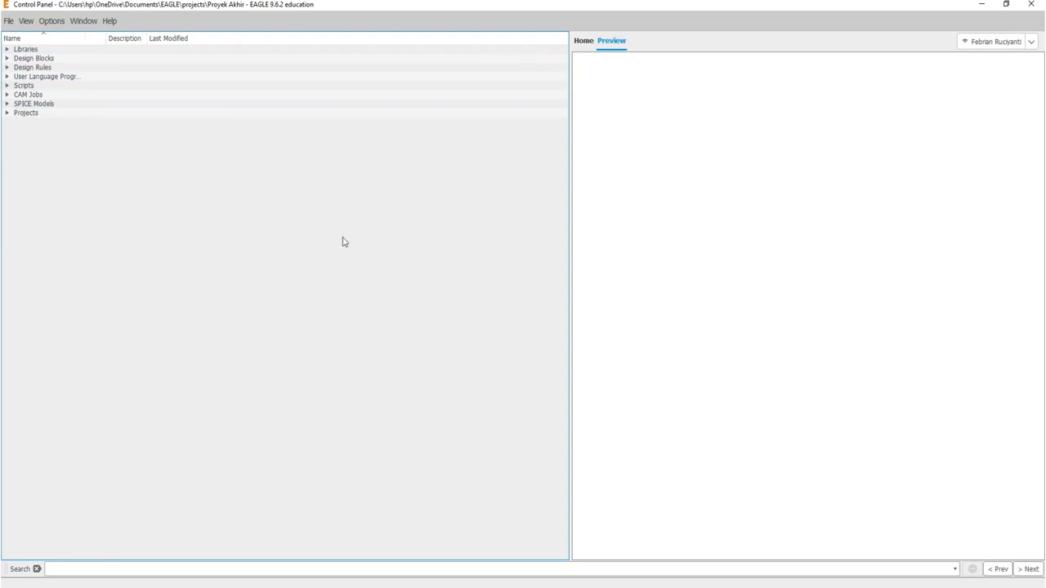
Step: Open the eagle.scr configuration script from the user scripts folder in a maximized text editor
click(7, 86)
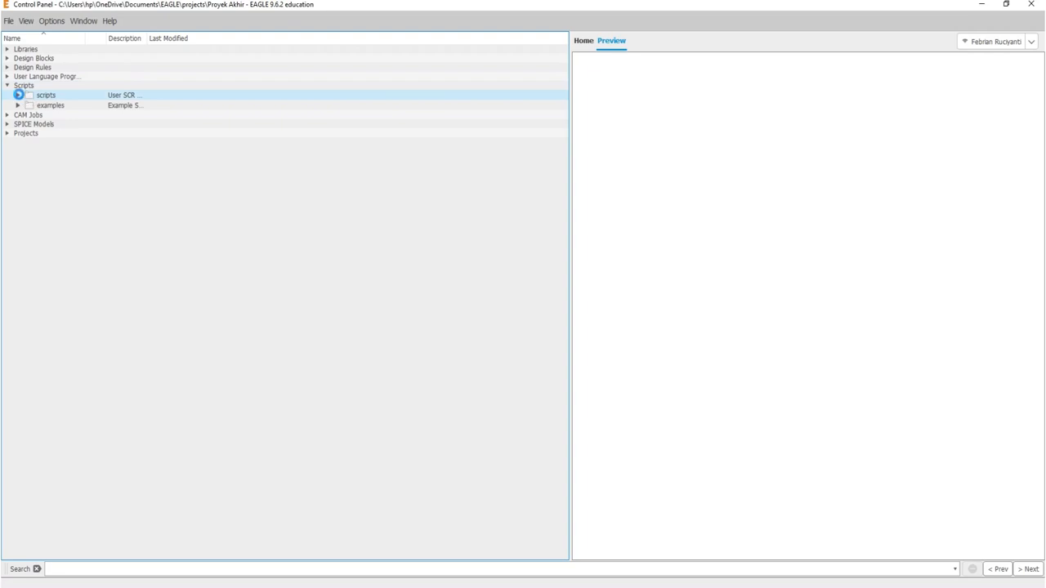
click(18, 96)
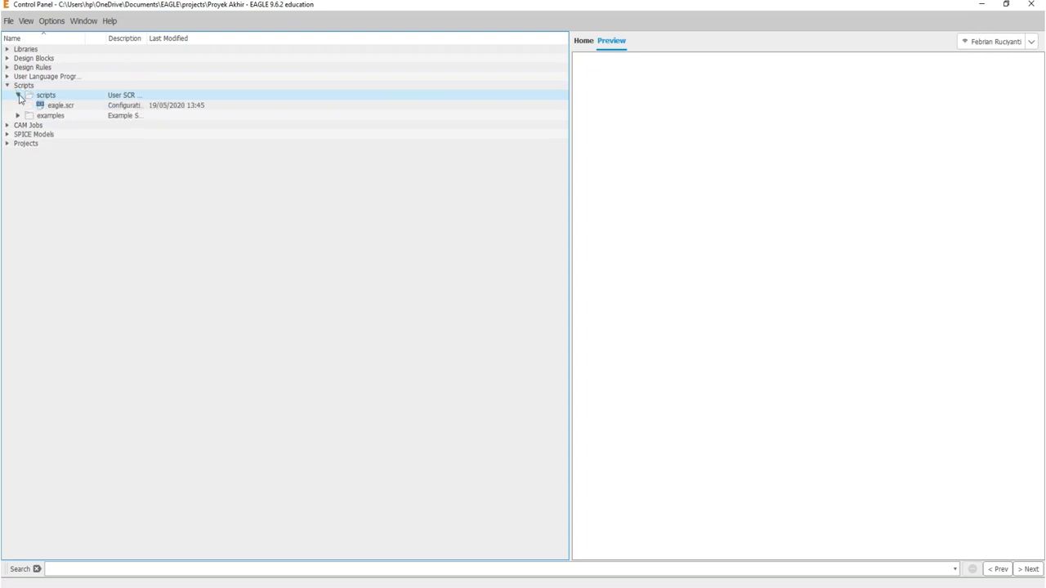
double_click(61, 107)
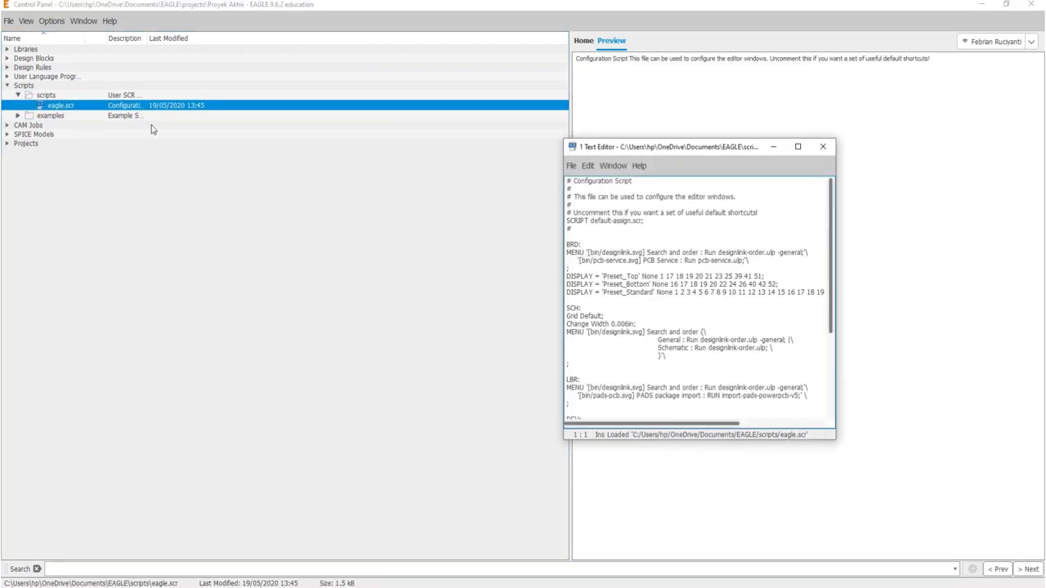
click(797, 146)
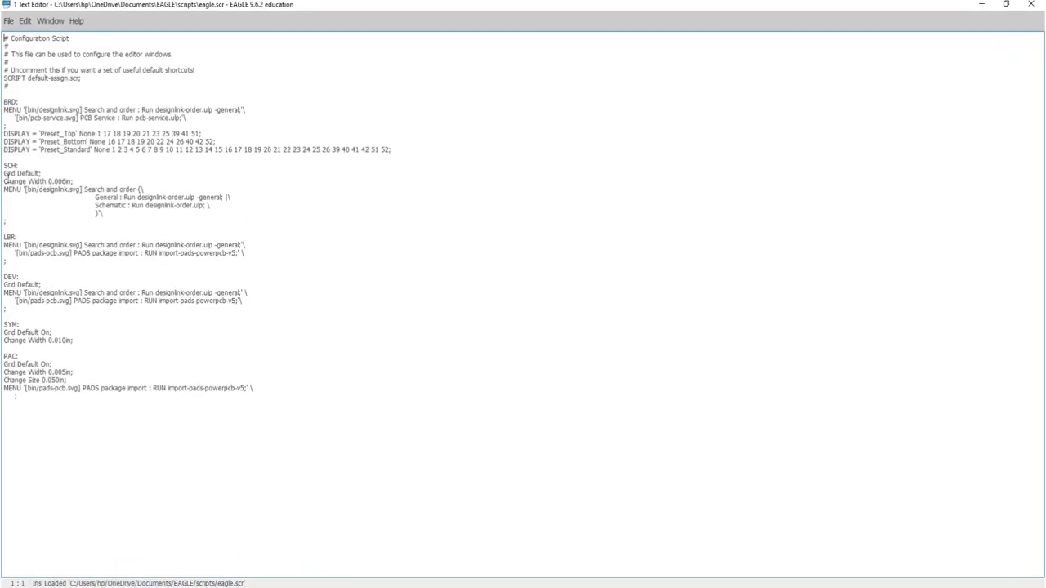
Step: Add a line reading "Grid mm;" directly under the BRD: heading of the configuration script
drag(29, 98, 5, 100)
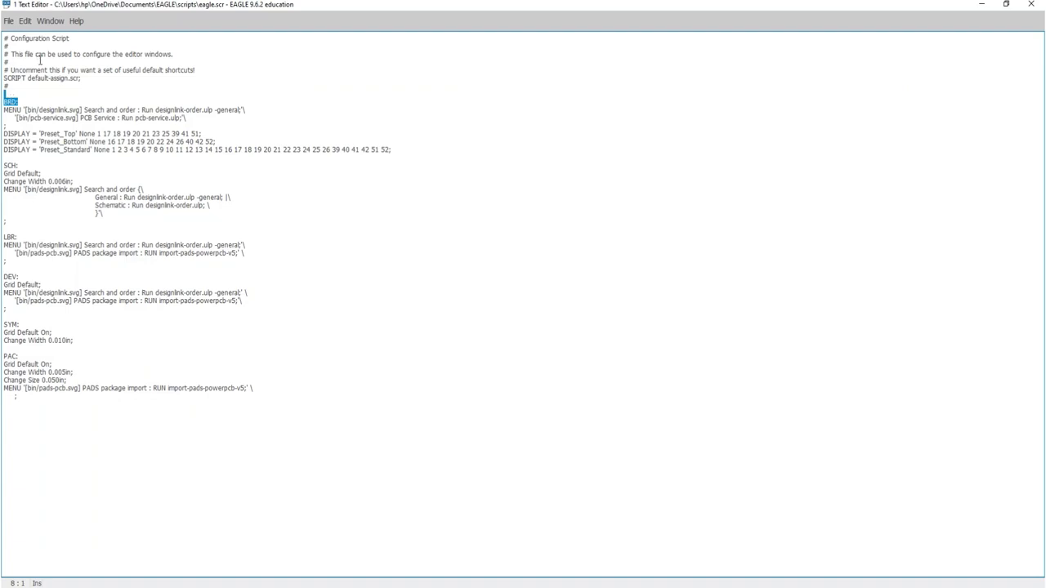
click(35, 99)
key(Return)
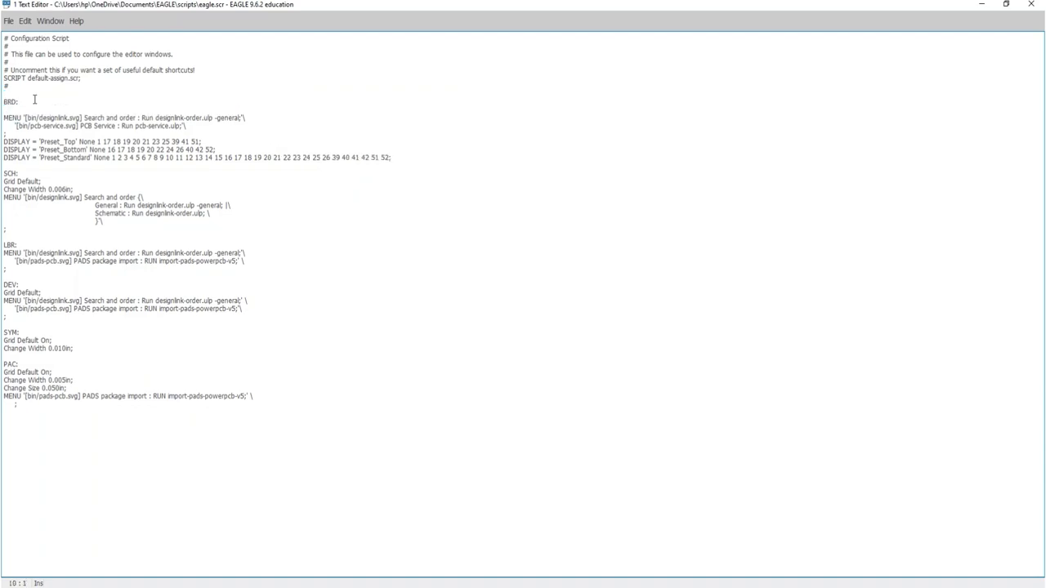
text(Grid mm)
key(Home)
drag(31, 111, 3, 102)
Step: Change the grid line in the SCH: section of the script to "Grid mm;"
click(41, 181)
mouse_move(18, 173)
mouse_down()
mouse_move(4, 174)
mouse_move(3, 161)
mouse_up()
drag(4, 181, 43, 181)
click(56, 181)
key(BackSpace)
key(BackSpace)
key(BackSpace)
key(BackSpace)
key(BackSpace)
key(BackSpace)
key(BackSpace)
text(mm)
Step: Save the eagle.scr script, close the text editor and collapse the Scripts branch
click(8, 20)
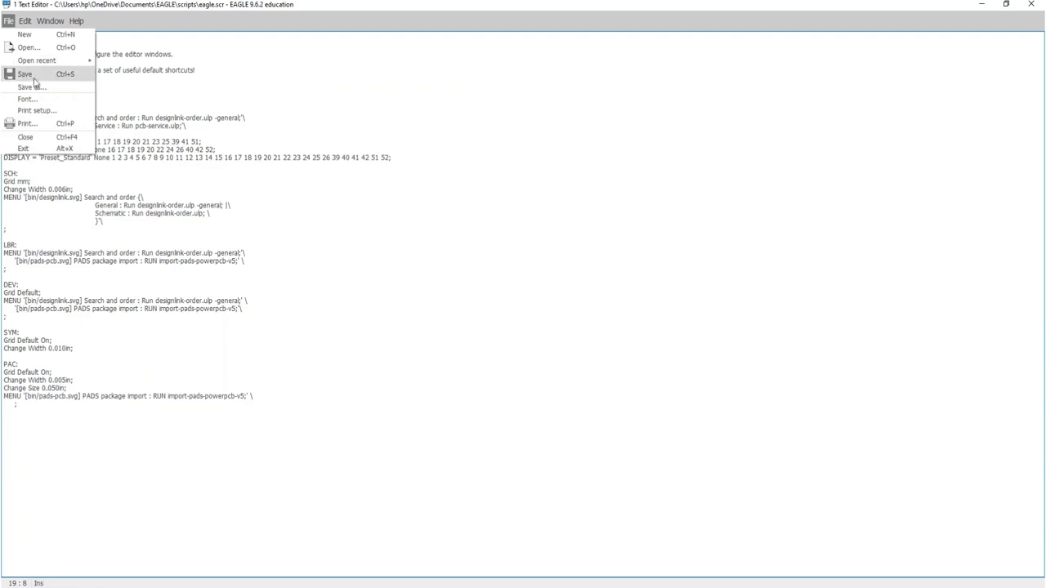
click(34, 78)
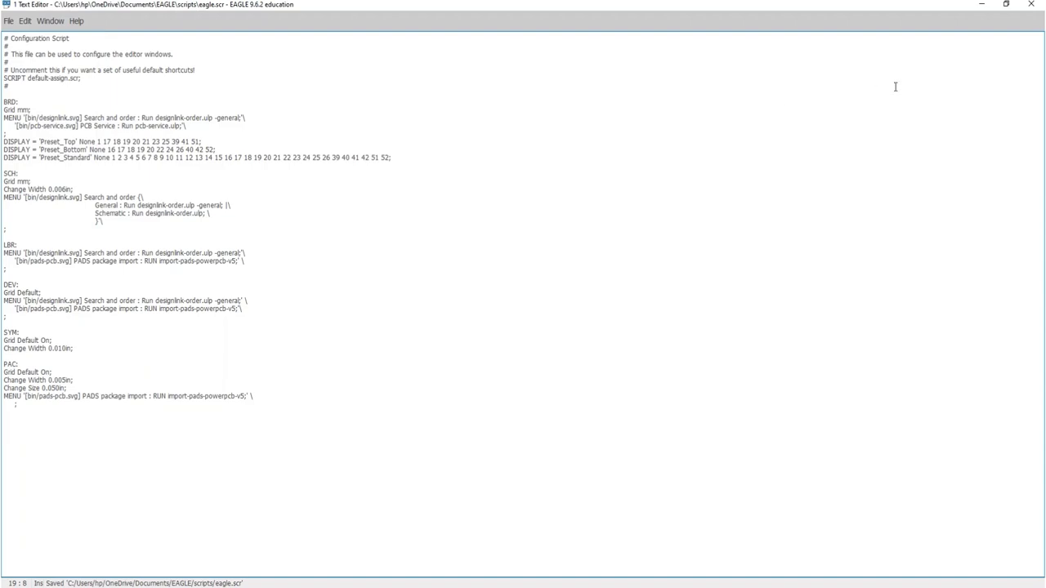
click(1033, 5)
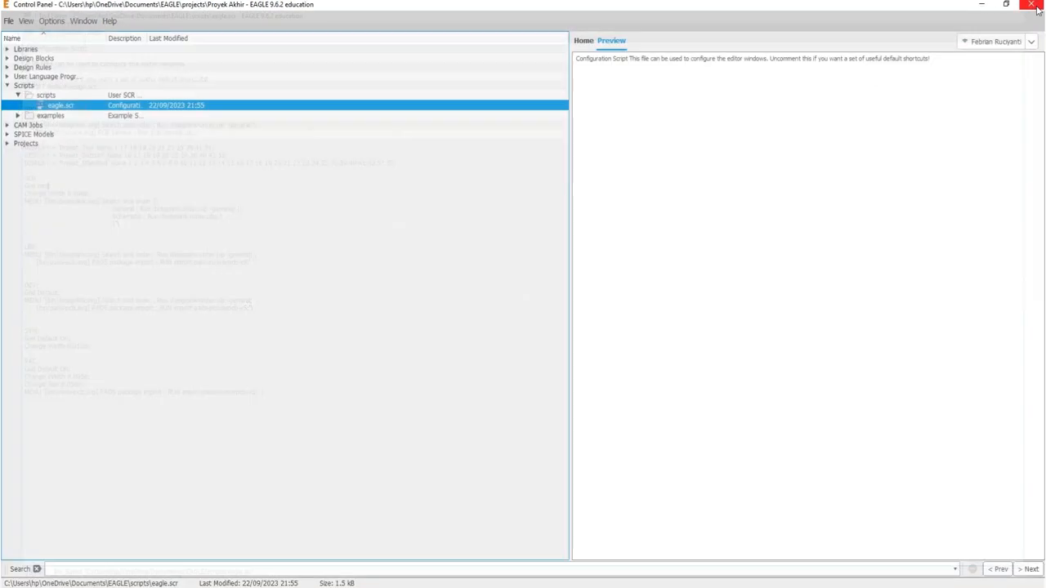
click(7, 86)
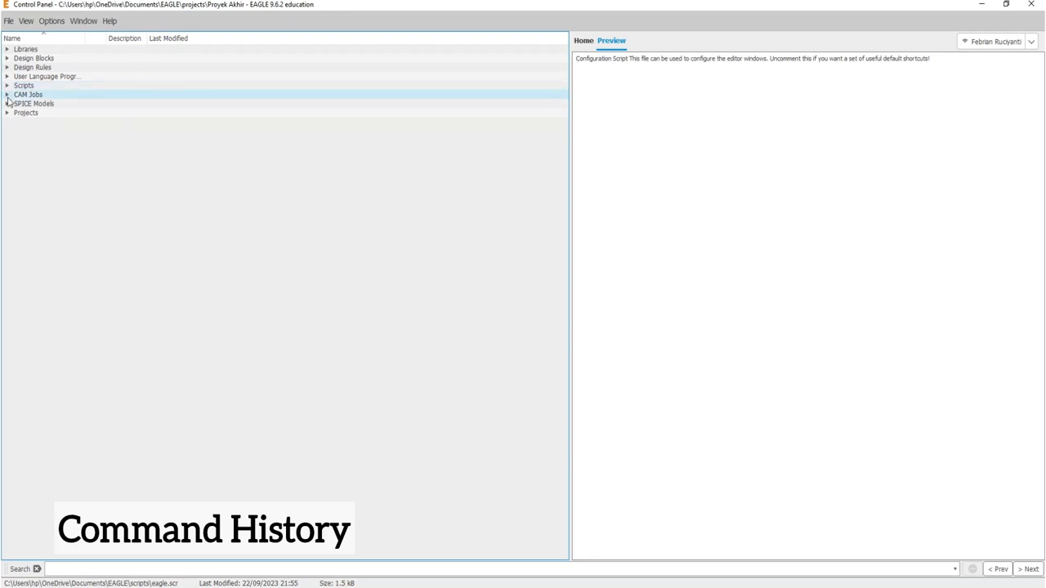
Step: Activate My First Project, open its My First Project.sch schematic maximized and hide the Inspector
click(7, 113)
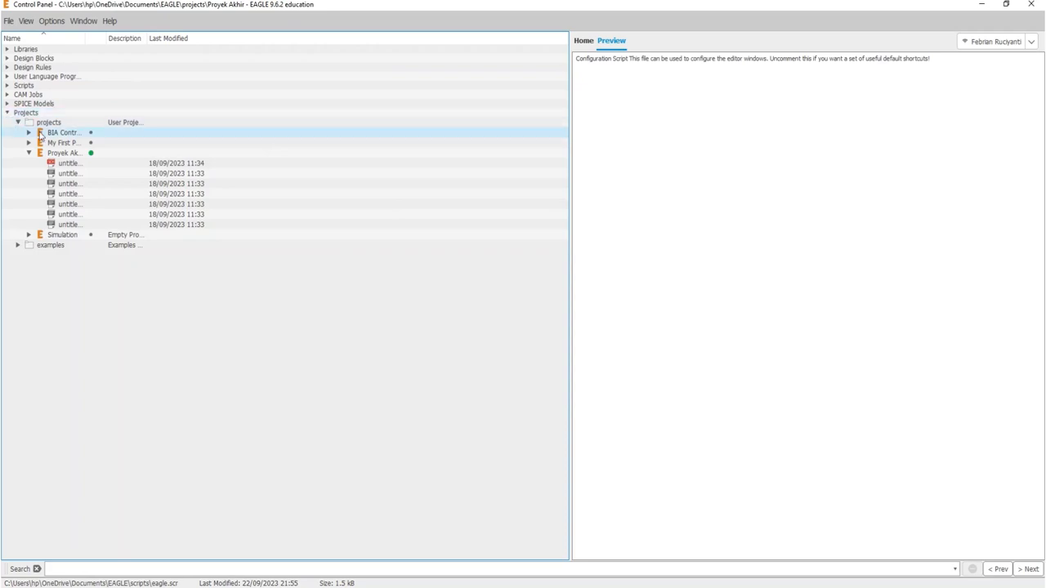
click(88, 143)
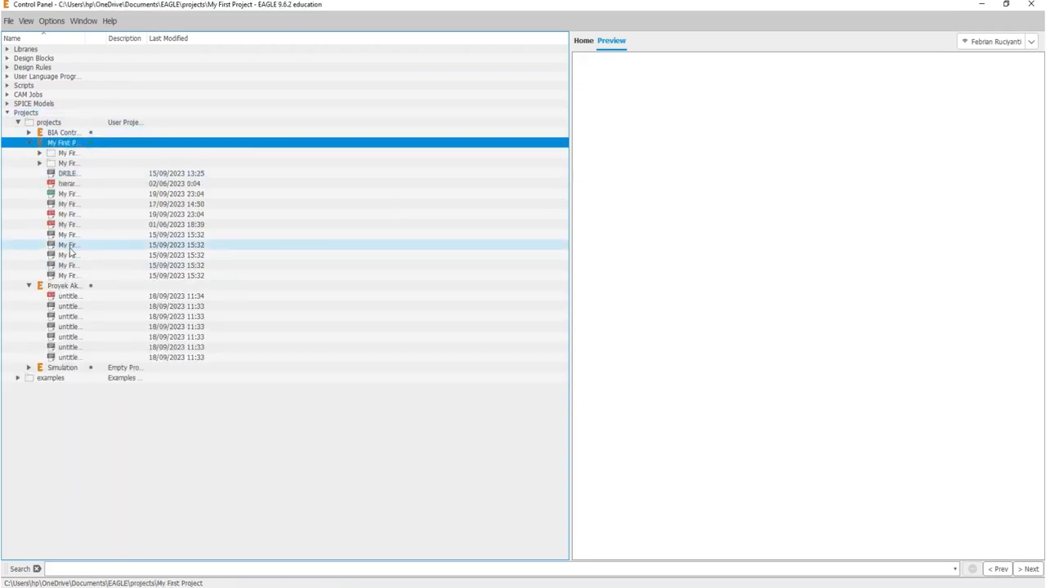
click(63, 216)
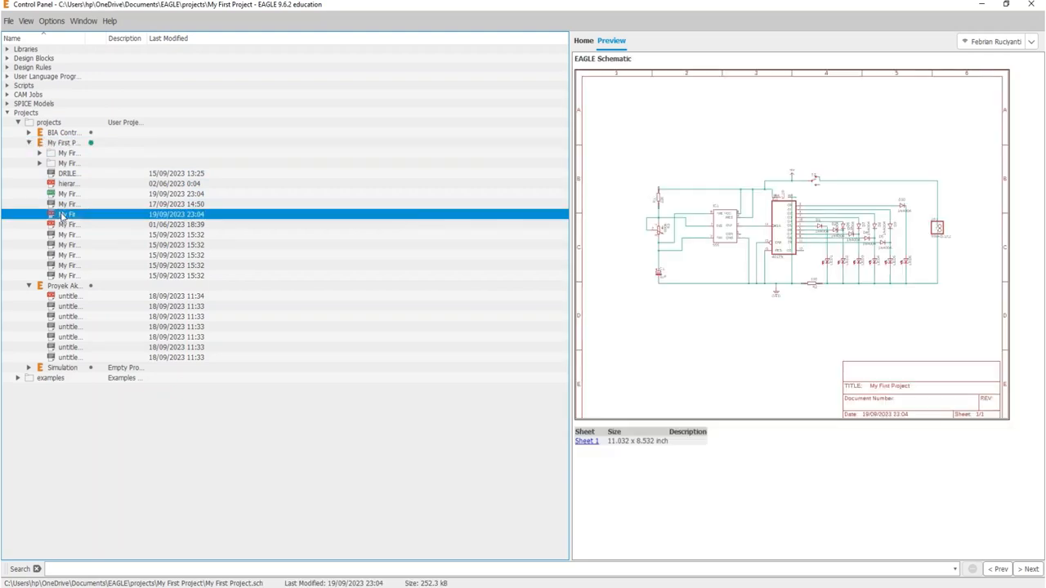
double_click(62, 216)
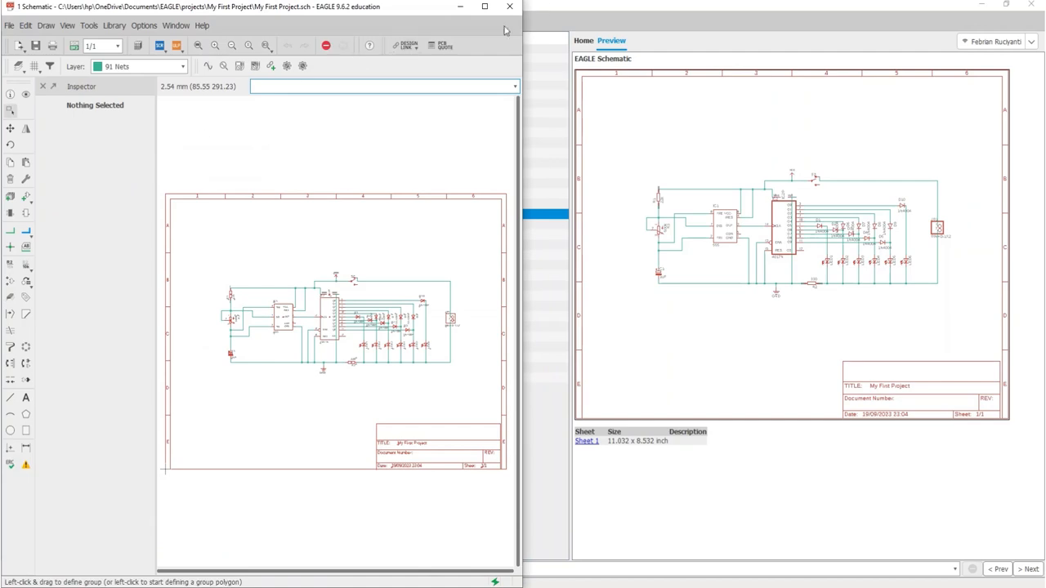
click(485, 5)
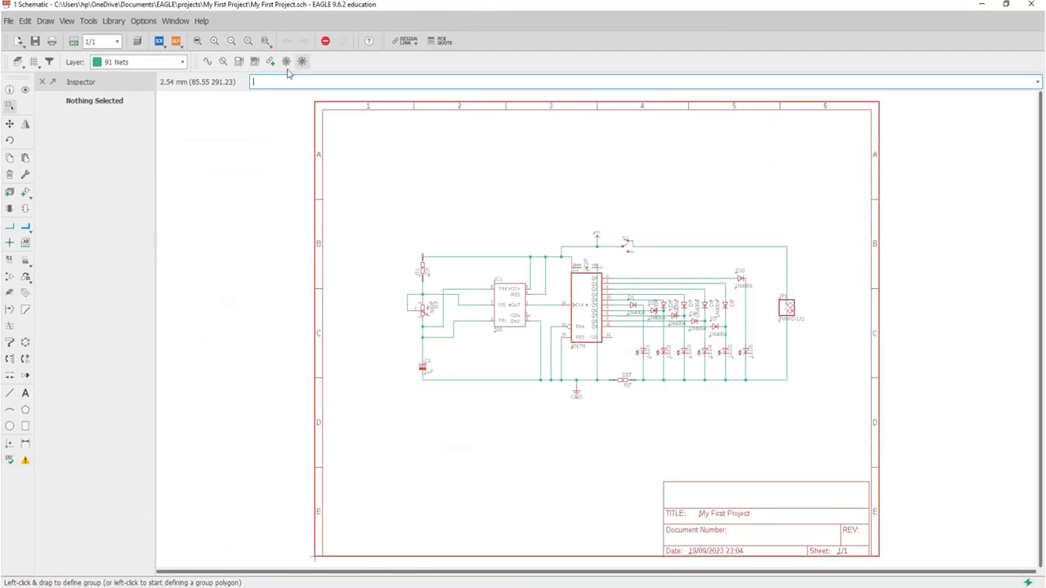
click(43, 82)
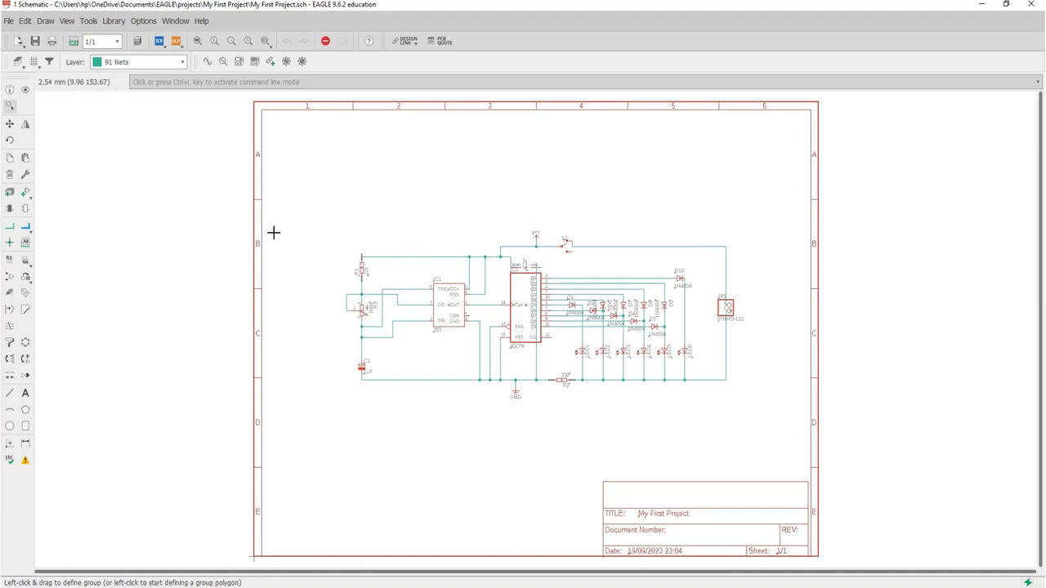
Step: Look at the history of recently added parts for the schematic and dismiss it
click(29, 199)
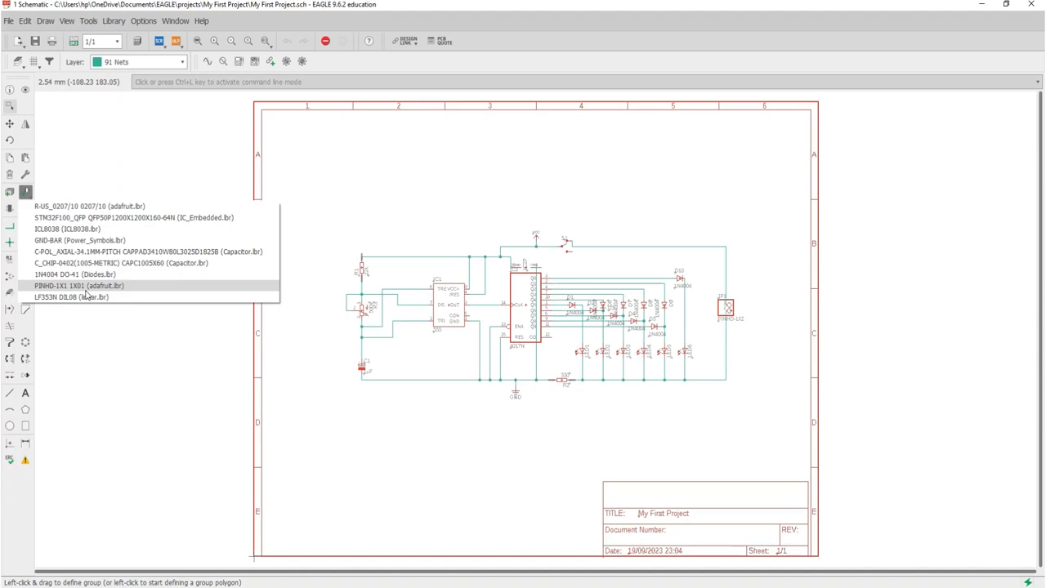
click(106, 338)
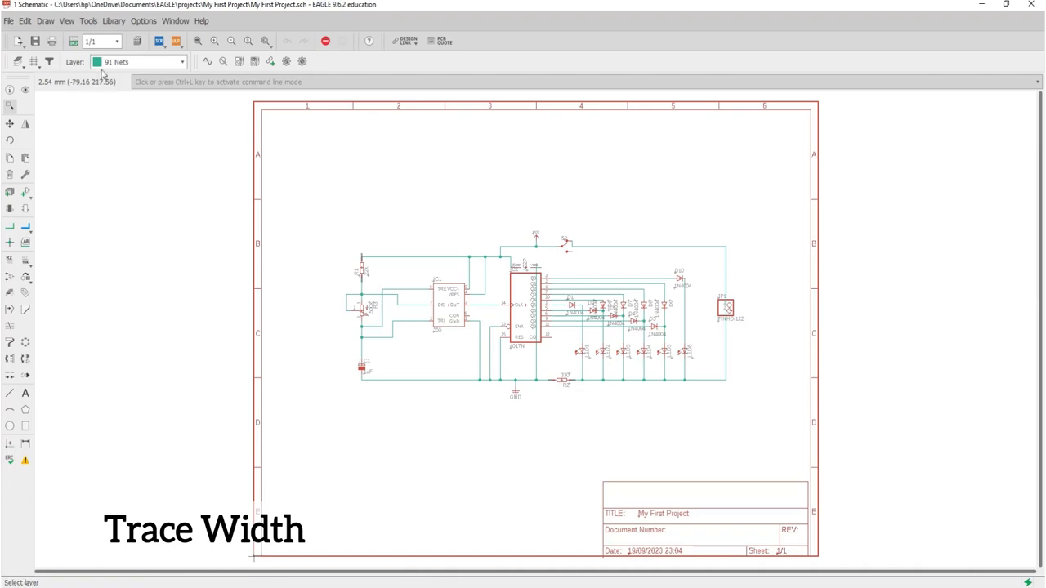
Step: Switch to the project's board layout in a maximized window and hide the Design Manager and Inspector
click(73, 41)
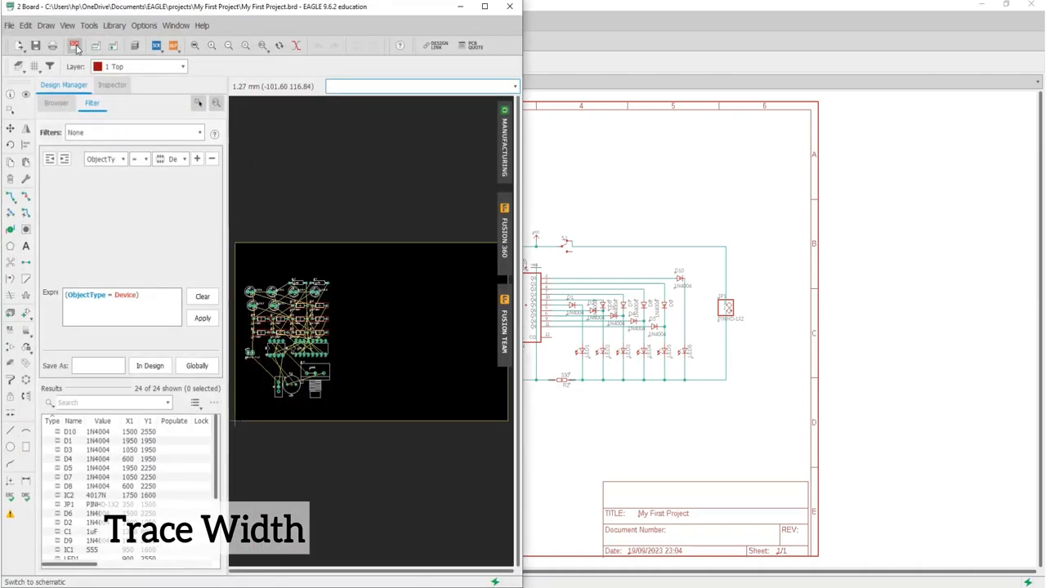
click(485, 6)
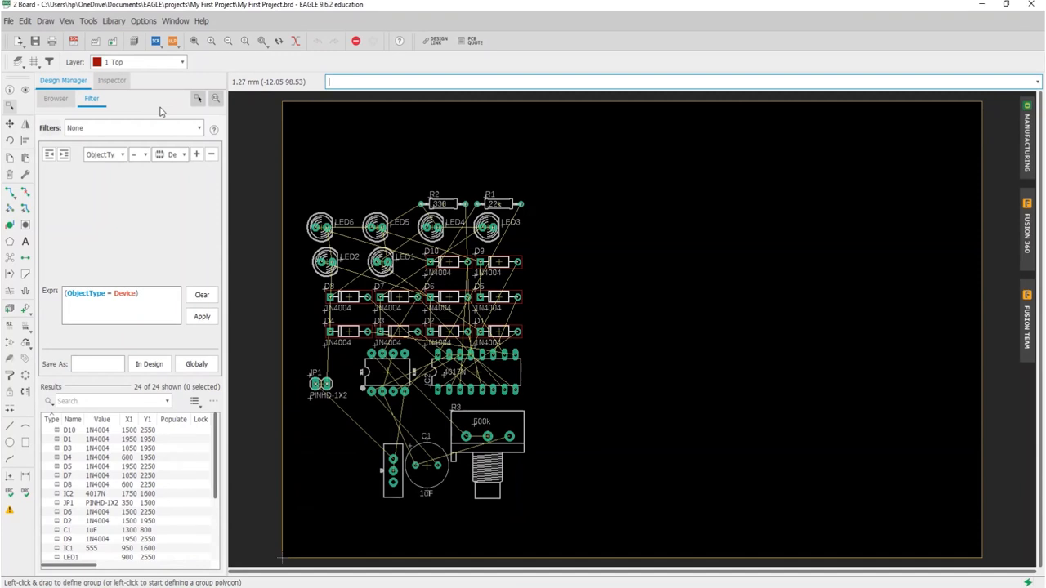
click(72, 21)
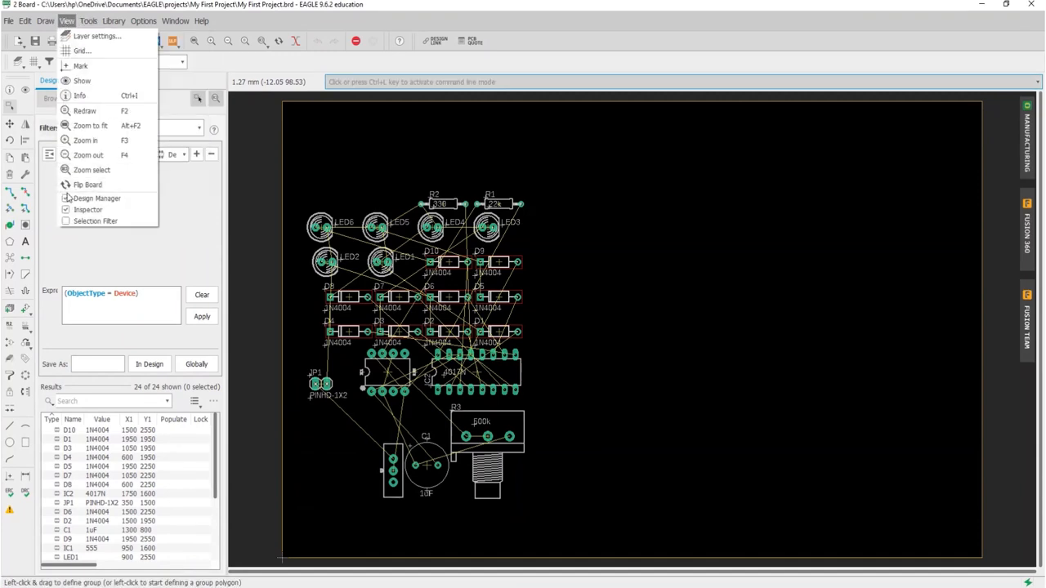
click(68, 198)
click(66, 20)
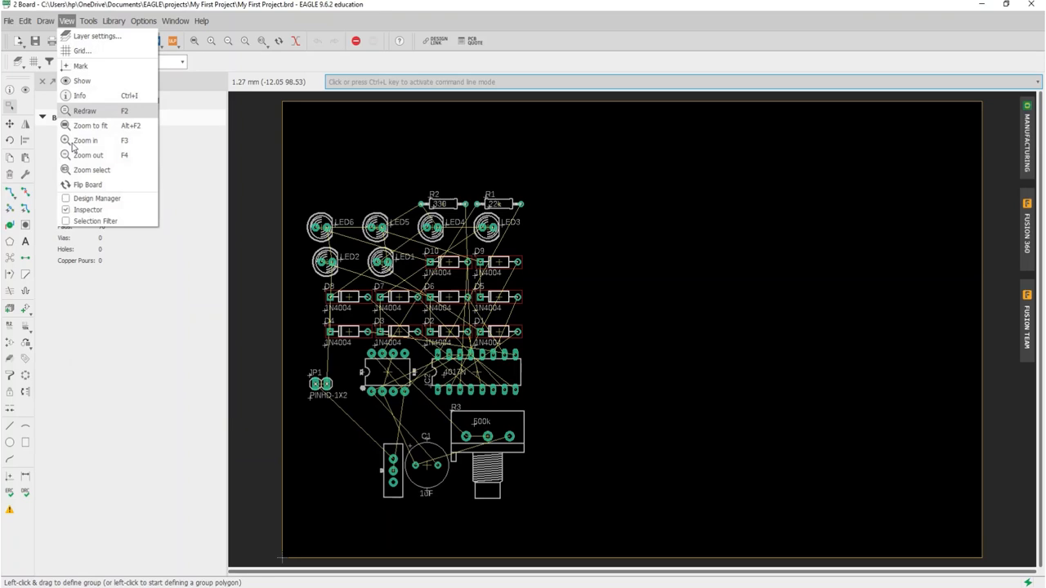
click(85, 216)
Step: Start routing a Top layer trace from the left pad of resistor R2 and check the preset trace widths
scroll(349, 313, up, 4)
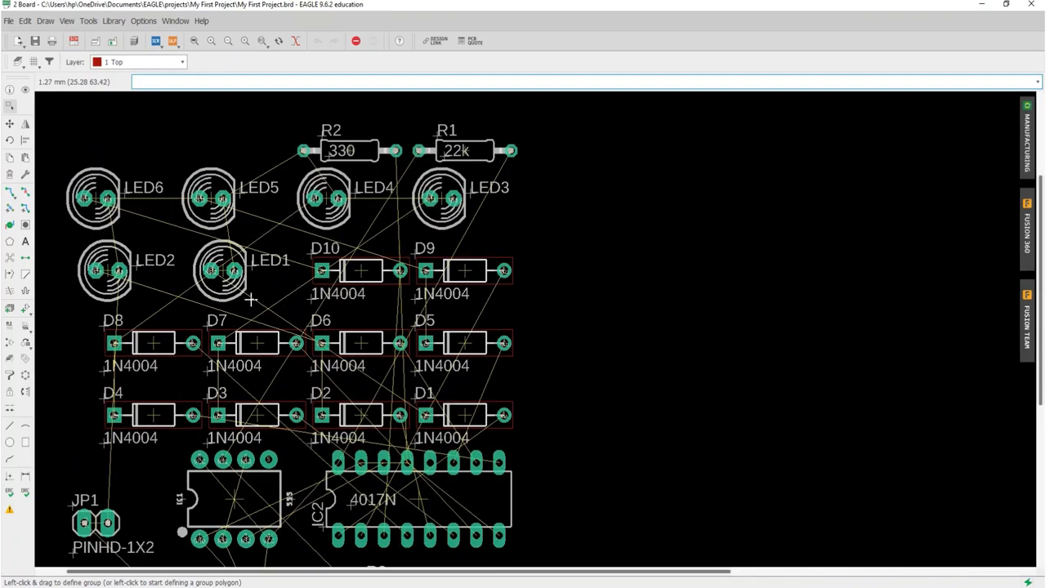
scroll(273, 300, down, 3)
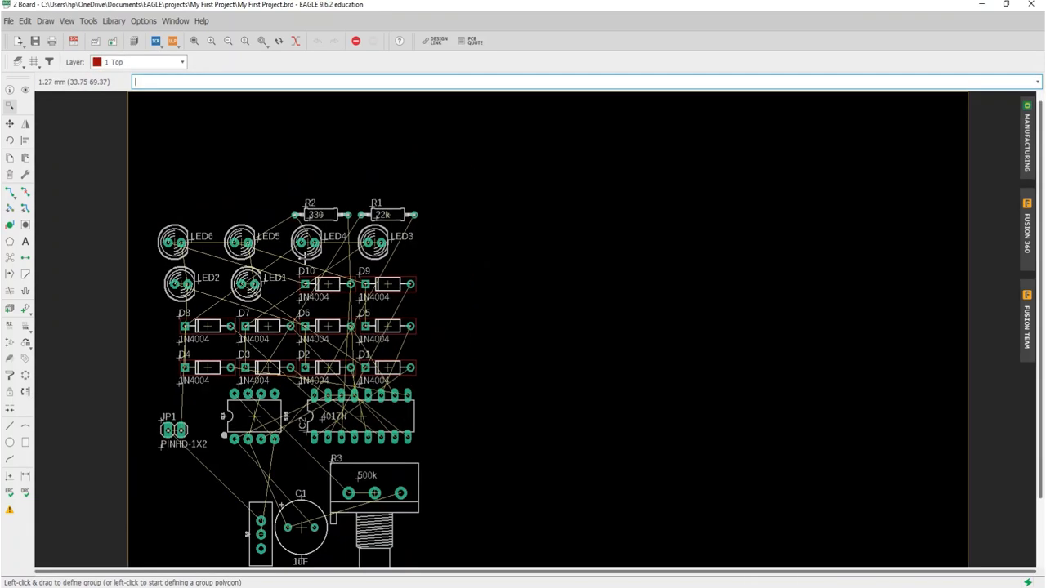
click(8, 193)
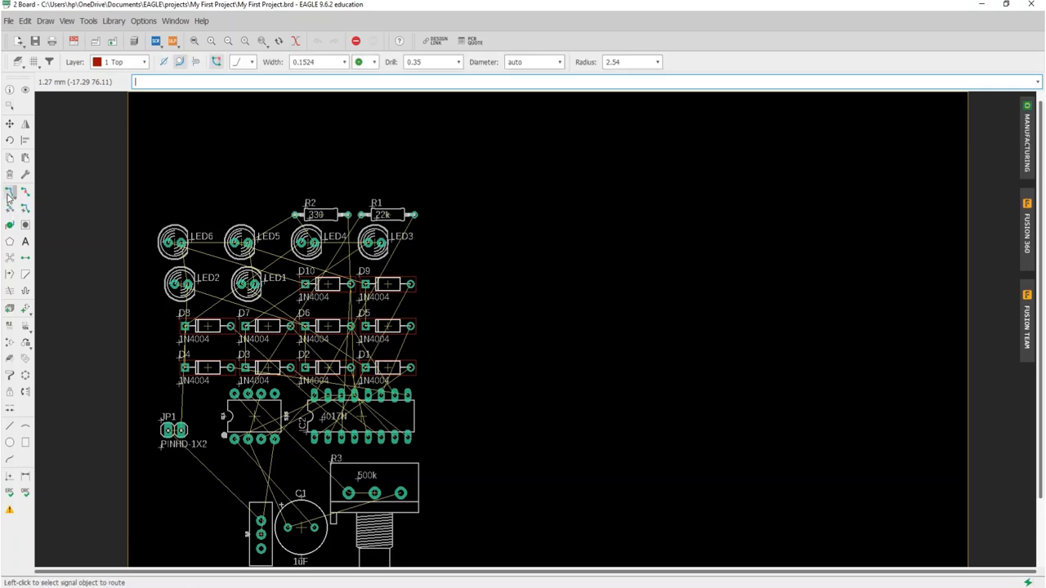
scroll(319, 219, up, 1)
scroll(315, 219, up, 4)
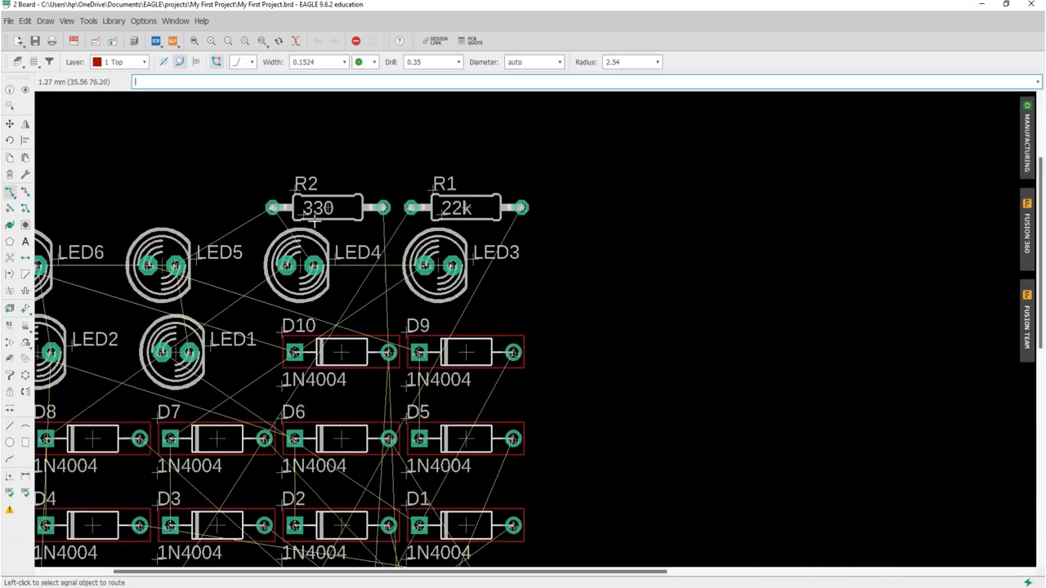
click(163, 378)
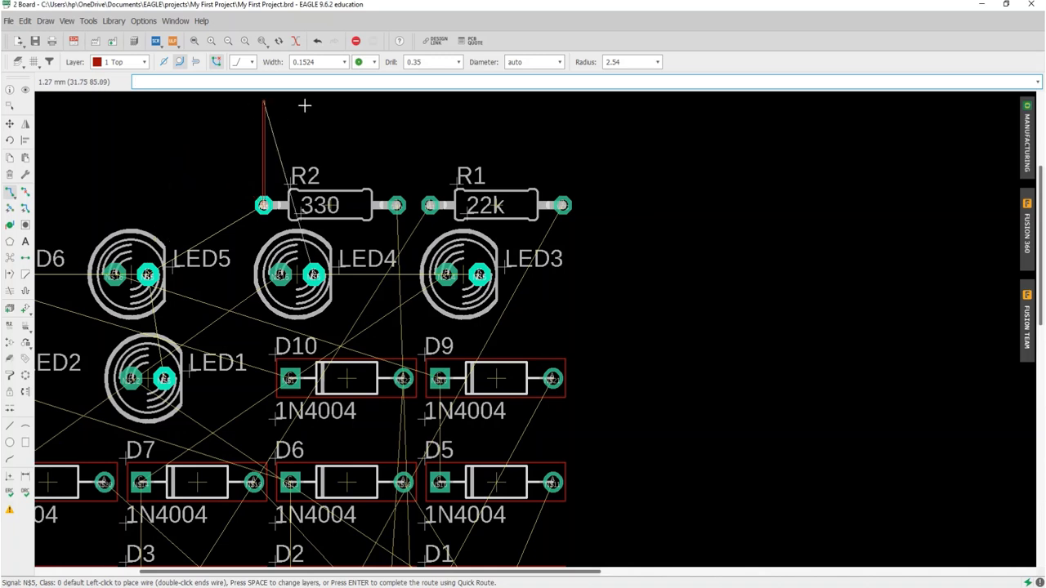
click(344, 62)
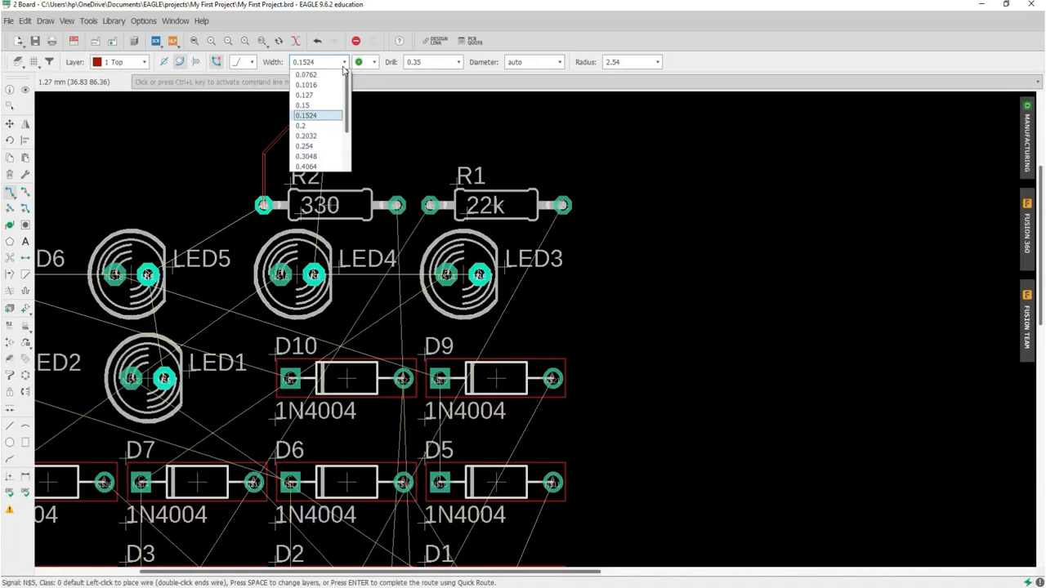
click(426, 120)
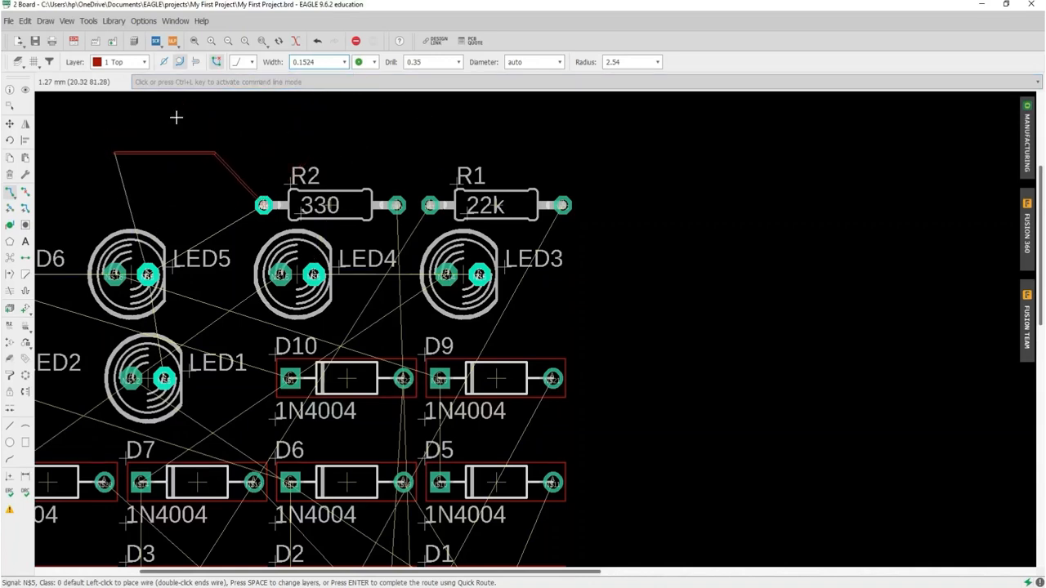
Step: Set the trace width to 0.8 mm through the command line and finish the R2 trace at LED5's right pad
click(178, 83)
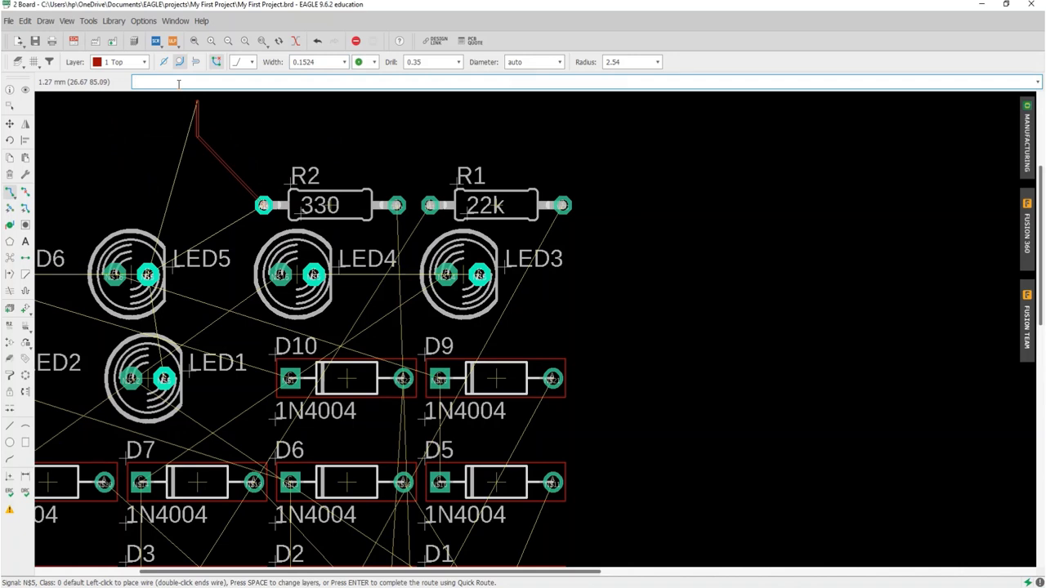
text(0.8mm)
key(Return)
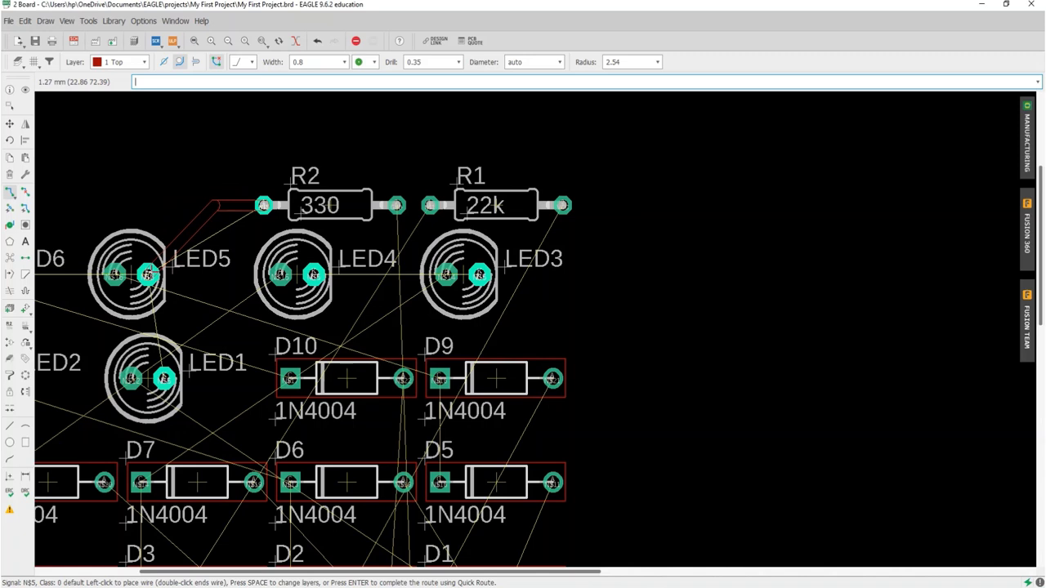
click(147, 275)
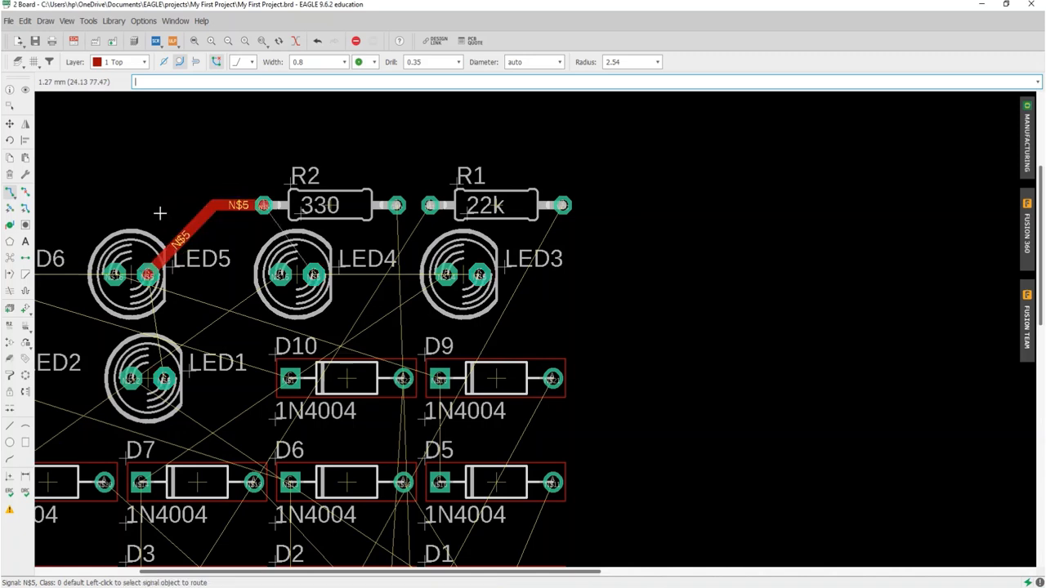
Step: Route a 0.6 mm wide Top layer trace from LED5's left pad up to a point above R2 and end it there
click(114, 274)
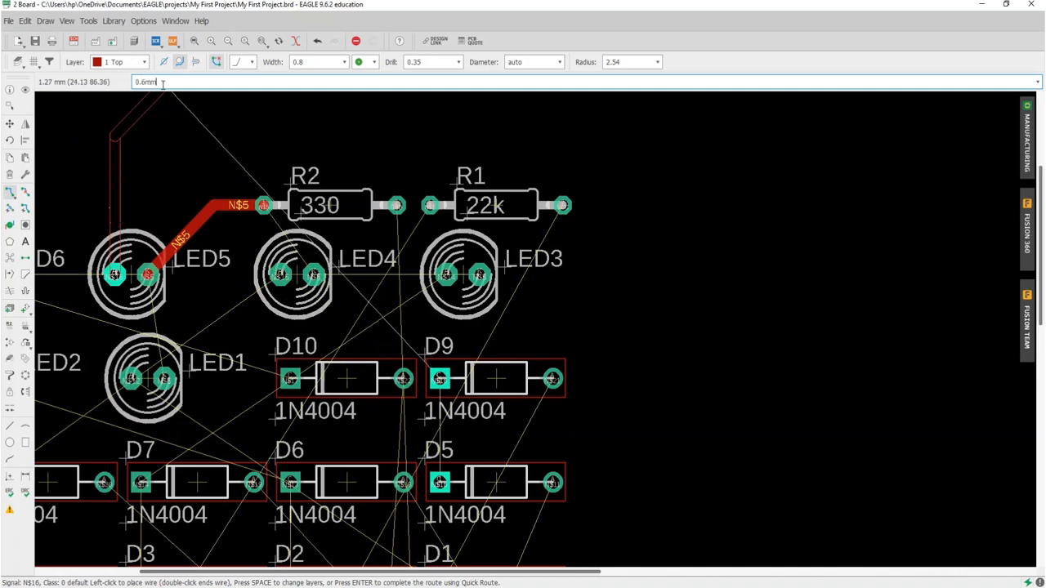
key(Return)
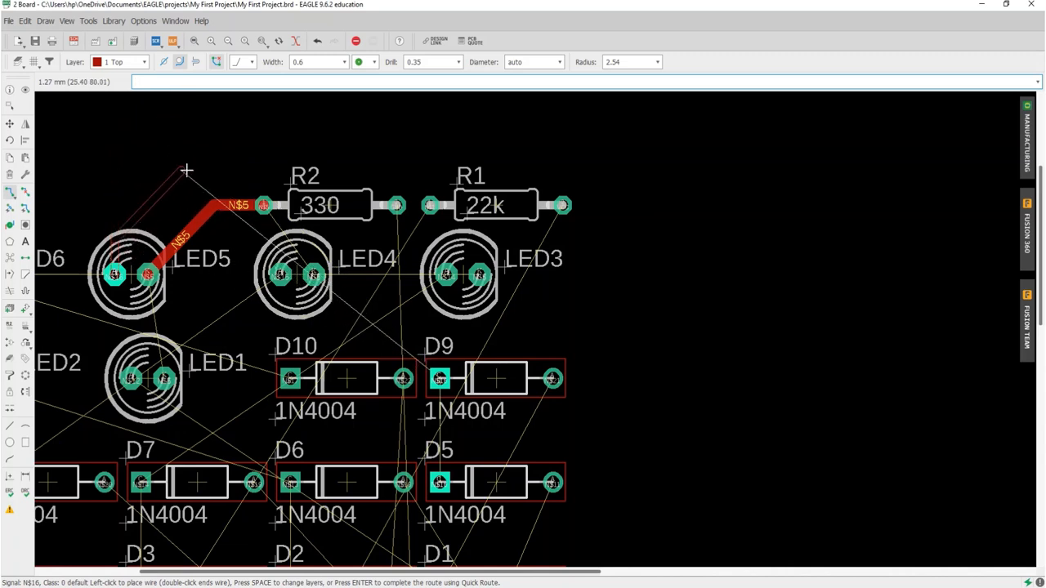
click(334, 154)
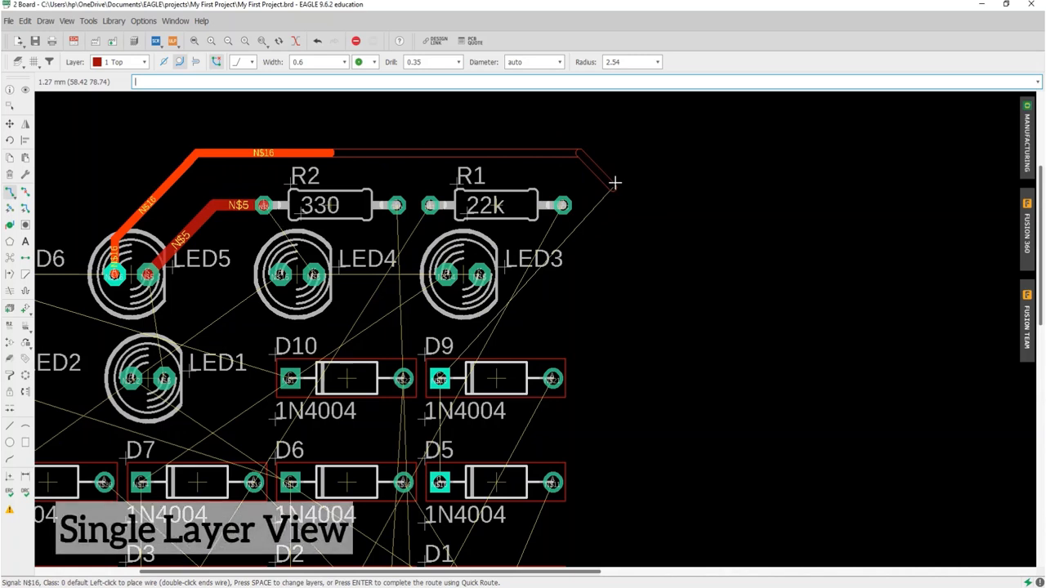
key(Escape)
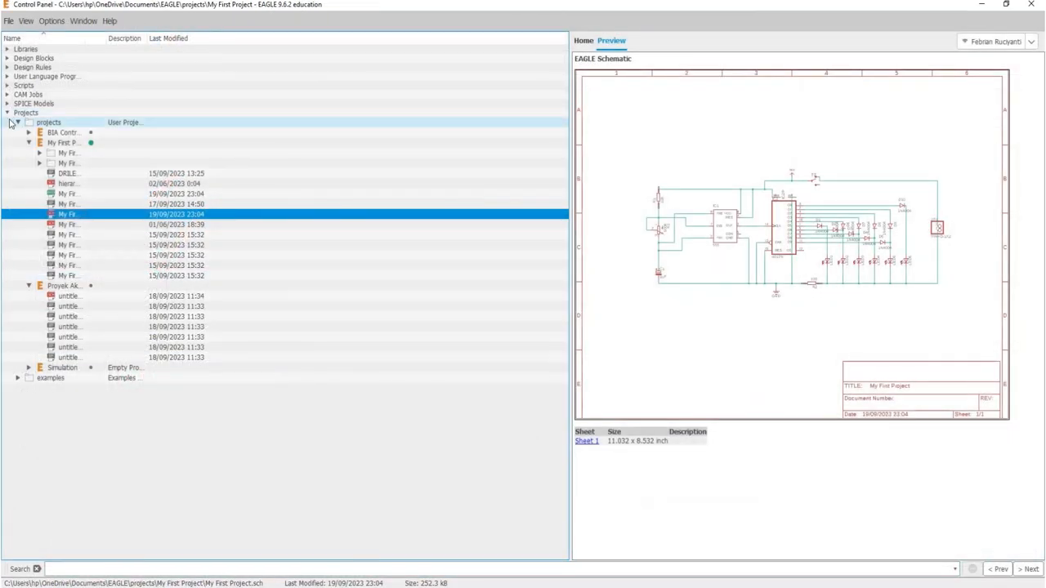
Step: Open the example board Arduino_MEGA2560_ref.brd from the arduino folder of the example projects in the Control Panel
click(18, 122)
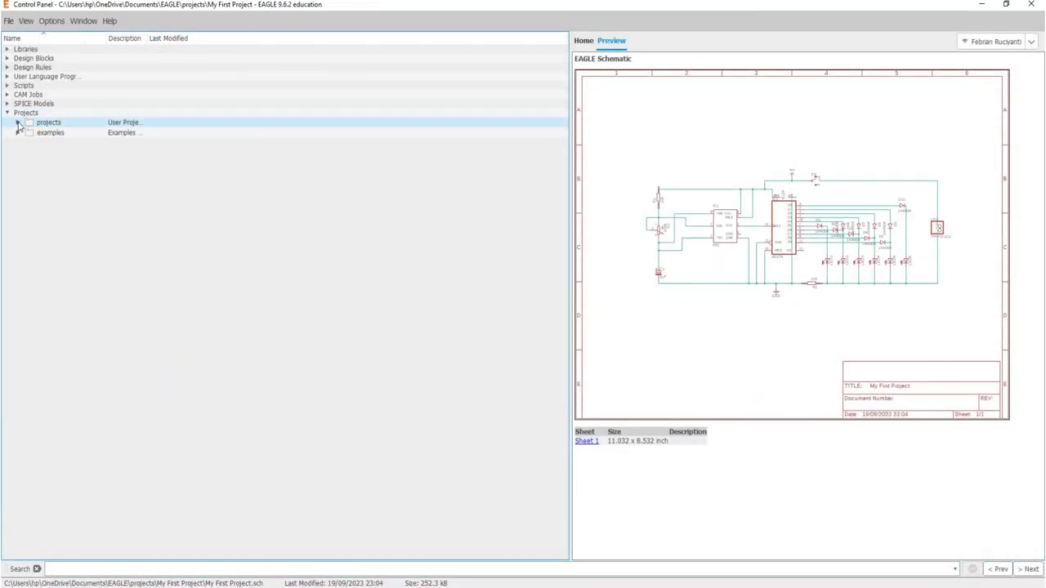
click(18, 132)
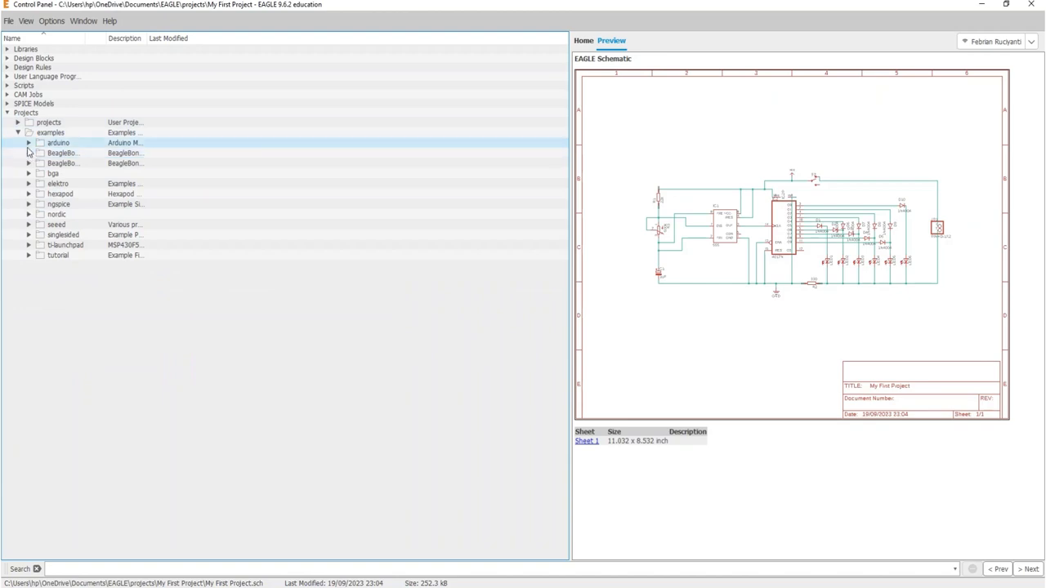
click(29, 143)
click(55, 154)
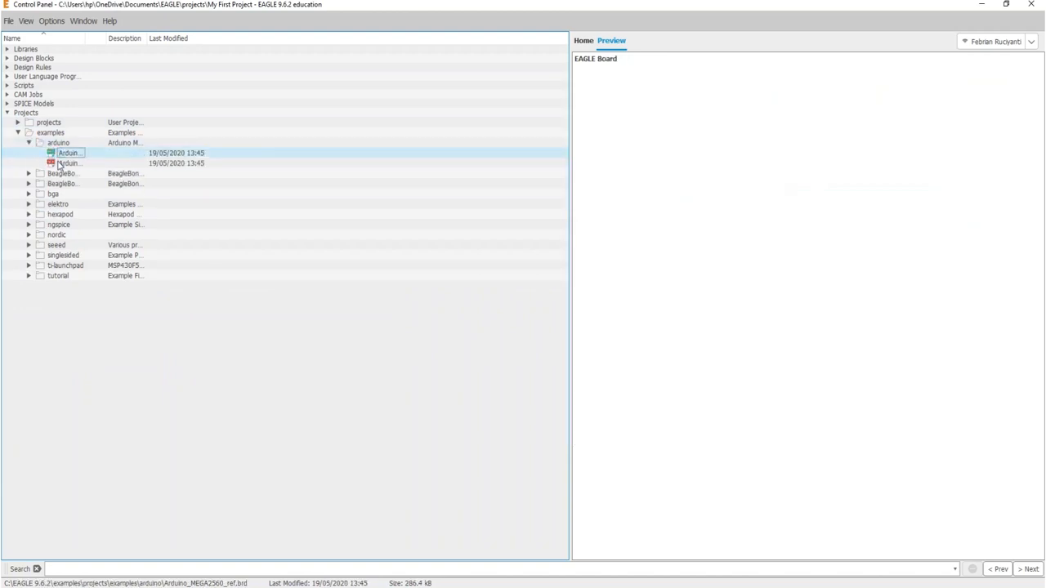
click(54, 161)
double_click(63, 156)
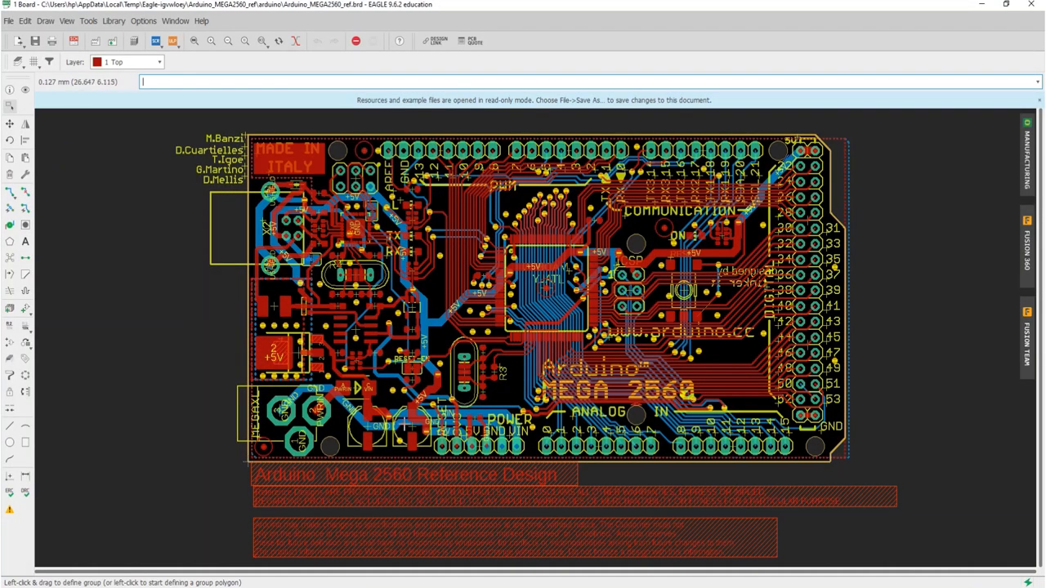
Step: Turn on Single Layer Mode for the Arduino board and isolate layer 16 Bottom
click(296, 41)
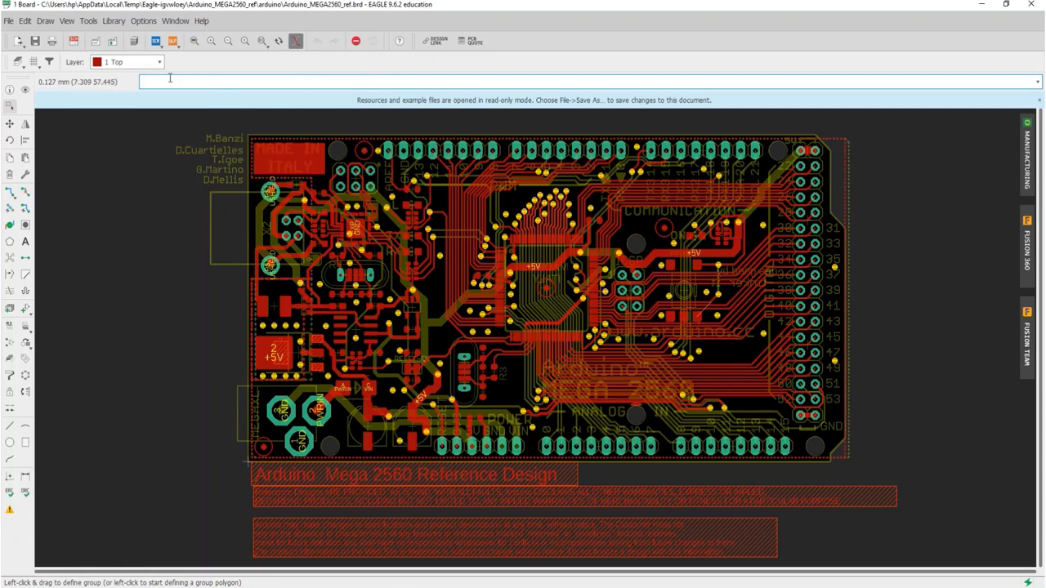
click(137, 63)
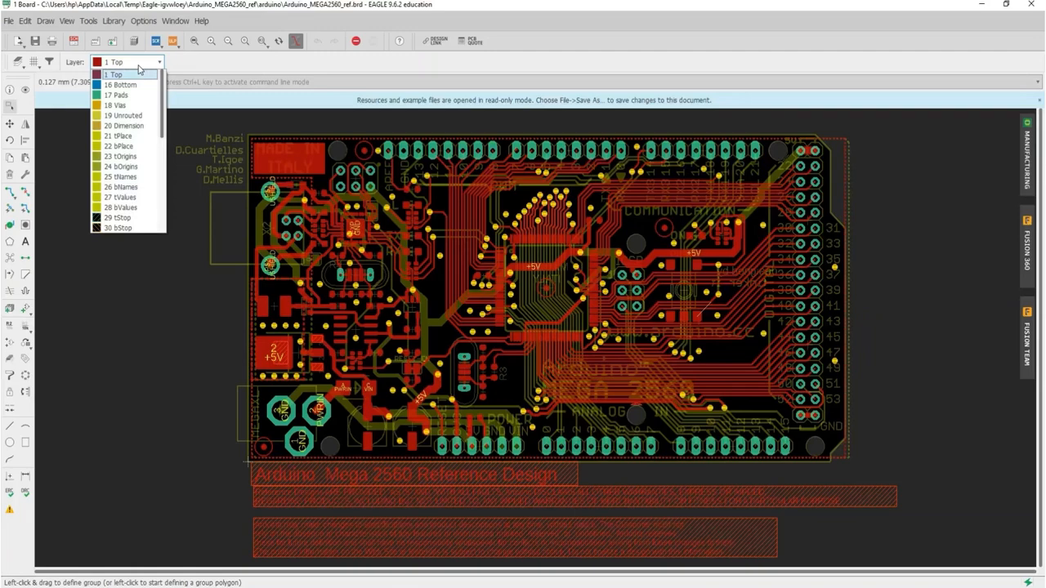
click(126, 85)
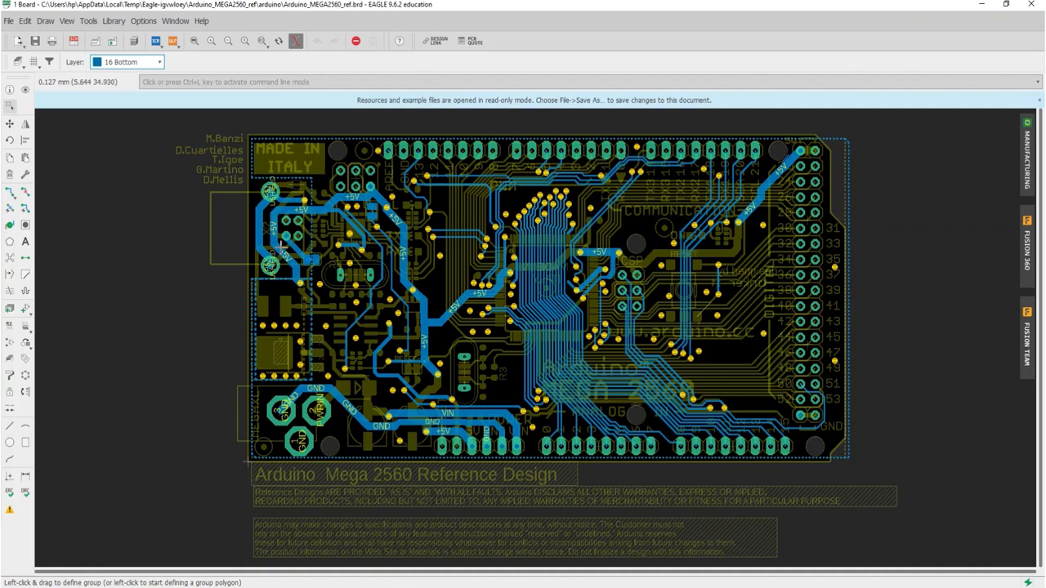
Step: View the solder stop layers 29 tStop and 30 bStop one after the other in single layer view
click(160, 62)
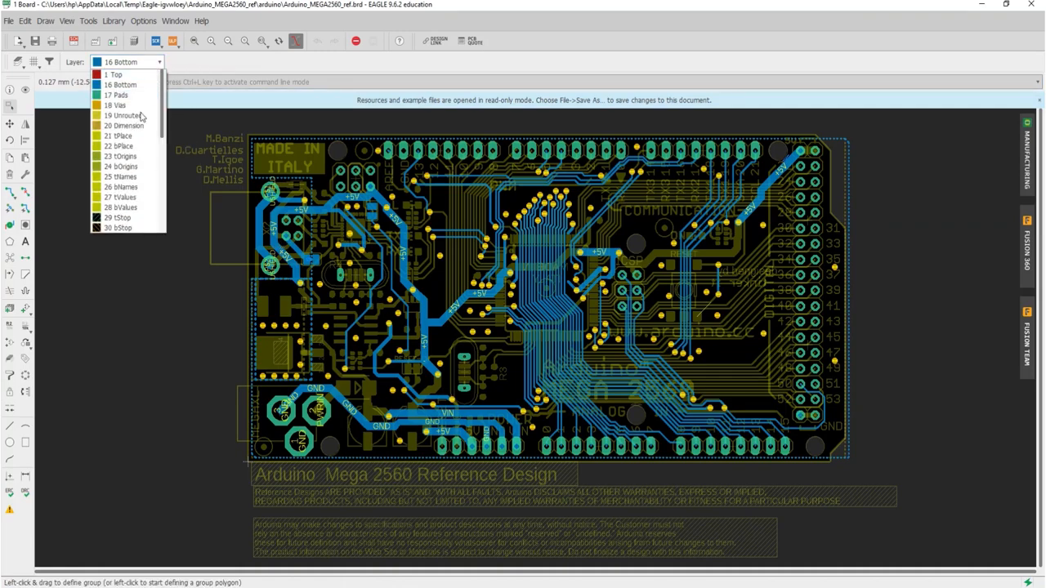
click(131, 217)
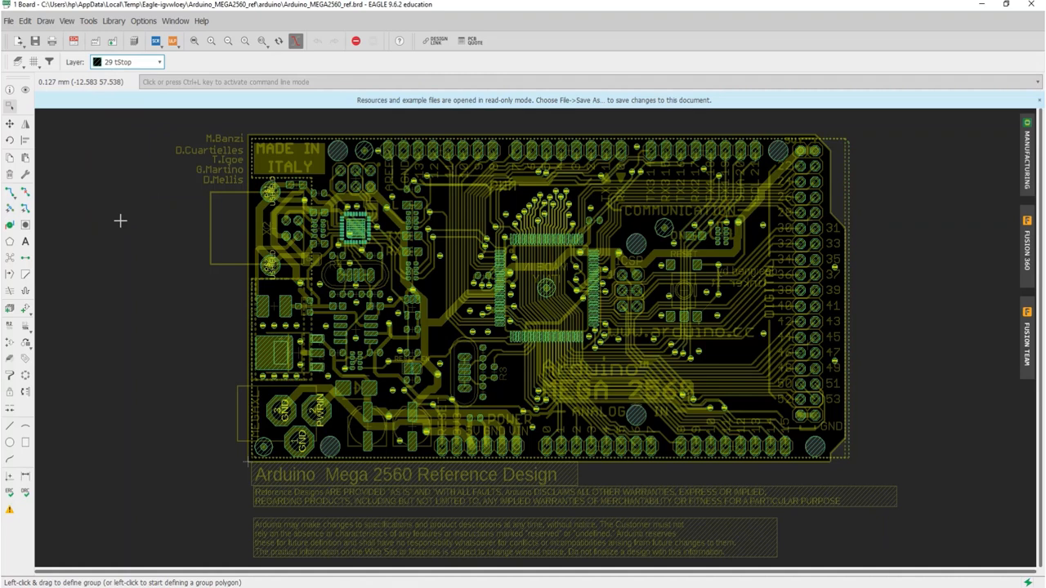
click(130, 62)
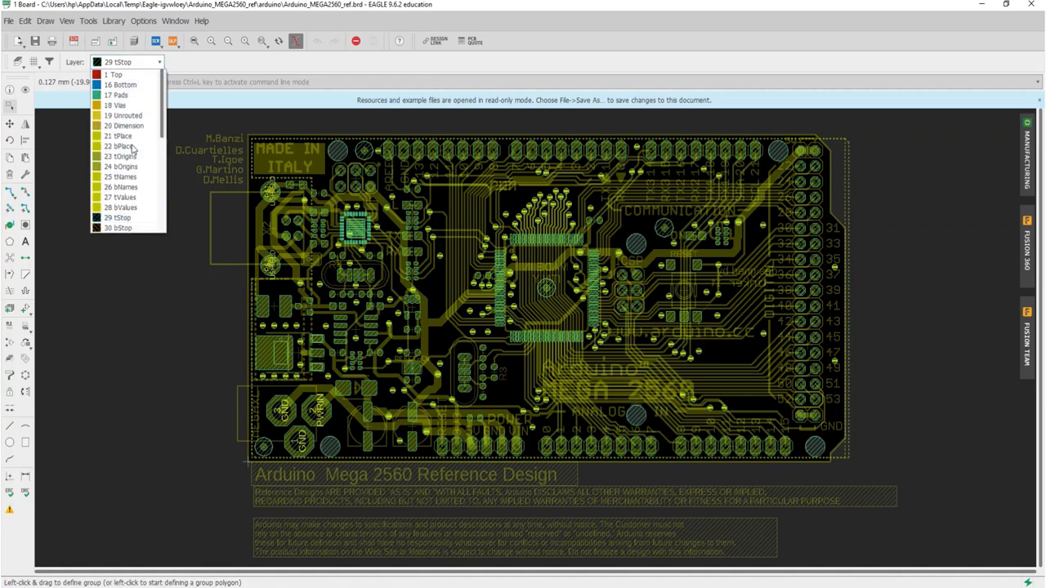
click(122, 228)
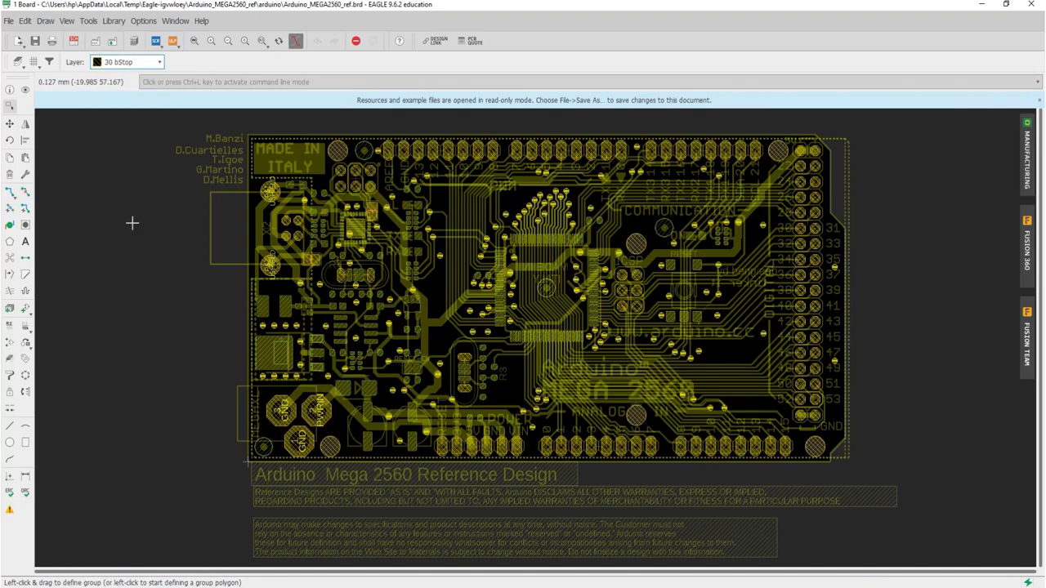
Step: Browse the remaining board layers and isolate layer 18 Vias
click(135, 65)
scroll(133, 155, down, 10)
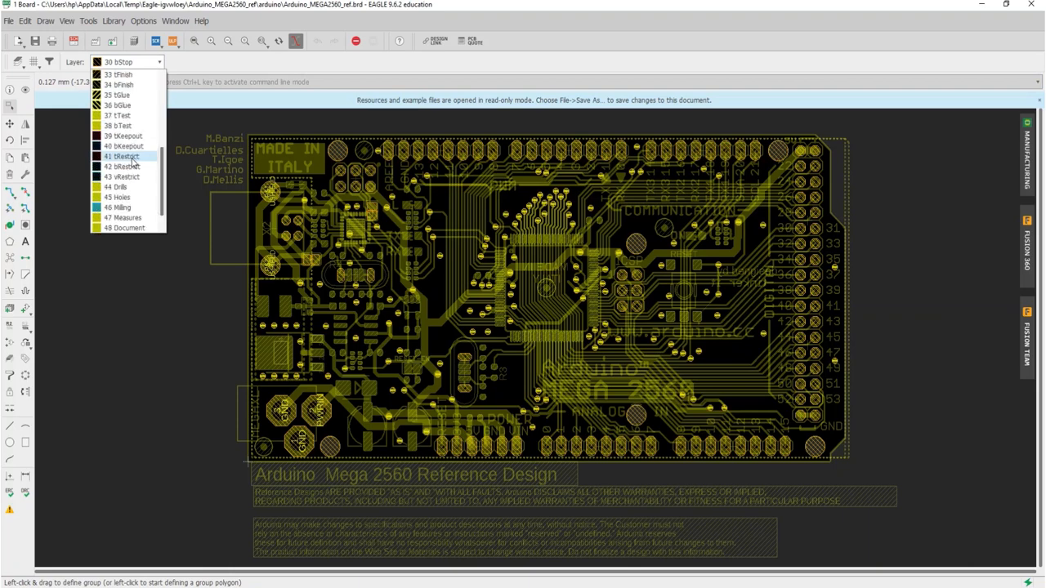
scroll(133, 163, up, 2)
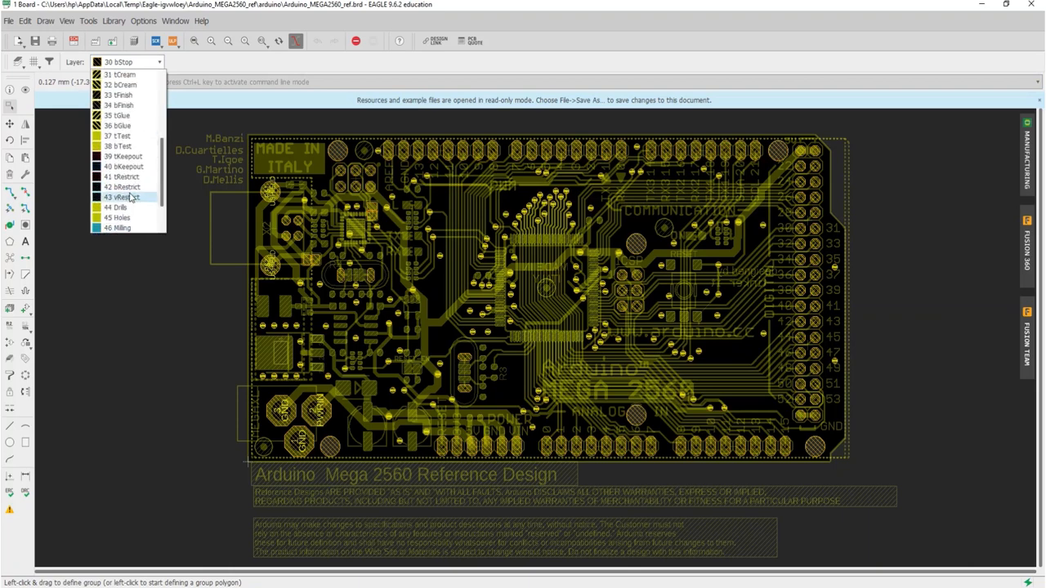
scroll(132, 196, up, 5)
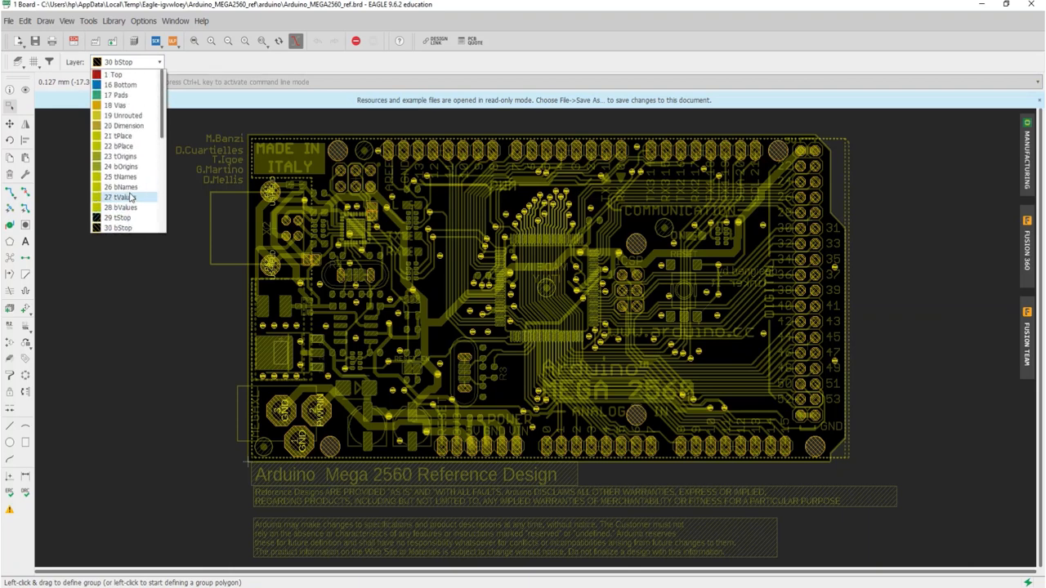
click(118, 105)
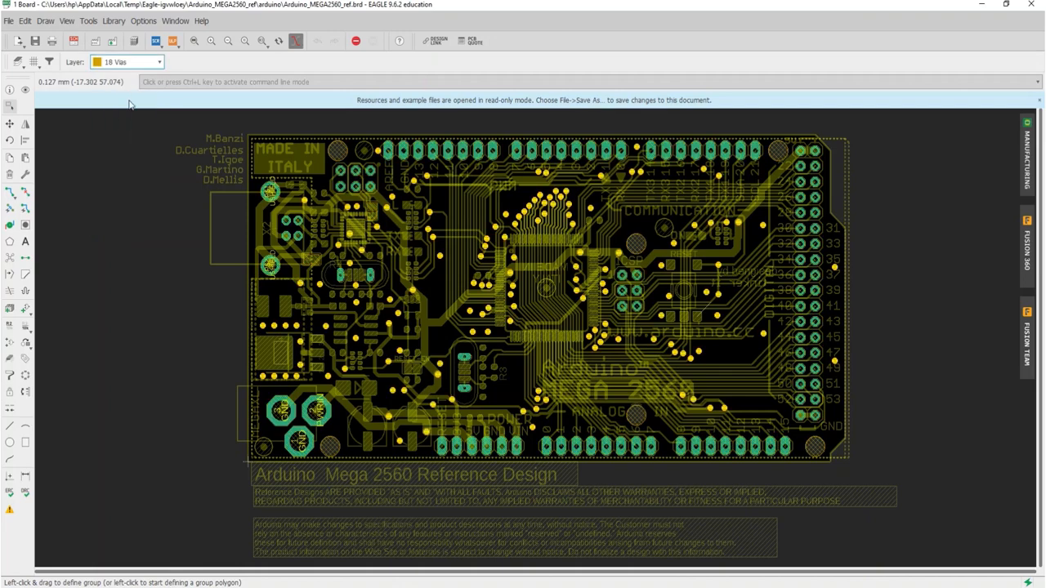
Step: View layer 17 Pads on its own and return the single layer view to 16 Bottom
click(154, 65)
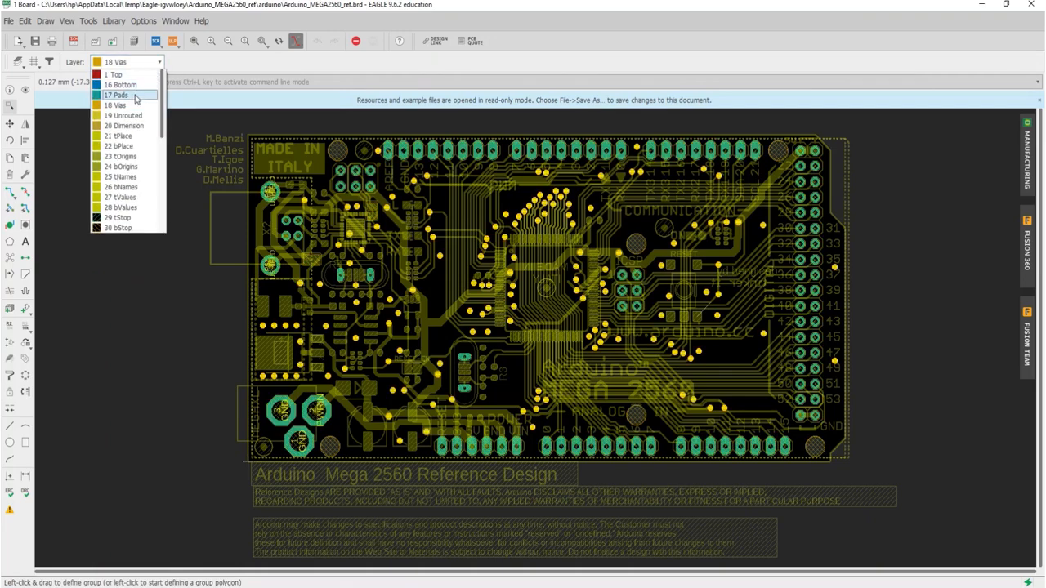
click(137, 98)
click(156, 63)
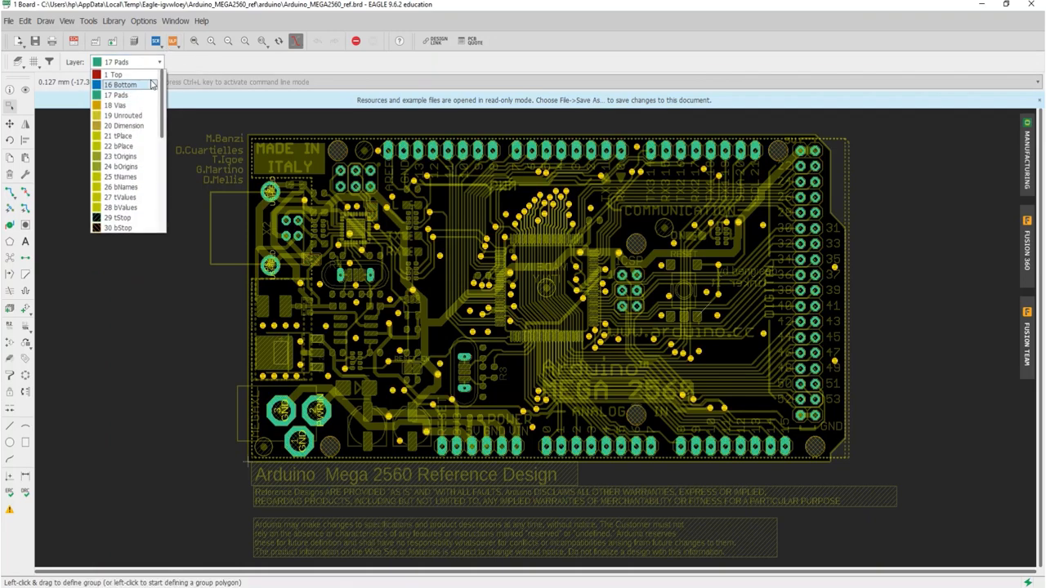
click(150, 83)
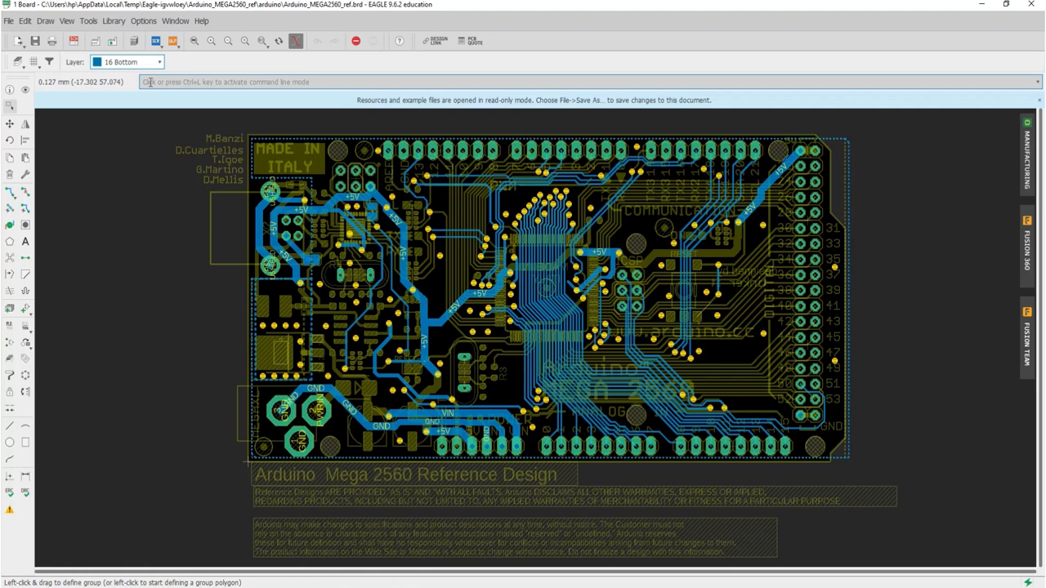
Step: Activate the Fanout command in Fanout Device mode on the PX4FMUv2.4 board containing chip U101
click(11, 211)
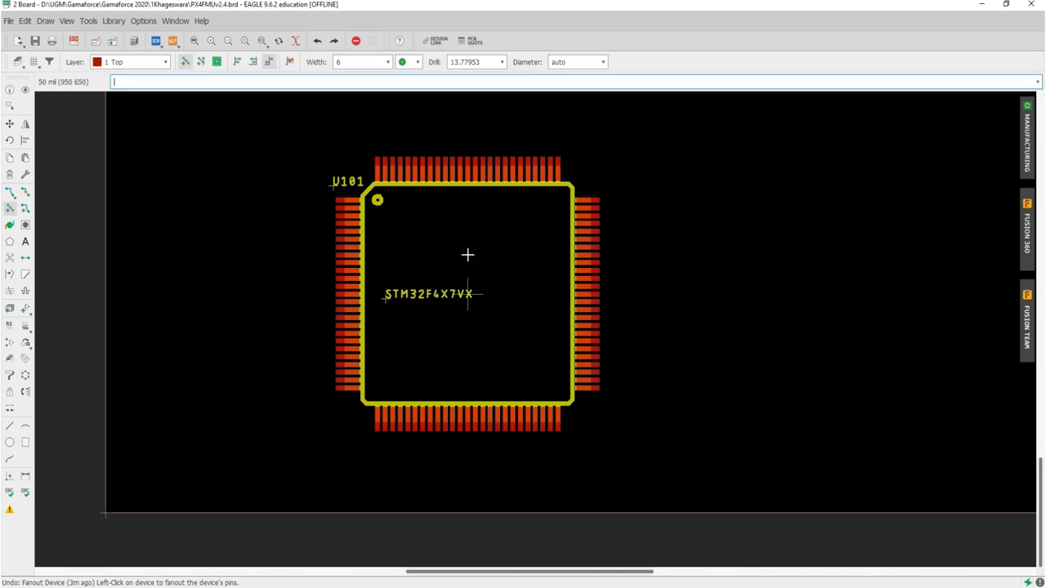
scroll(462, 260, up, 2)
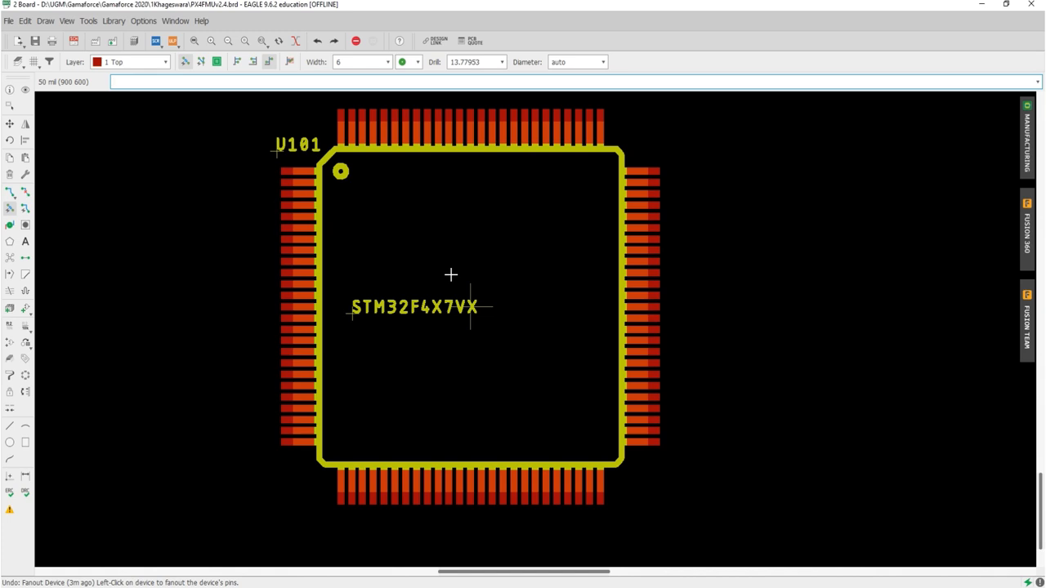
click(10, 210)
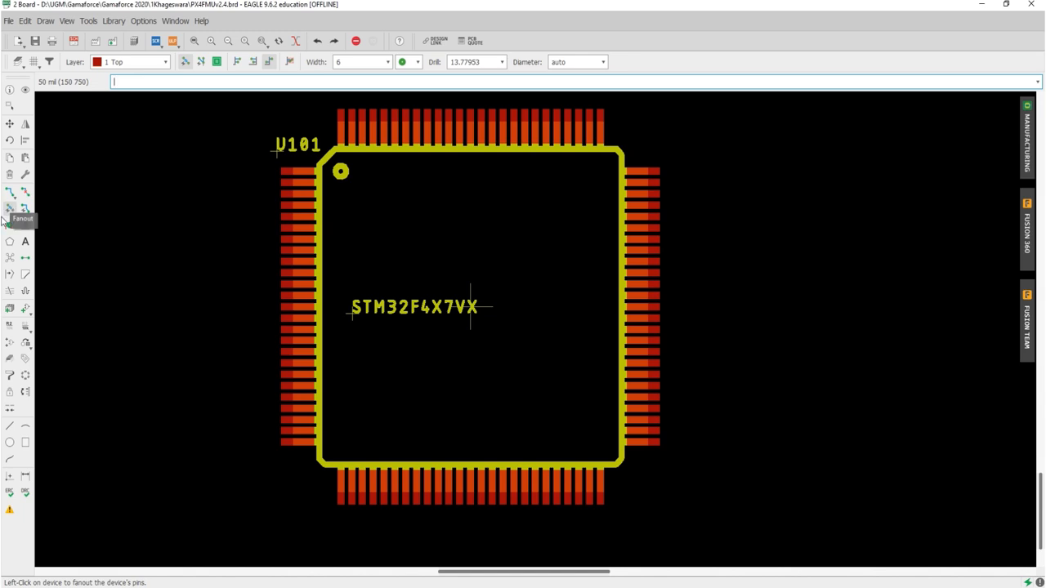
click(186, 62)
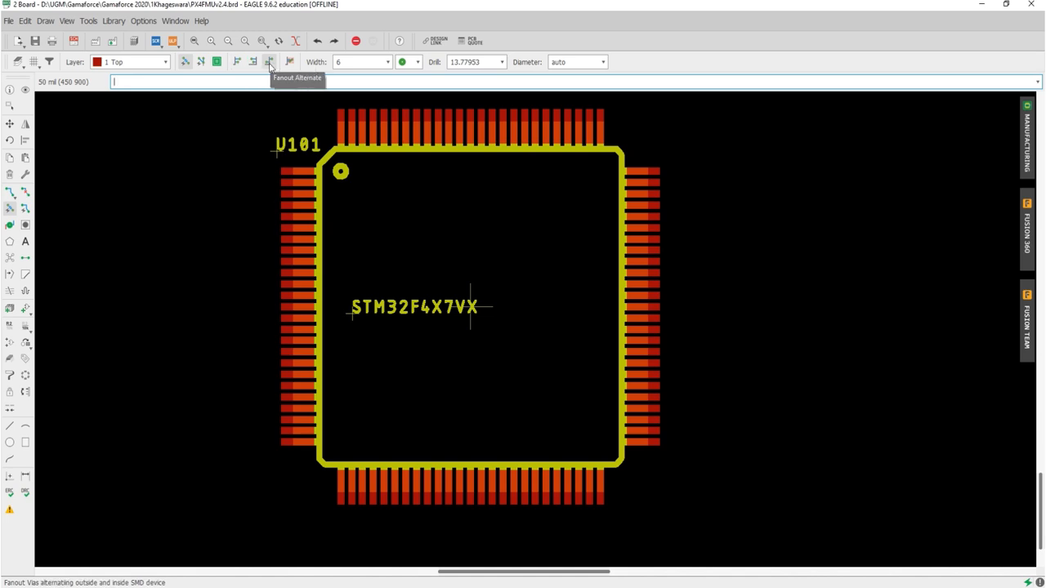
Step: Try the Fanout Out option on device U101 to place vias outside the component, and undo it
click(234, 64)
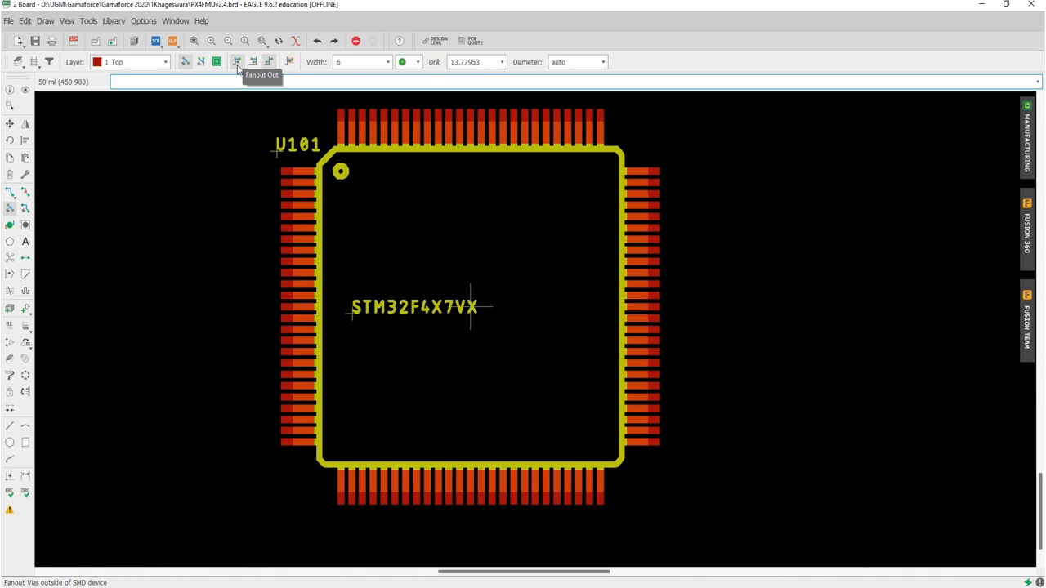
click(252, 65)
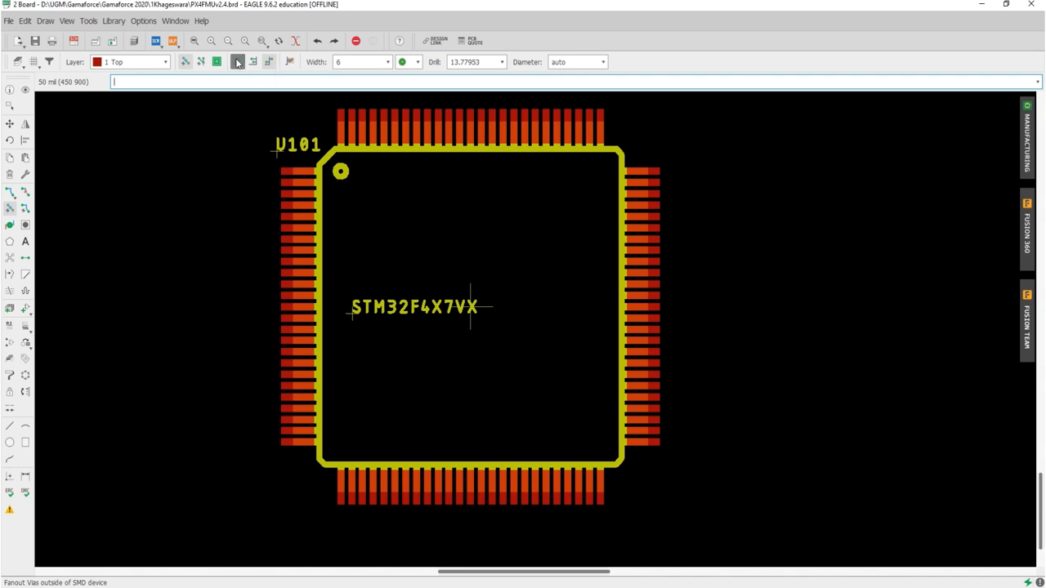
click(237, 62)
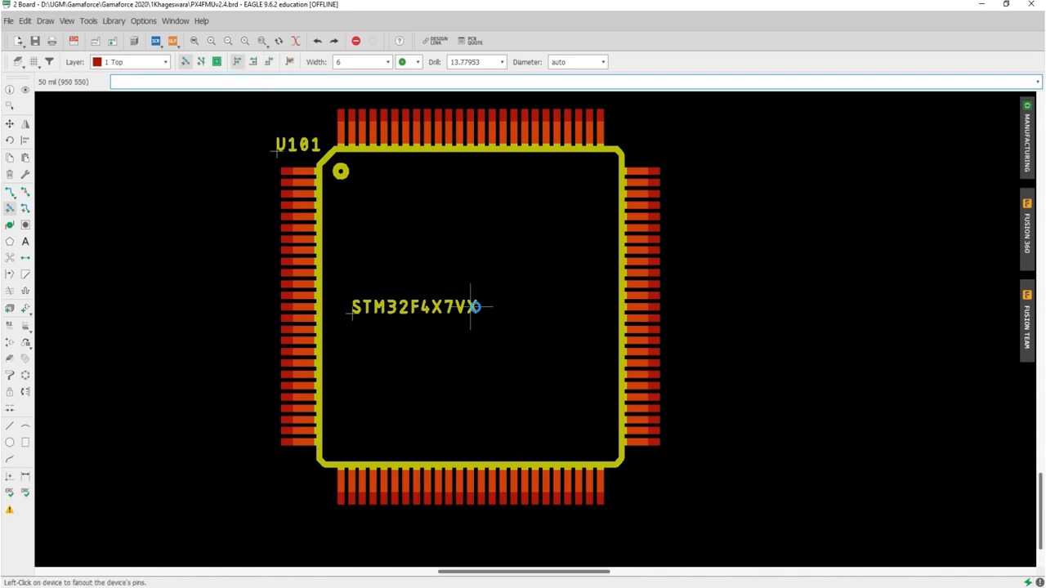
click(475, 306)
scroll(474, 307, down, 1)
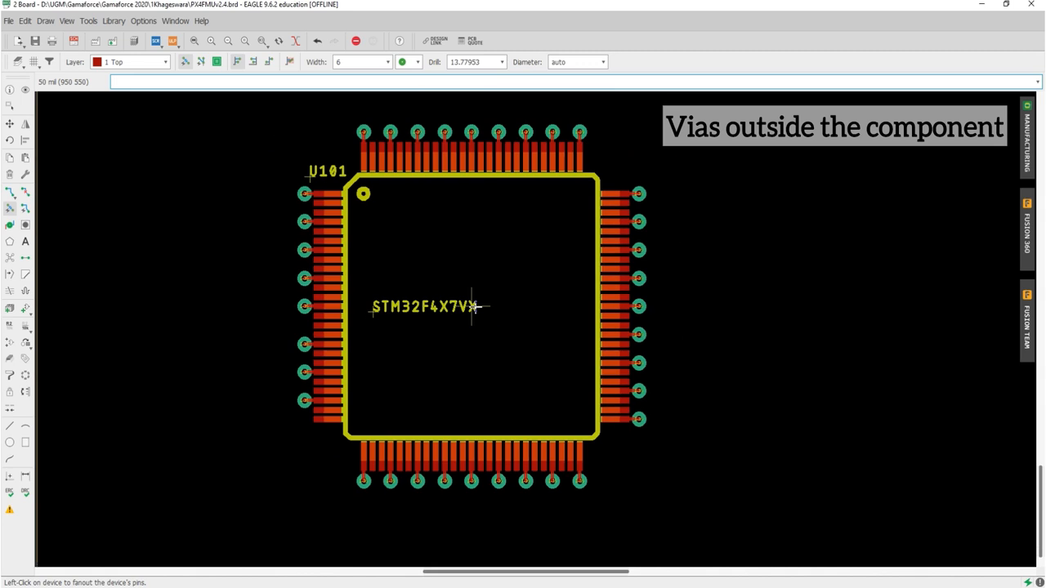
key(ctrl+z)
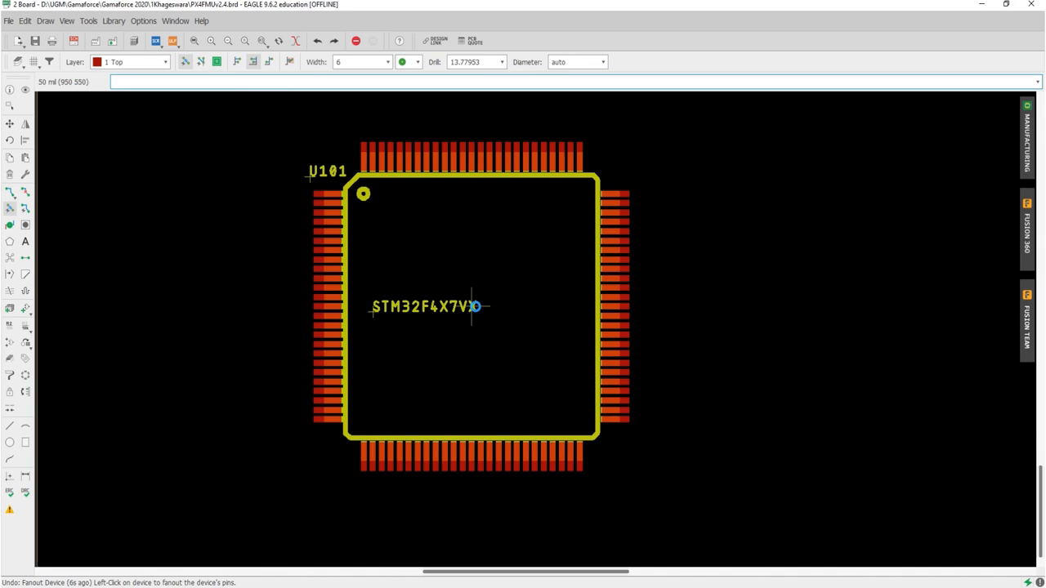
Step: Try fanning out device U101 with vias inside the component, and undo it
click(475, 306)
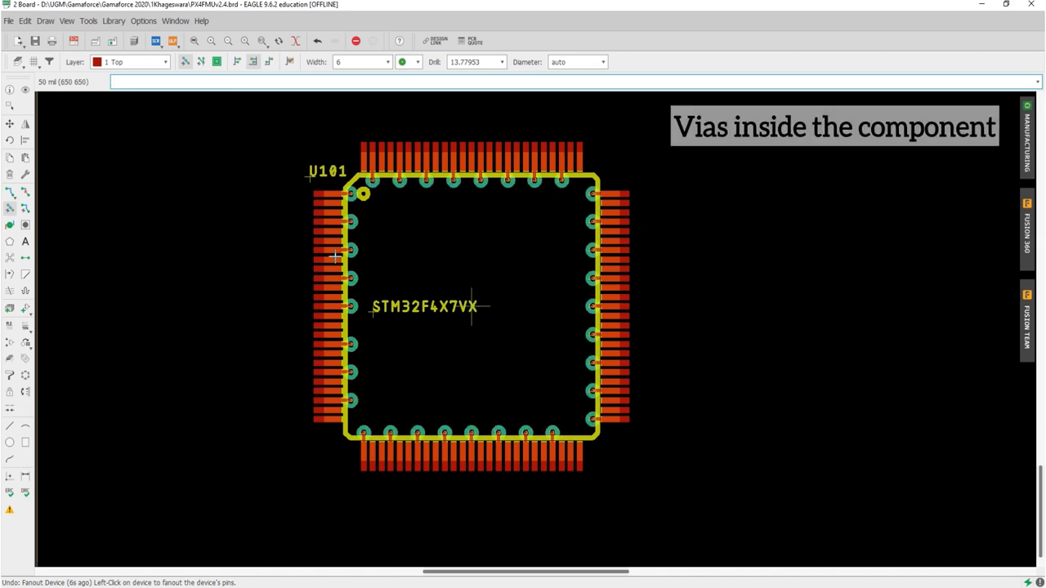
key(ctrl+z)
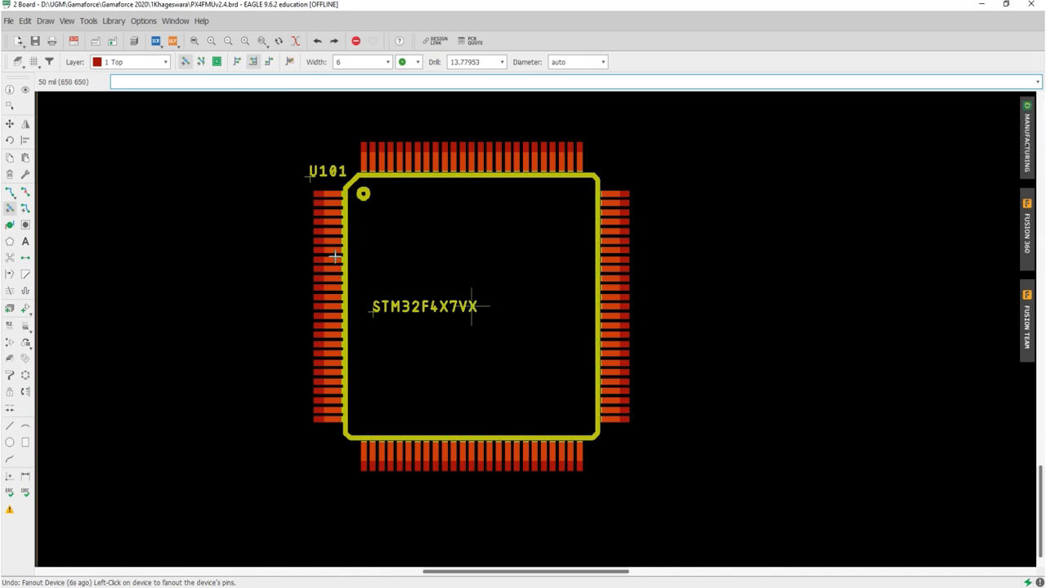
Step: Fan out device U101 with the Fanout Alternate option so vias alternate outside and inside the component
click(268, 64)
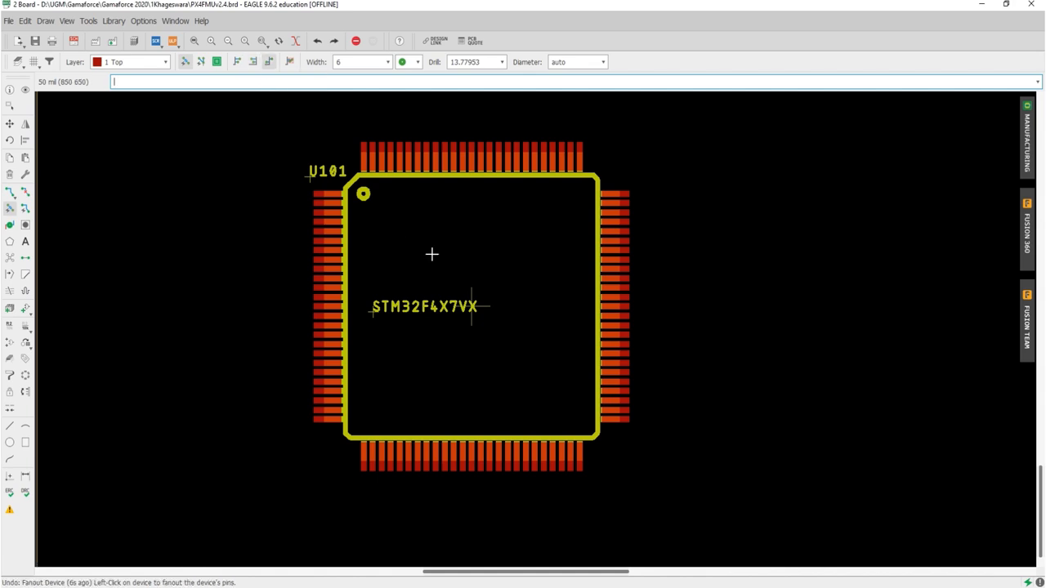
click(476, 309)
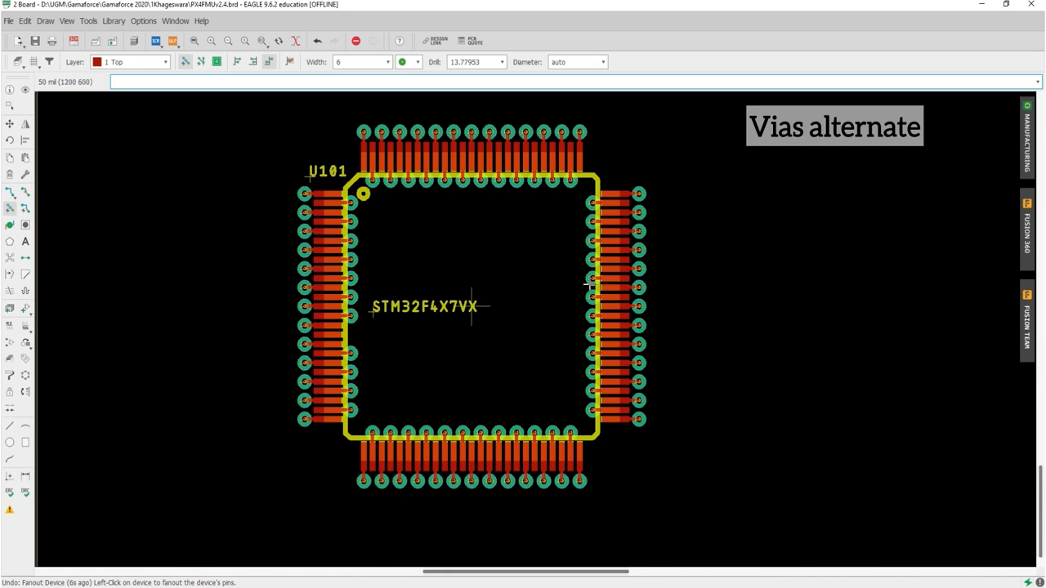
Step: Toggle the Fanout command's option for allowing design rule violations
click(290, 63)
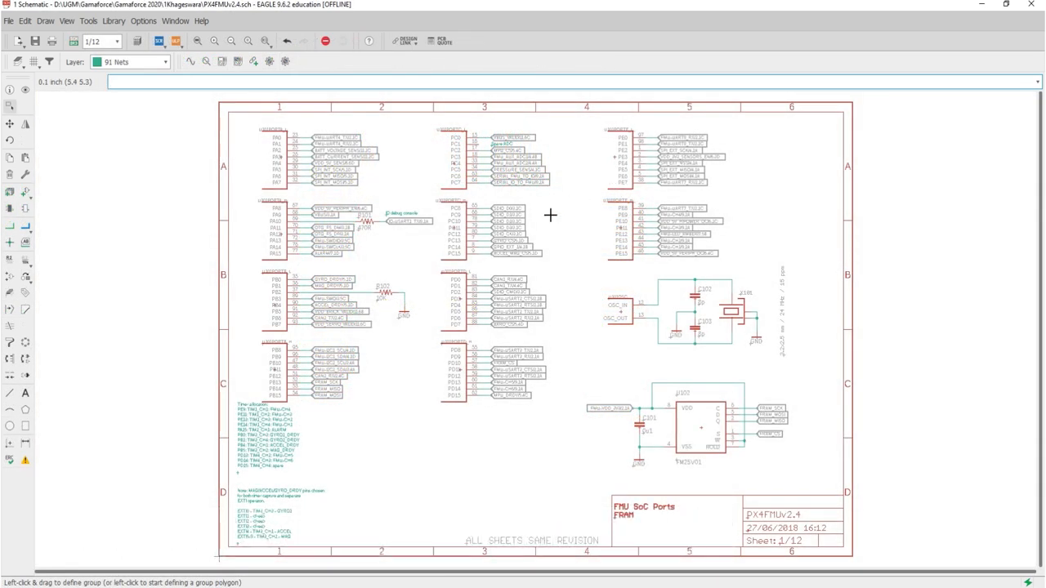
Step: Place an R-US_0207/10 resistor from the recently used parts above the U101OSC block on schematic sheet 1
scroll(699, 283, up, 2)
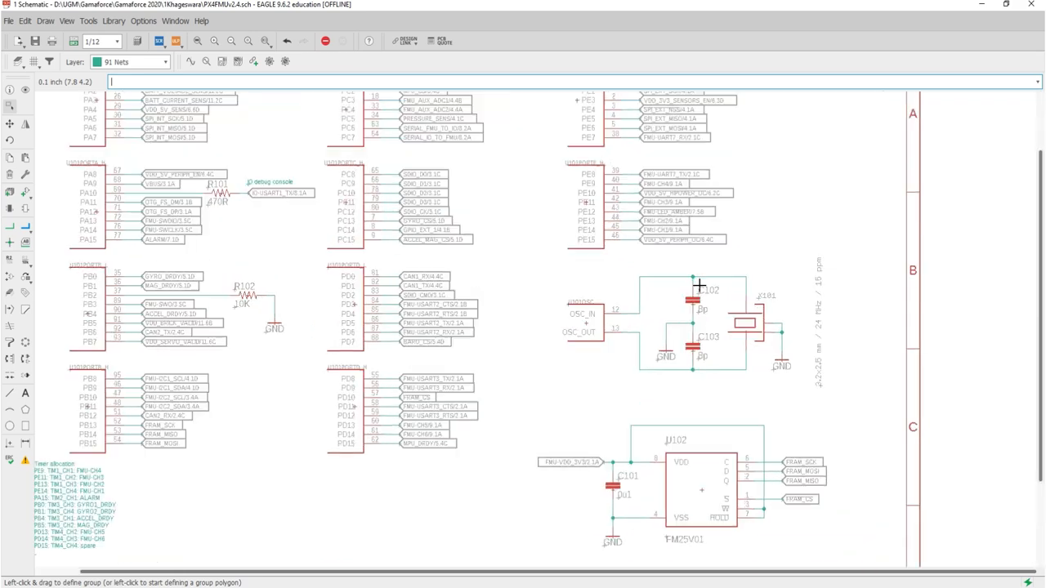
scroll(699, 283, up, 3)
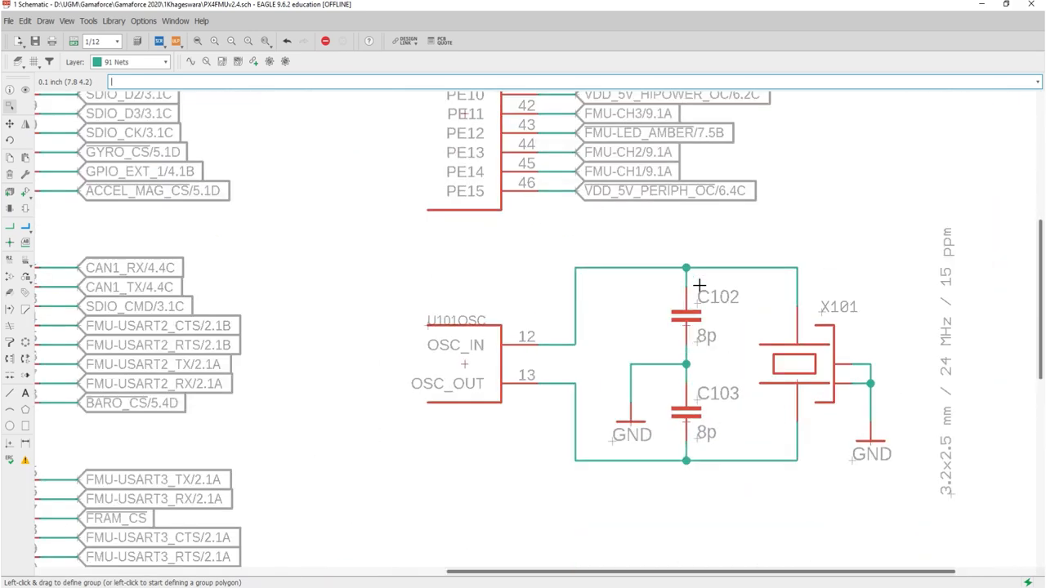
scroll(699, 283, down, 5)
scroll(625, 335, up, 6)
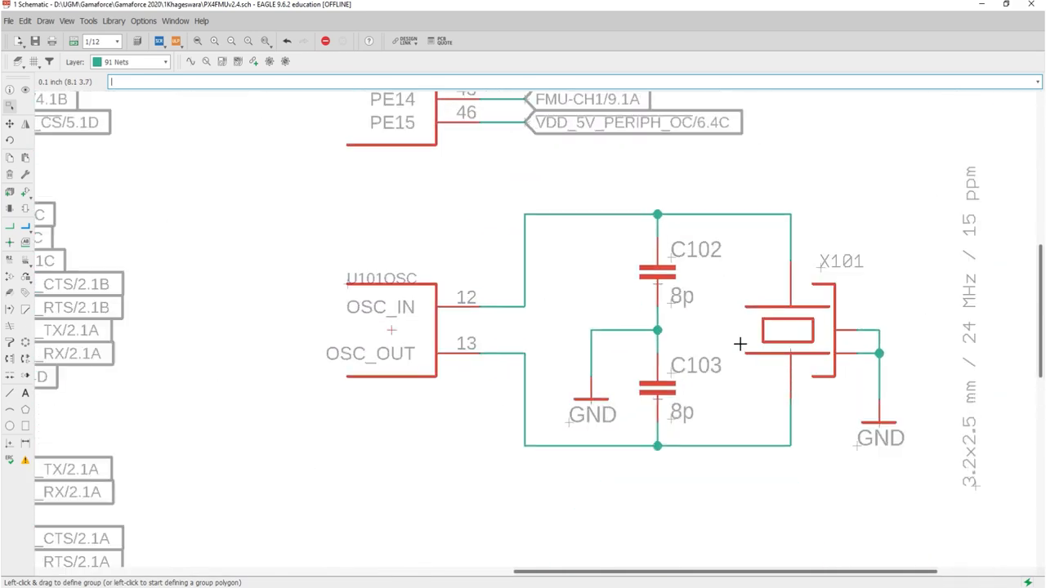
right_click(25, 191)
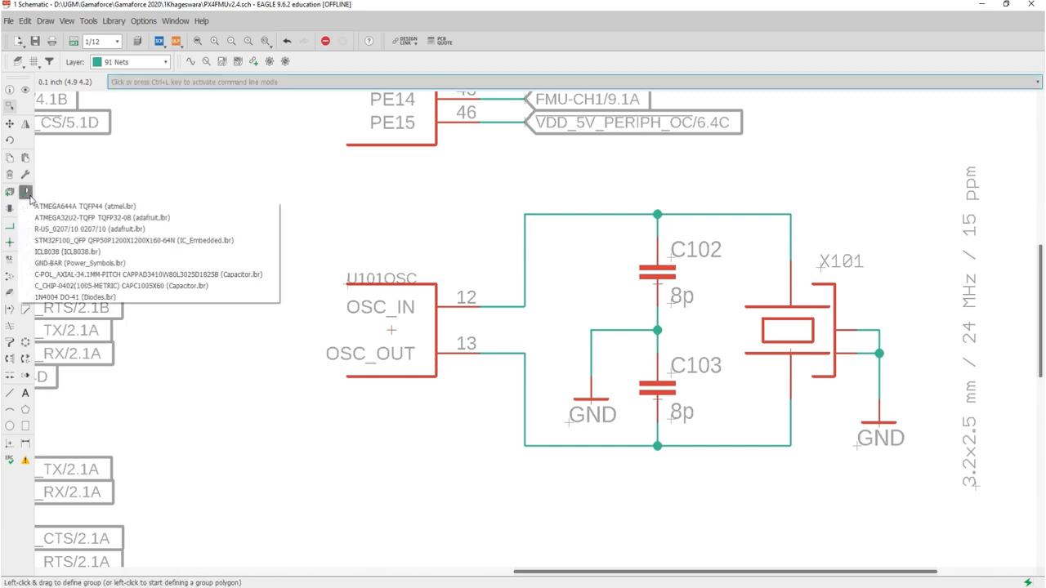
click(49, 229)
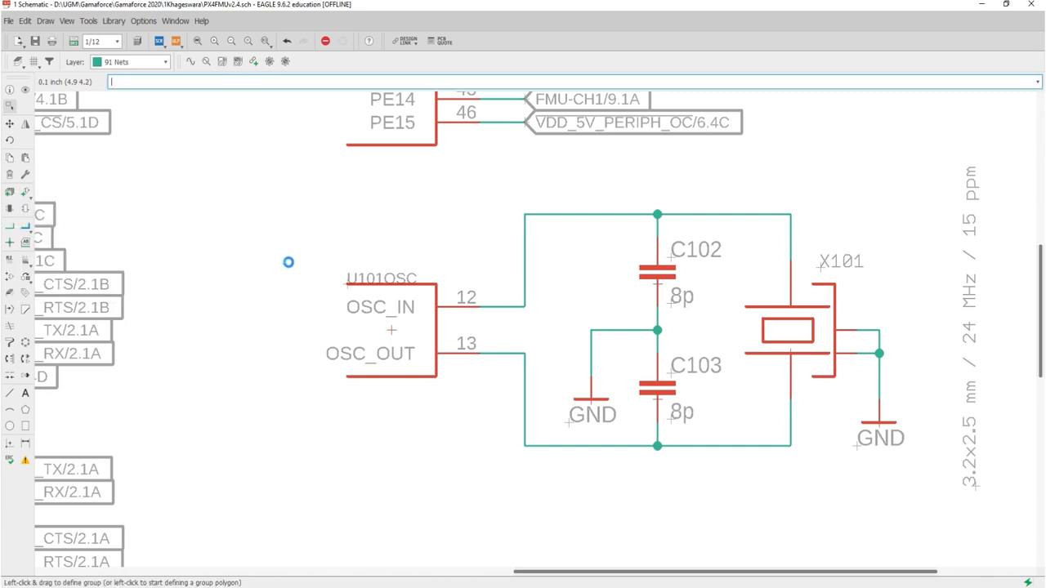
right_click(437, 233)
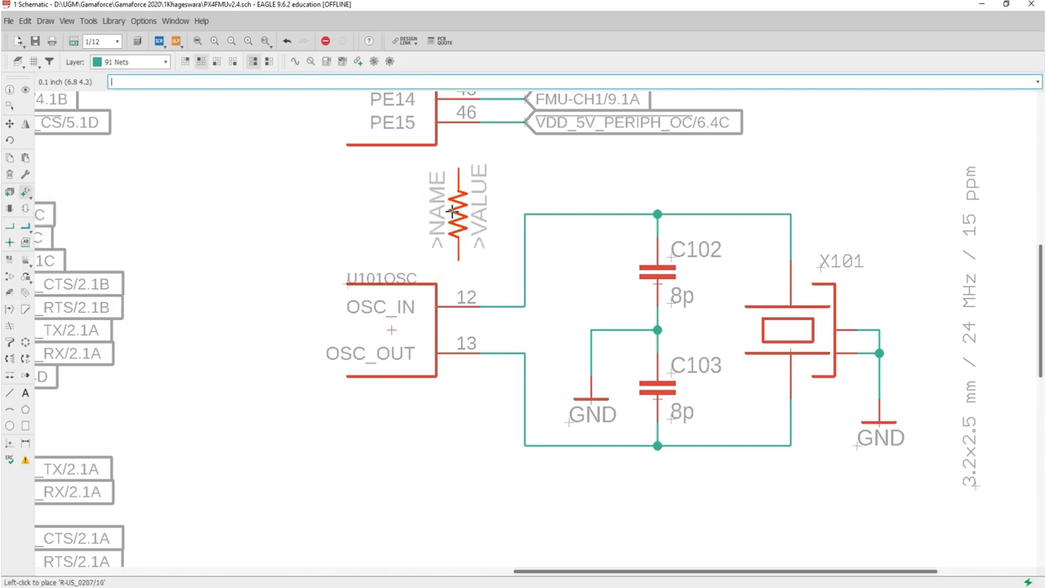
click(452, 211)
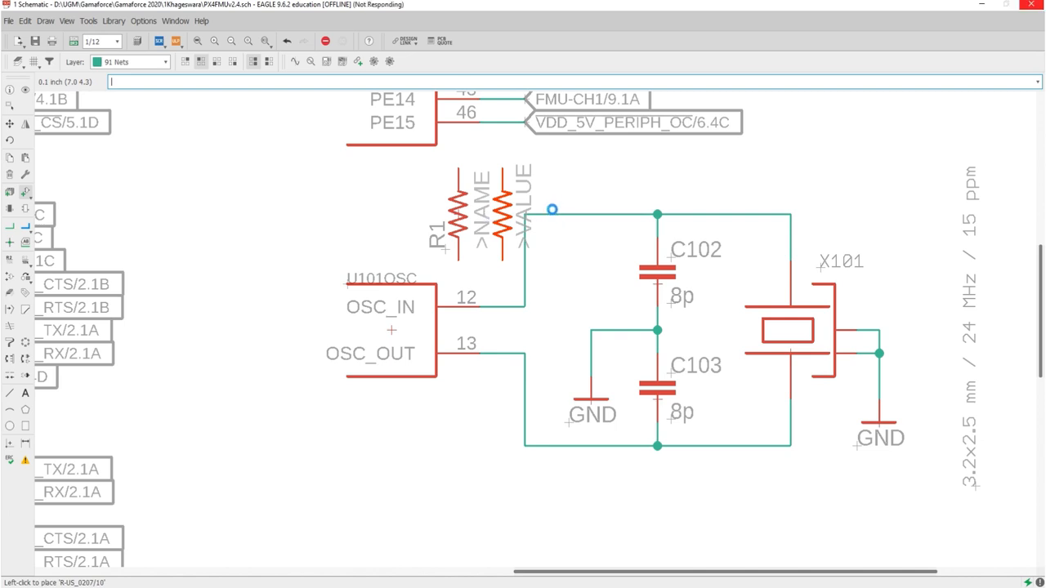
key(Escape)
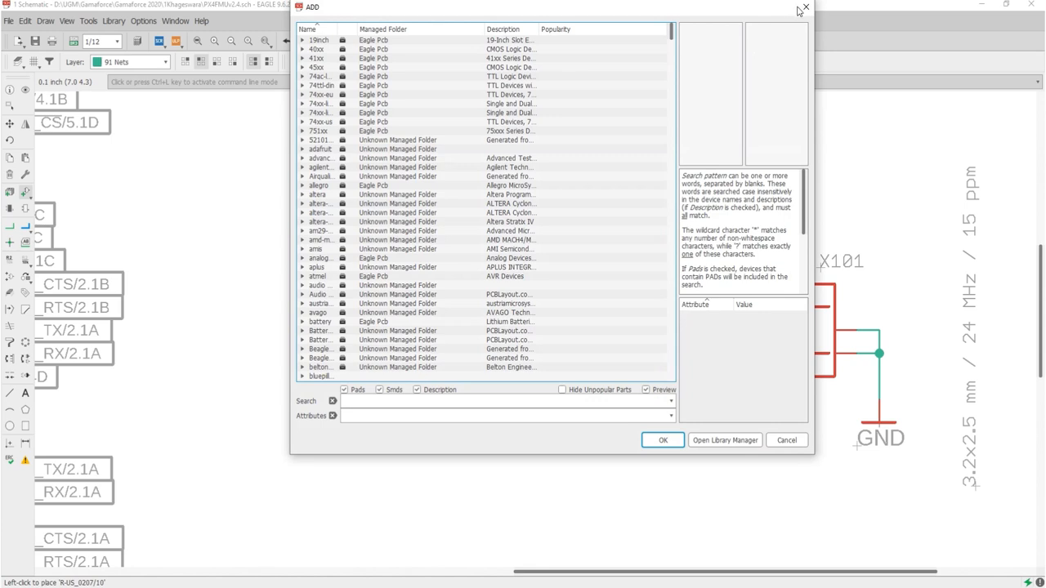
click(800, 10)
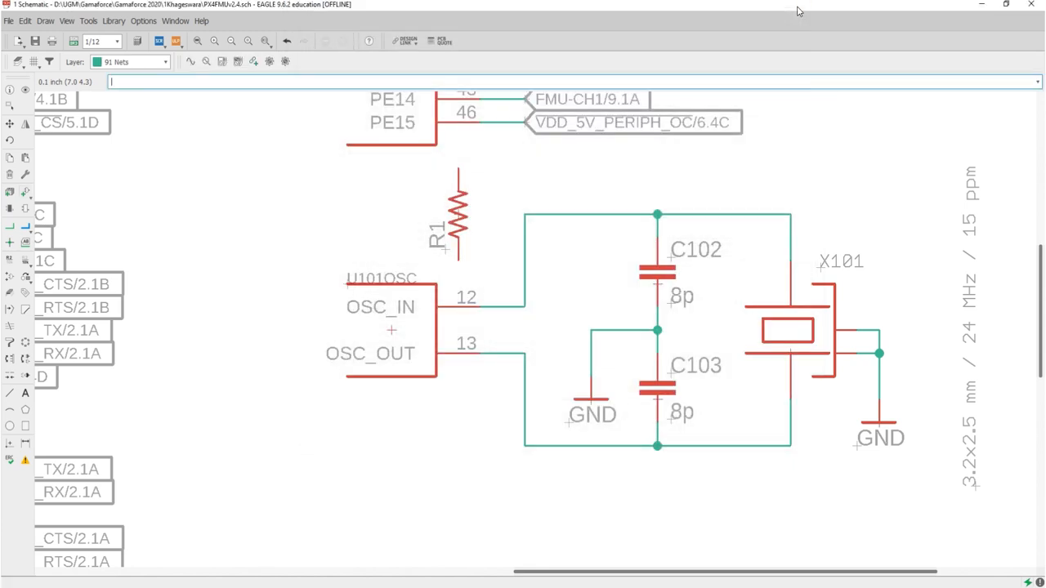
Step: Delete the net segment running from OSC_IN to the node above C102, and undo the accidental deletion of R1
right_click(551, 216)
click(575, 250)
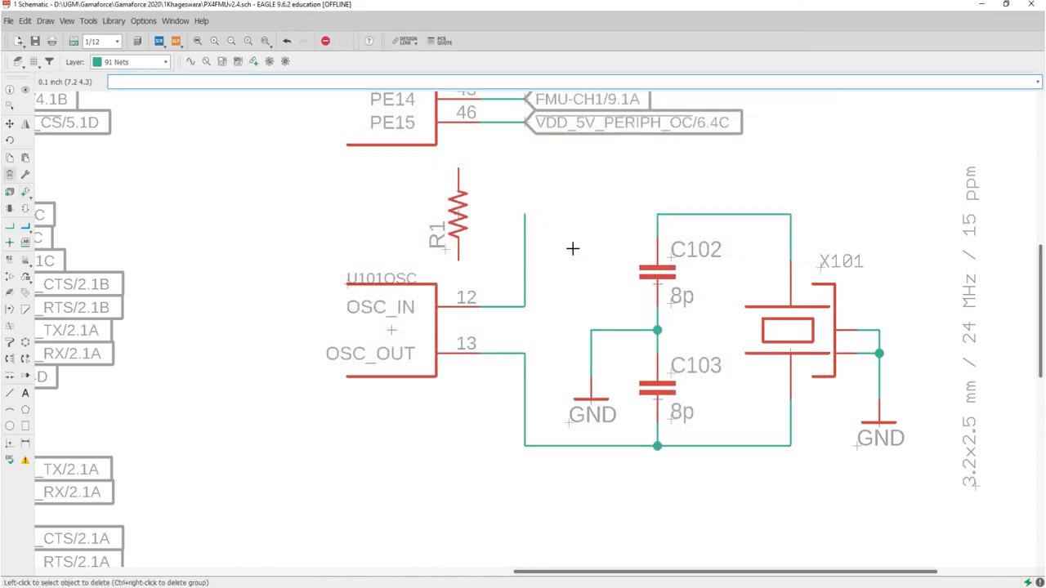
click(464, 215)
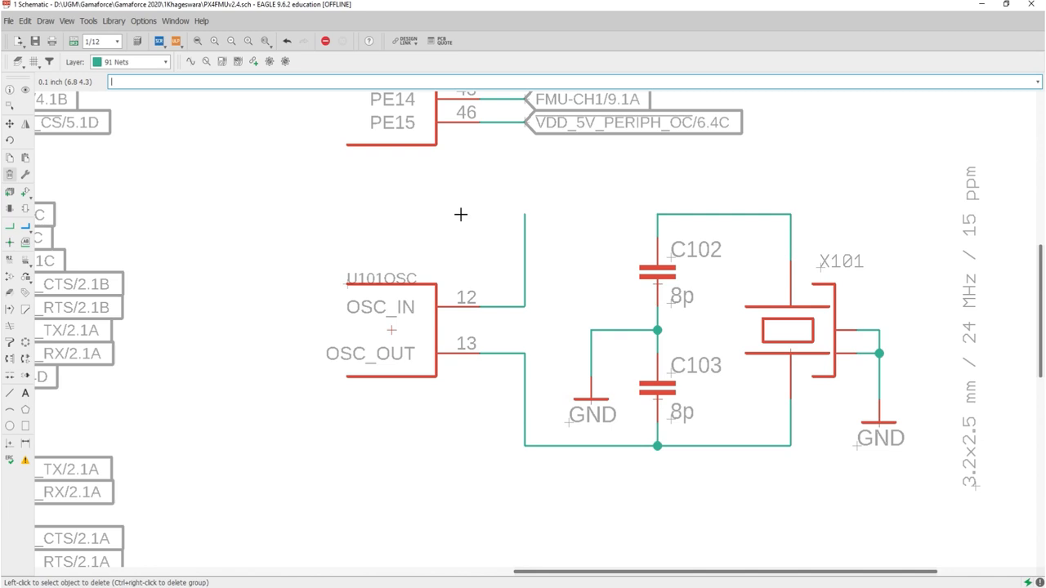
key(ctrl+z)
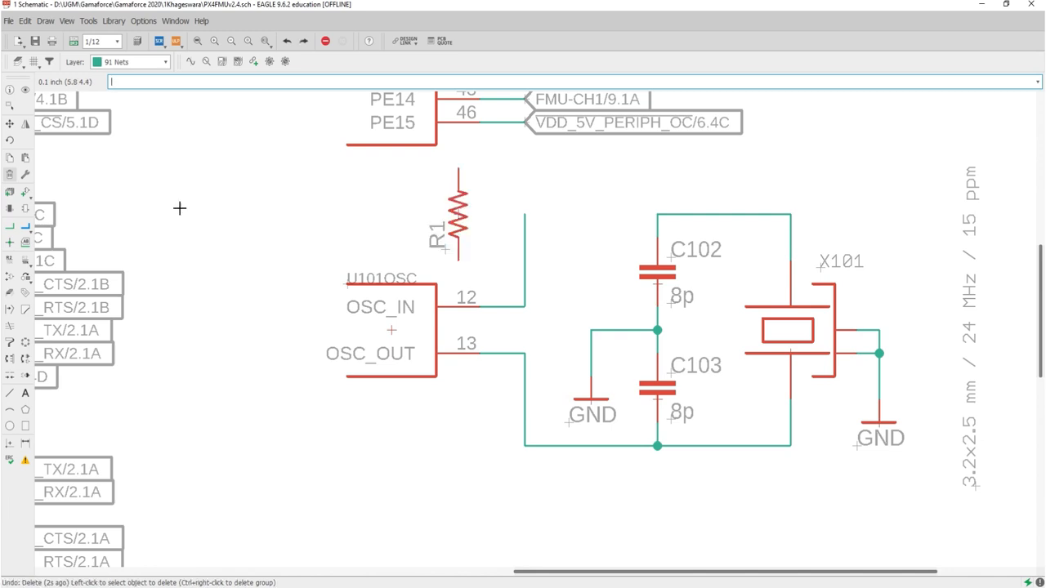
Step: Rotate resistor R1 to horizontal and move it into the gap between the OSC_IN net and C102
click(10, 124)
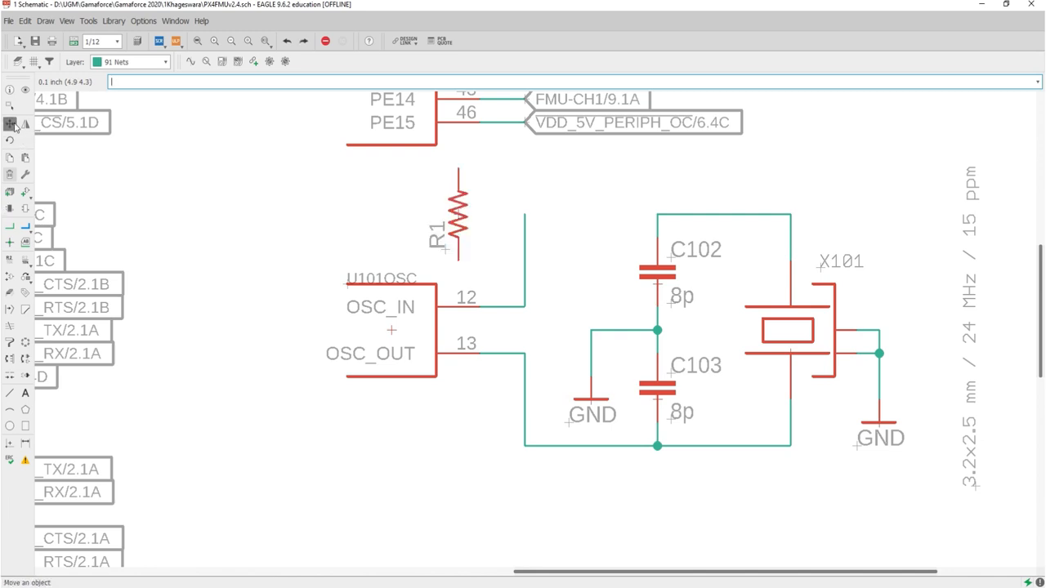
click(464, 204)
right_click(464, 204)
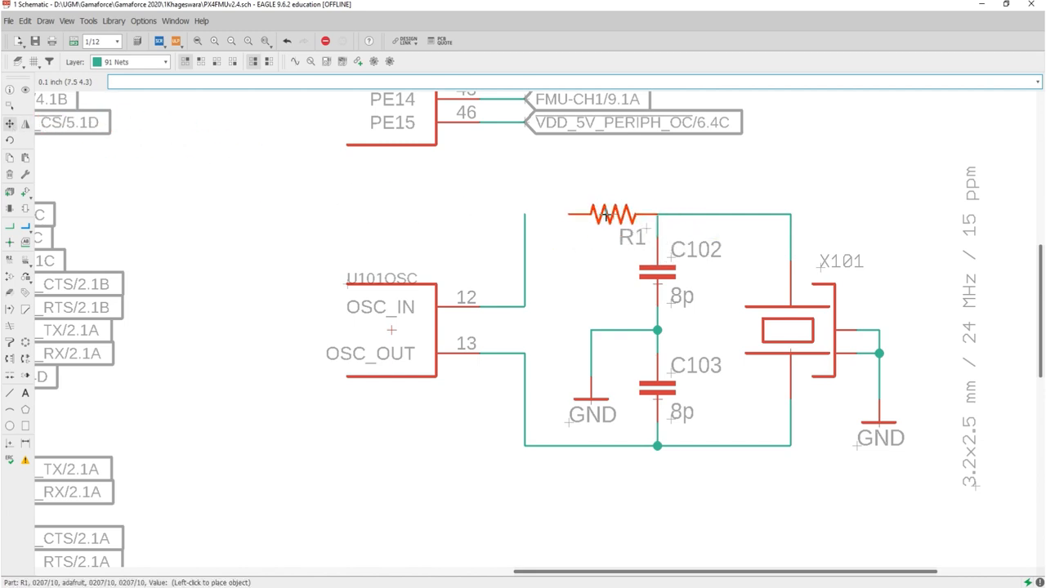
click(590, 216)
key(Escape)
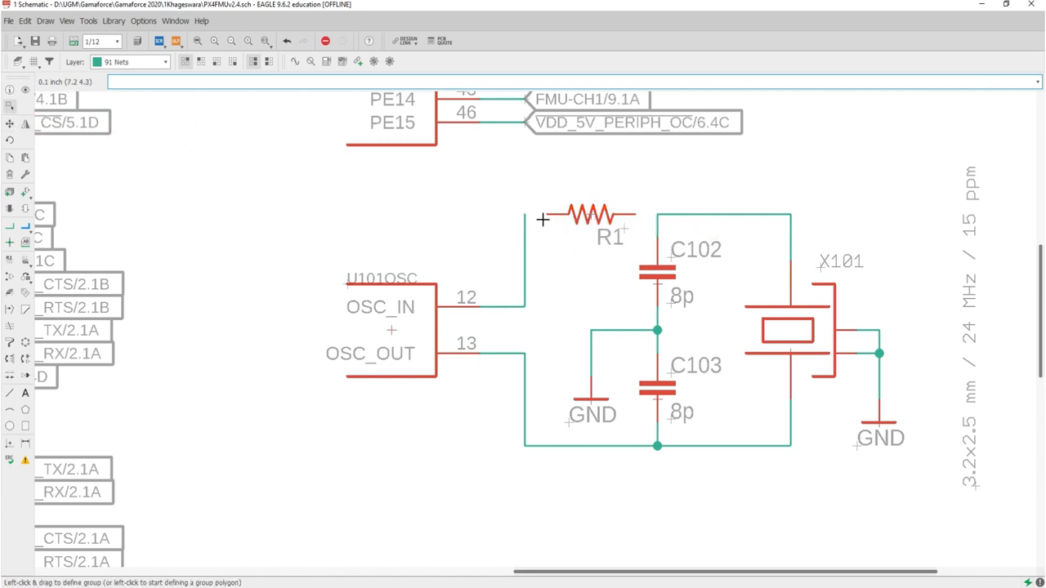
Step: Draw nets joining R1's two ends to the OSC_IN wire and the node above C102
scroll(542, 219, up, 6)
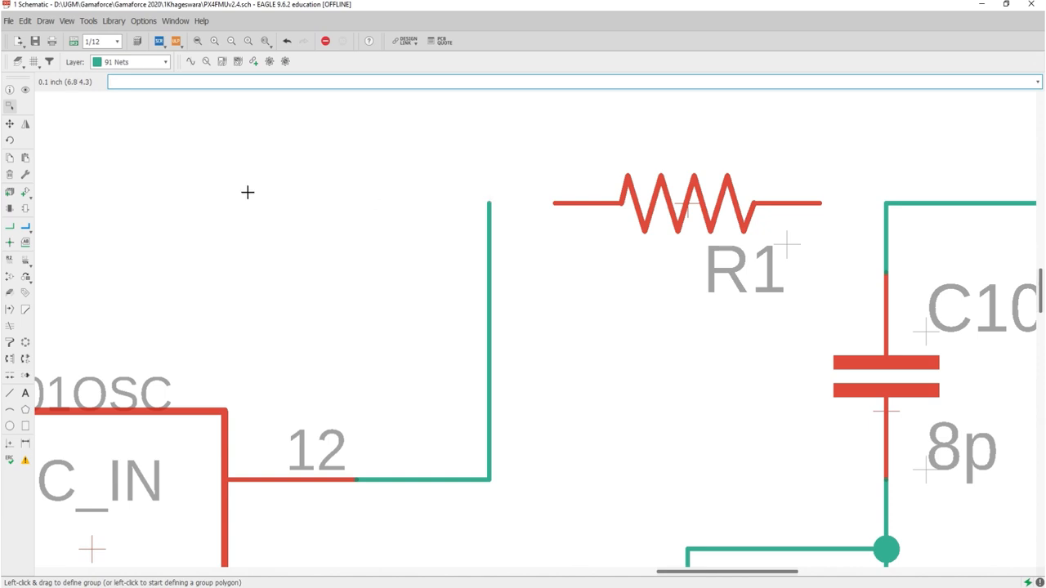
click(9, 226)
click(553, 203)
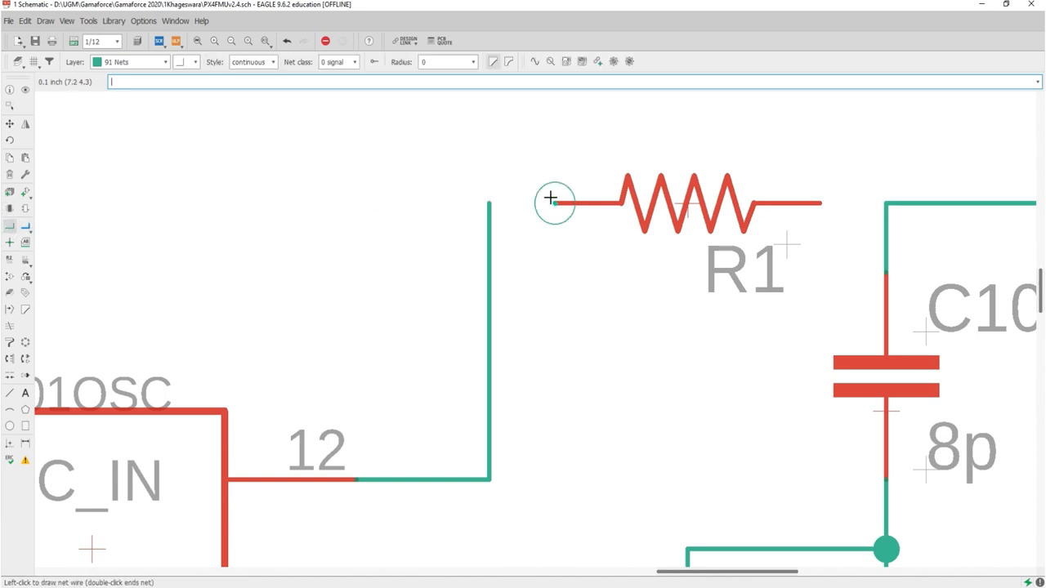
click(488, 203)
click(819, 203)
click(885, 204)
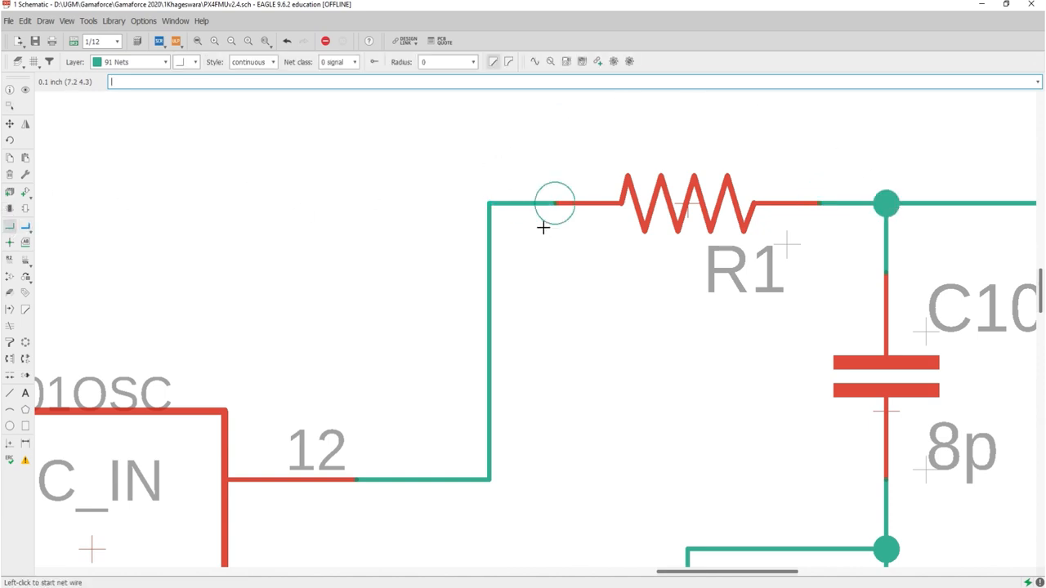
scroll(546, 231, down, 8)
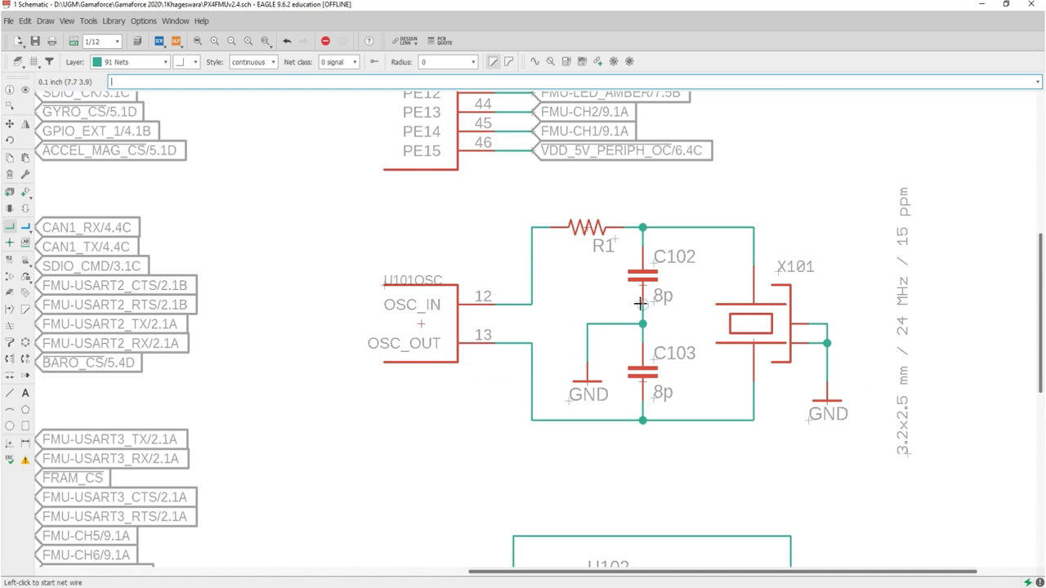
Step: Undo R1's wiring, its move and the net deletion, restoring the original oscillator circuit with R1 unconnected
key(ctrl+z)
key(ctrl+z)
key(ctrl+z)
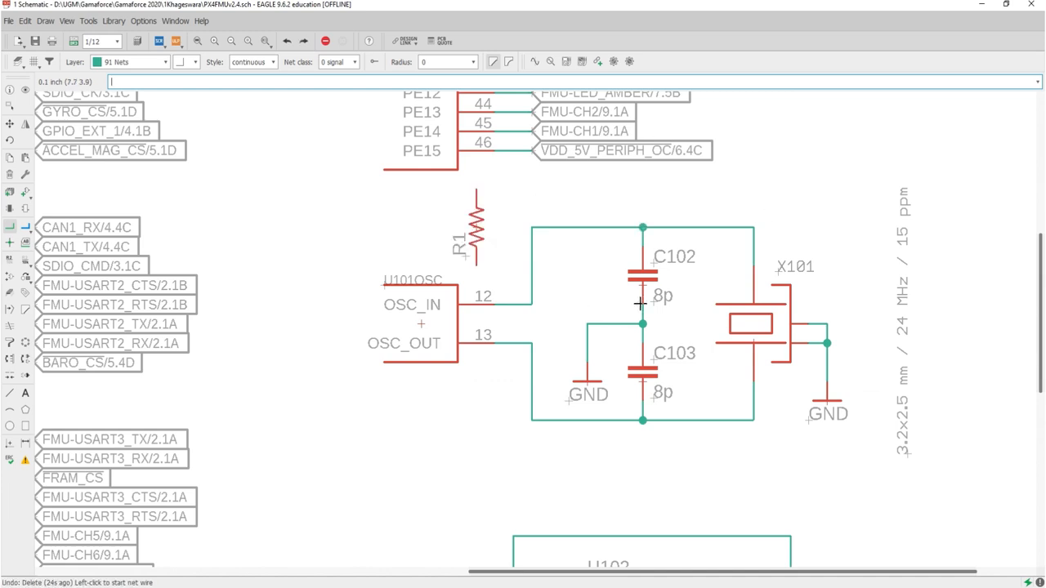
click(477, 206)
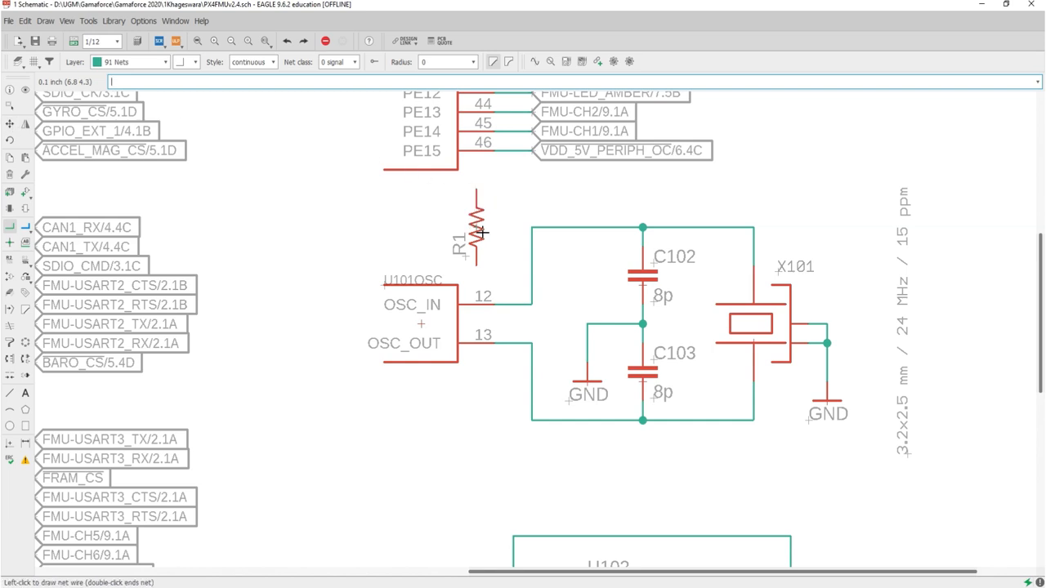
key(Escape)
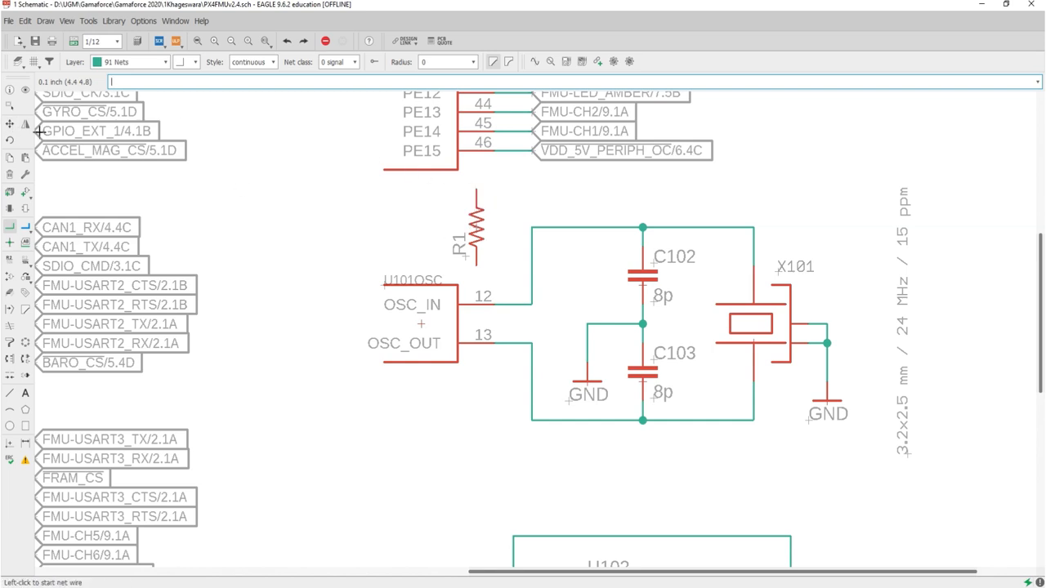
Step: Rotate R1 to horizontal and drop it directly onto the net between OSC_IN and C102 to insert it in series
click(10, 123)
click(483, 230)
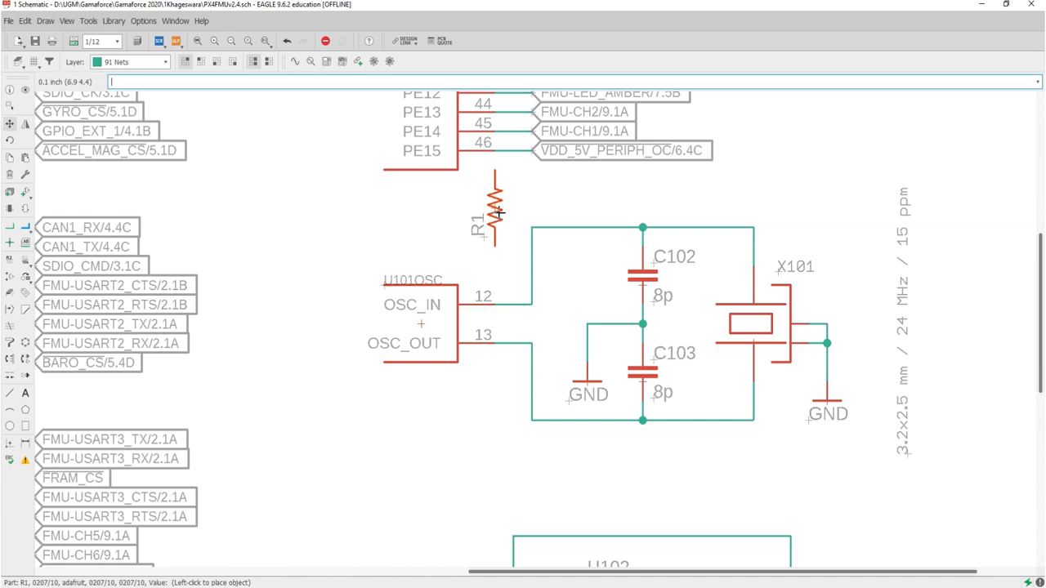
right_click(491, 214)
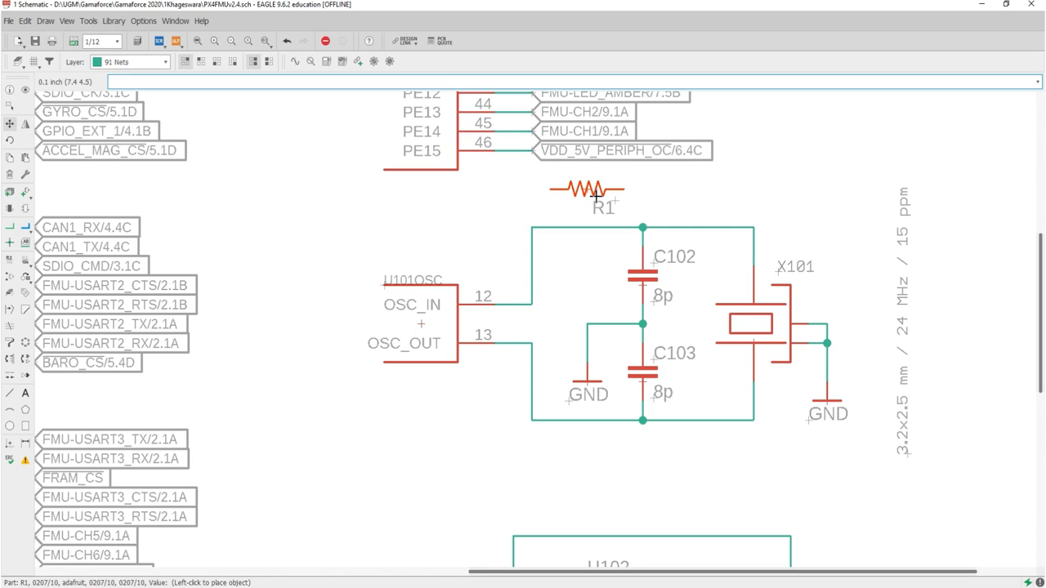
scroll(596, 193, down, 1)
scroll(592, 204, up, 3)
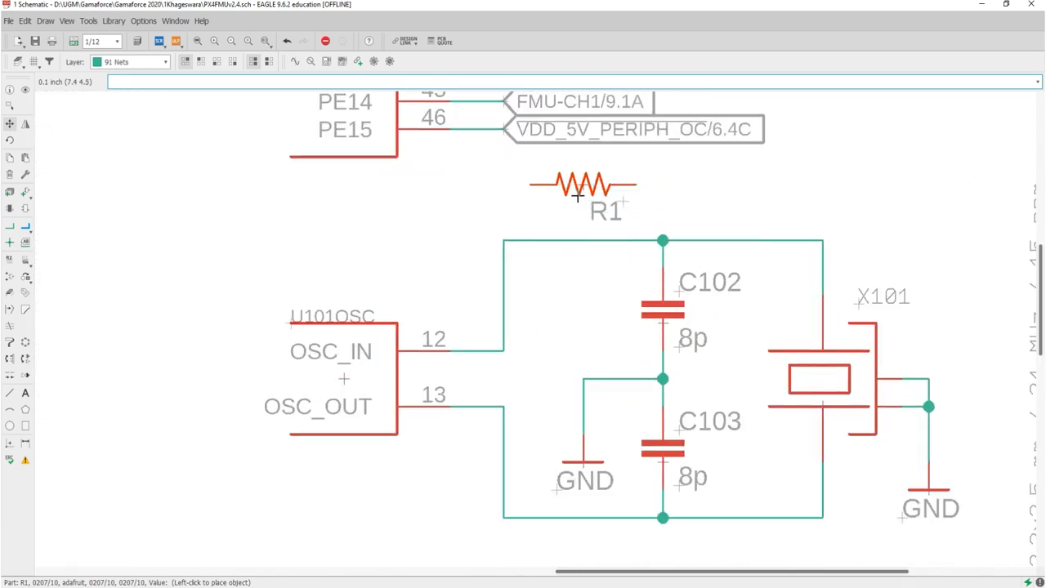
click(581, 232)
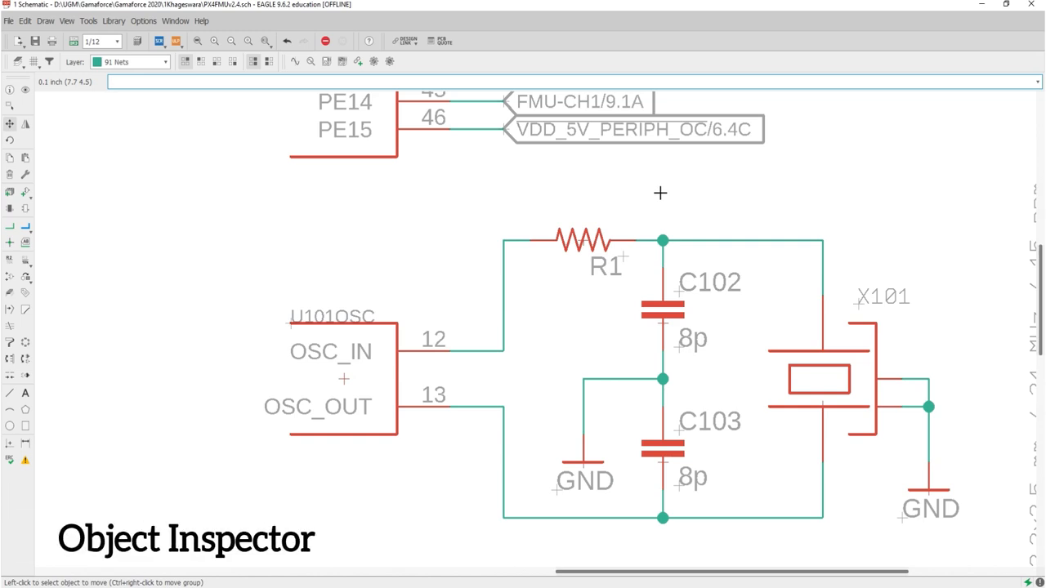
Step: Show the Inspector beside the full schematic sheet
scroll(661, 193, down, 1)
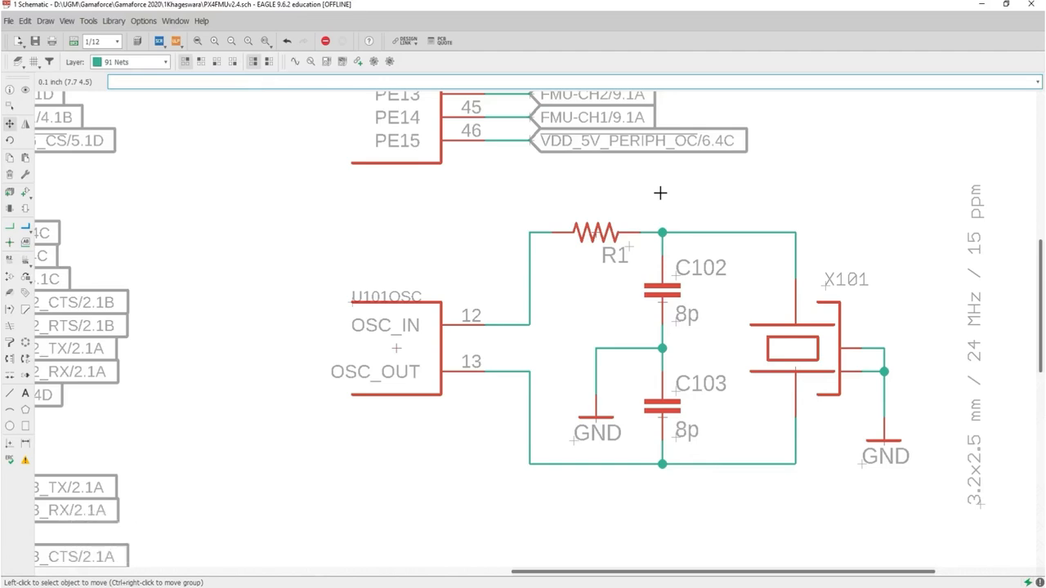
scroll(661, 193, down, 2)
scroll(577, 290, down, 3)
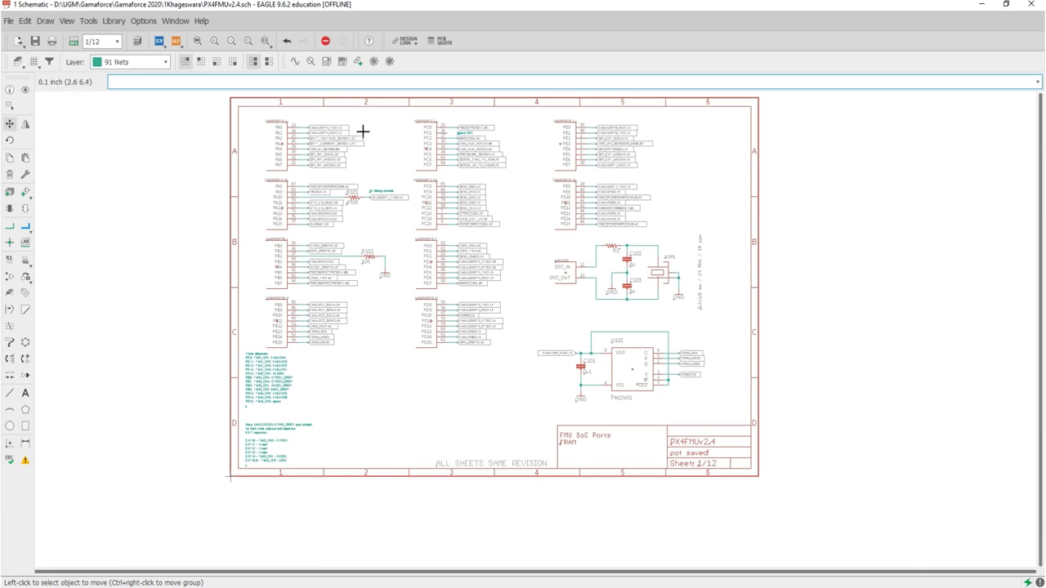
click(63, 22)
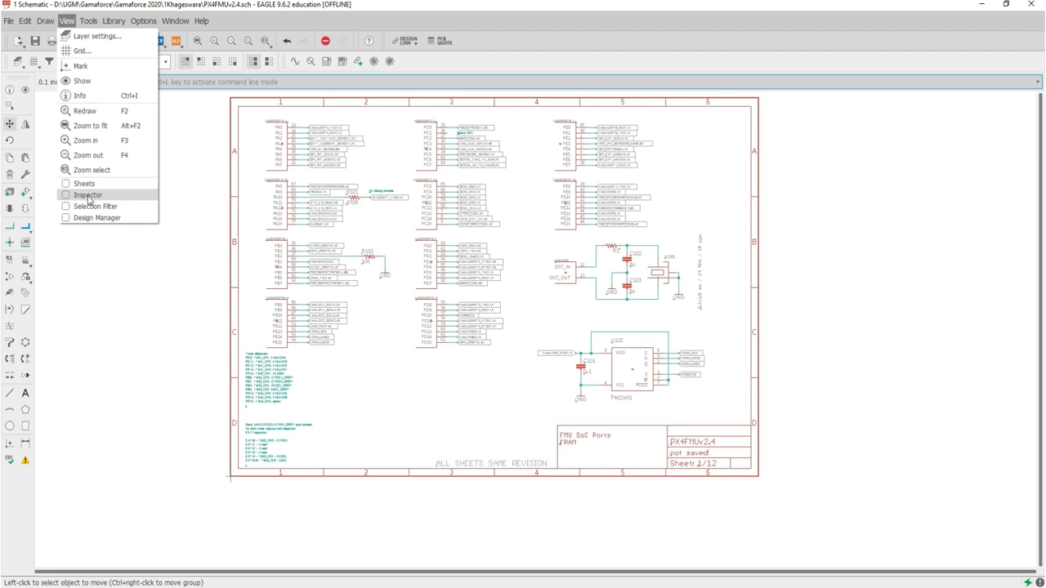
click(88, 196)
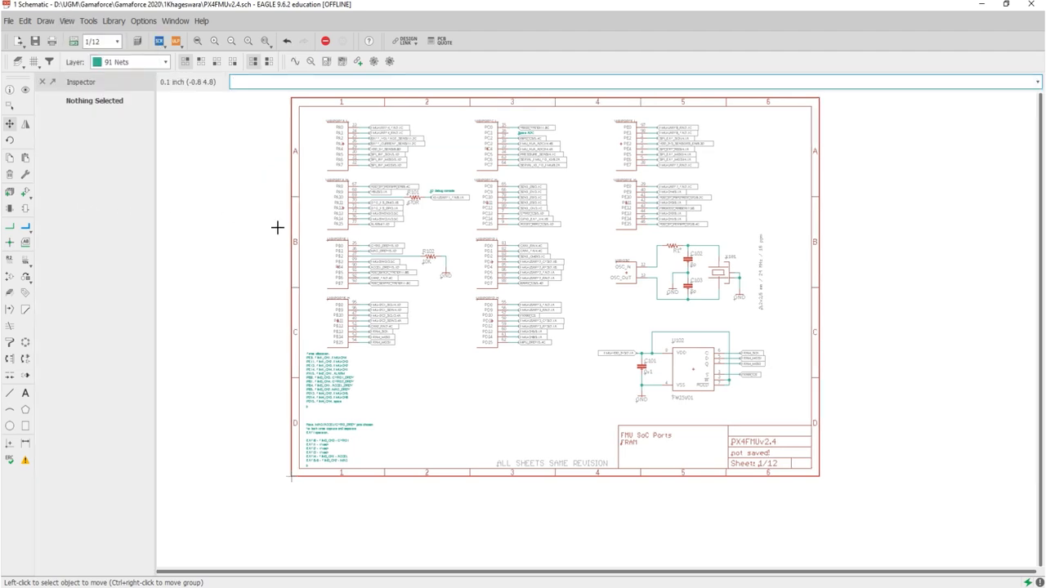
Step: Select the PORTC_H gate of U101 to view its part properties in the Inspector
scroll(488, 215, up, 5)
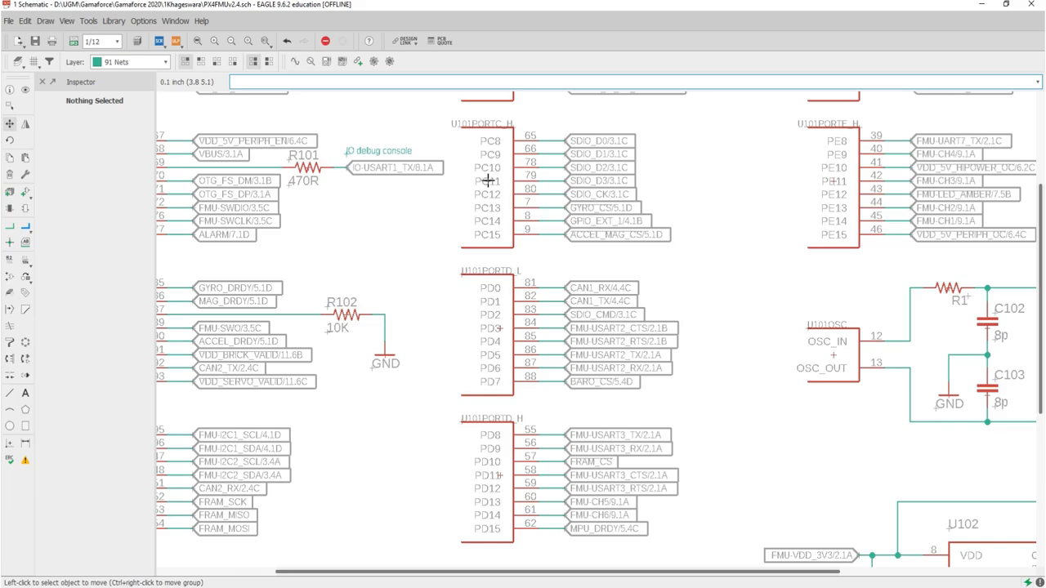
click(488, 181)
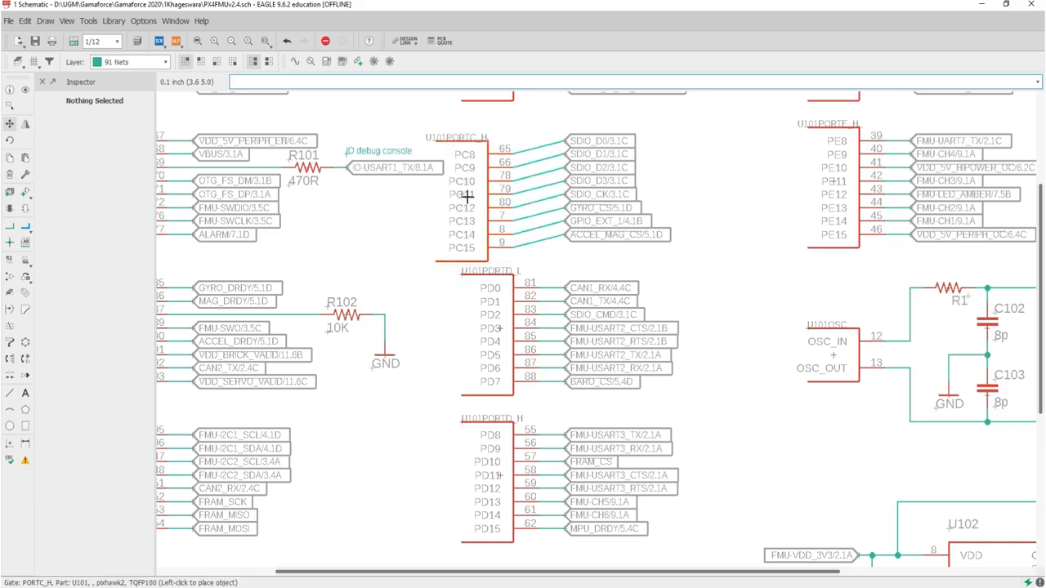
key(Escape)
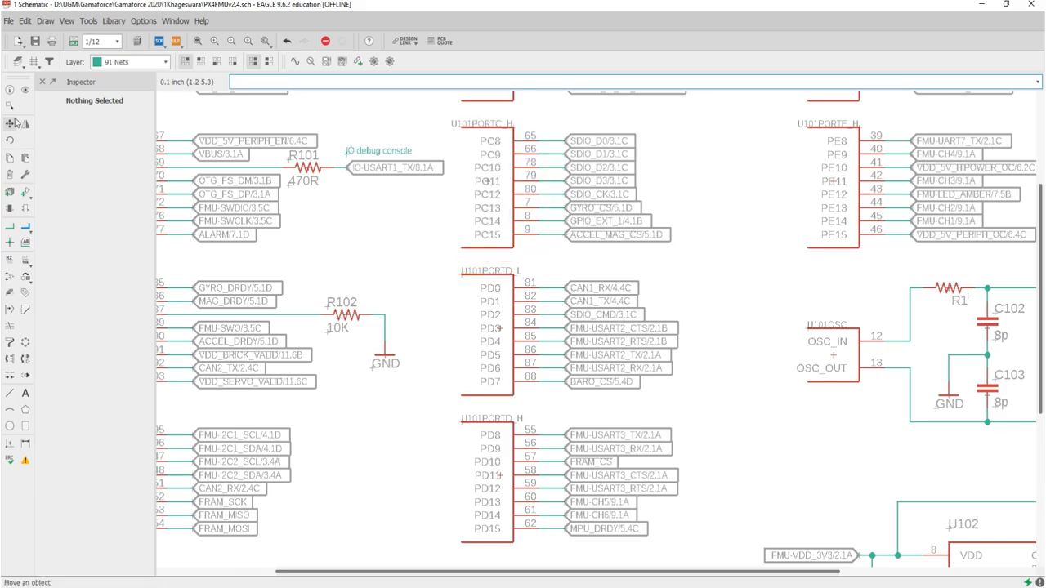
click(10, 107)
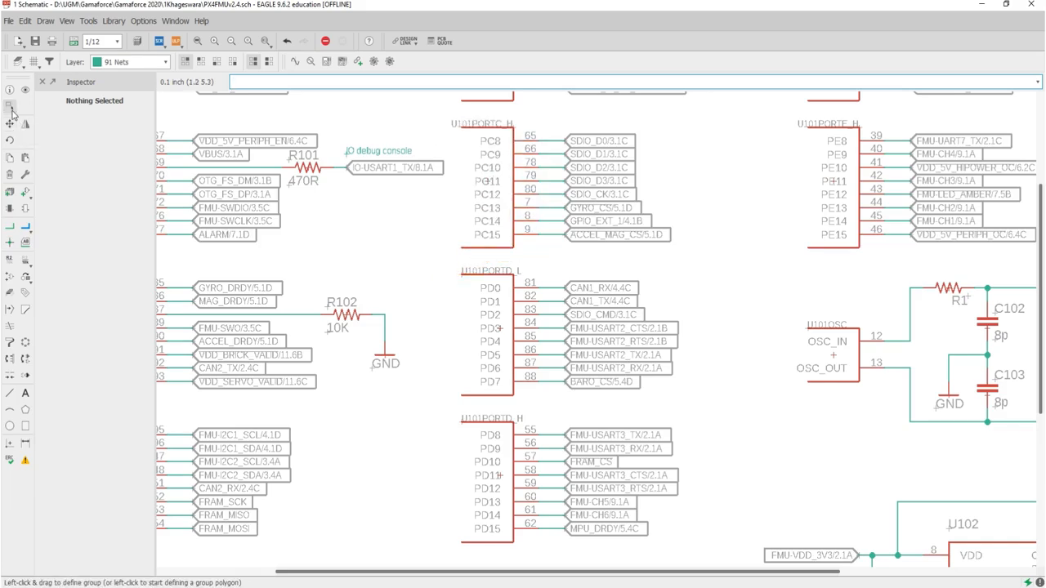
click(487, 183)
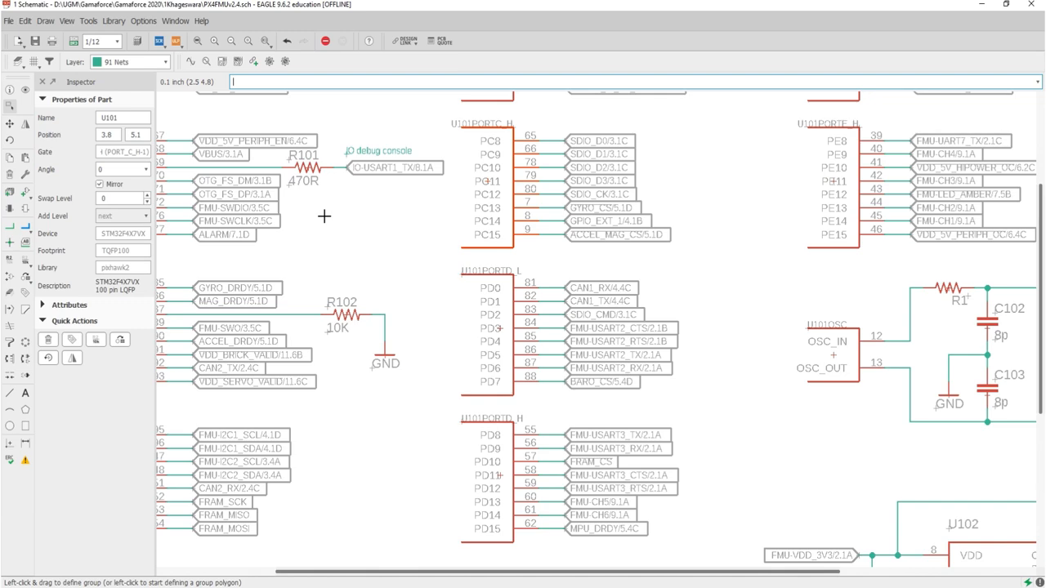
Step: Select the FM25V01 chip U102 to view its part properties in the Inspector
scroll(323, 216, down, 3)
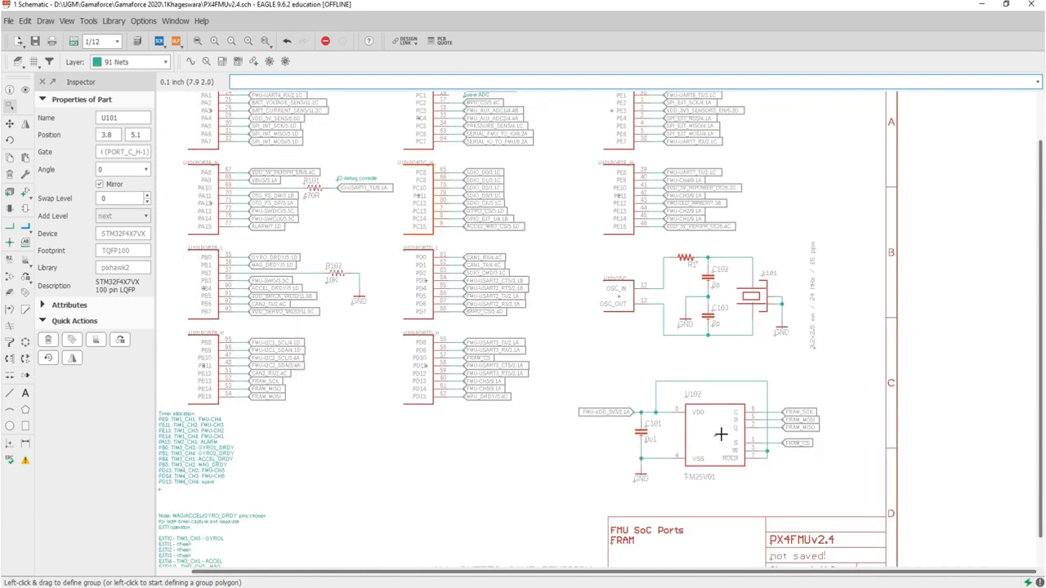
click(716, 438)
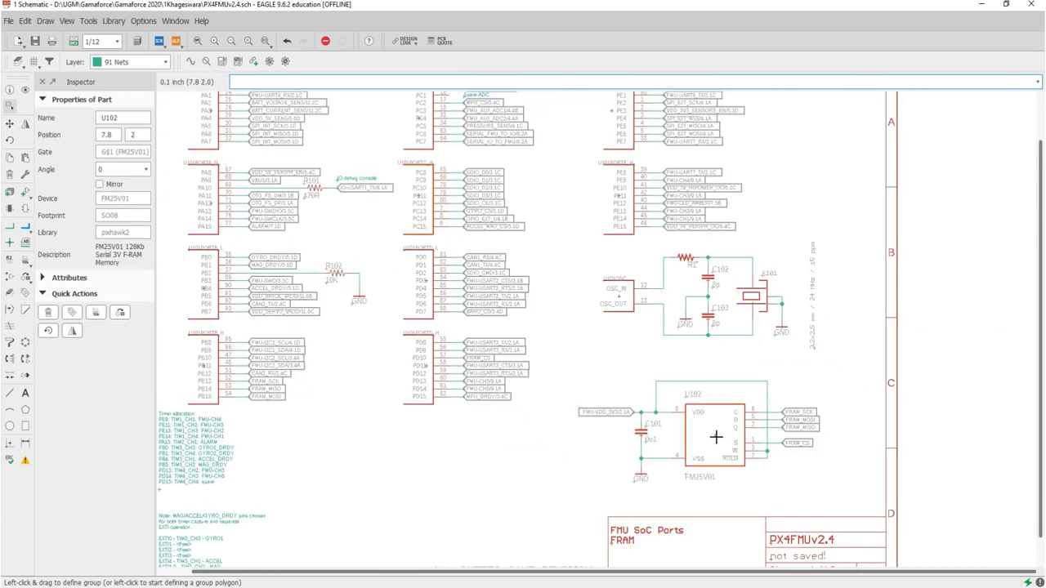
scroll(539, 338, down, 3)
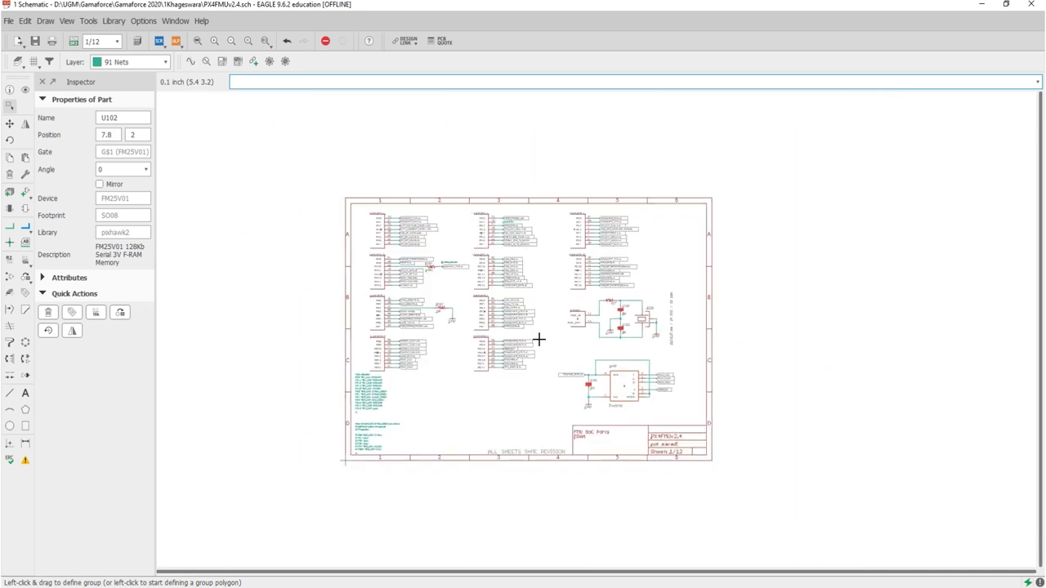
Step: Inspect the properties of the FMU-I2C1_SCL net wire at pin PB8 and of the U101 PORTB_H gate
scroll(455, 368, up, 2)
scroll(454, 368, up, 1)
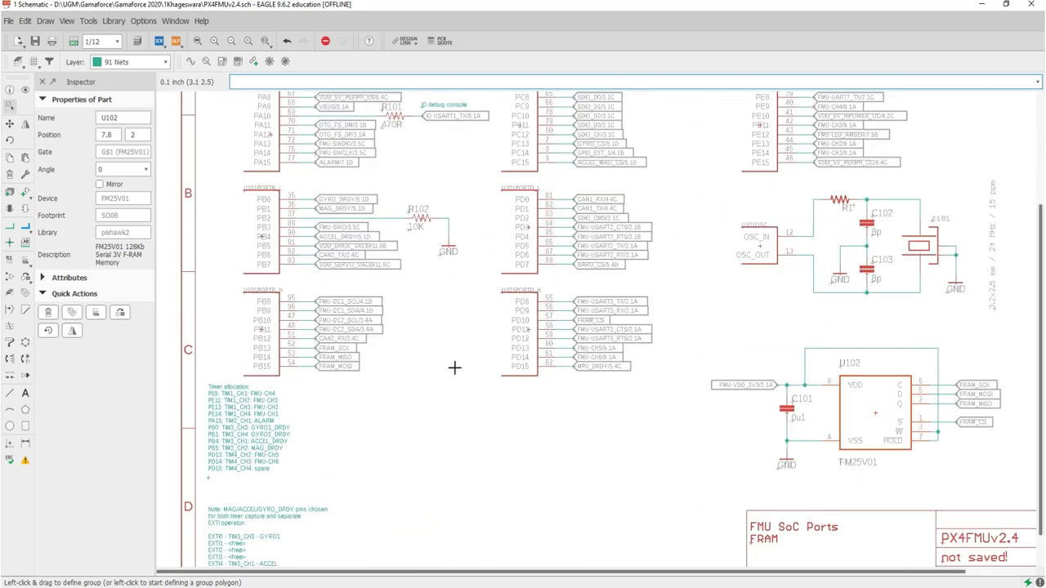
click(309, 303)
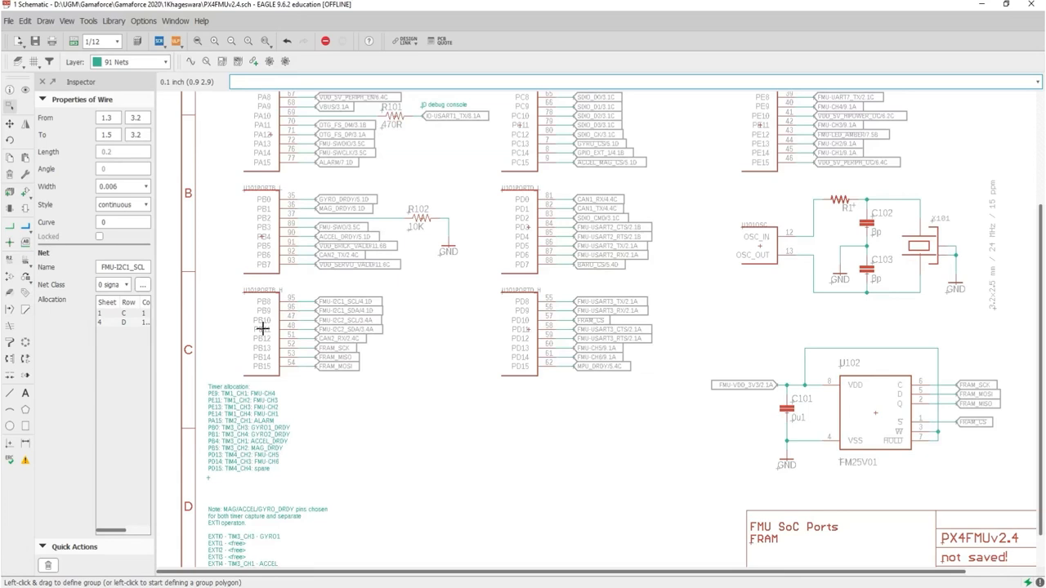
click(261, 332)
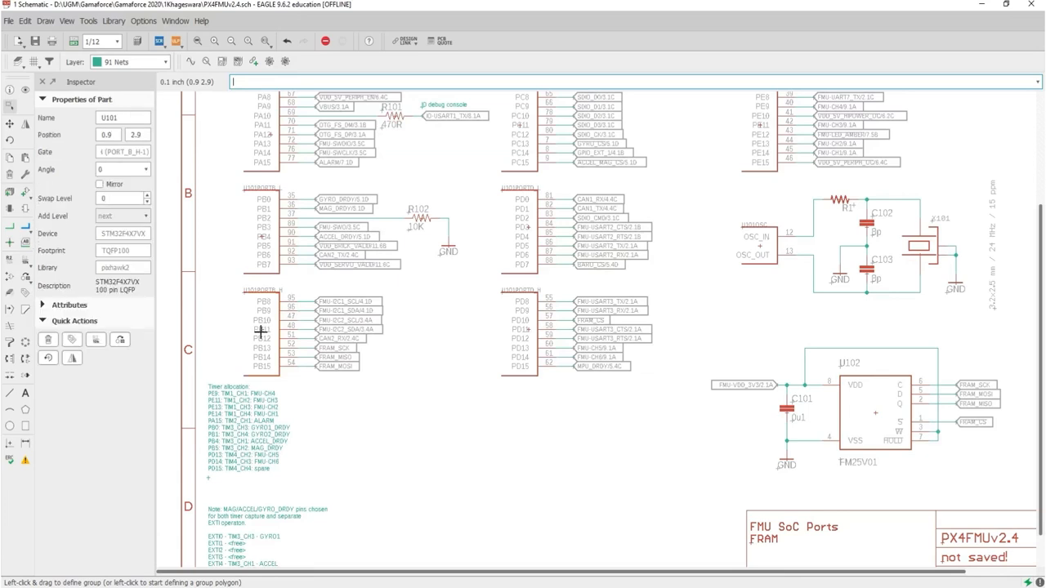
scroll(260, 332, down, 5)
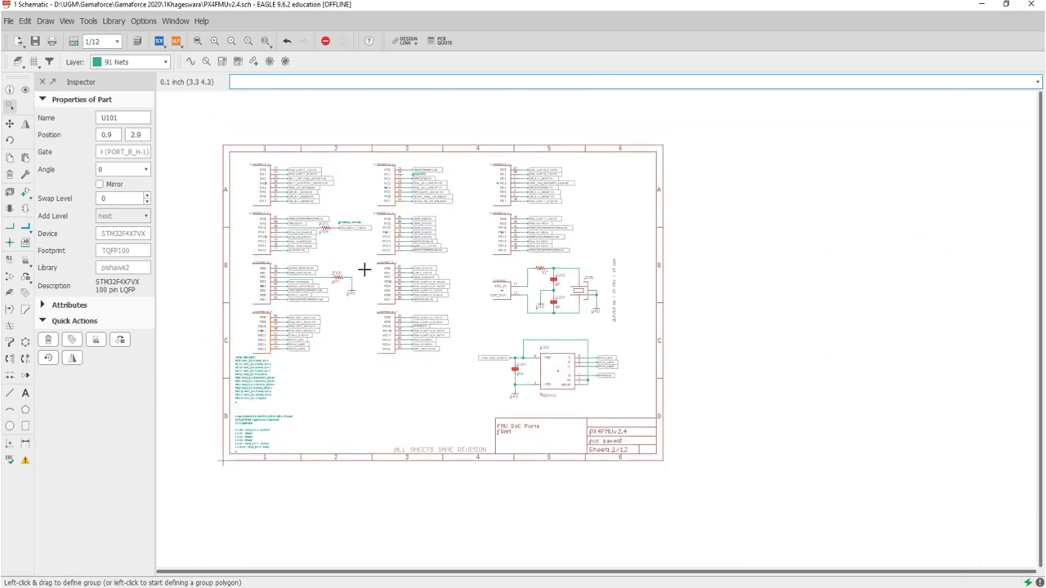
Step: Inspect the properties of the net wire running from pin PB2 to resistor R102
scroll(233, 228, up, 5)
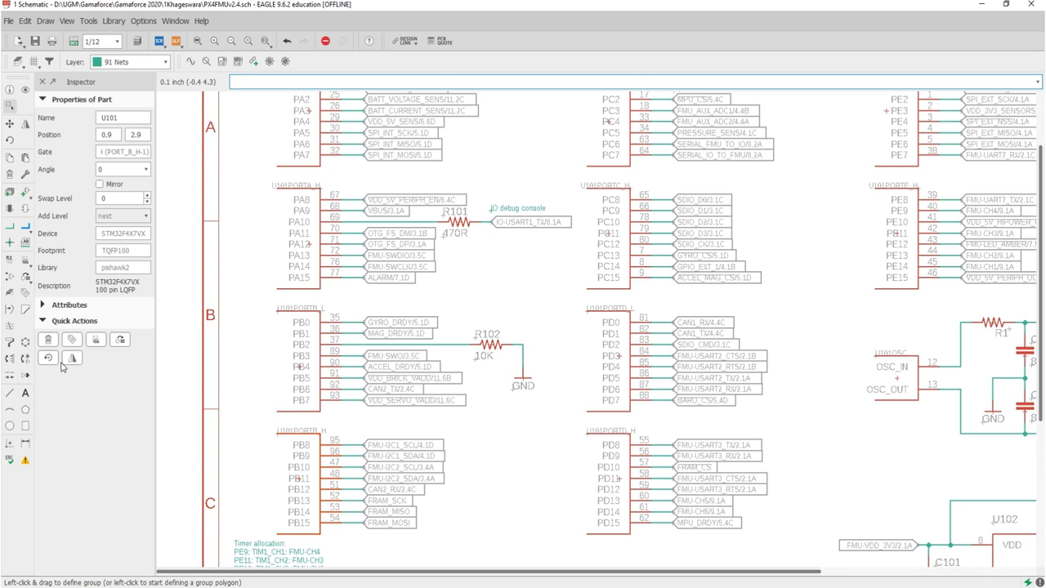
click(442, 345)
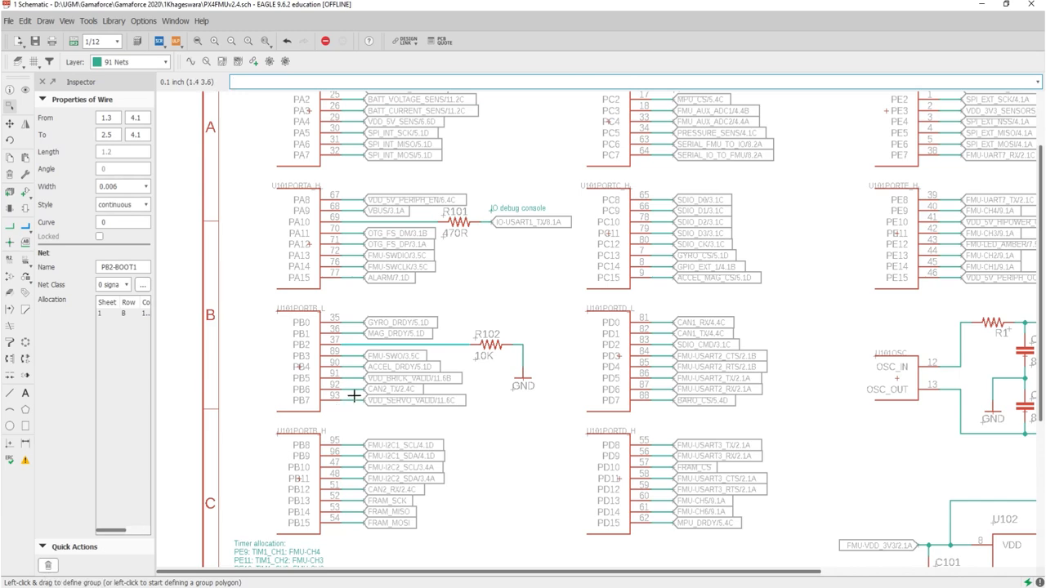
scroll(354, 395, down, 6)
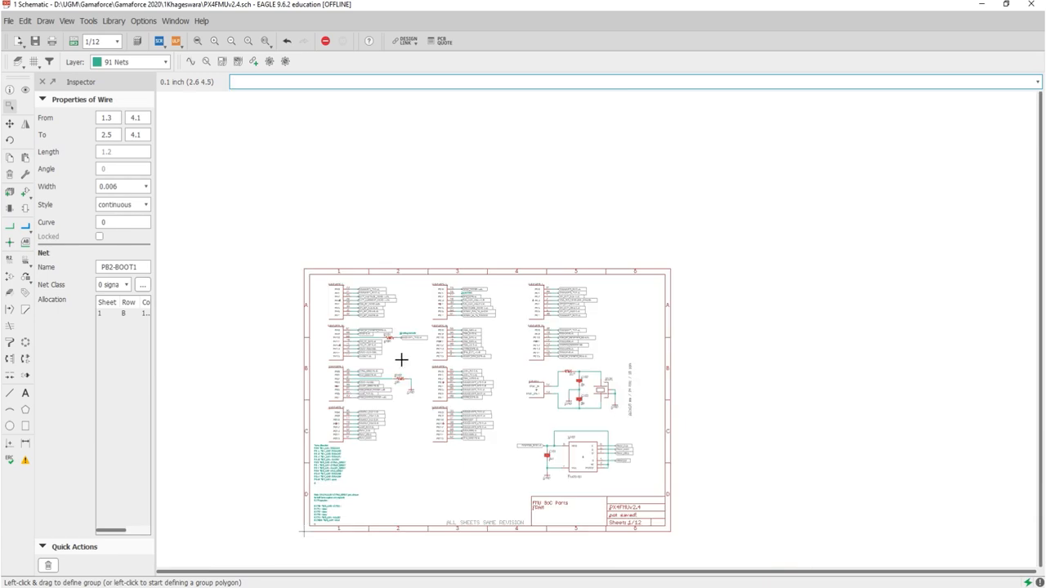
scroll(468, 417, up, 4)
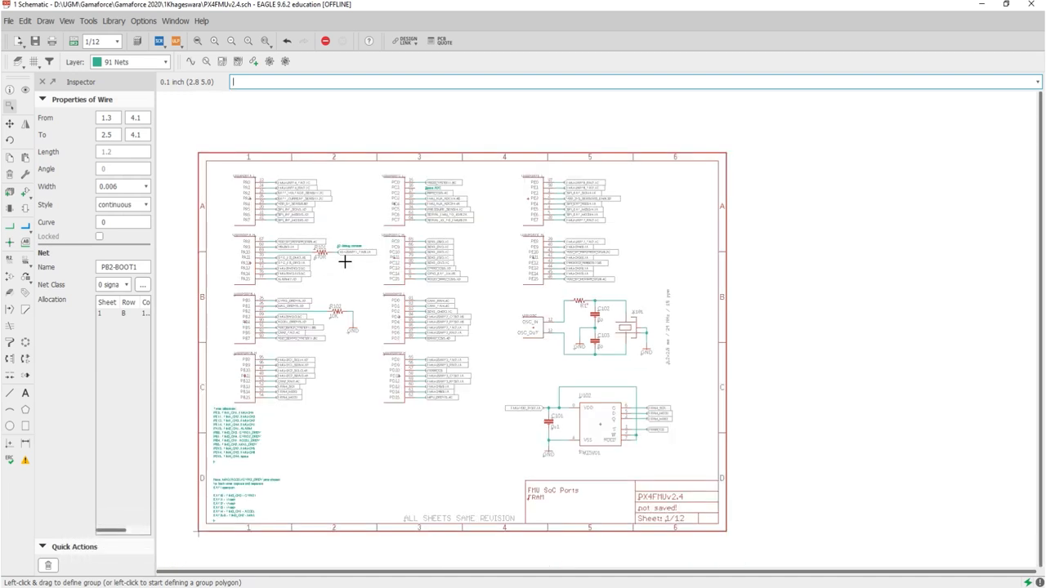
scroll(345, 259, down, 1)
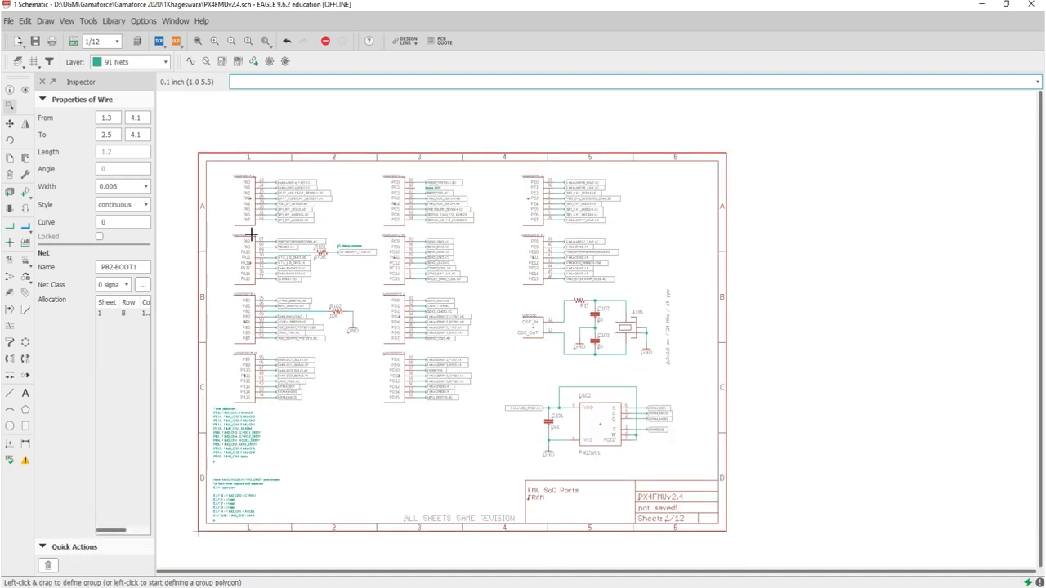
Step: Show the Design Manager beside the schematic and display its filter page
click(64, 23)
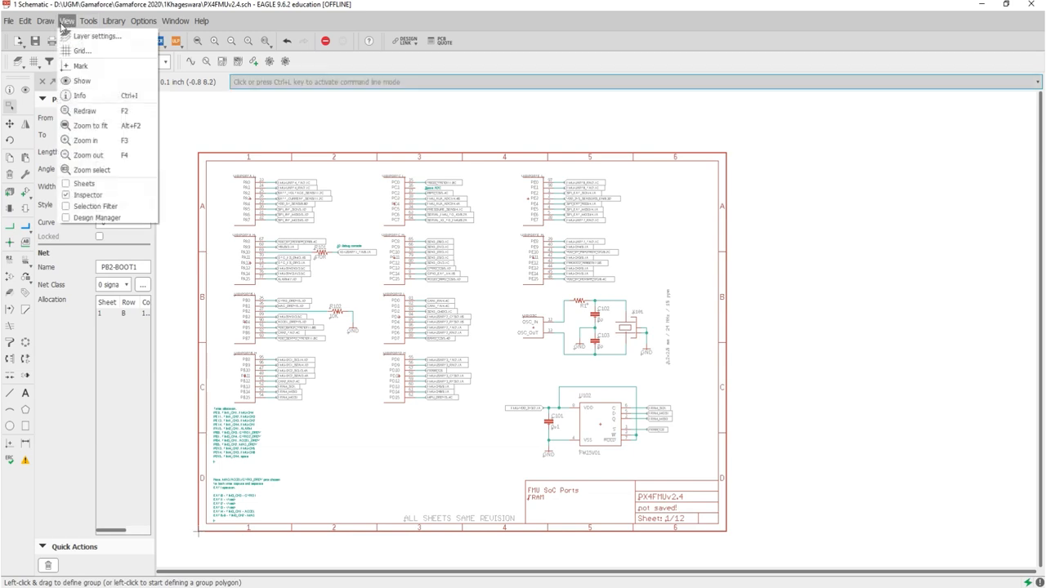
click(89, 218)
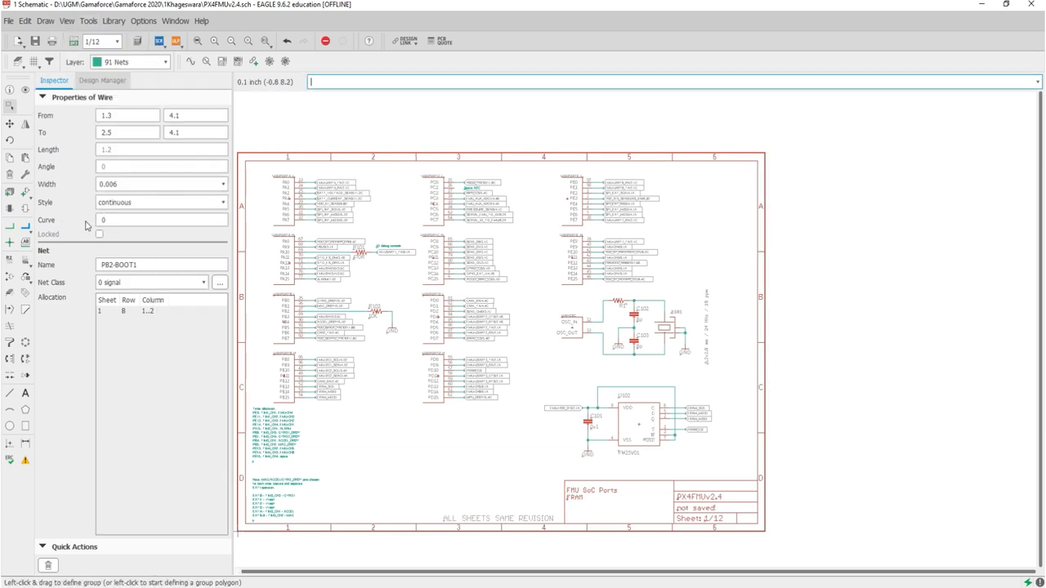
click(105, 80)
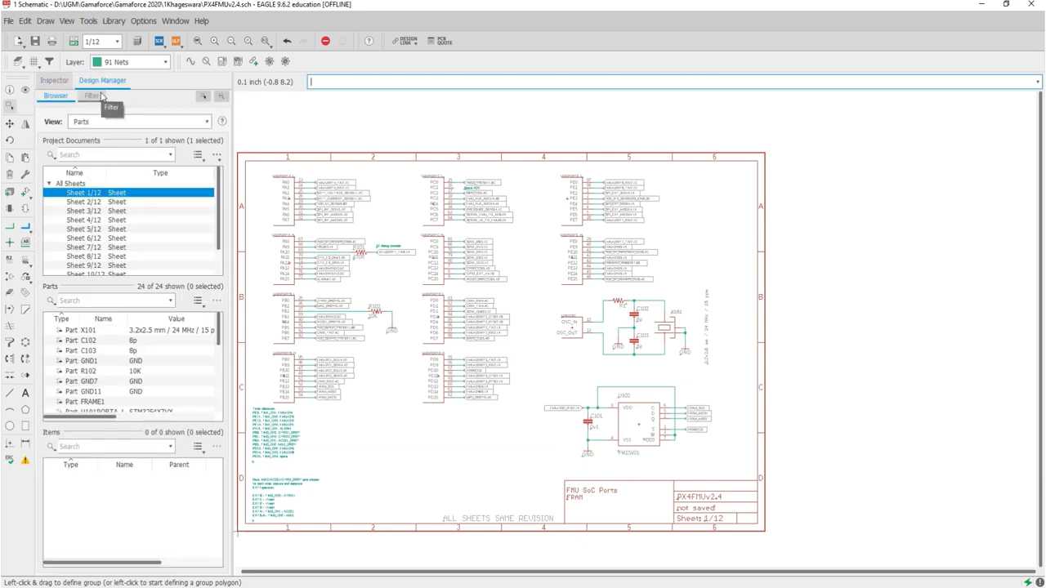
click(88, 96)
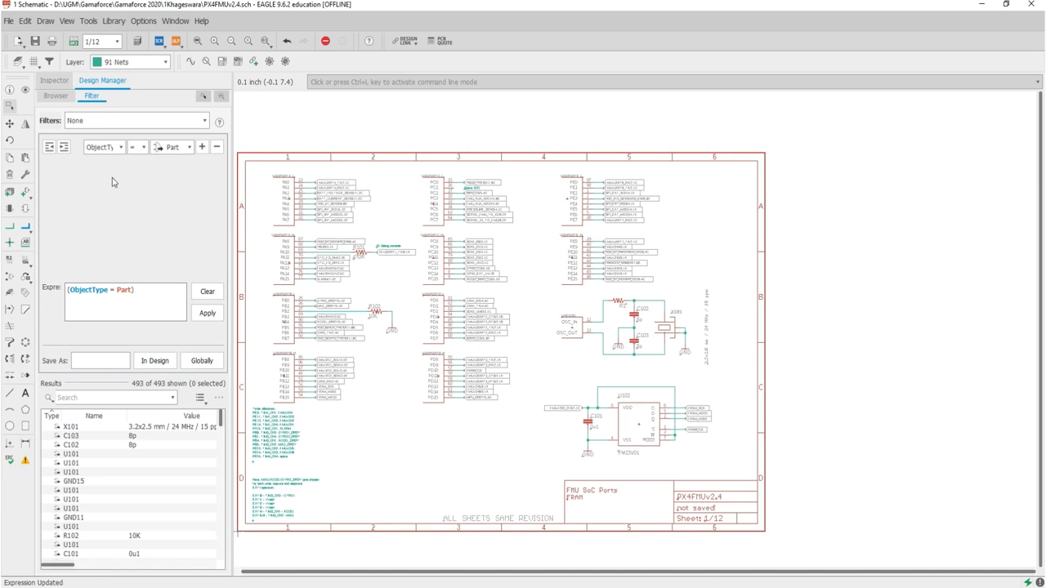
Step: Review the property, operator and object type choices offered for the filter's Part condition
click(120, 148)
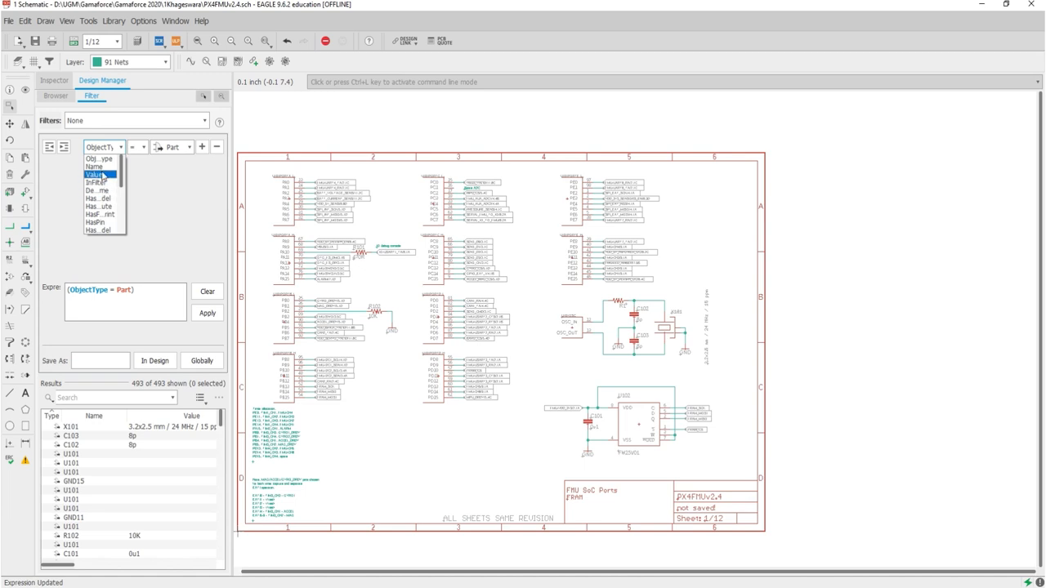
scroll(104, 206, down, 4)
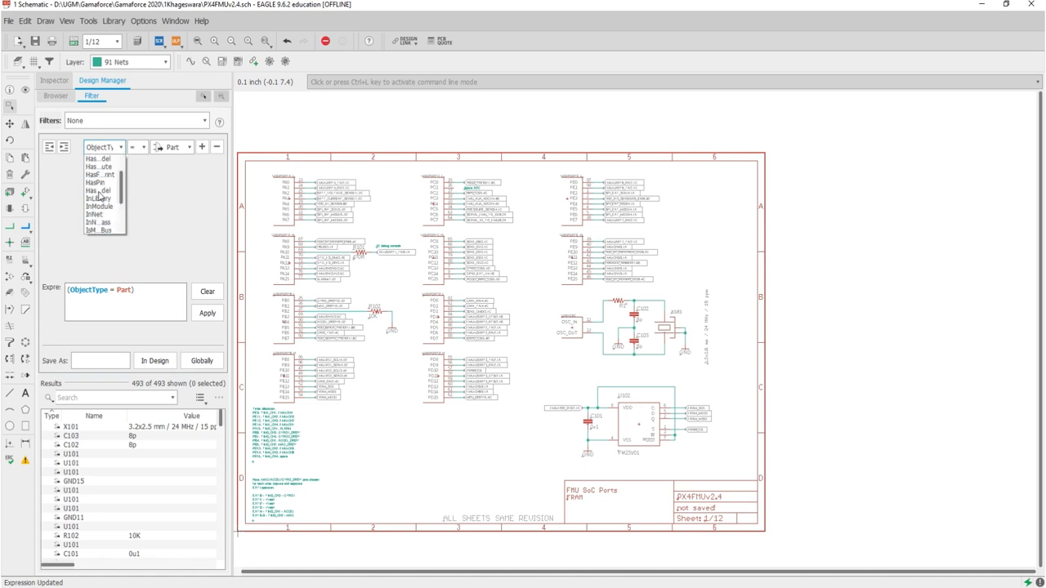
click(157, 202)
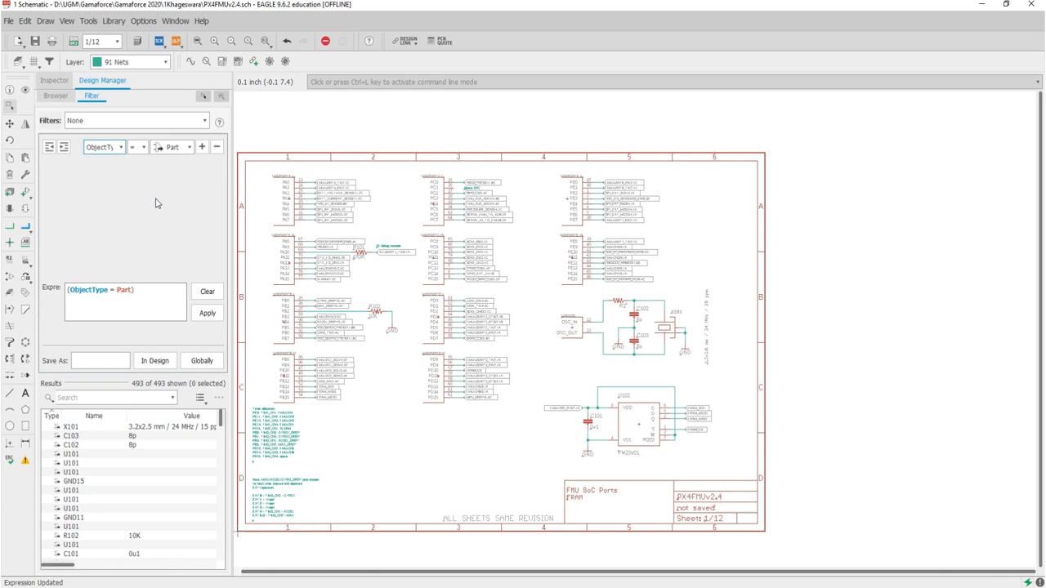
click(147, 148)
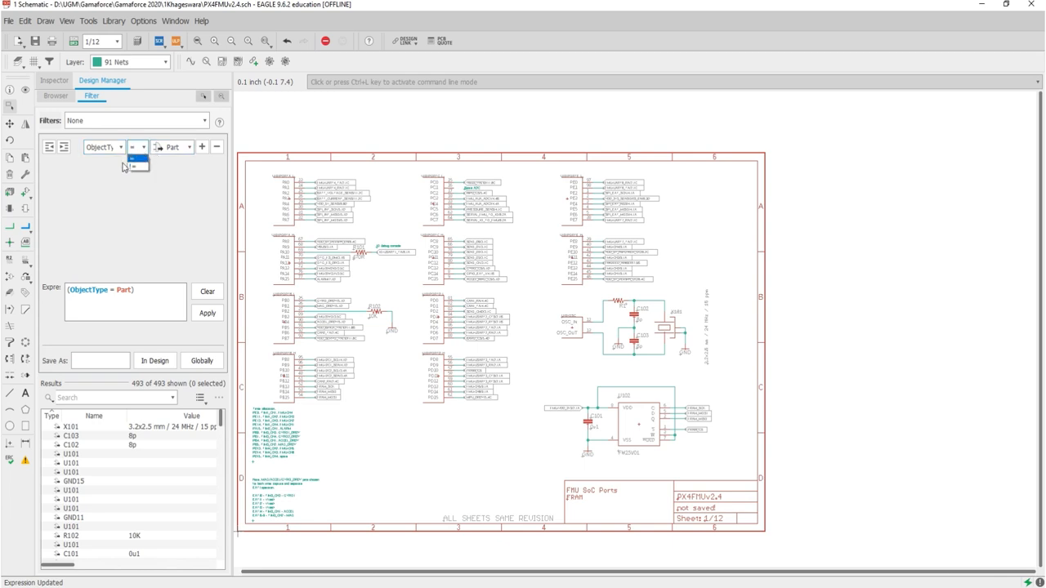
click(160, 190)
click(180, 148)
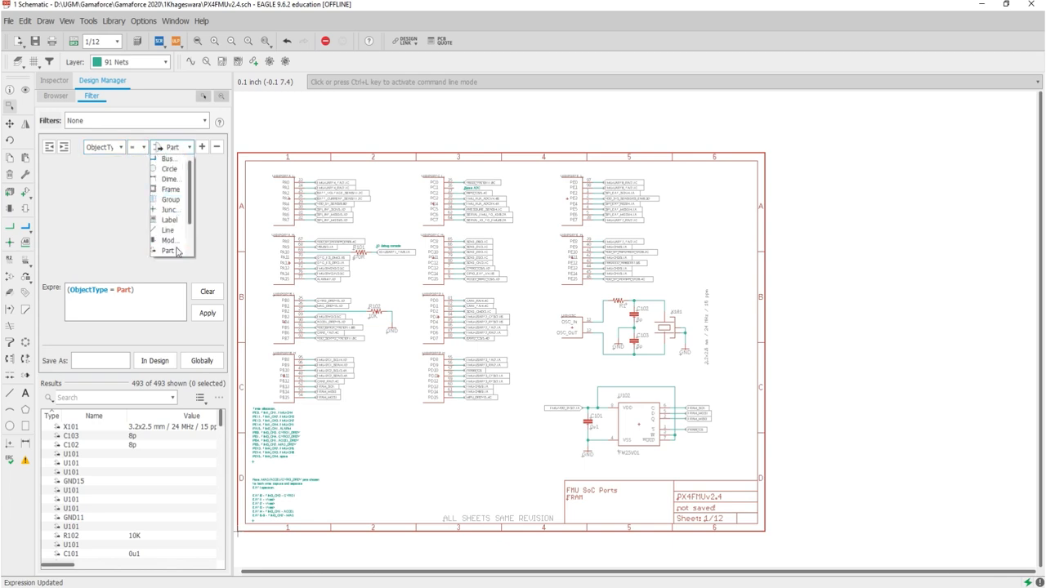
click(214, 169)
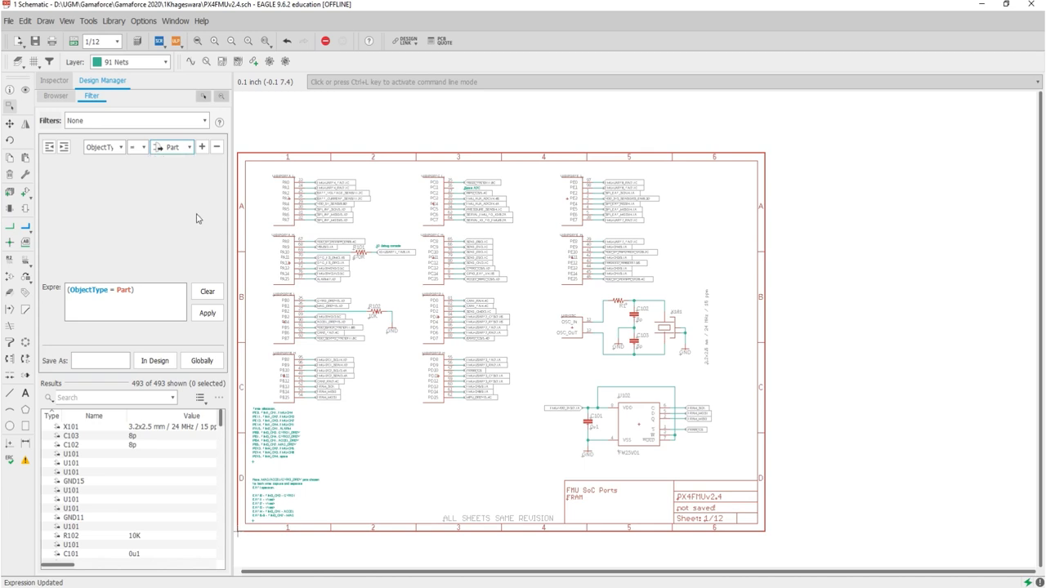
Step: Add a second filter condition that compares Name using the = operator, combined with the Part condition by AND
click(202, 146)
click(144, 169)
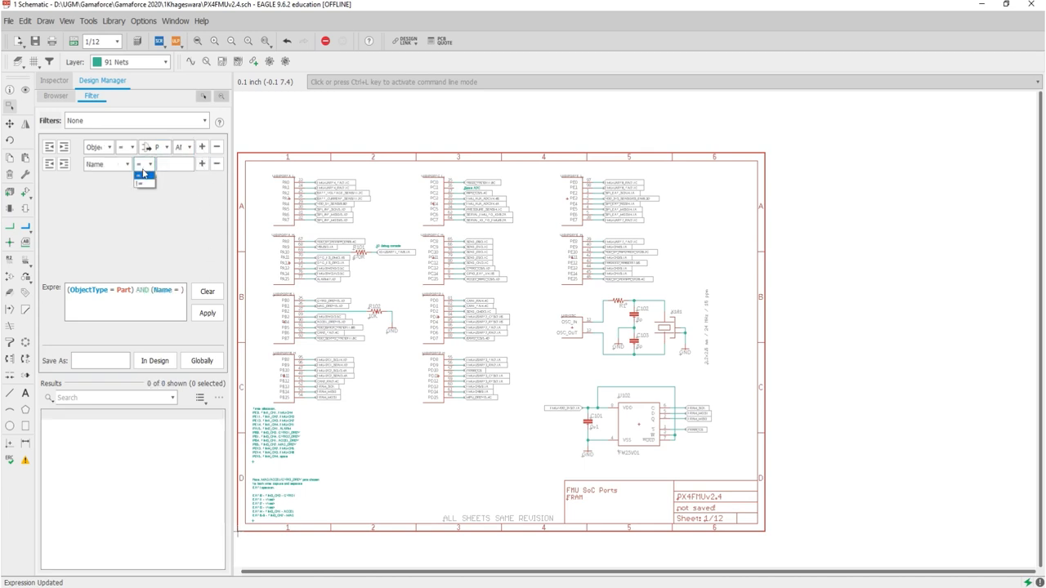
click(179, 176)
click(176, 163)
mouse_move(144, 309)
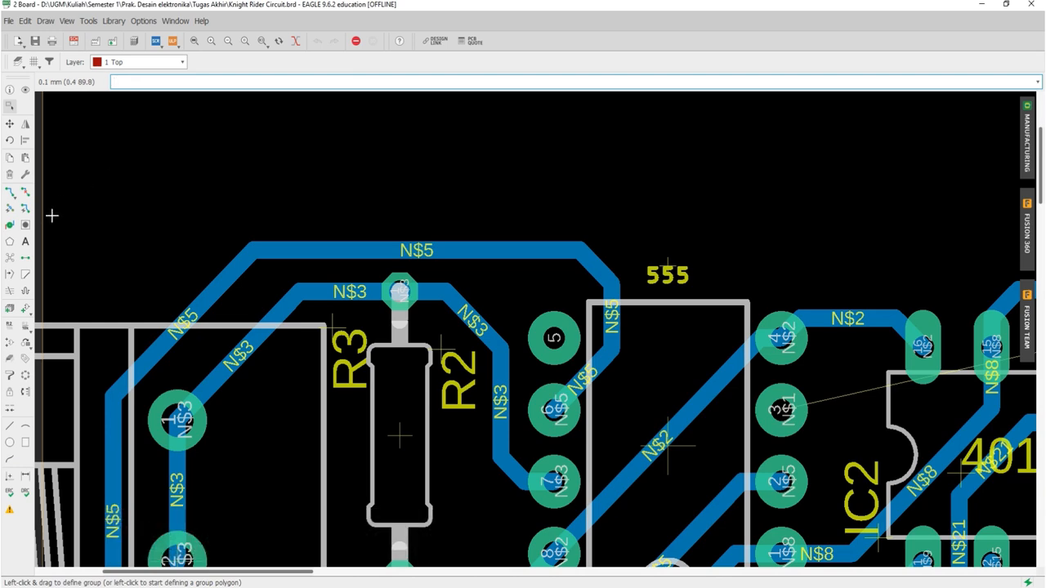
Step: Use the Miter tool in round style to curve the upper-left corner of the N$5 trace above R3
click(27, 275)
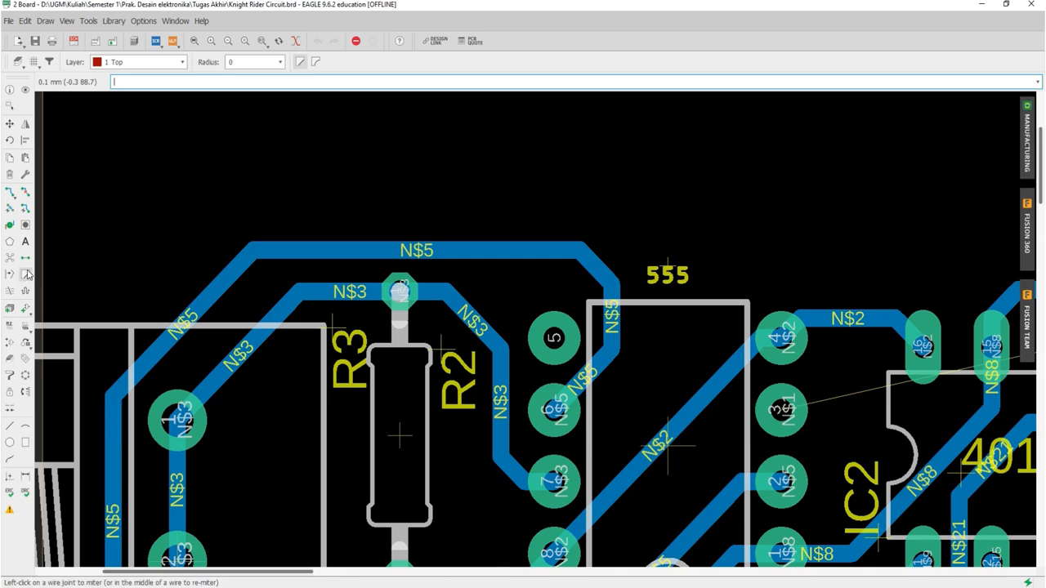
click(315, 62)
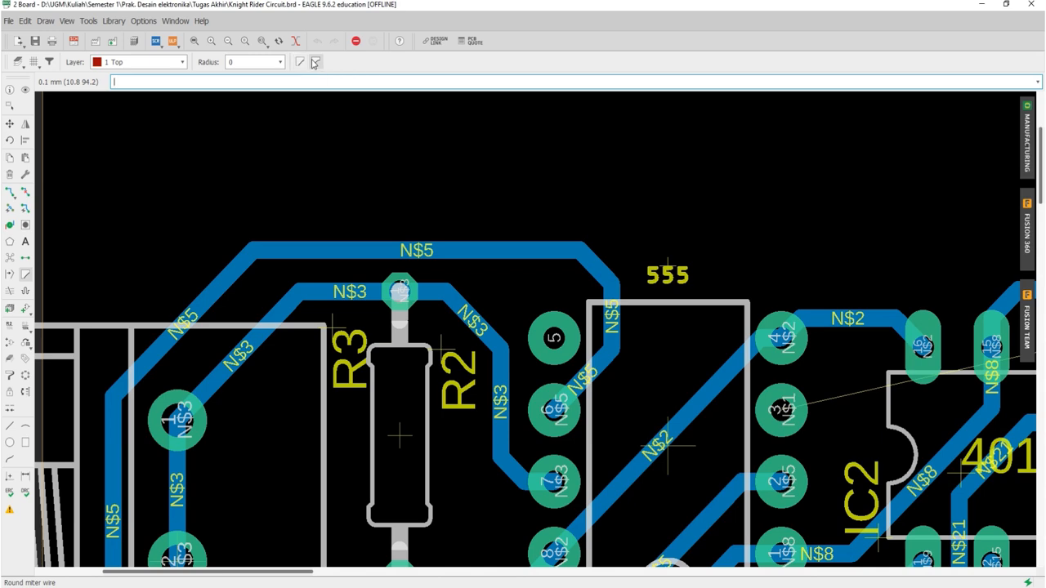
scroll(226, 292, up, 3)
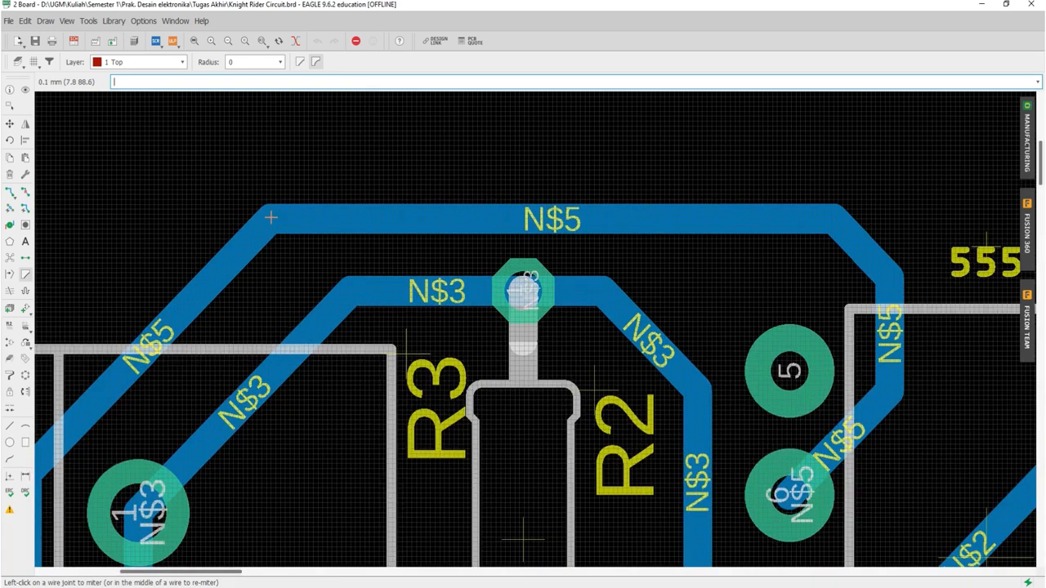
click(271, 217)
mouse_move(270, 218)
mouse_down()
mouse_move(299, 271)
mouse_move(271, 177)
mouse_move(262, 201)
mouse_move(270, 249)
mouse_move(315, 297)
mouse_up()
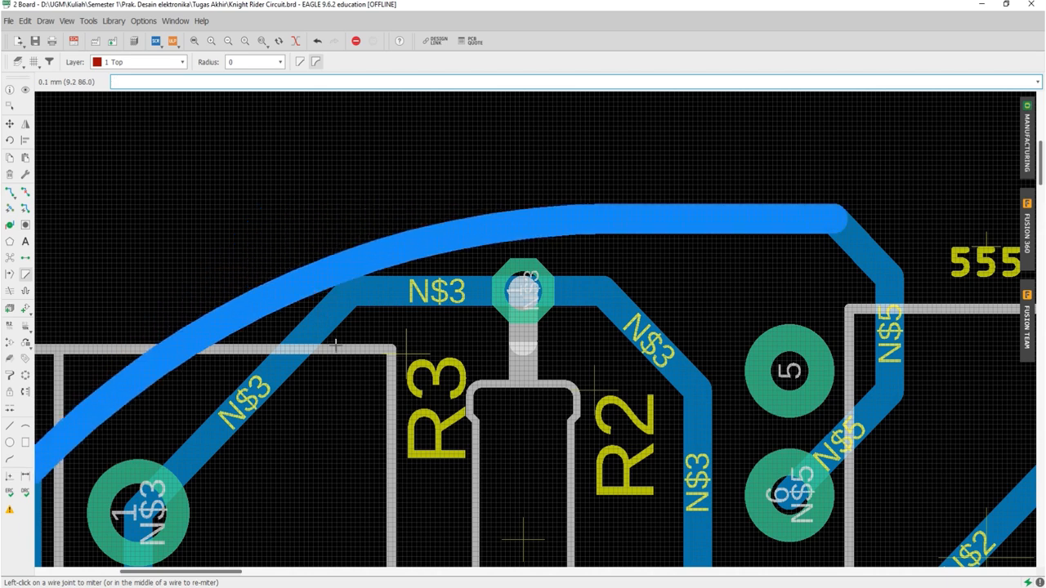
mouse_move(335, 345)
mouse_down()
mouse_move(265, 188)
mouse_move(301, 279)
mouse_up()
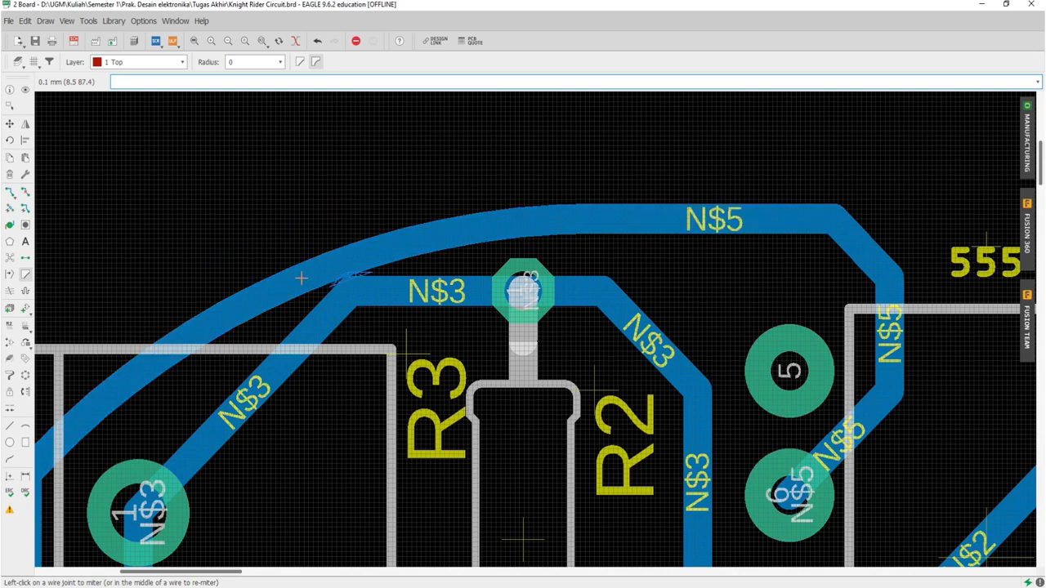
Step: Re-miter the curved N$5 corner with the straight style, turning it into a flat bevel segment
click(300, 62)
drag(330, 274, 309, 240)
scroll(408, 240, down, 2)
scroll(409, 188, down, 2)
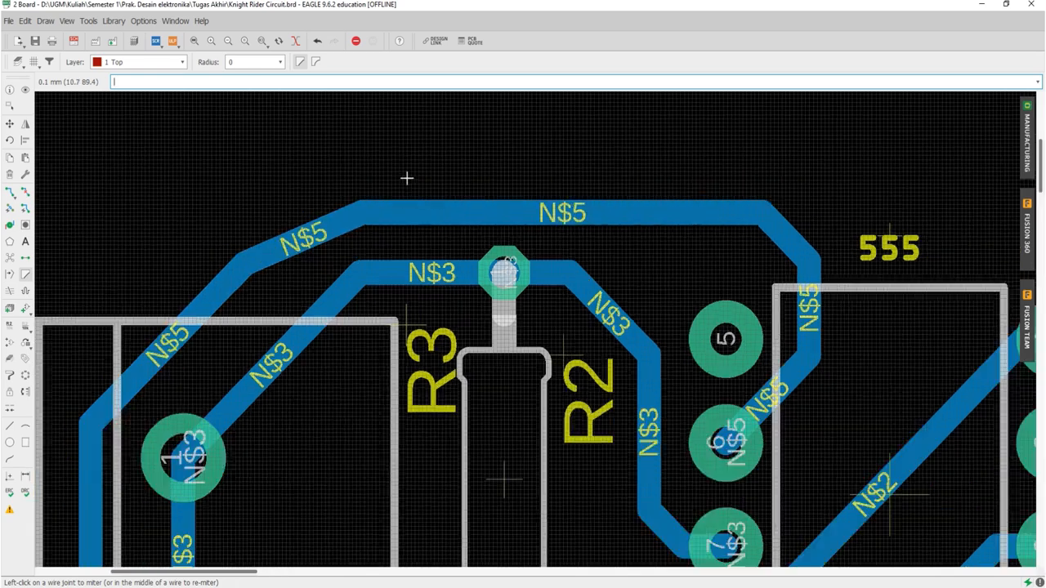
Step: Shorten the bevel at the N$5 trace's upper-left corner and add a straight miter at its lower bend beside the connector
scroll(390, 223, up, 2)
click(315, 205)
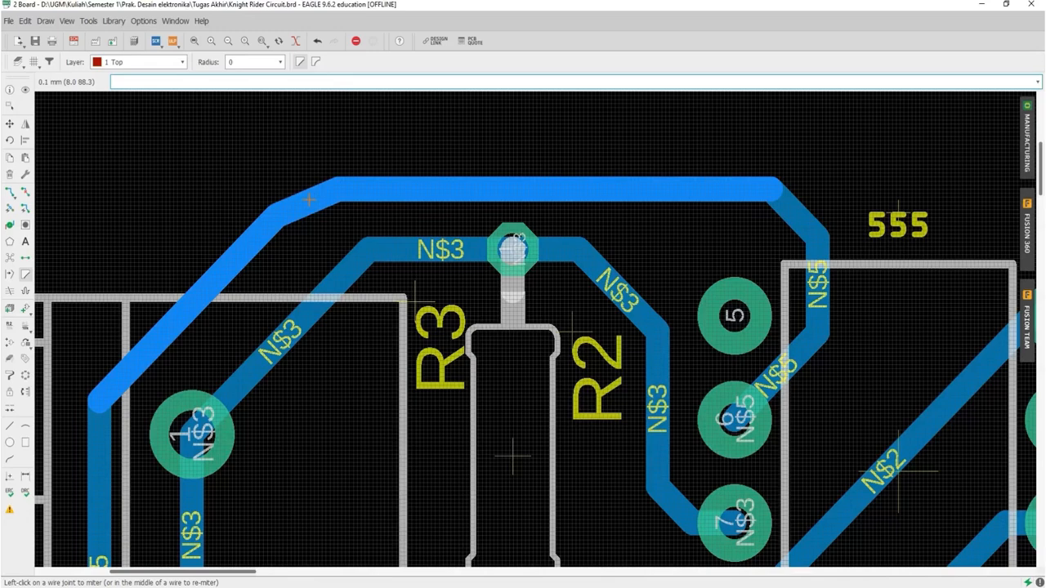
drag(309, 200, 306, 196)
drag(98, 394, 98, 334)
scroll(214, 209, down, 2)
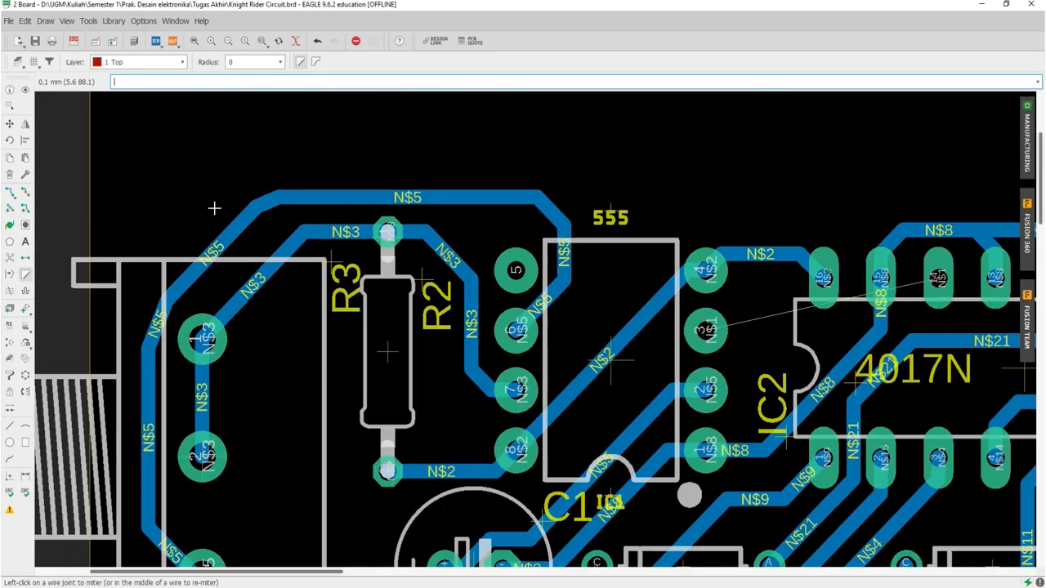
scroll(214, 209, down, 1)
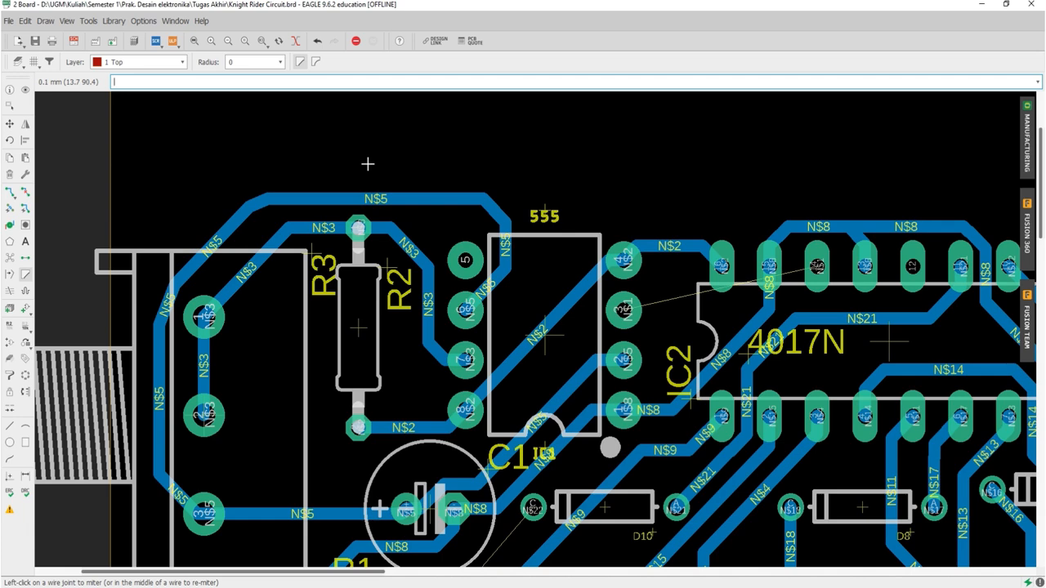
Step: Switch to the Control Panel, collapse Projects, and expand Libraries with its Library and libraries folders
mouse_move(335, 587)
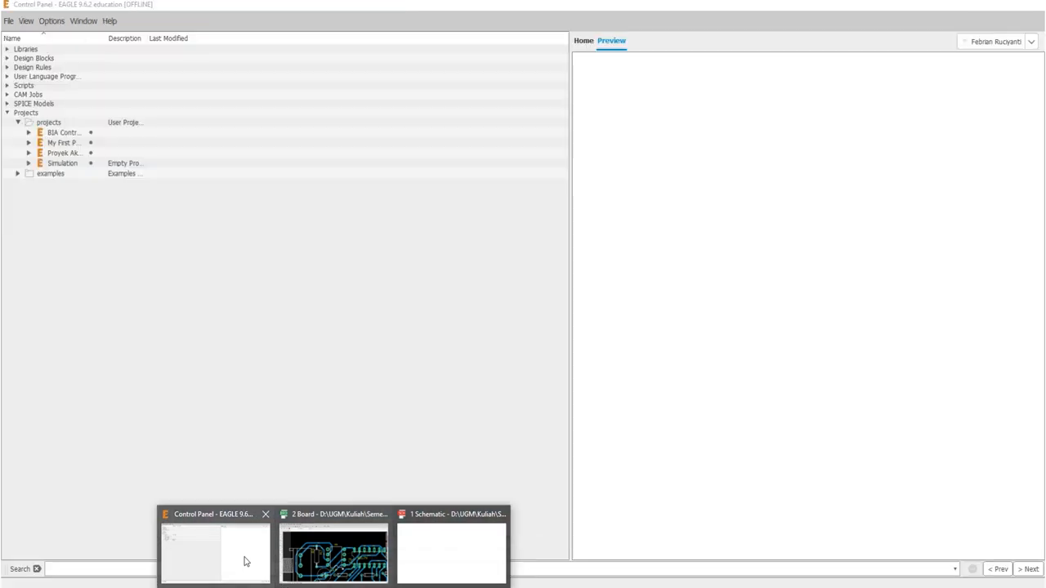
click(246, 561)
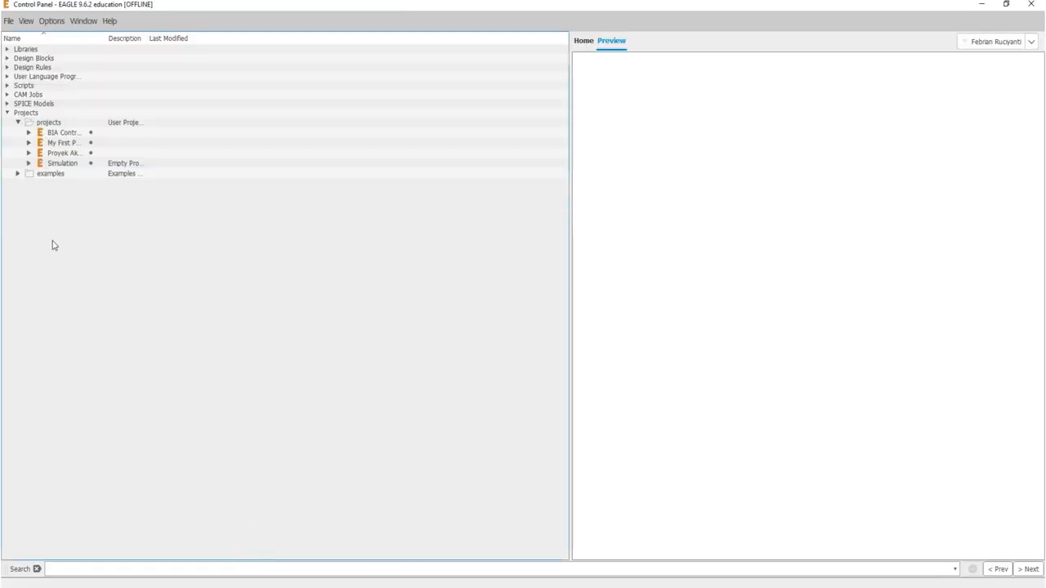
click(8, 114)
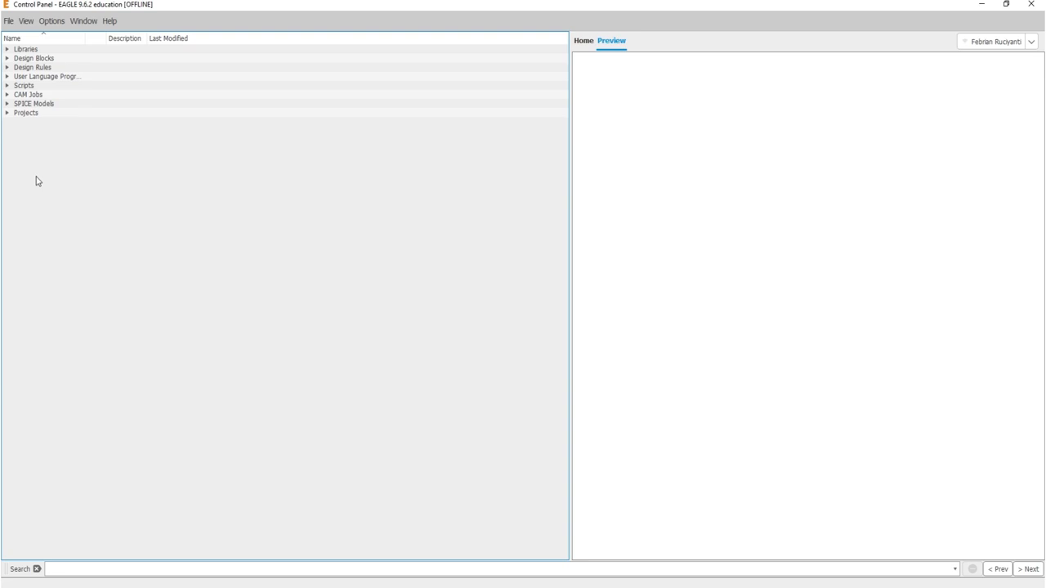
click(6, 49)
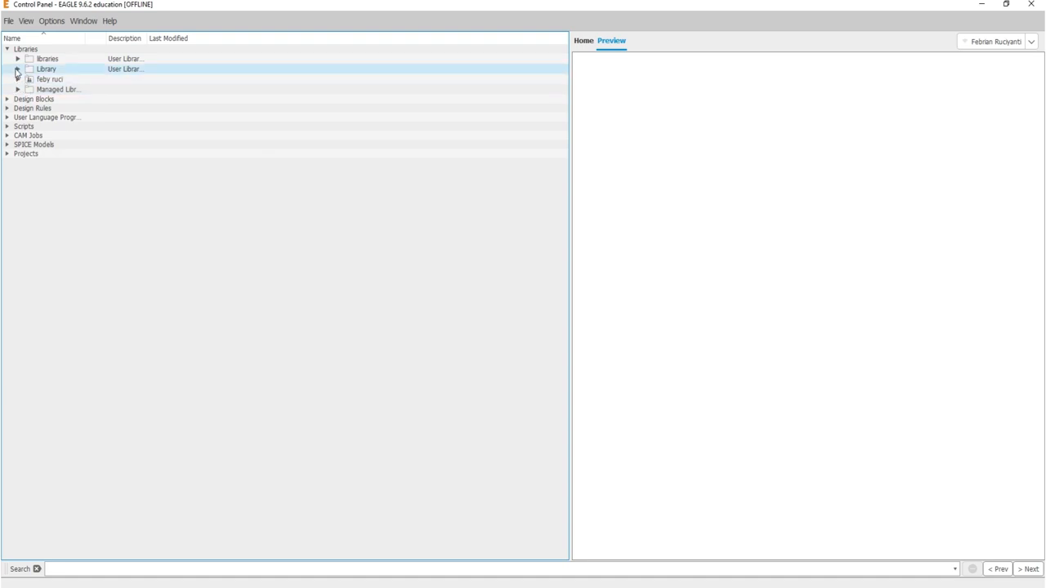
click(17, 69)
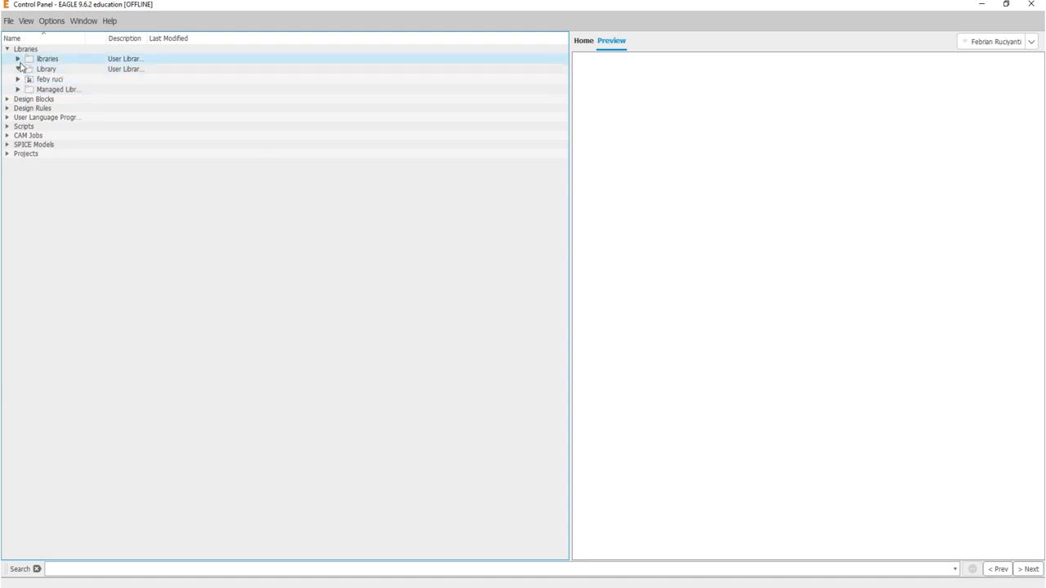
click(18, 59)
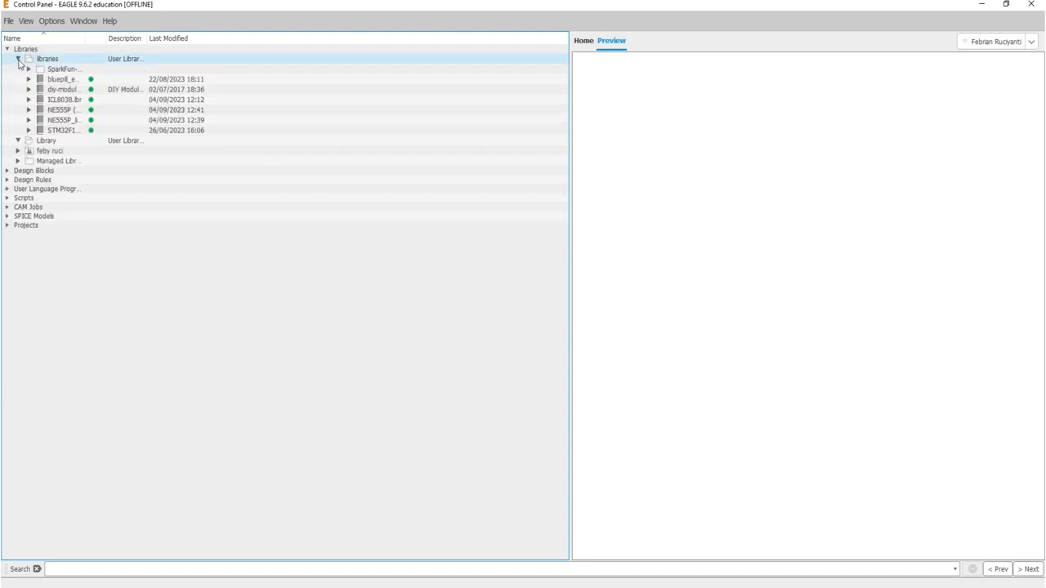
Step: Open the ICL8038.lbr library from the libraries folder for editing
click(65, 89)
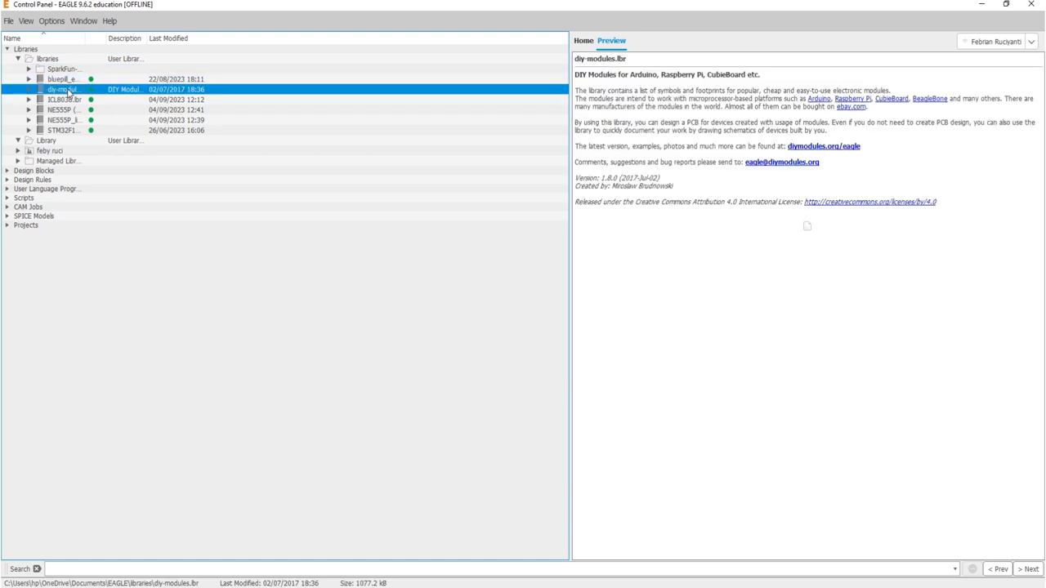
click(68, 100)
right_click(69, 100)
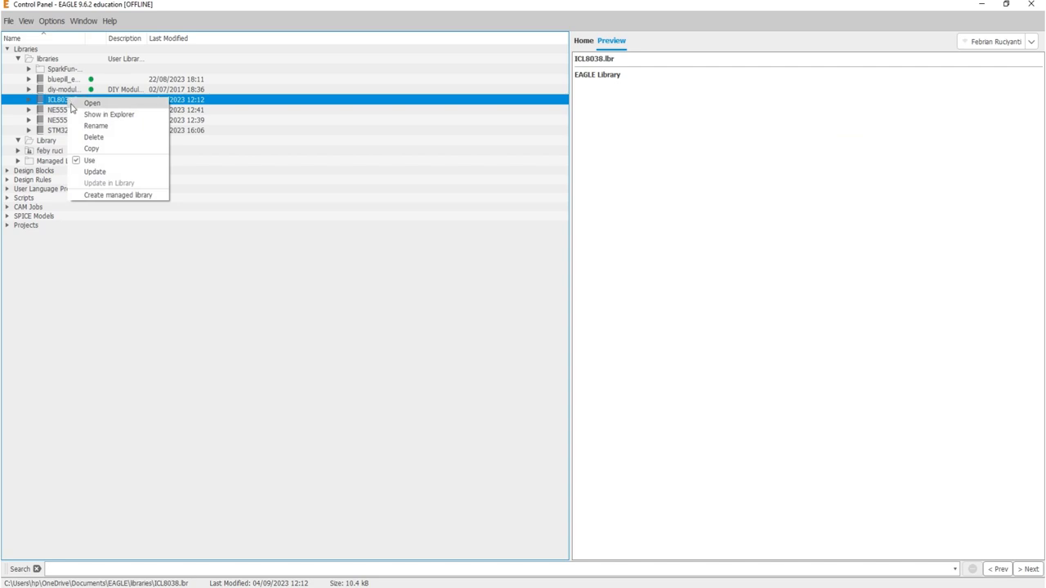
click(75, 104)
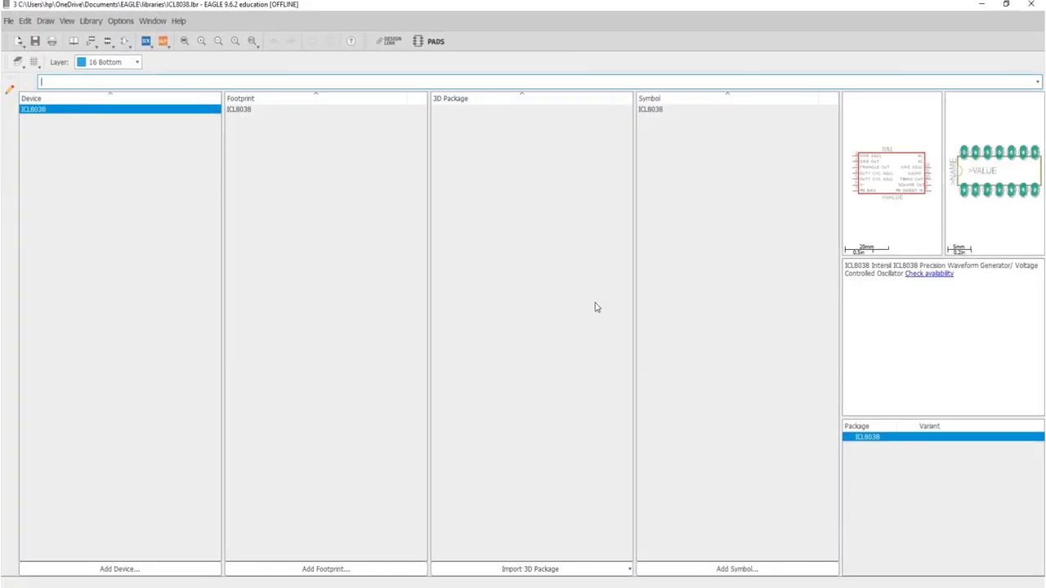
Step: Start creating a 3D package for ICL8038 with the package generator, using the DIP generator
click(612, 576)
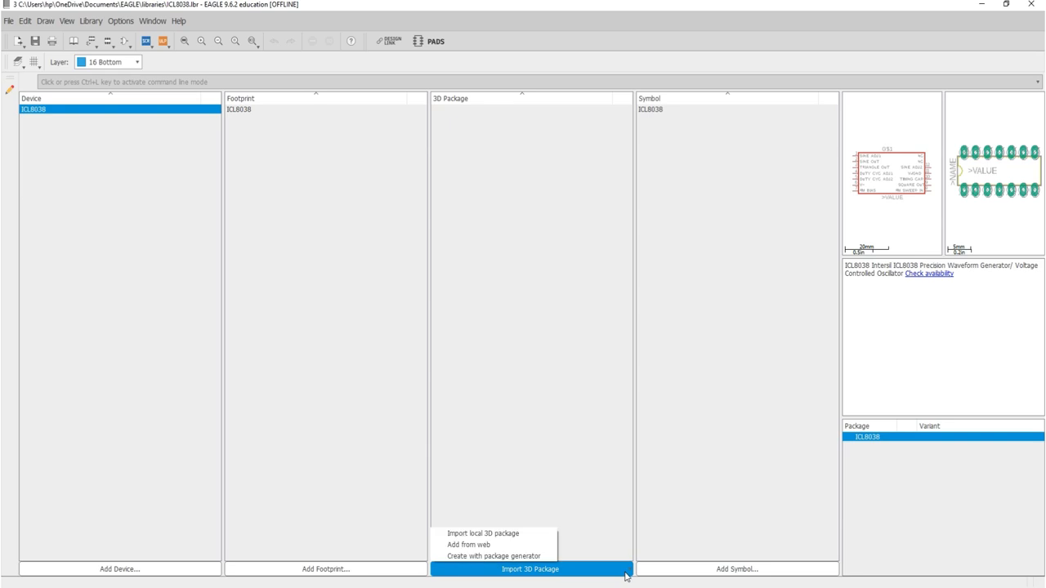
click(522, 559)
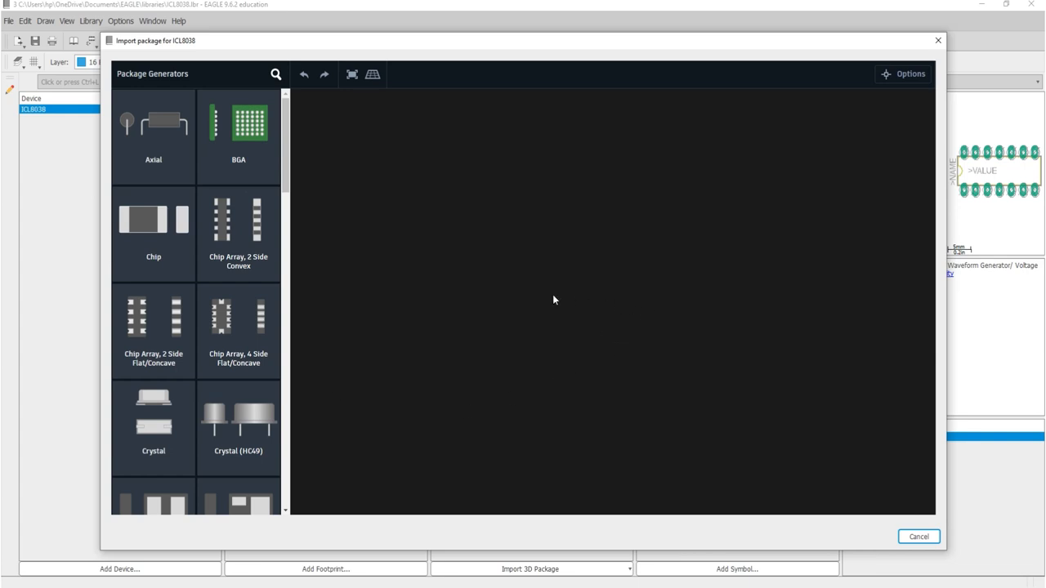
scroll(178, 204, down, 3)
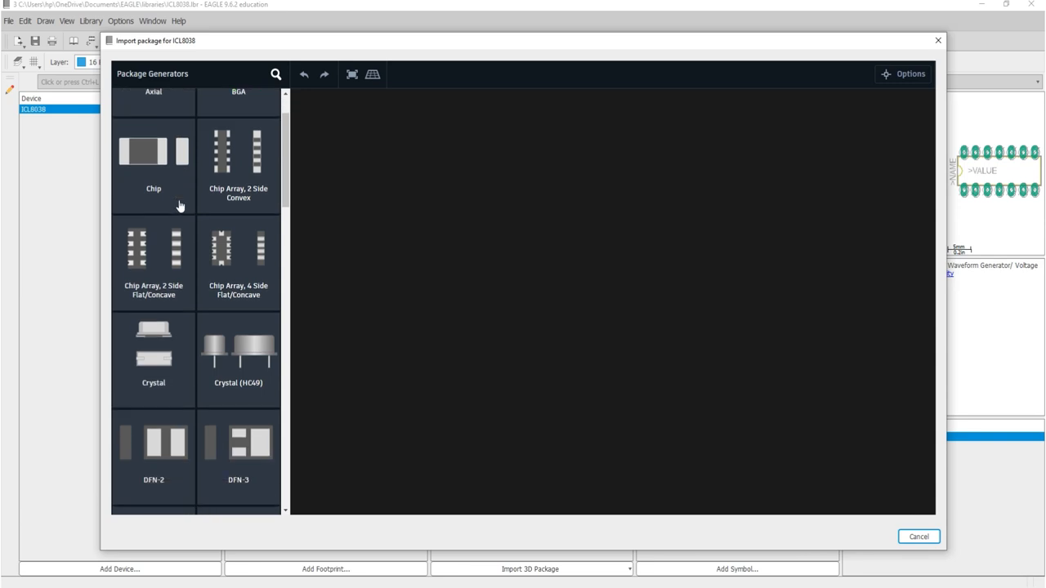
scroll(179, 204, down, 3)
click(232, 357)
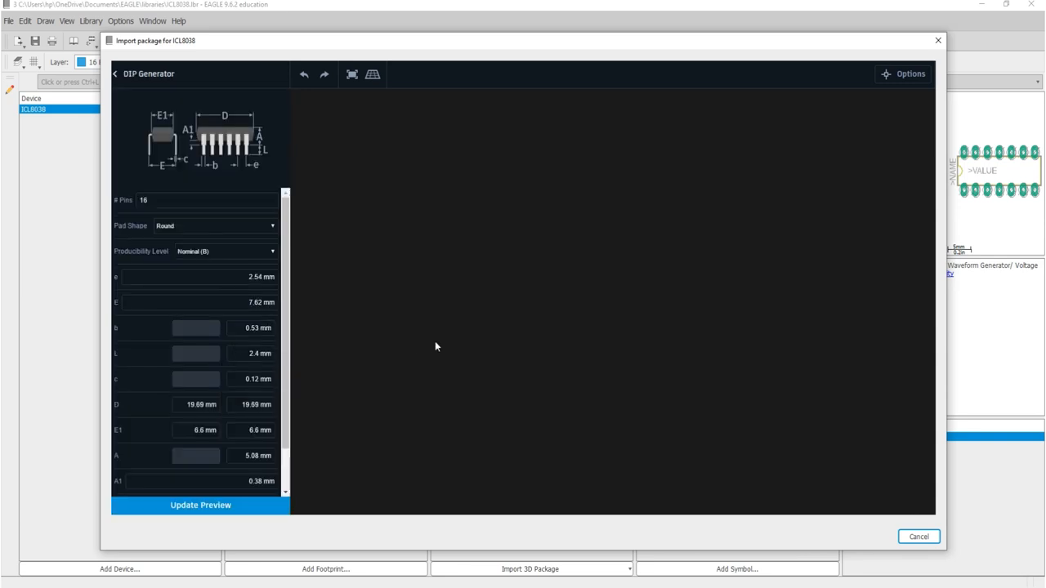
Step: Set the DIP package's number of pins to 14 and update the 3D preview
scroll(250, 351, down, 2)
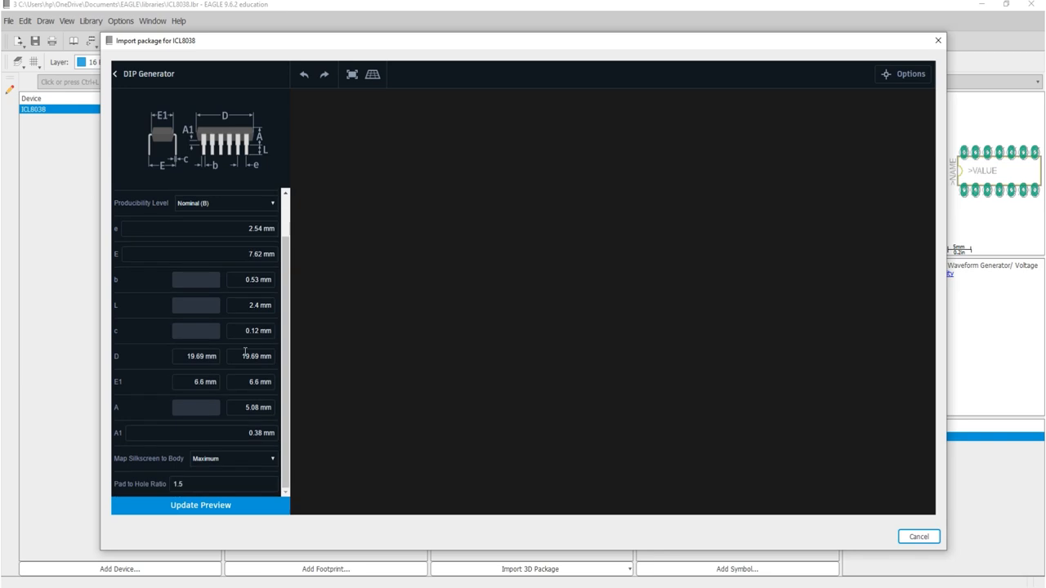
scroll(245, 353, up, 2)
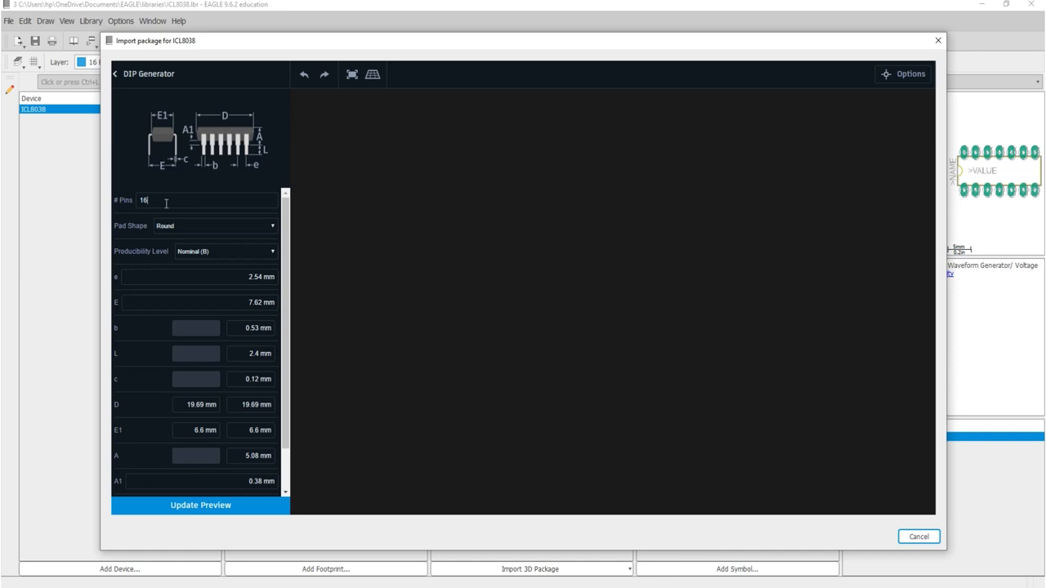
key(BackSpace)
text(5)
text(4)
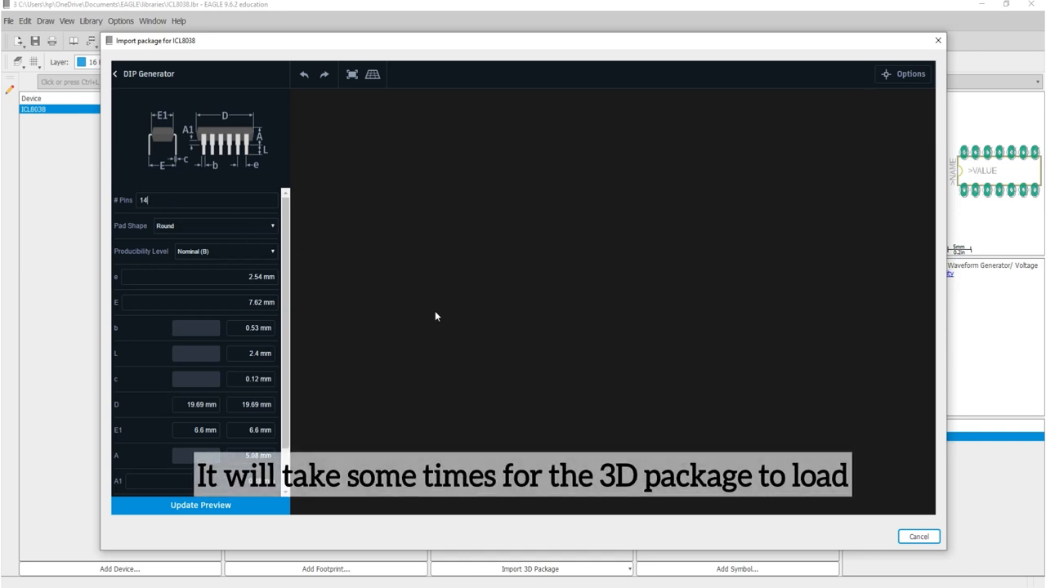
click(210, 507)
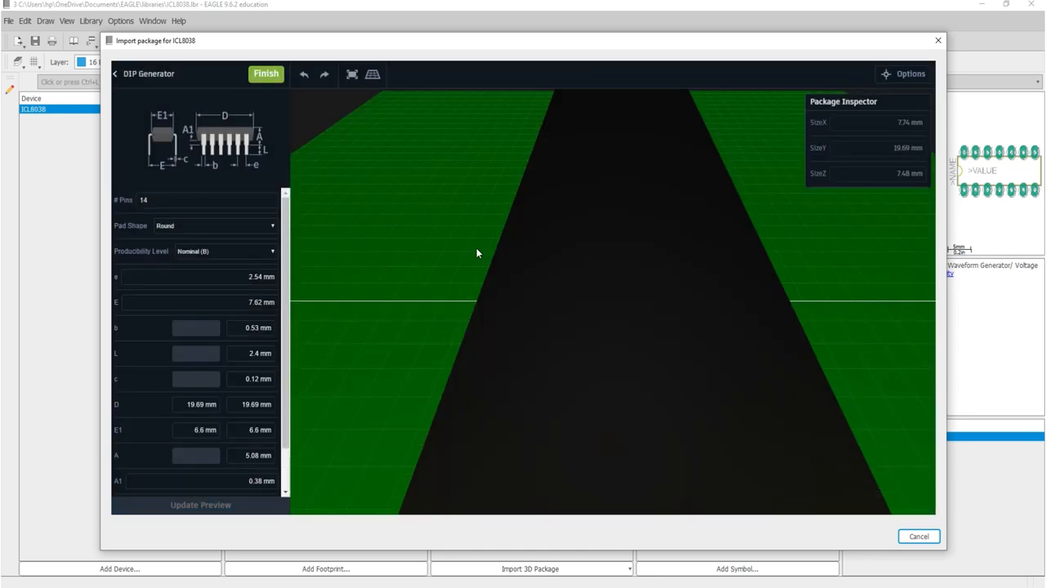
Step: Examine the generated 14-pin DIP package from several angles and review its dimension parameters
drag(539, 394, 675, 422)
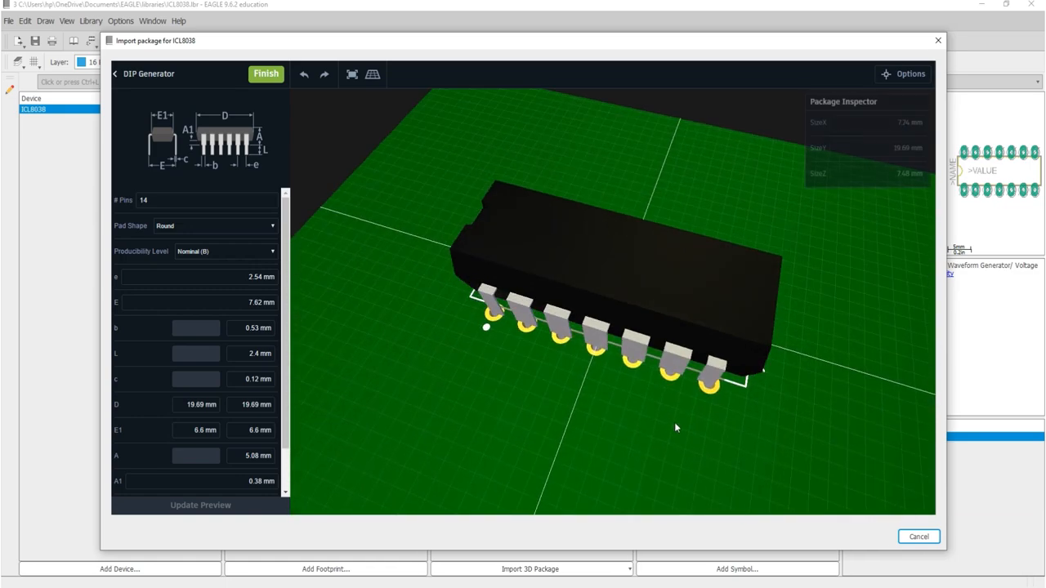
scroll(760, 327, down, 3)
scroll(761, 327, up, 2)
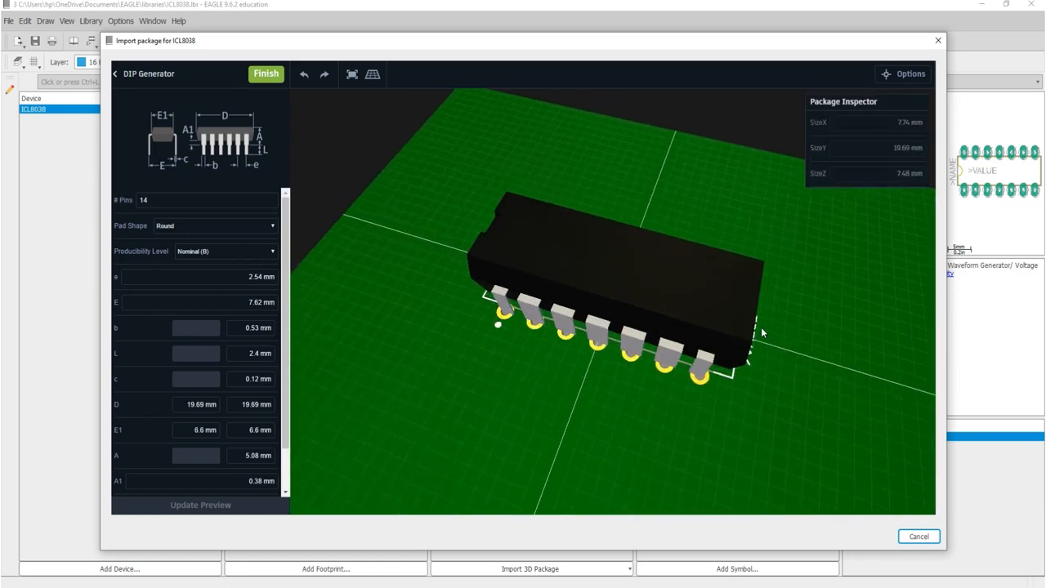
scroll(661, 340, down, 2)
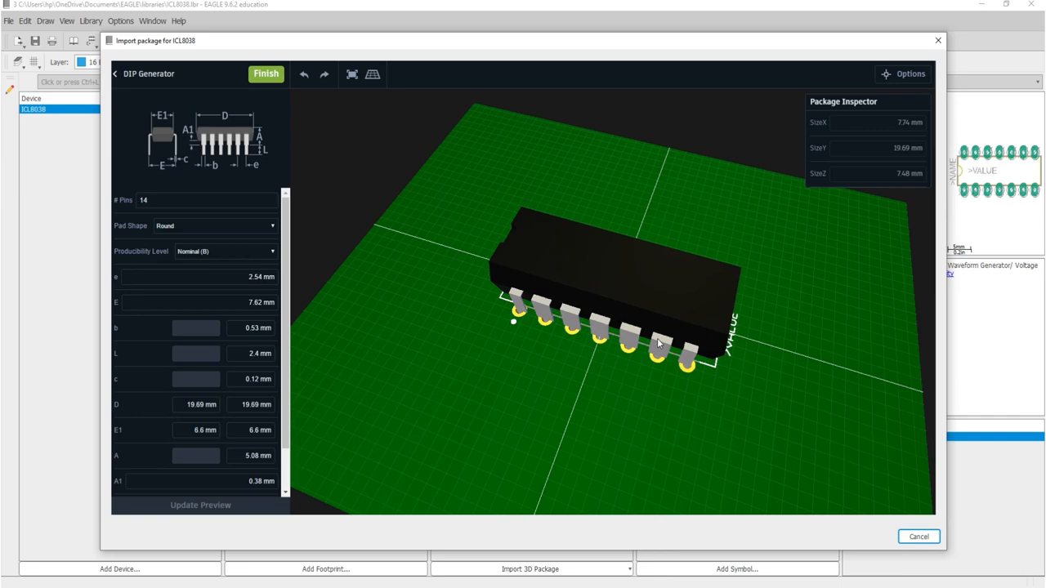
drag(578, 421, 768, 353)
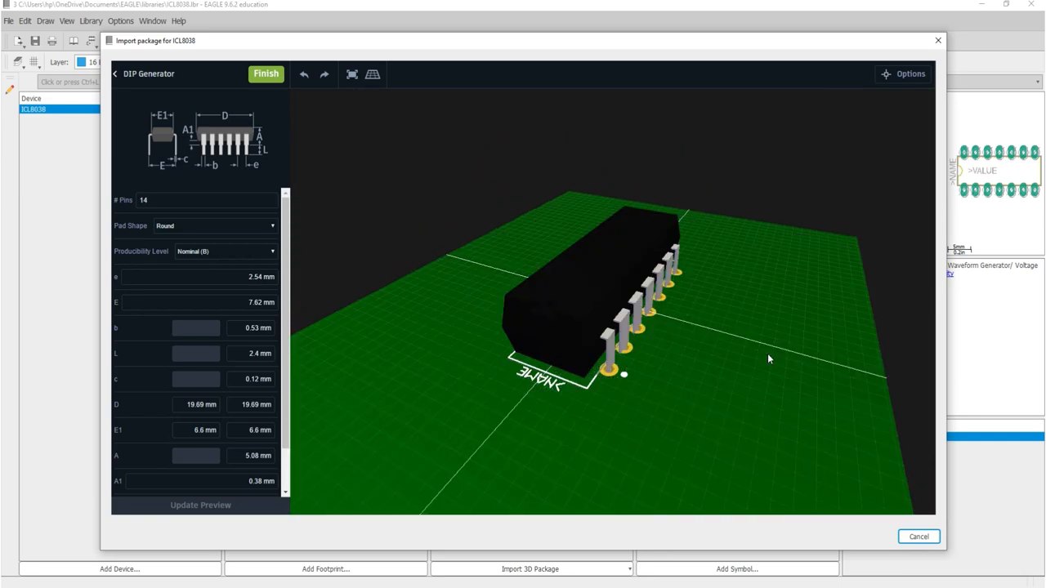
drag(848, 450, 643, 426)
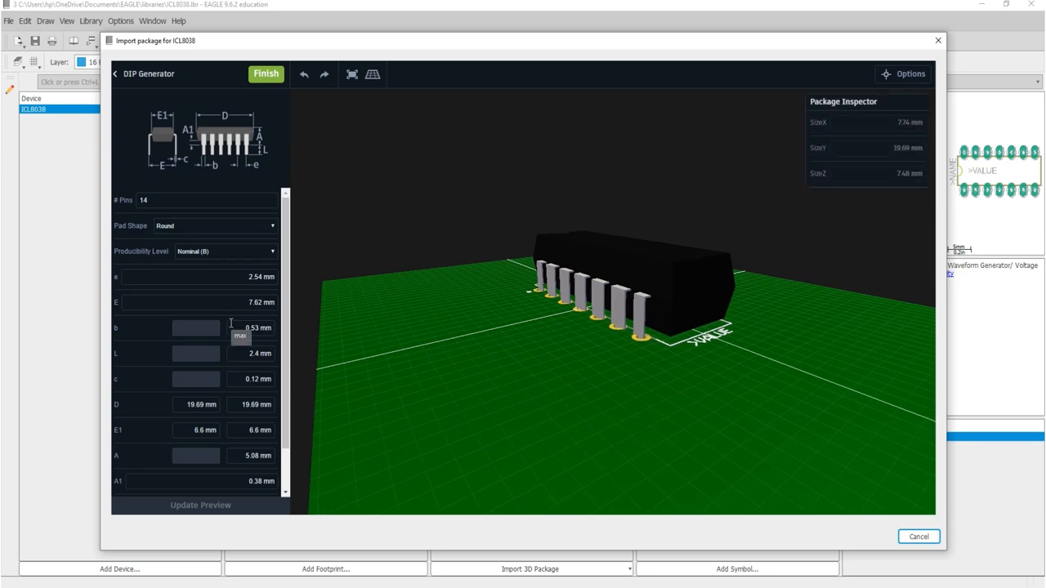
scroll(231, 327, down, 2)
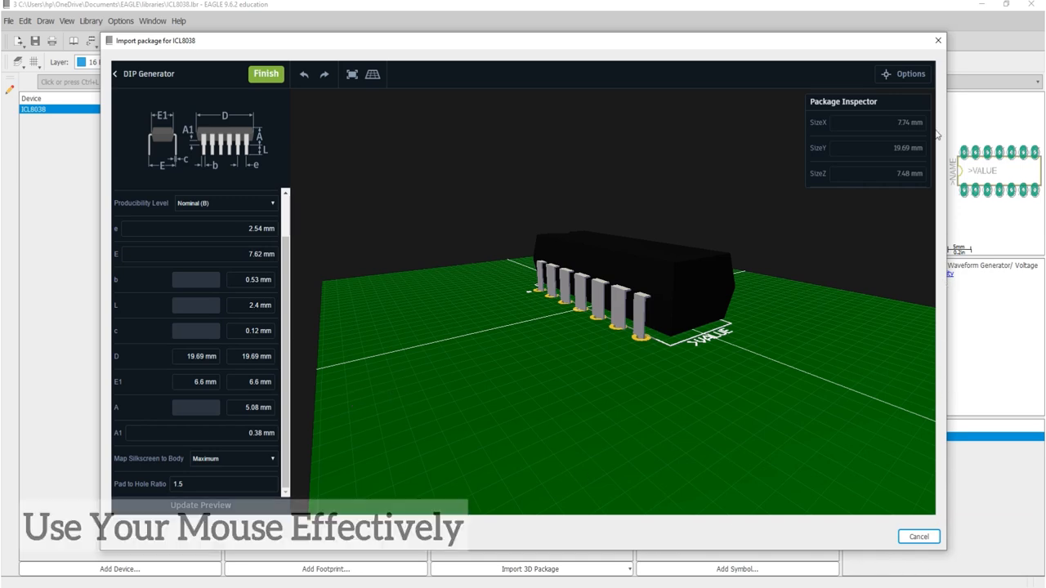
Step: Close the package import and the ICL8038 library, and switch to the Knight Rider Circuit board
click(937, 40)
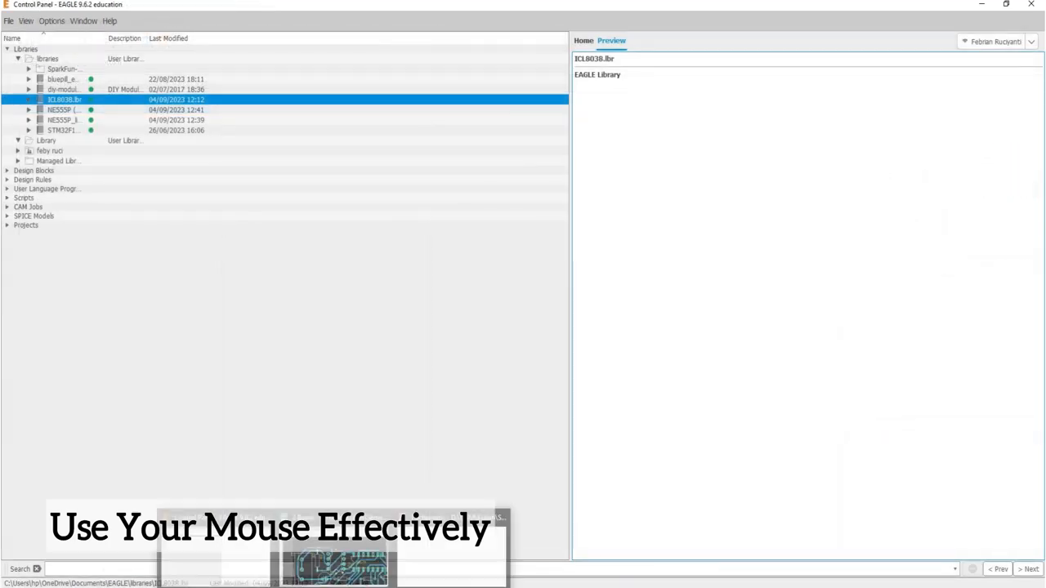
mouse_move(339, 555)
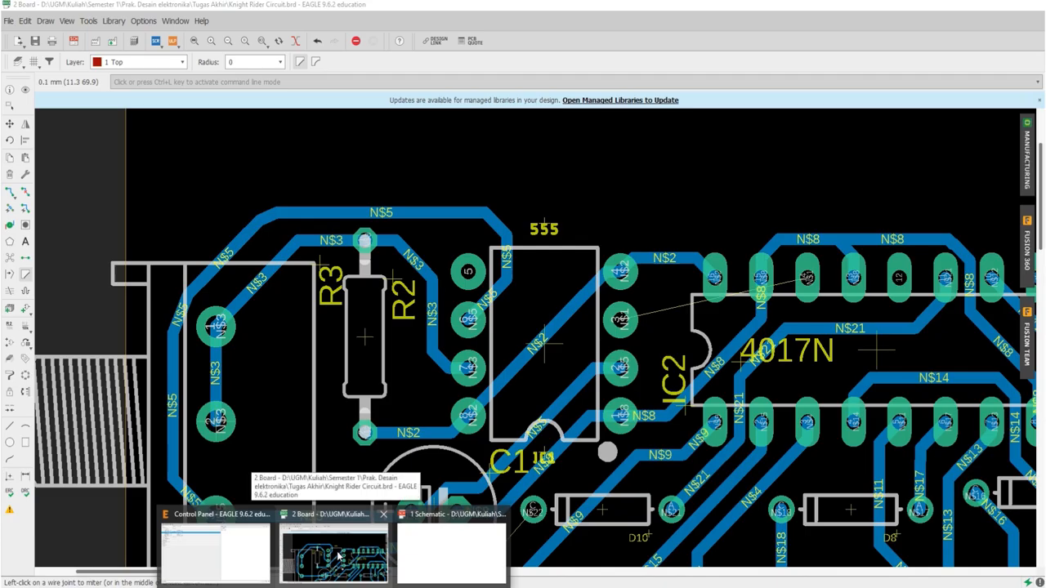
click(337, 554)
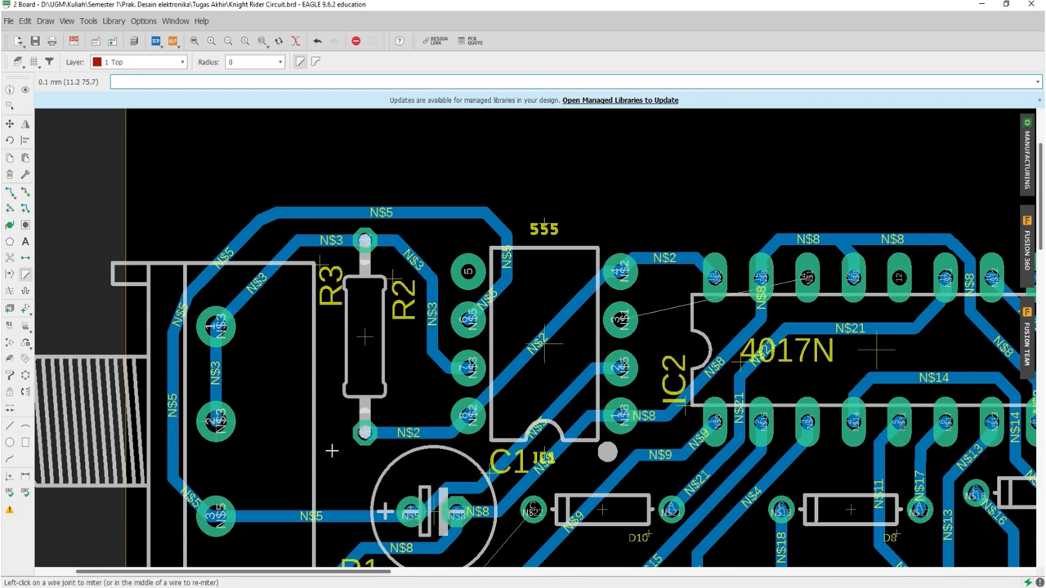
Step: Rip up the N$5 trace segments from pin 6 of the 555 over R3 and down the connector's outer side
click(25, 191)
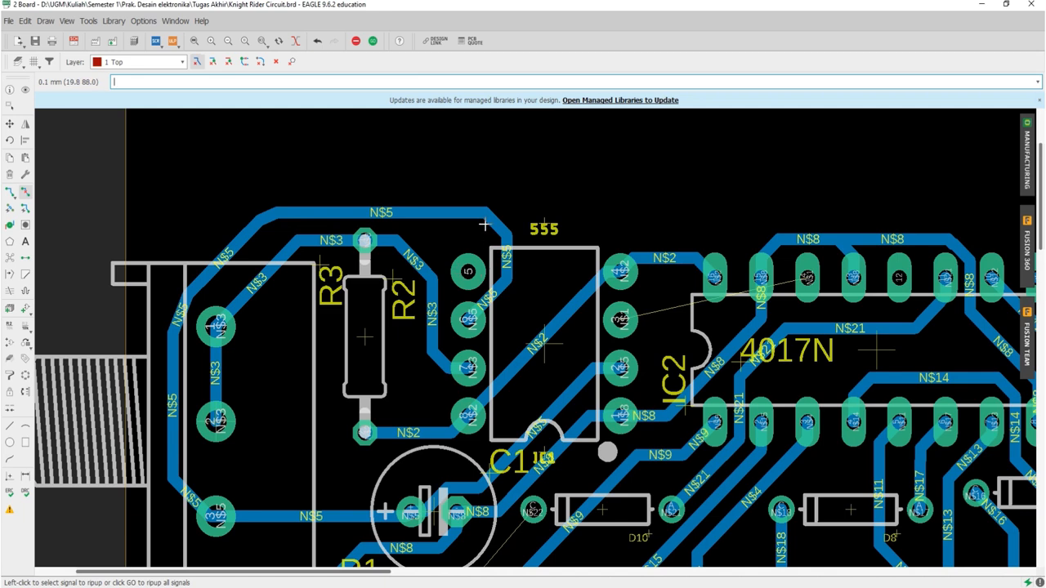
click(492, 293)
click(509, 268)
click(494, 222)
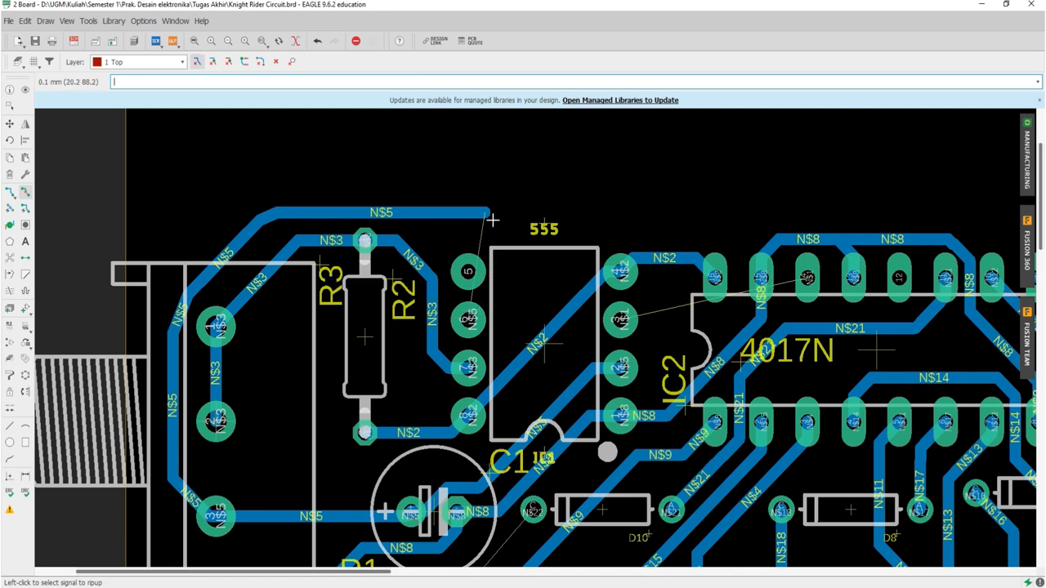
click(455, 212)
click(250, 232)
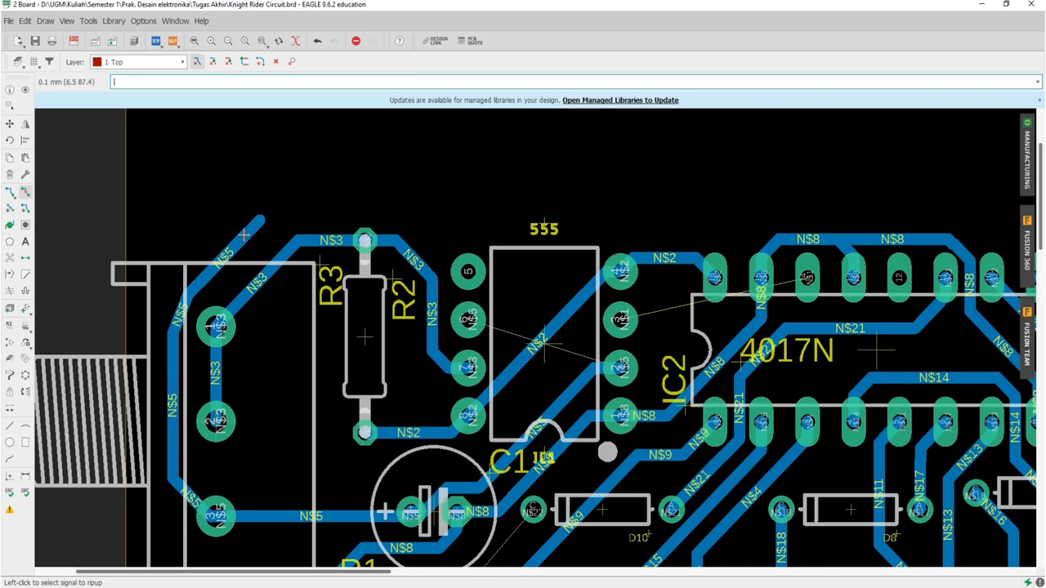
click(244, 236)
click(180, 301)
click(171, 383)
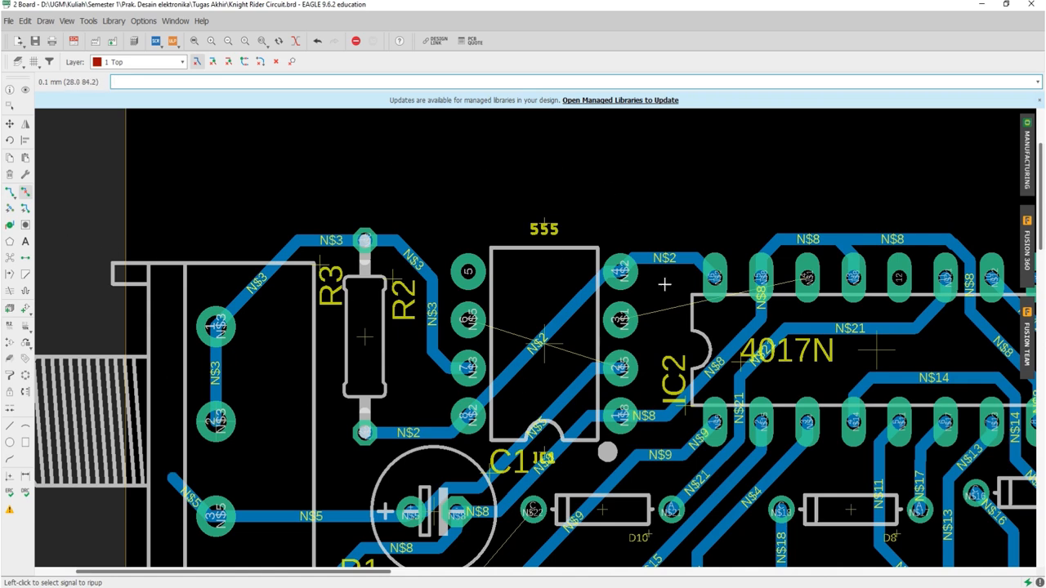
Step: Route N$5 on the bottom layer from the stub beside the connector's lowest pad up past its top edge, 0.6096 mm wide
click(9, 191)
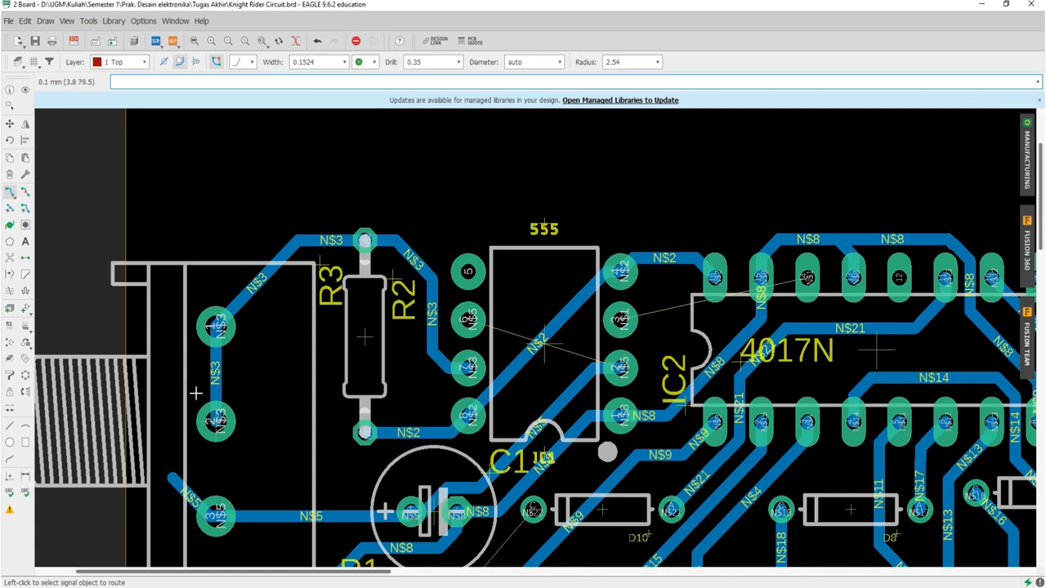
click(165, 461)
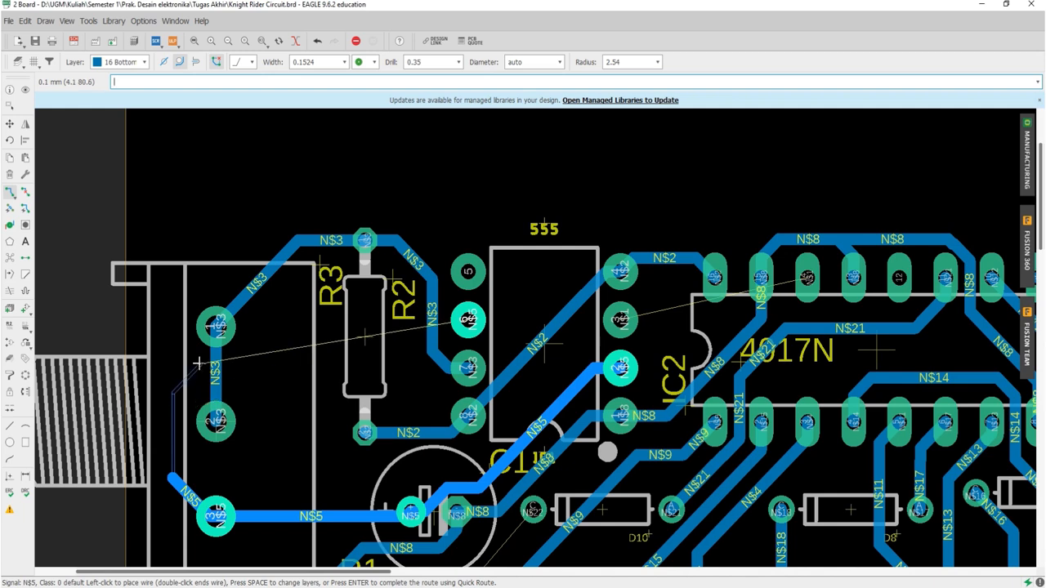
click(344, 65)
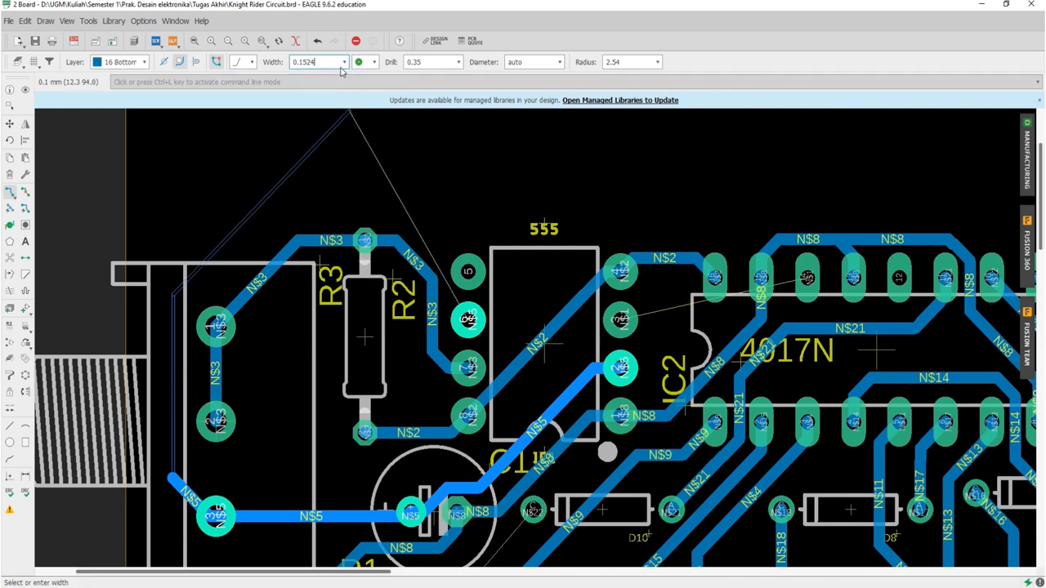
click(344, 63)
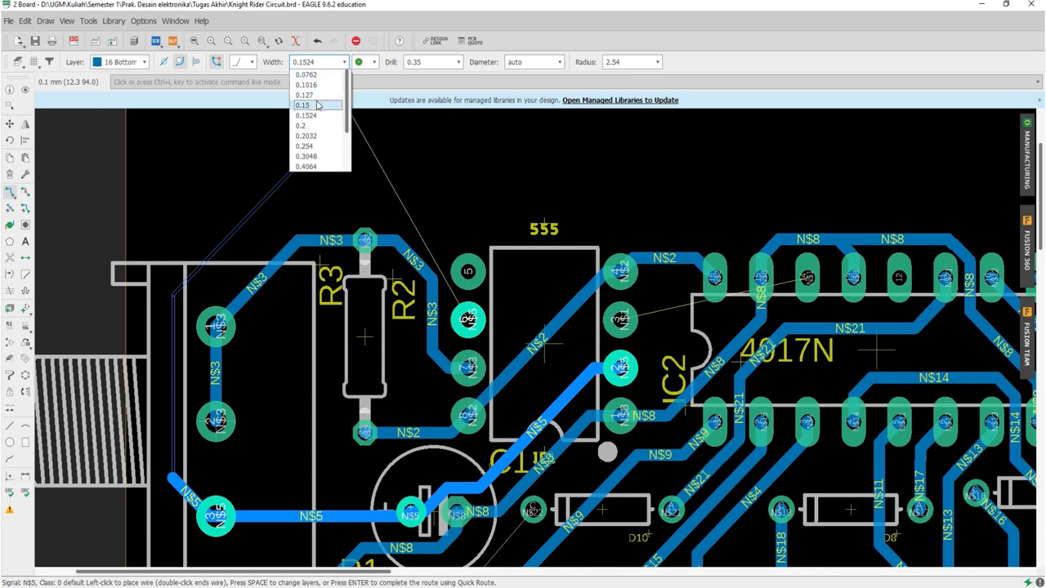
scroll(319, 135, down, 2)
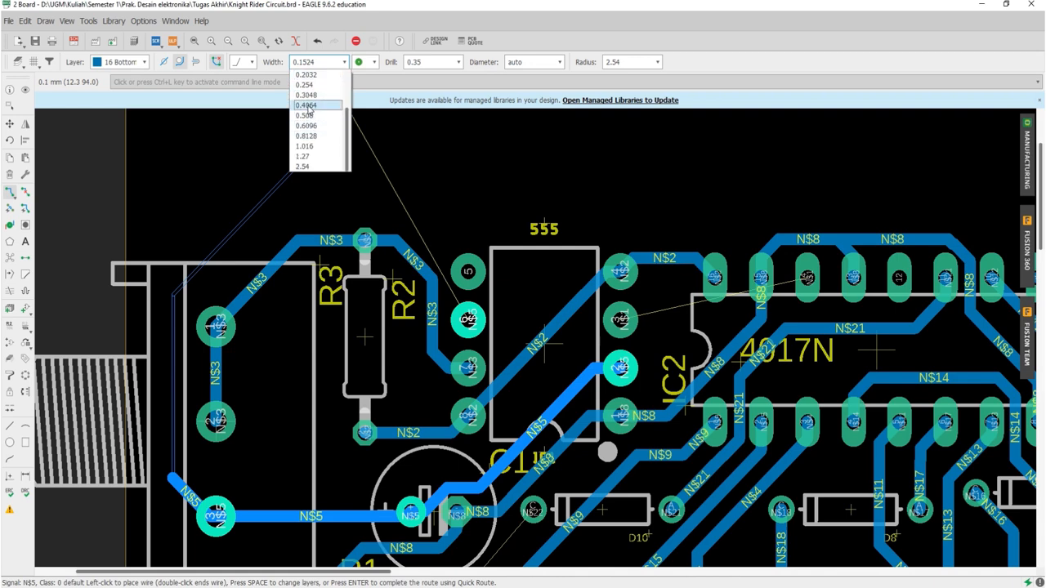
click(308, 125)
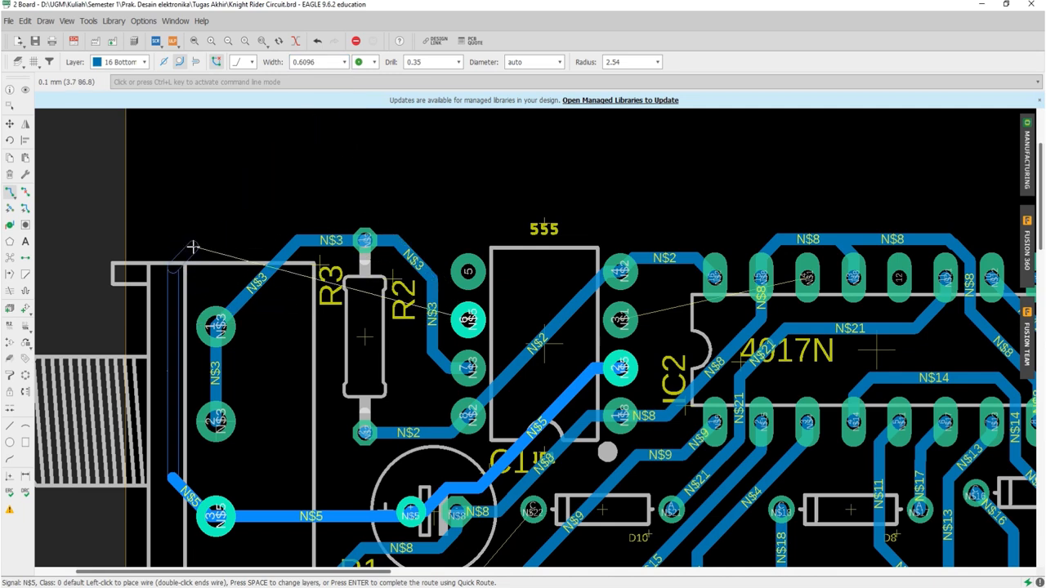
click(200, 206)
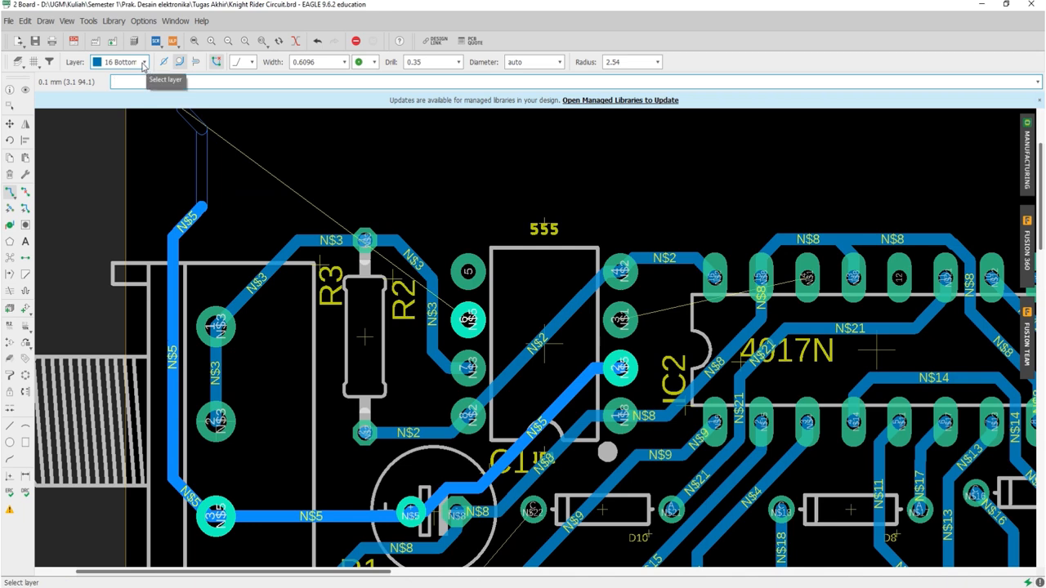
Step: Continue the N$5 trace above R3 toward the 555, alternating between top and bottom layers with a via at each change and returning to top
click(144, 65)
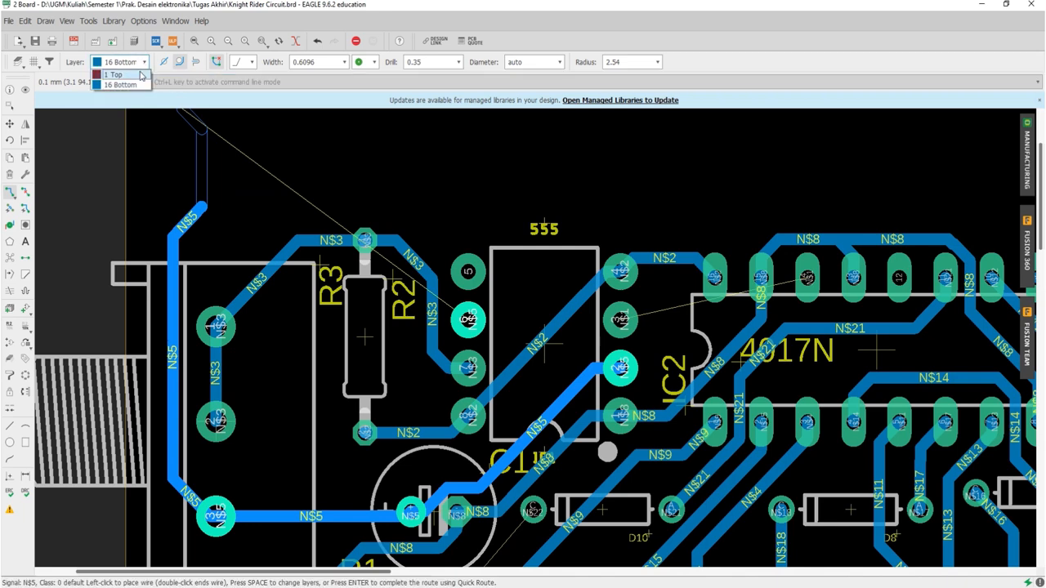
click(122, 84)
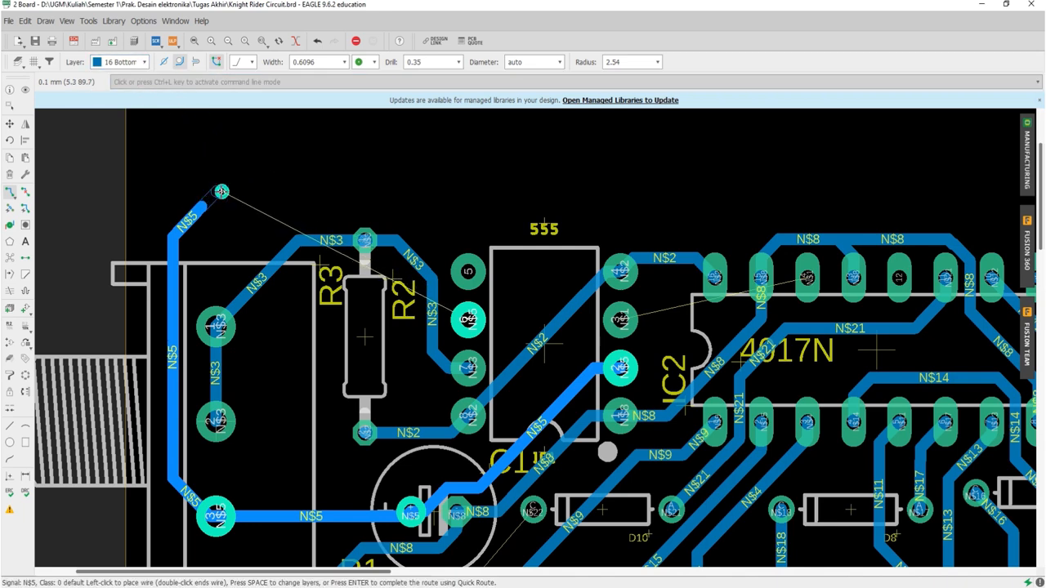
key(space)
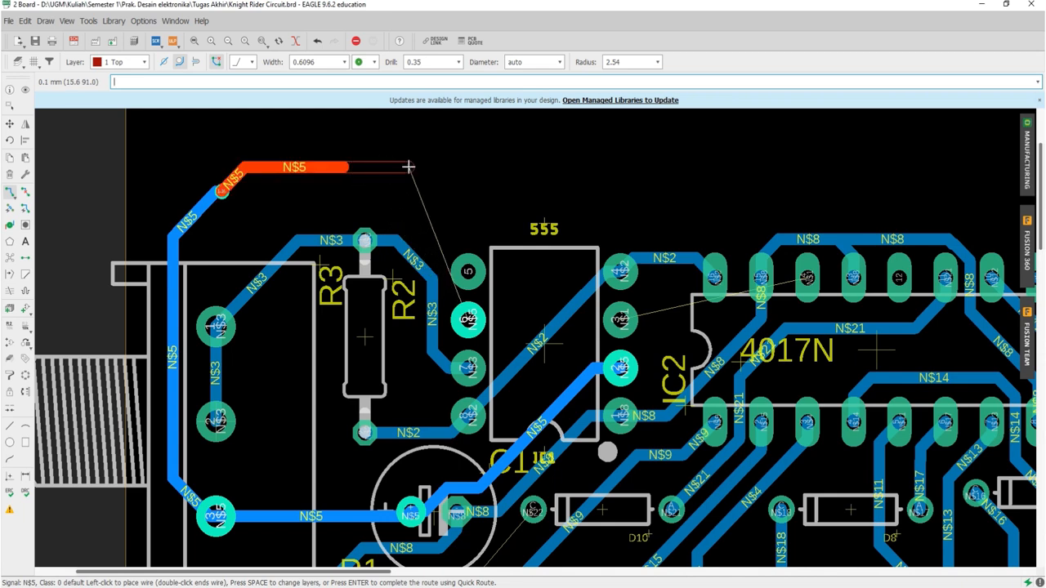
middle_click(408, 167)
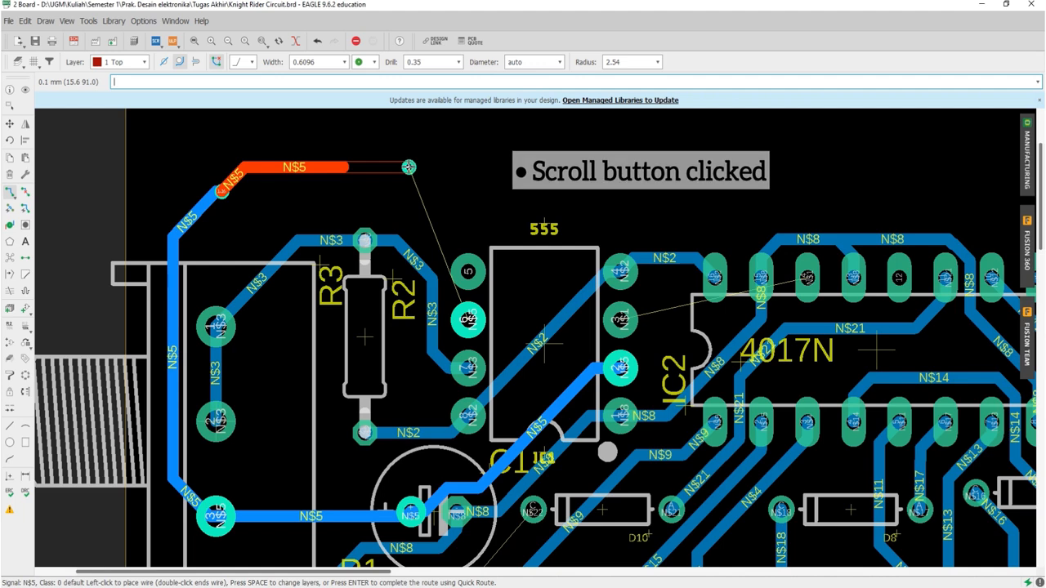
middle_click(506, 168)
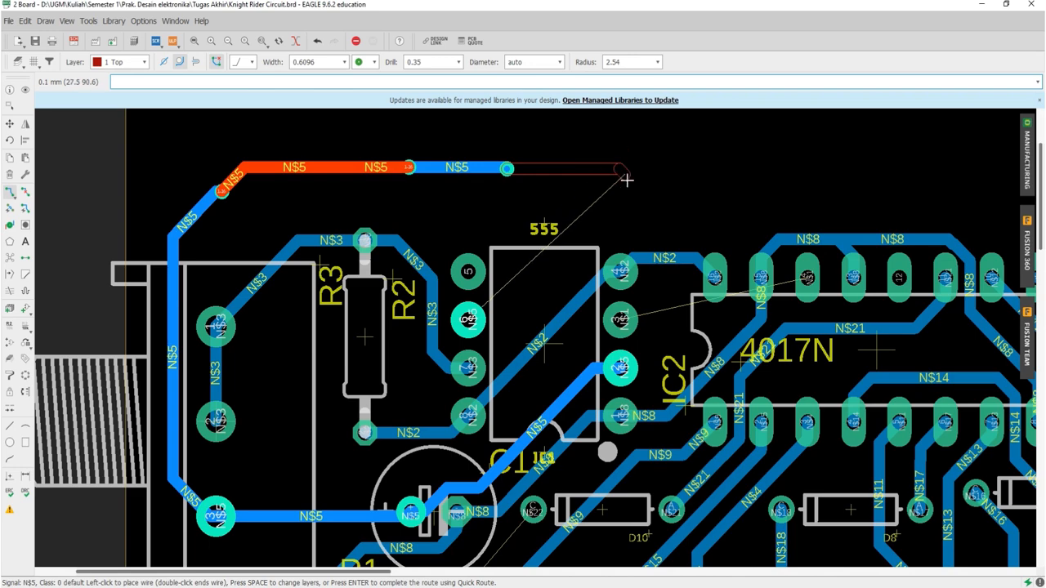
Step: Try the right-angle wire bend style in both bend directions, then return to the 45-degree bend style
scroll(629, 178, down, 3)
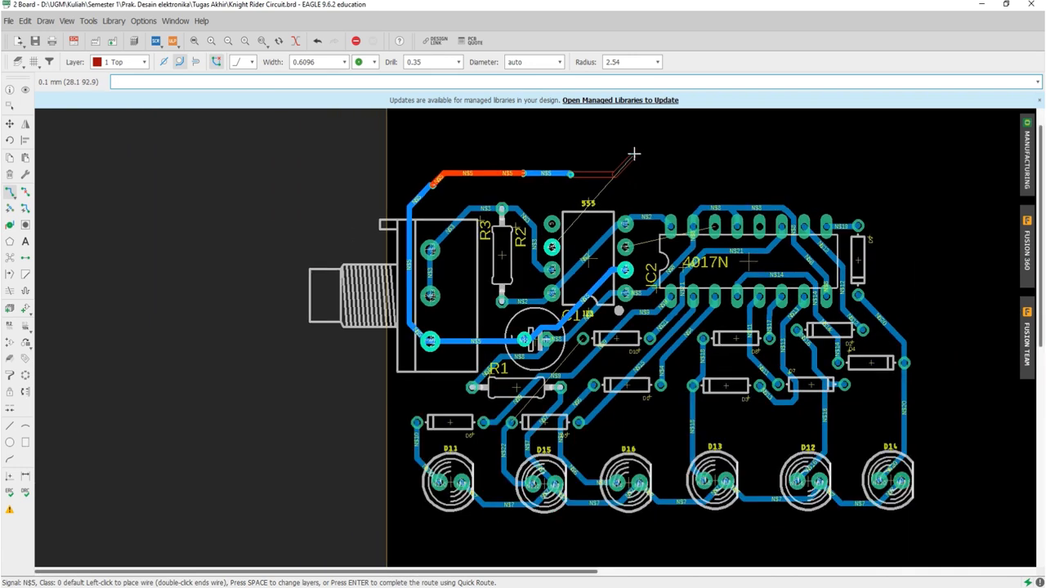
scroll(630, 155, up, 5)
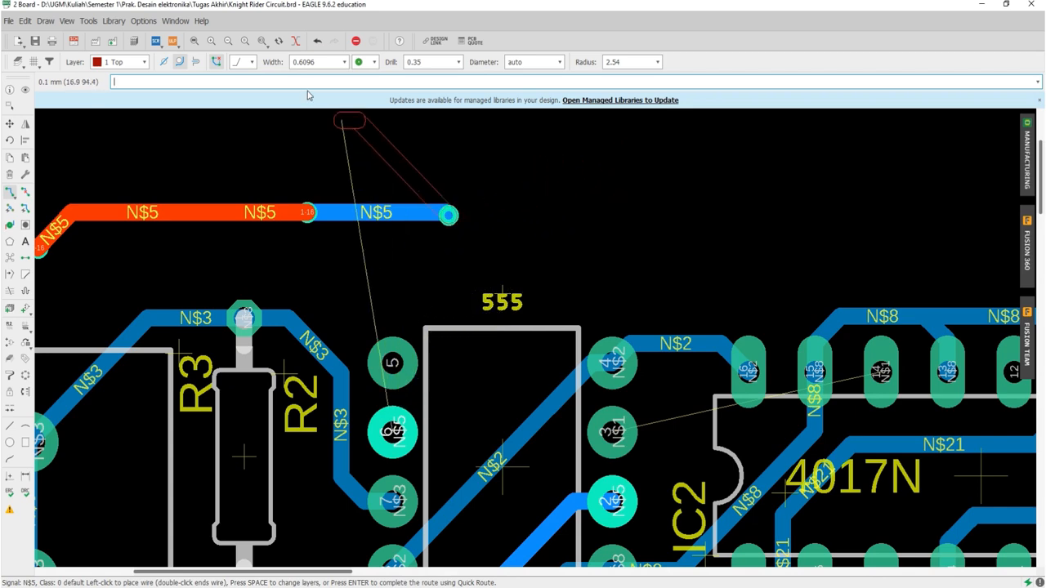
click(256, 65)
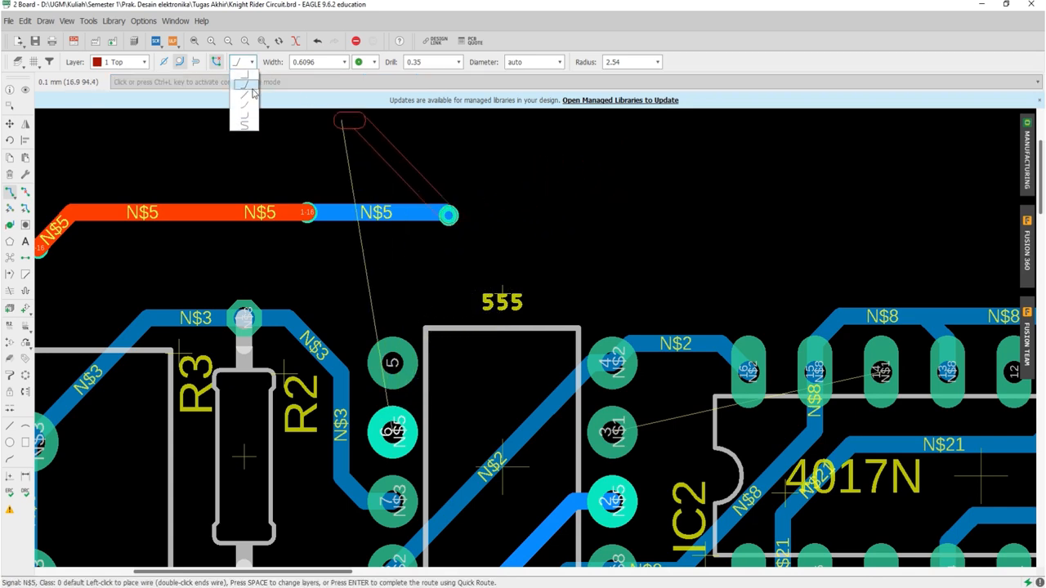
click(249, 89)
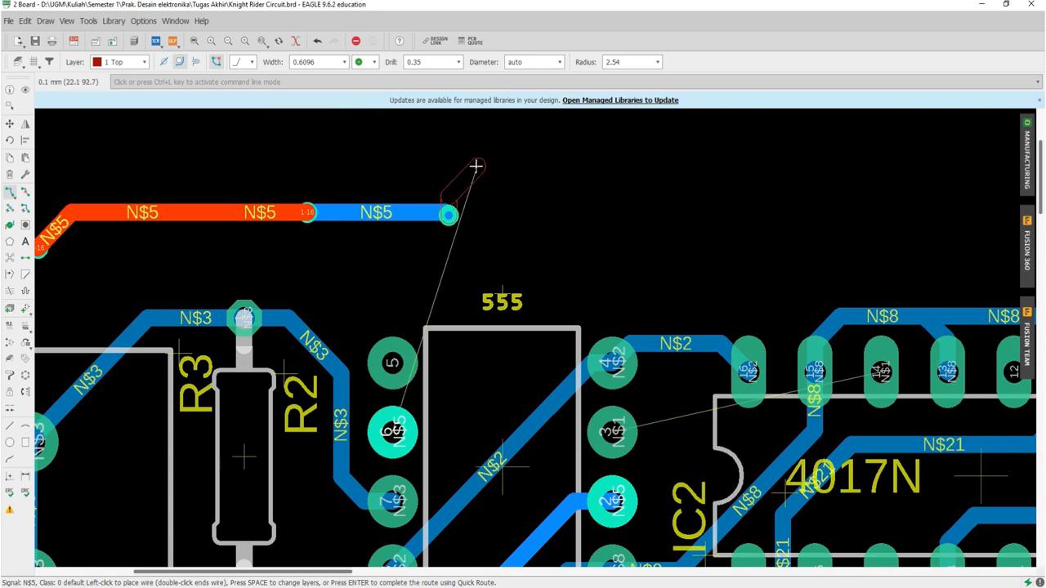
click(256, 68)
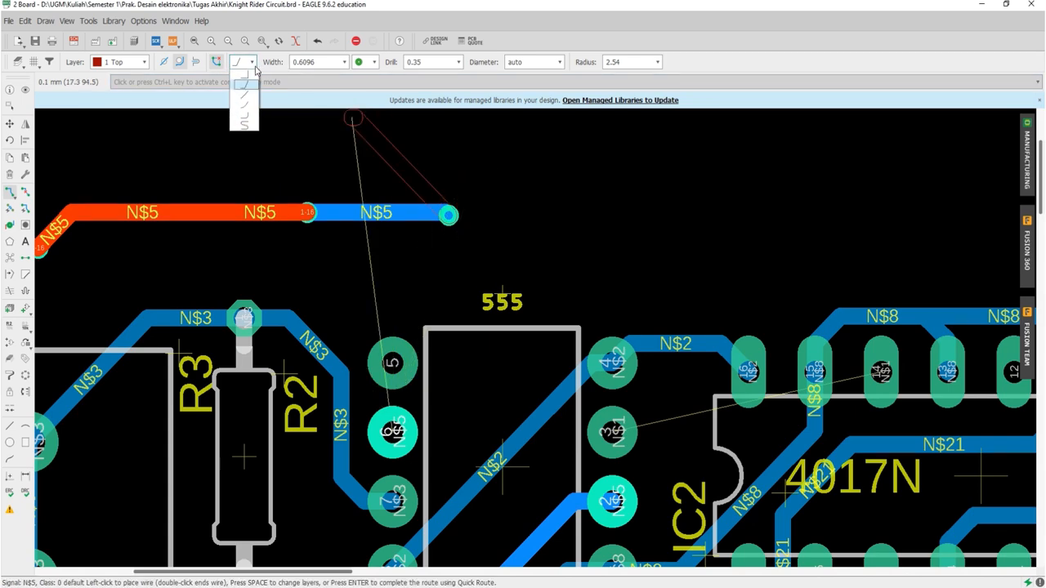
click(244, 74)
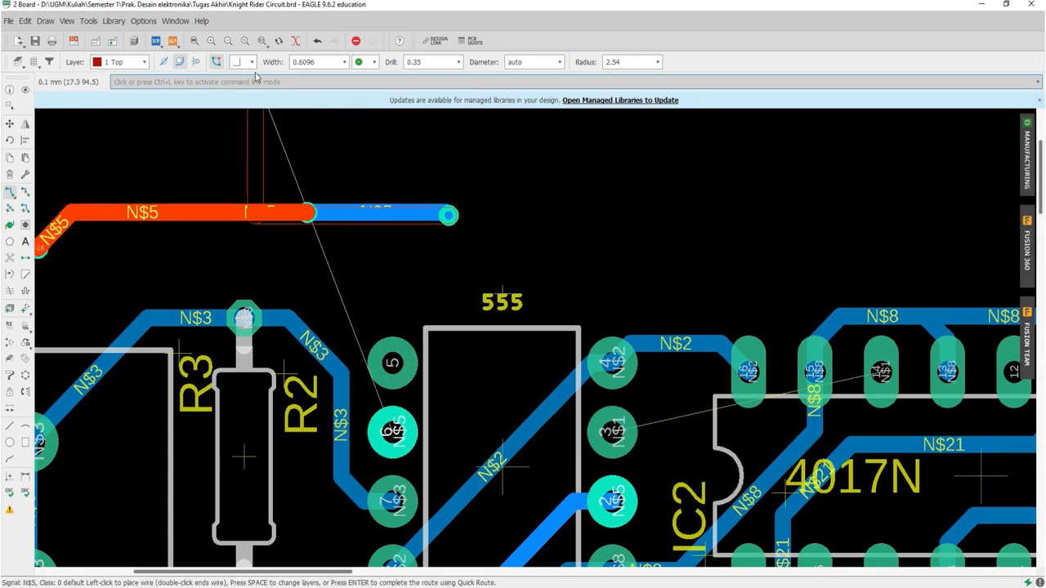
right_click(635, 175)
right_click(634, 171)
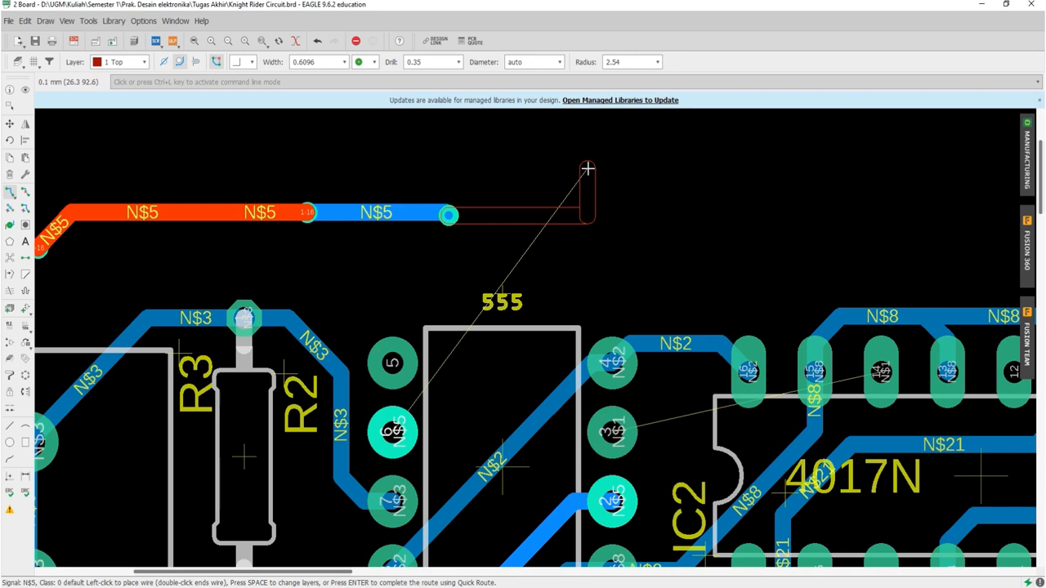
click(245, 62)
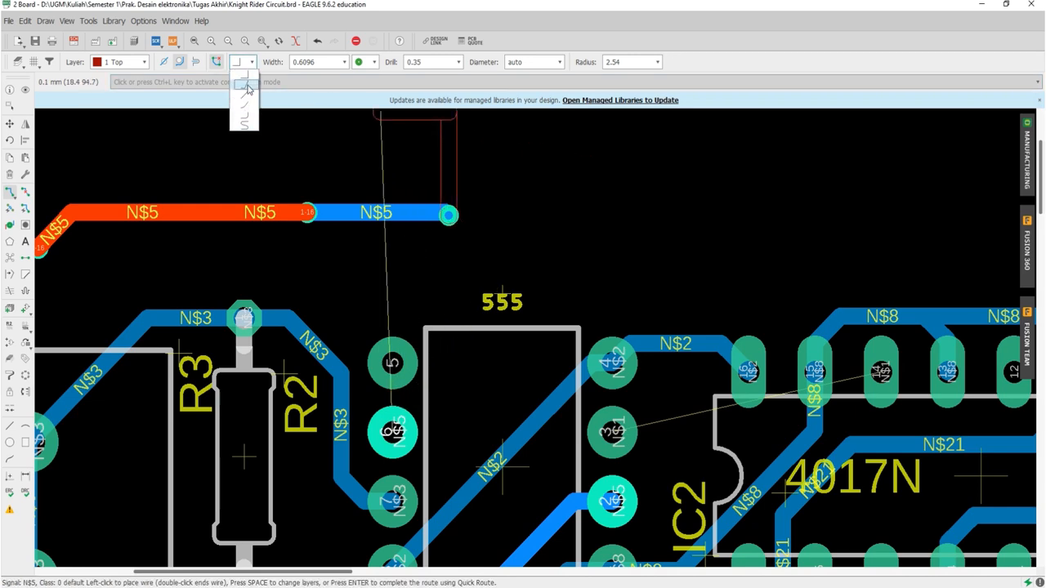
click(247, 82)
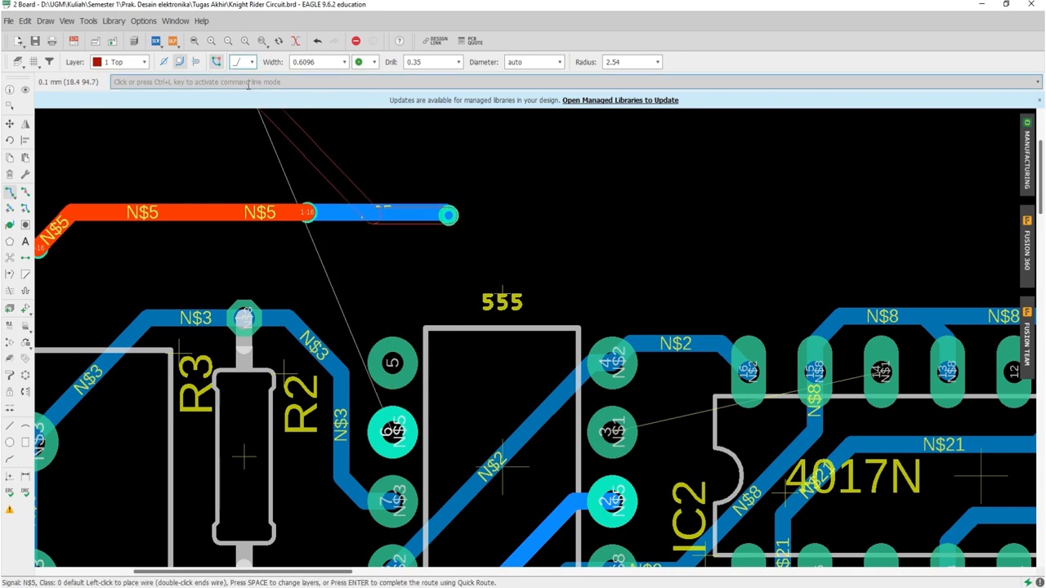
Step: Cycle through the wire bend directions and styles, and place a top-layer N$5 section above the 555 running horizontally into a 45-degree rise
right_click(581, 236)
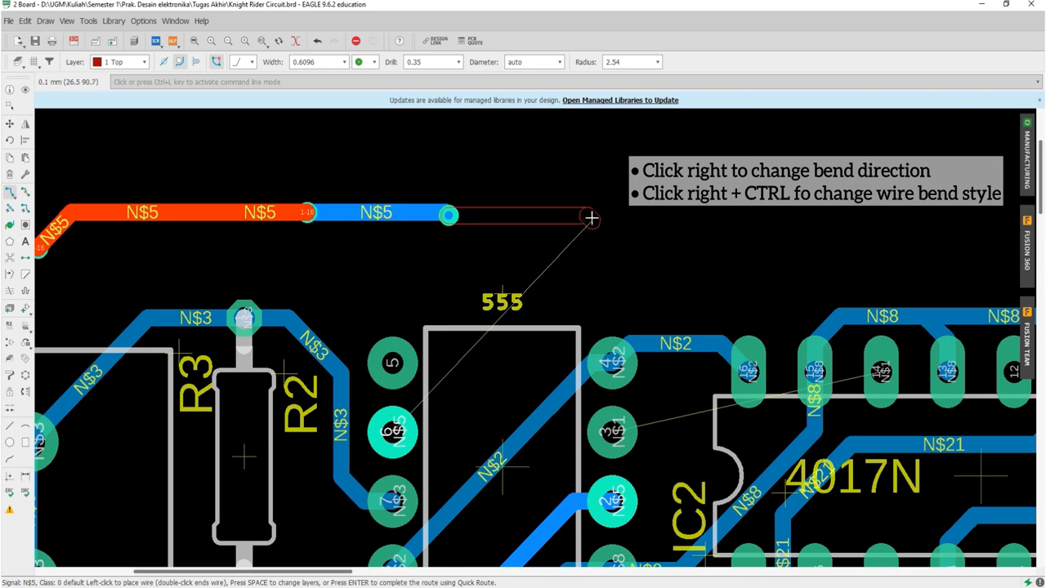
ctrl+right_click(589, 181)
ctrl+right_click(589, 181)
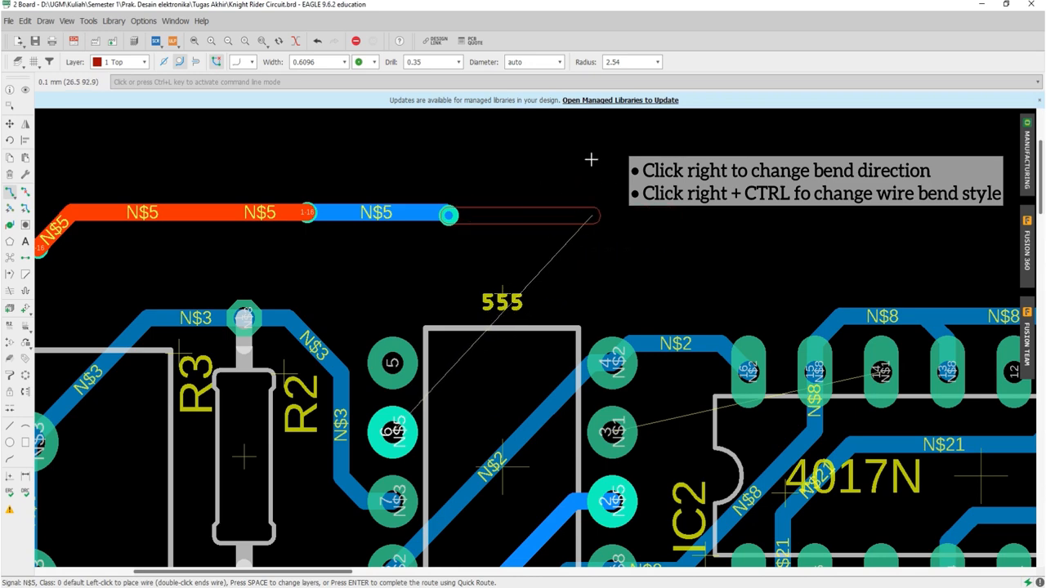
ctrl+right_click(586, 178)
ctrl+right_click(586, 179)
ctrl+right_click(586, 179)
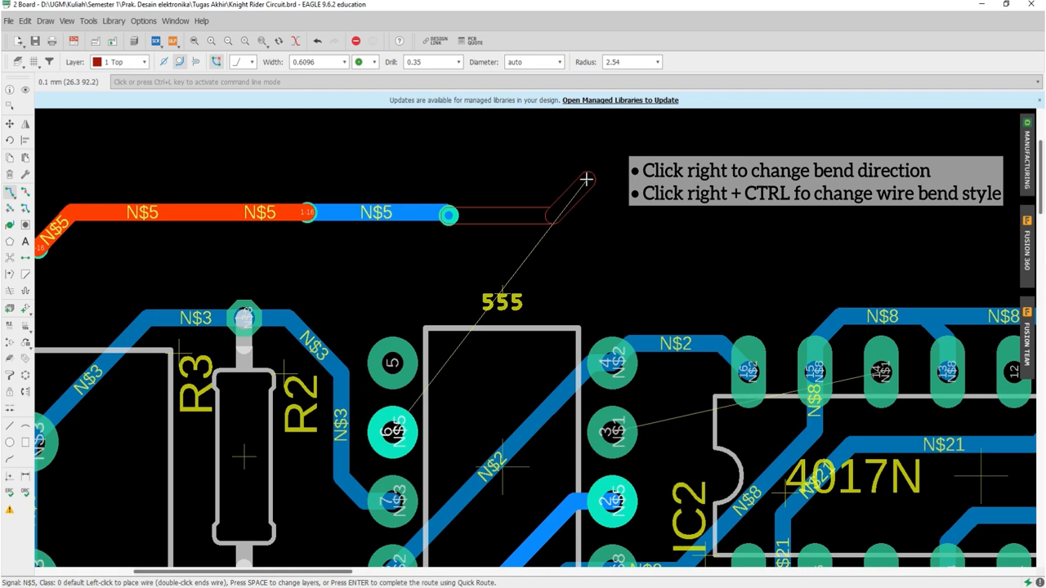
ctrl+right_click(586, 179)
ctrl+right_click(586, 179)
ctrl+right_click(586, 179)
ctrl+right_click(586, 179)
ctrl+right_click(586, 179)
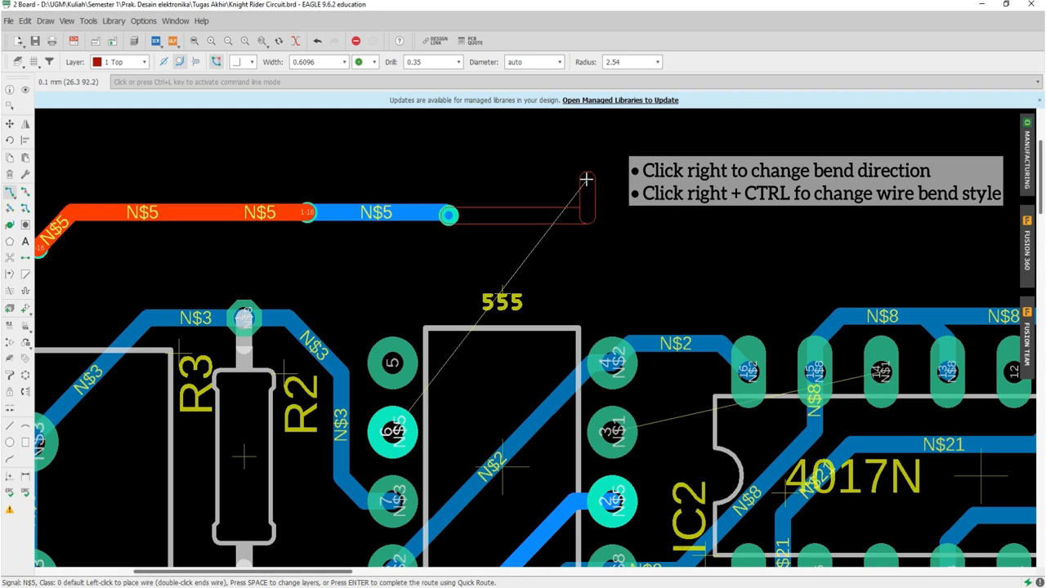
ctrl+right_click(586, 179)
click(586, 179)
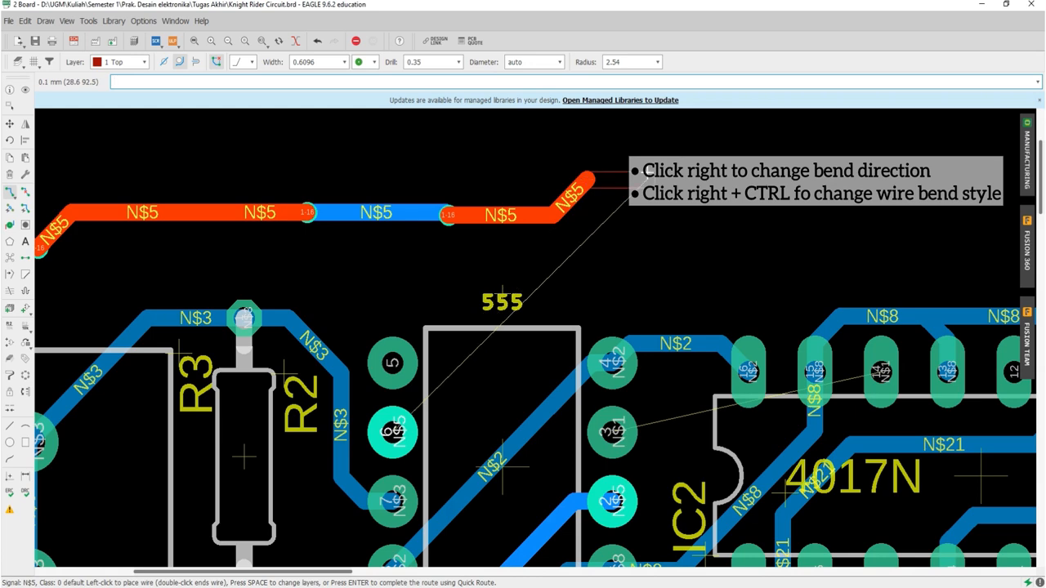
Step: Extend the N$5 trace with rounded bends on the top layer and end it in open space above the 4017N
ctrl+right_click(586, 179)
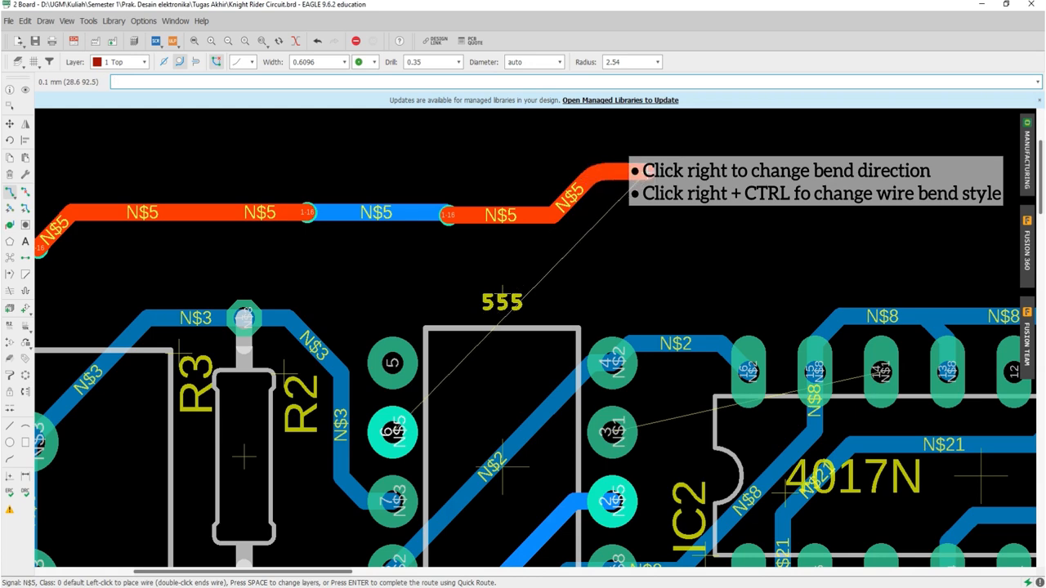
click(730, 154)
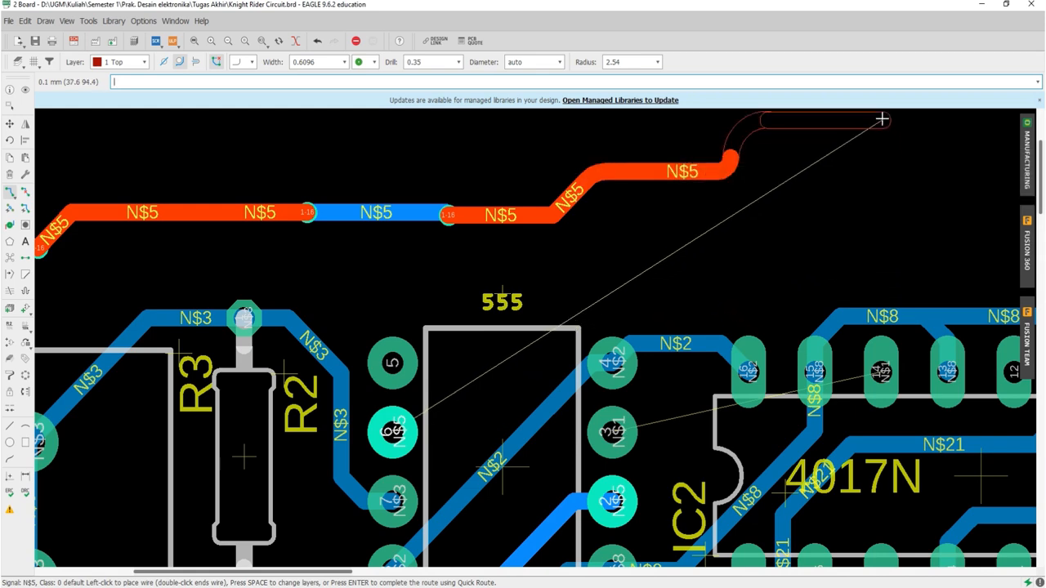
click(883, 119)
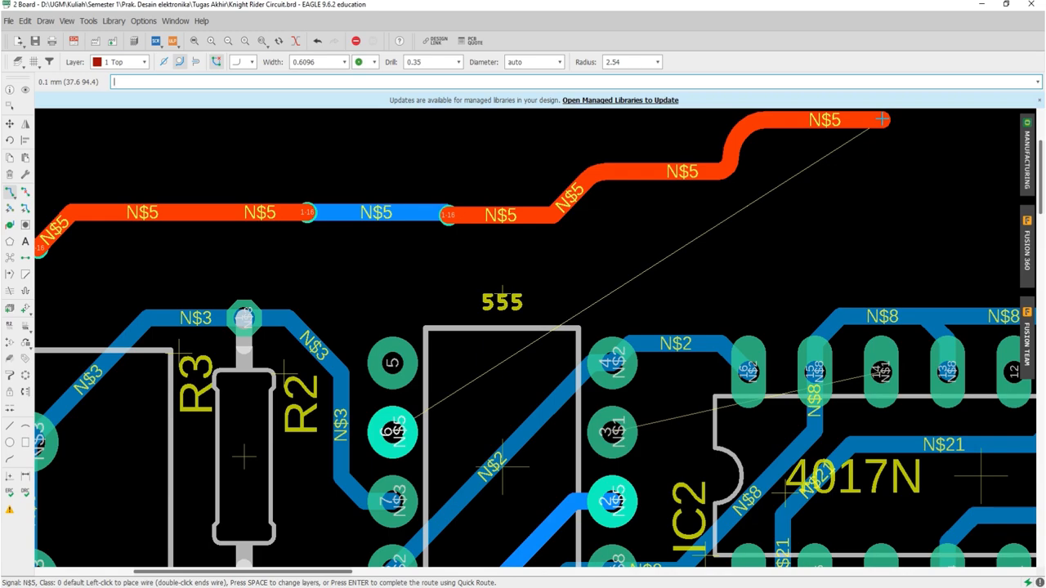
click(883, 119)
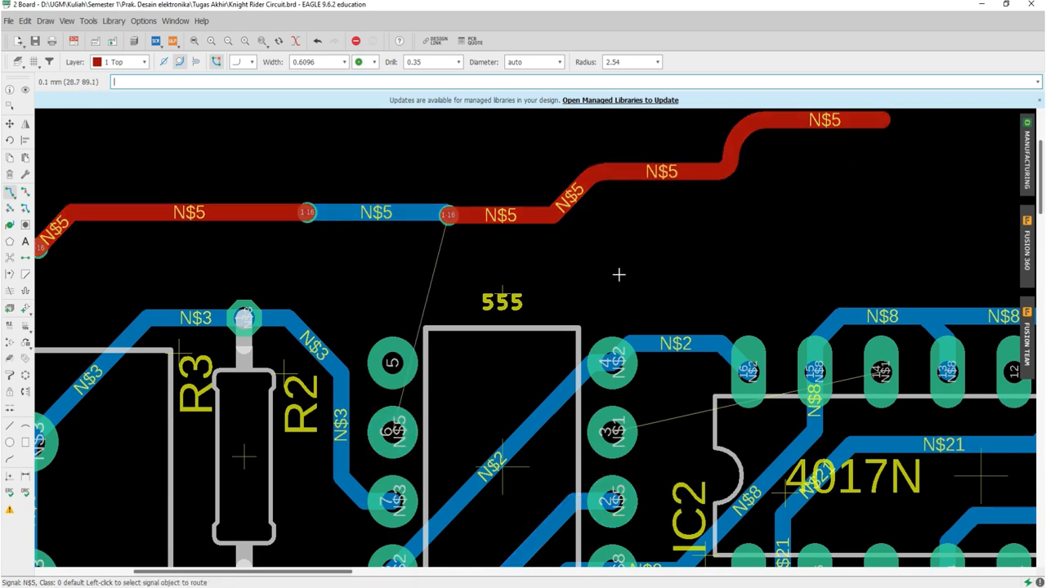
Step: Run Ratsnest to recalculate the shortest airwires, and check the board for connections that remain unrouted
scroll(619, 275, down, 8)
scroll(722, 383, up, 3)
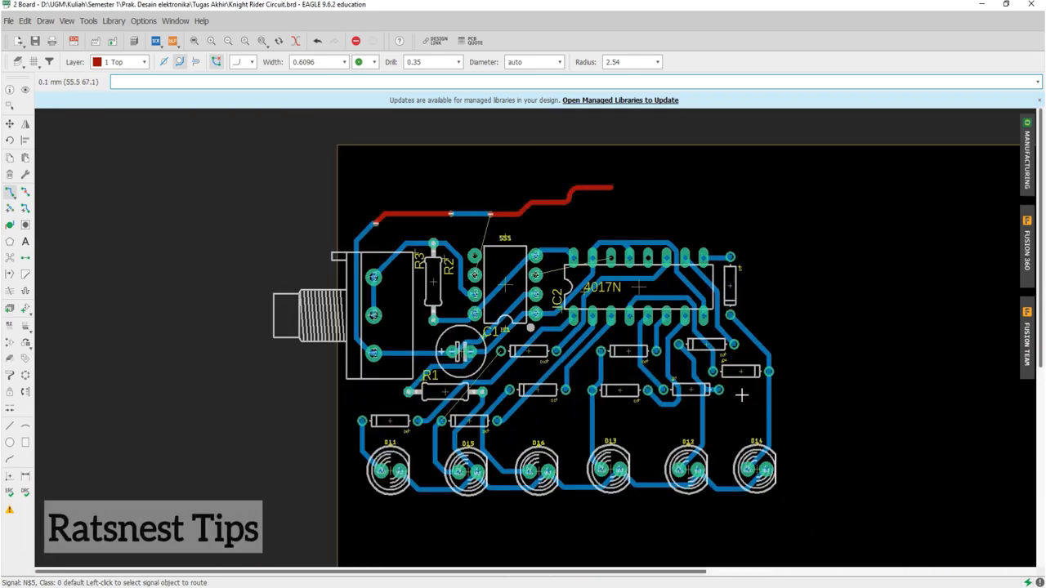
scroll(726, 384, down, 1)
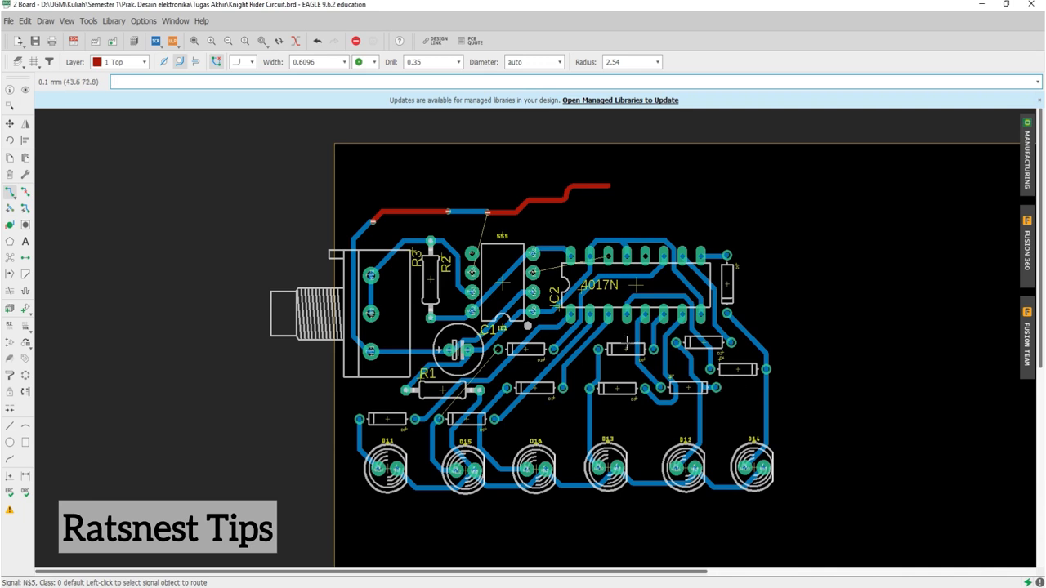
click(10, 259)
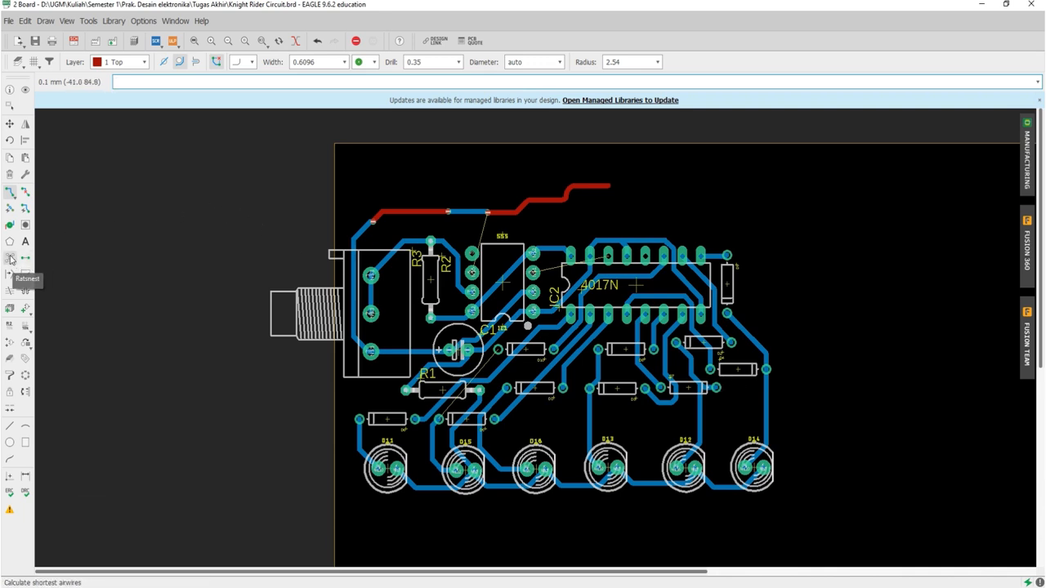
click(11, 260)
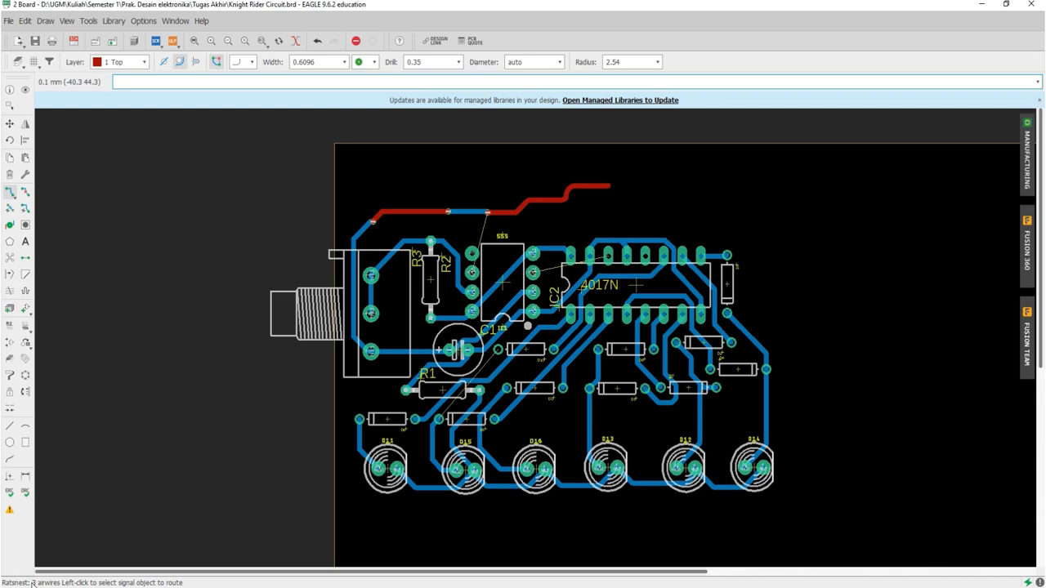
scroll(487, 390, up, 4)
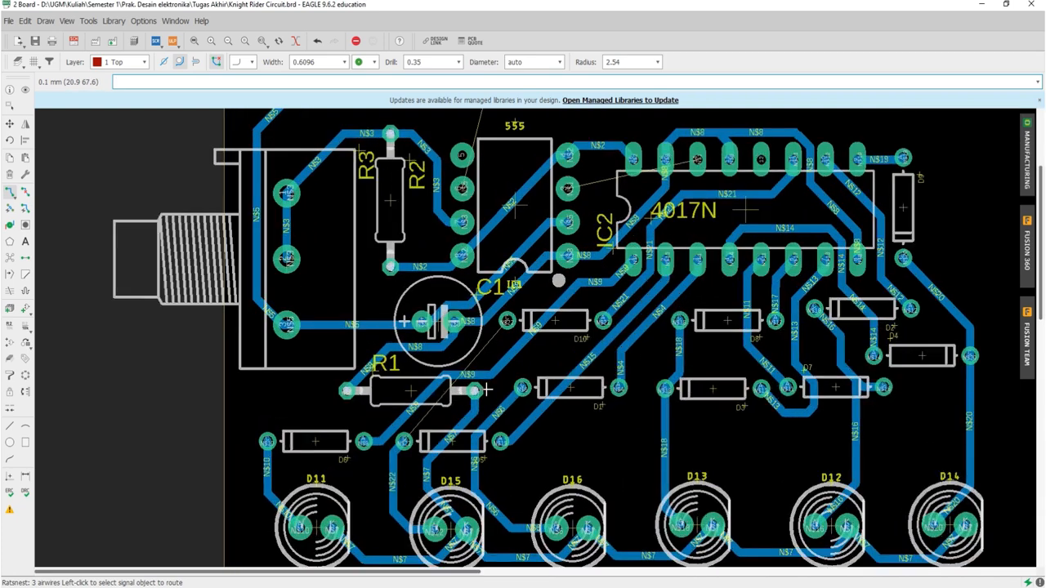
Step: Route the N$5 airwire on the top layer from pin 6 of the 555 up to the nearest N$5 via, and rerun Ratsnest
scroll(487, 390, down, 1)
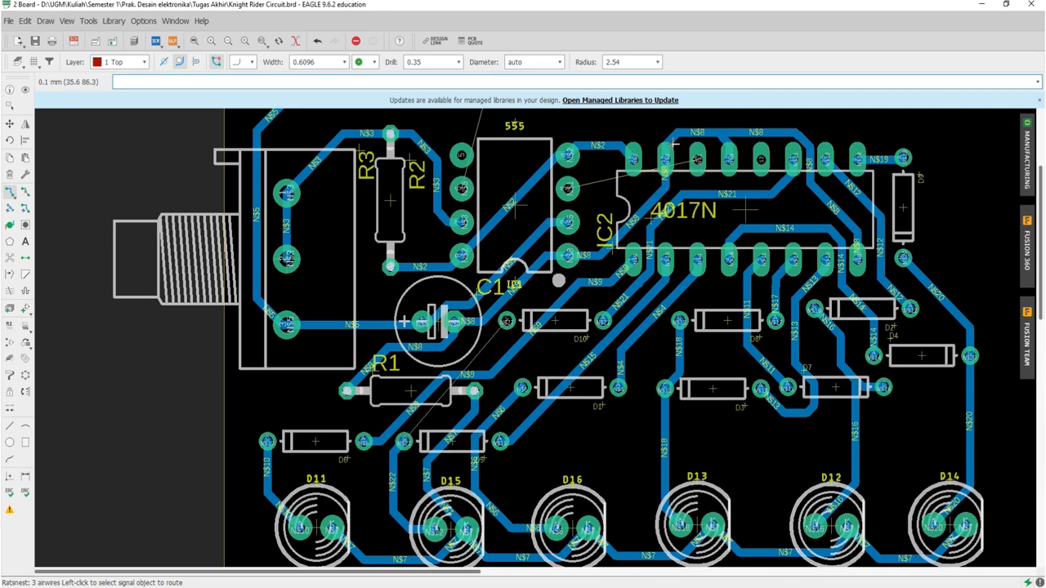
scroll(515, 261, down, 4)
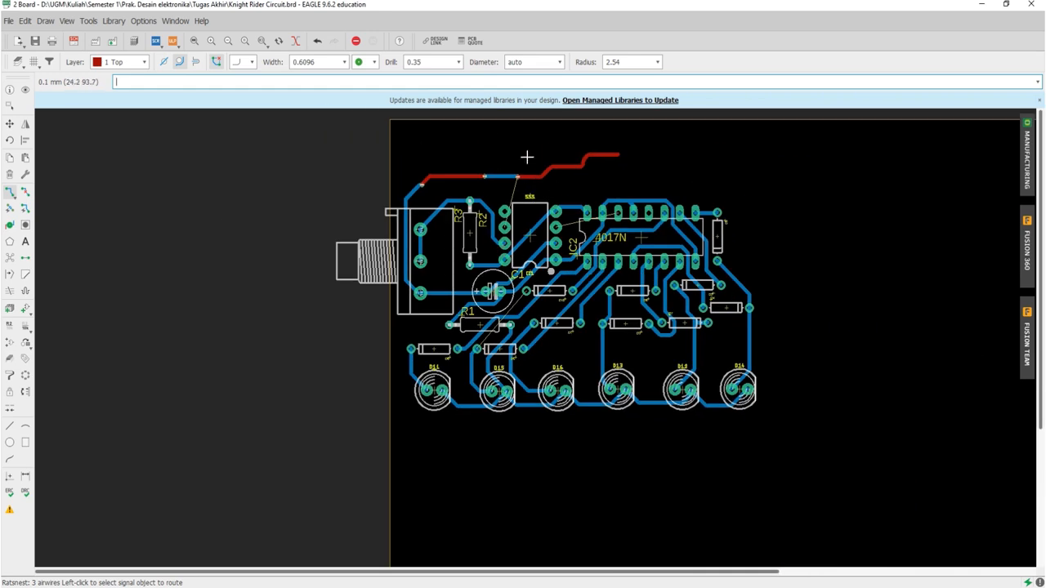
scroll(527, 199, up, 7)
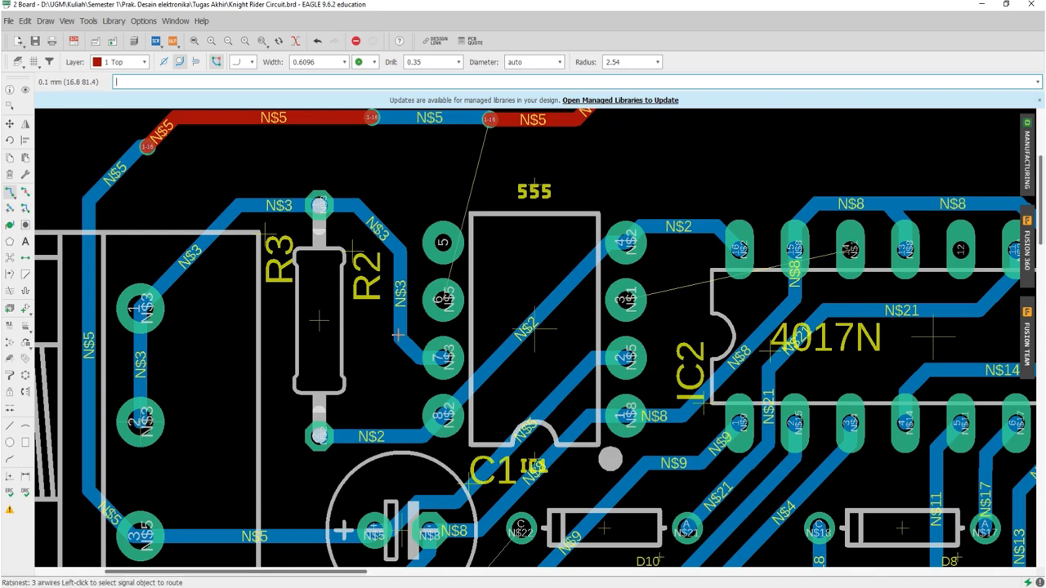
click(443, 303)
scroll(446, 304, down, 2)
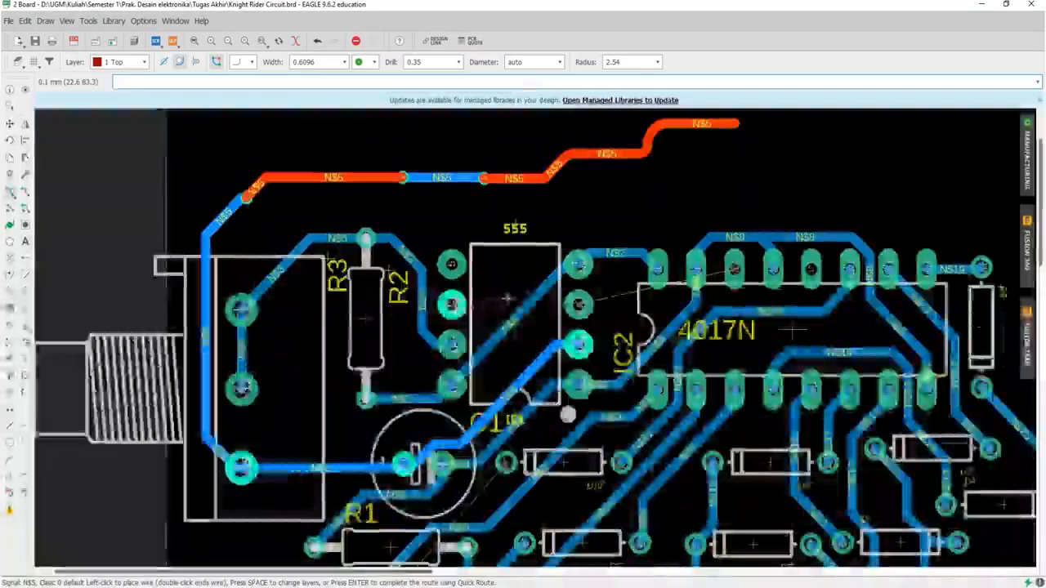
click(484, 177)
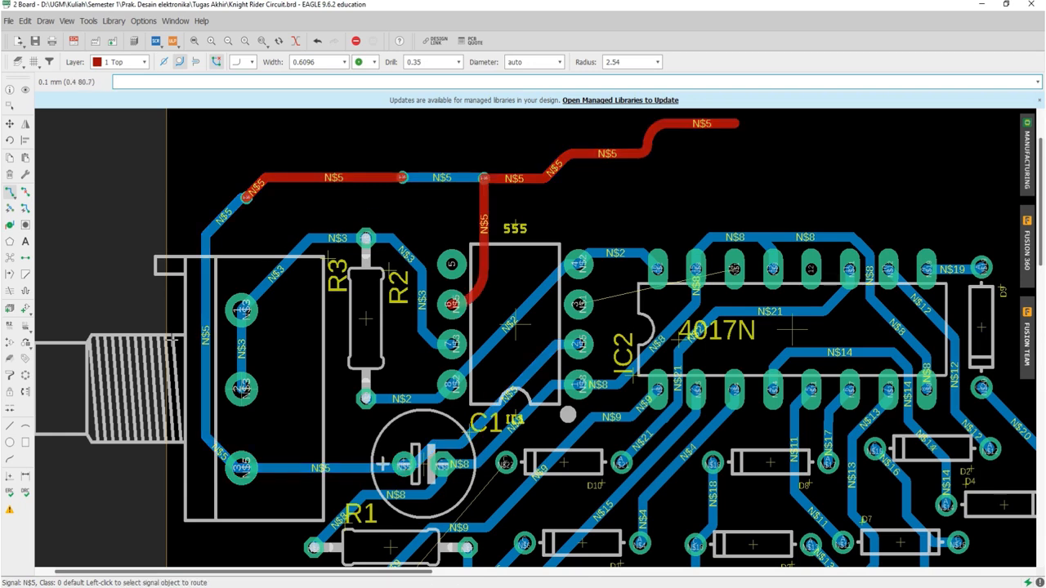
click(9, 260)
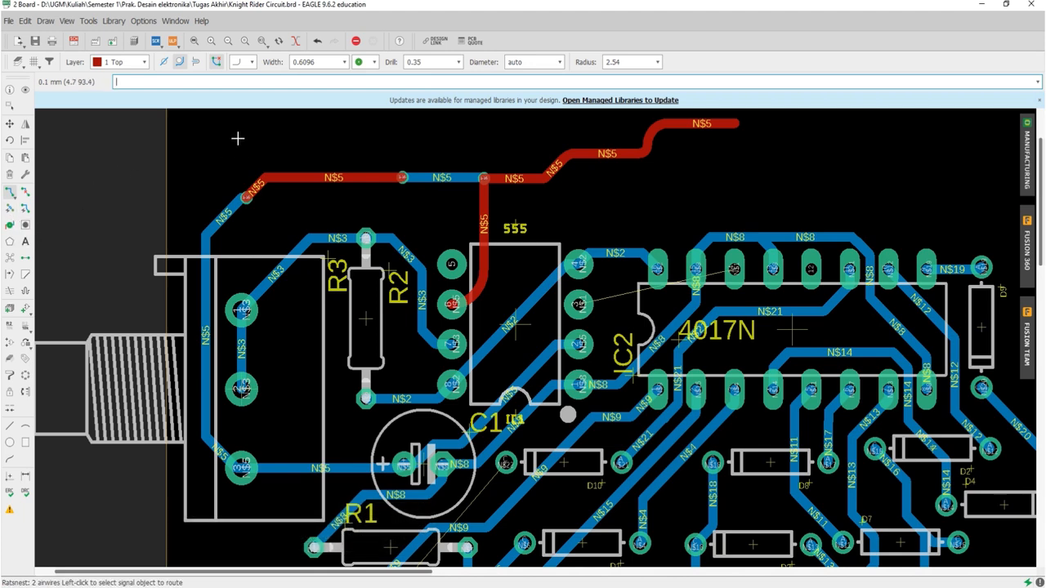
Step: Rip up the leftover top-layer N$5 segments that run from the via above the 555 toward the 4017N
click(25, 191)
click(537, 175)
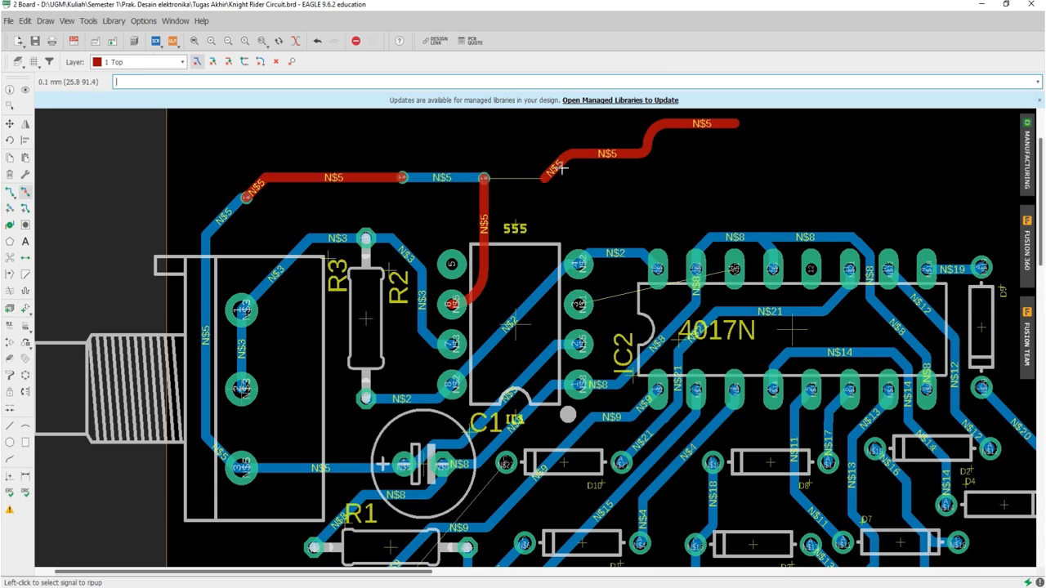
click(562, 167)
click(577, 155)
click(601, 154)
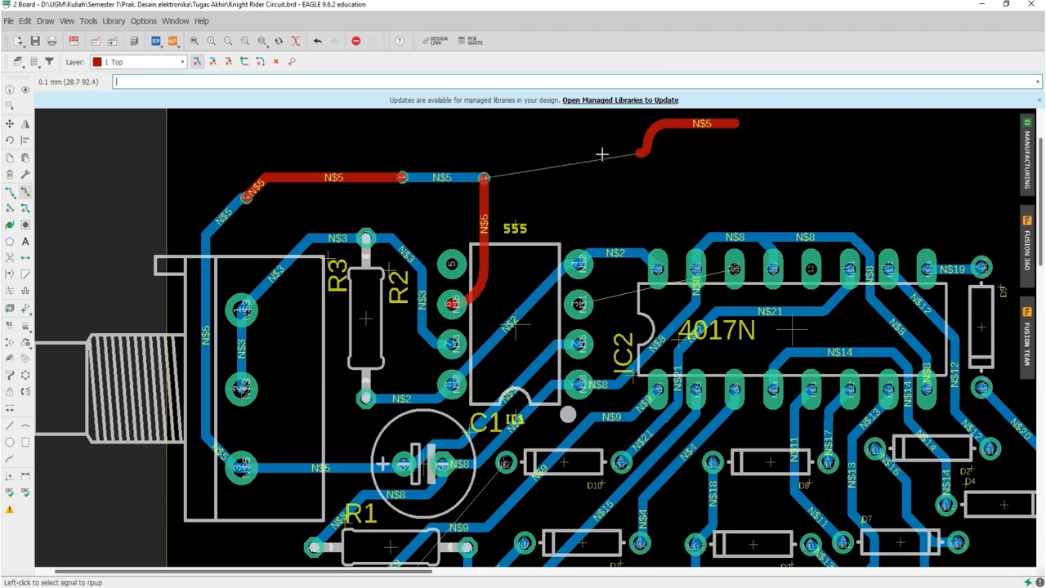
click(641, 144)
click(647, 146)
click(676, 124)
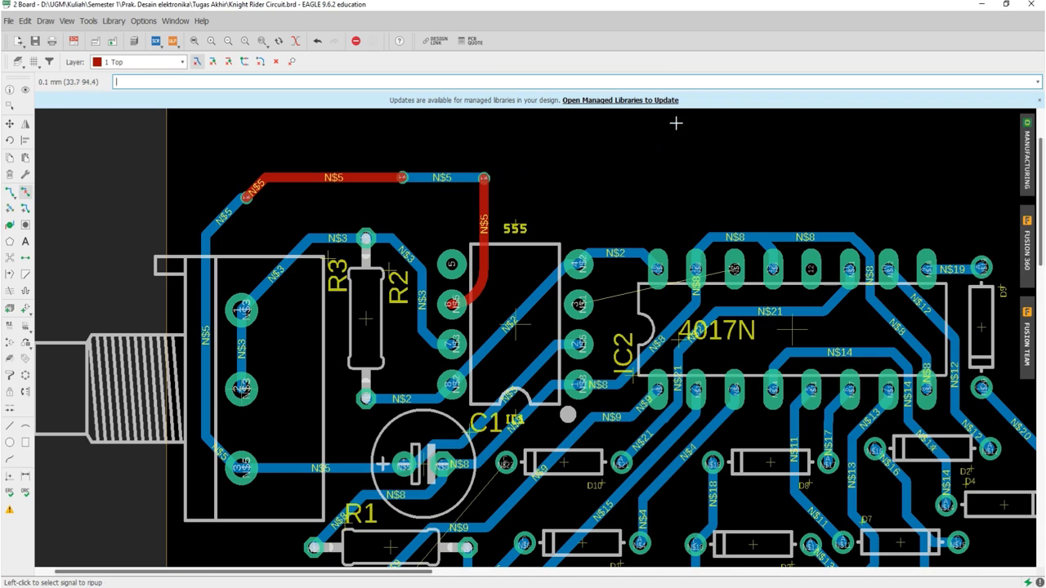
Step: Try to hide the unrouted GND airwires with the command ratsnest ! GND
scroll(676, 122, down, 5)
scroll(520, 340, up, 5)
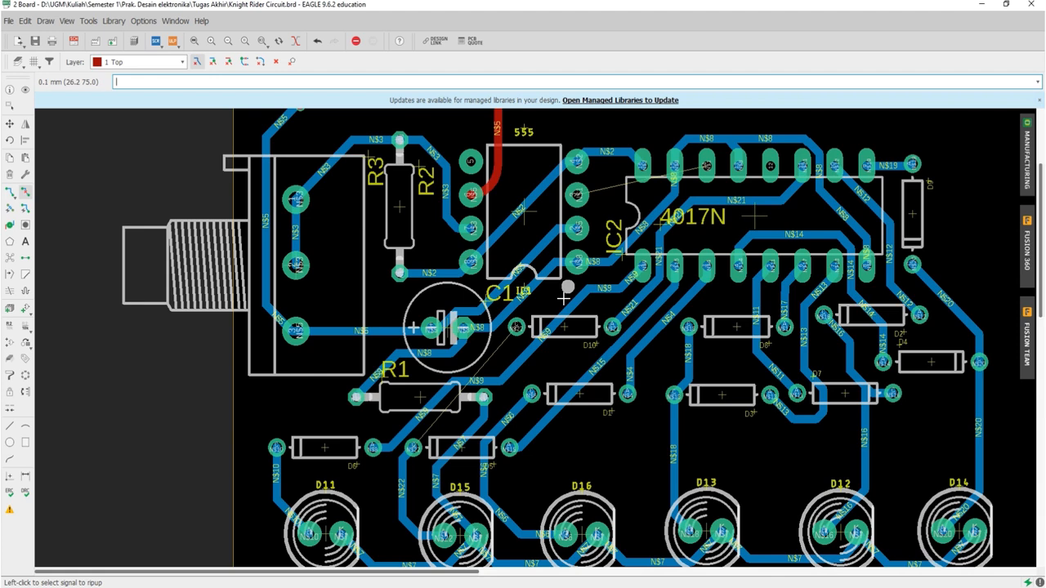
scroll(563, 300, down, 2)
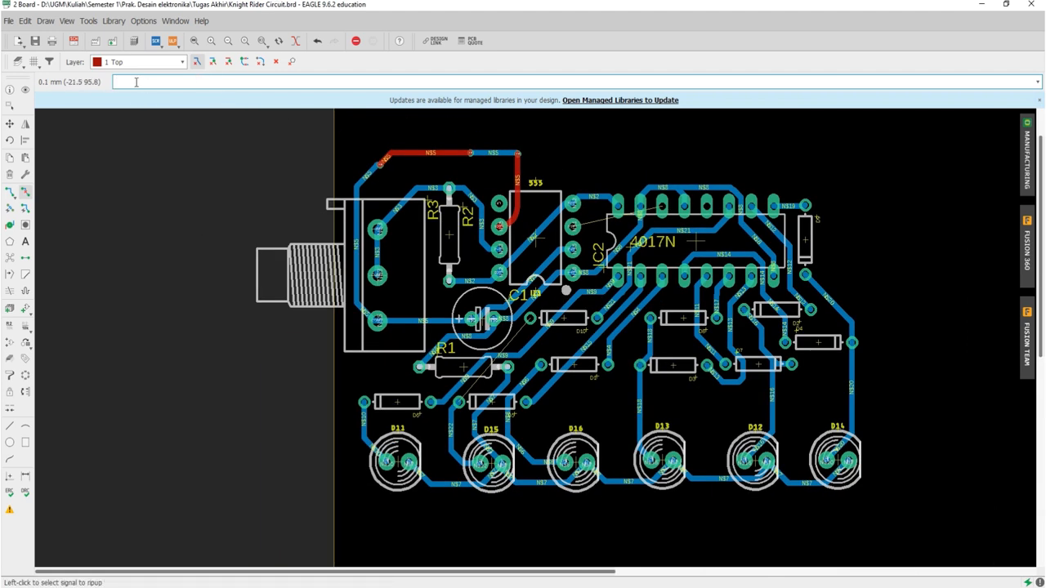
text(rast)
text(nest !)
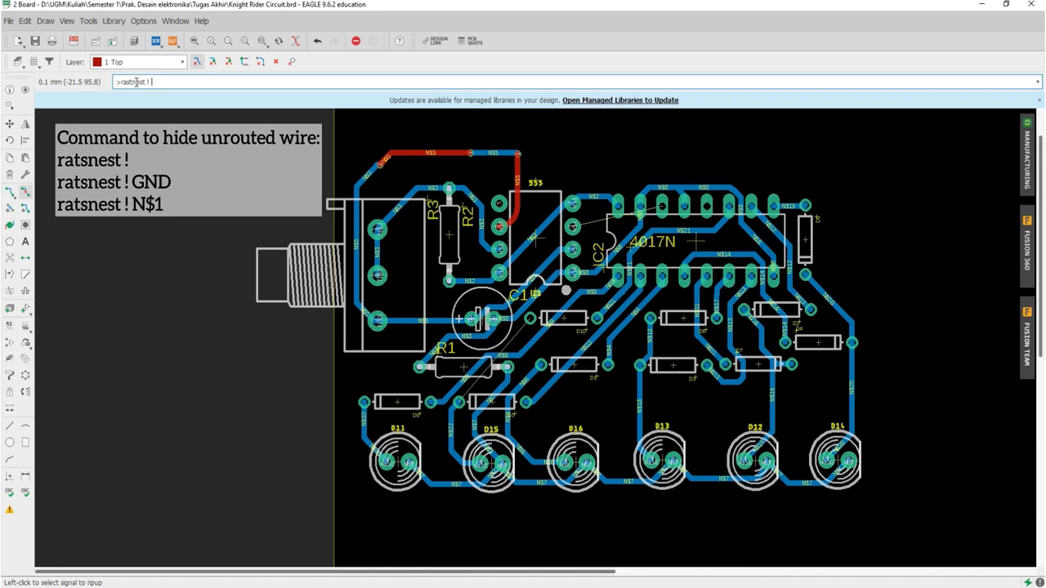
text(GN)
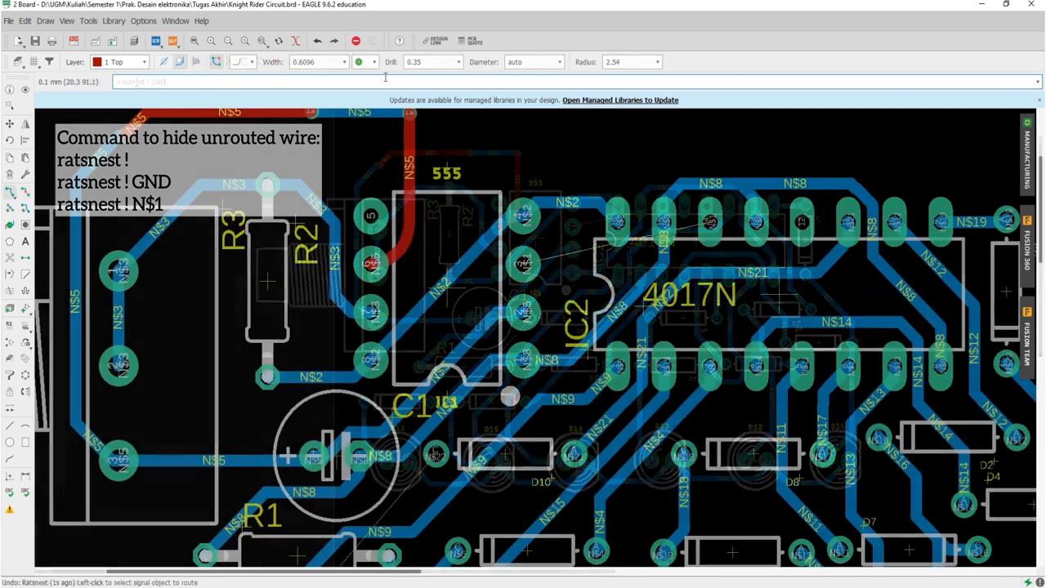
text(ras)
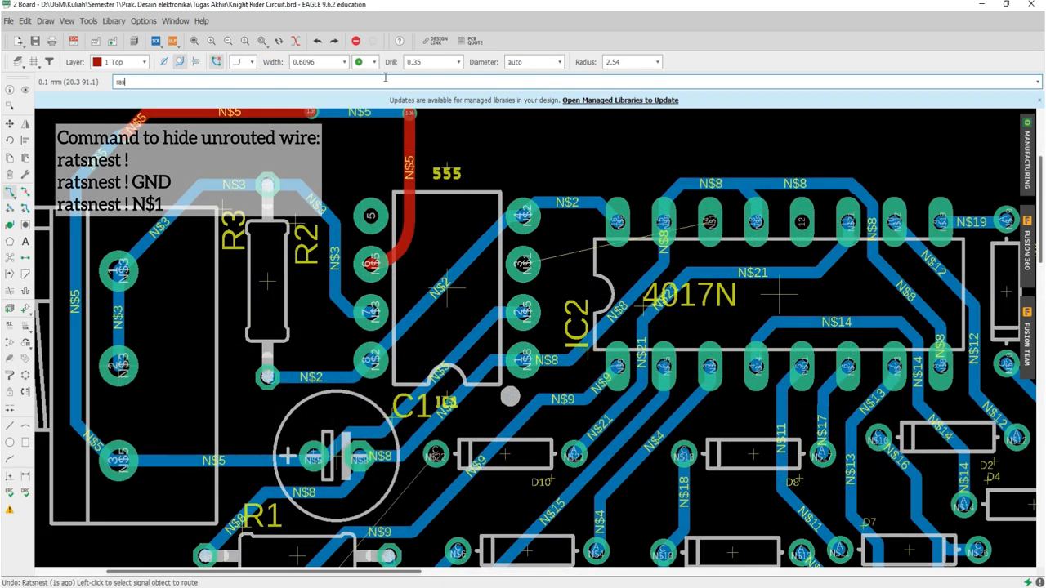
key(BackSpace)
text(tsnest ! GND)
key(Return)
Step: Try to hide the unrouted VCC airwires with the command ratsnest ! VCC
text(rat)
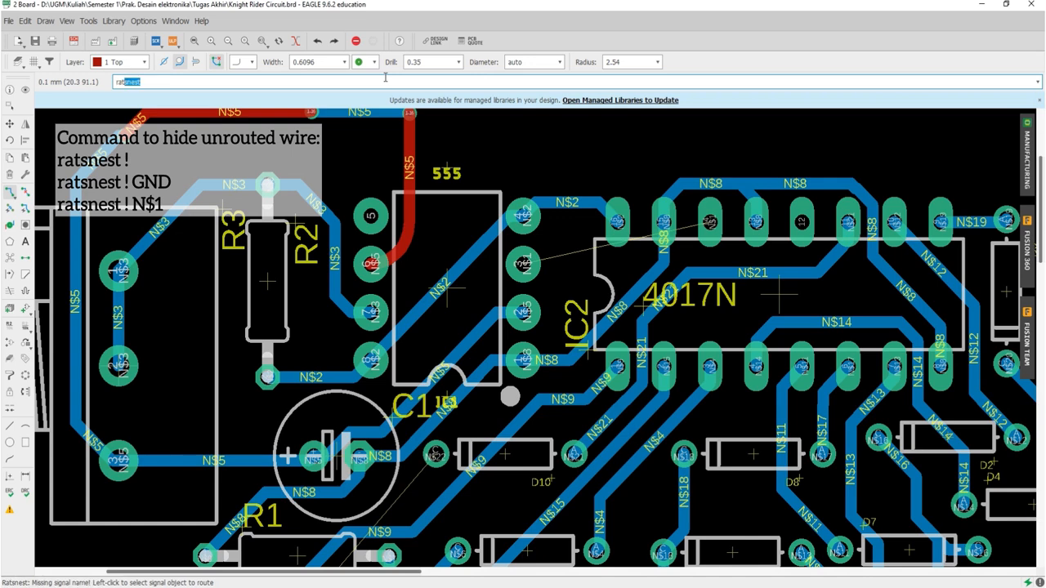
text(snest VC)
key(BackSpace)
key(BackSpace)
key(BackSpace)
text(! VCC)
key(Return)
Step: Hide the unrouted N$1 airwire between the 555 and the 4017N with the ratsnest command
text(ratsnest N)
key(BackSpace)
key(BackSpace)
key(BackSpace)
key(Return)
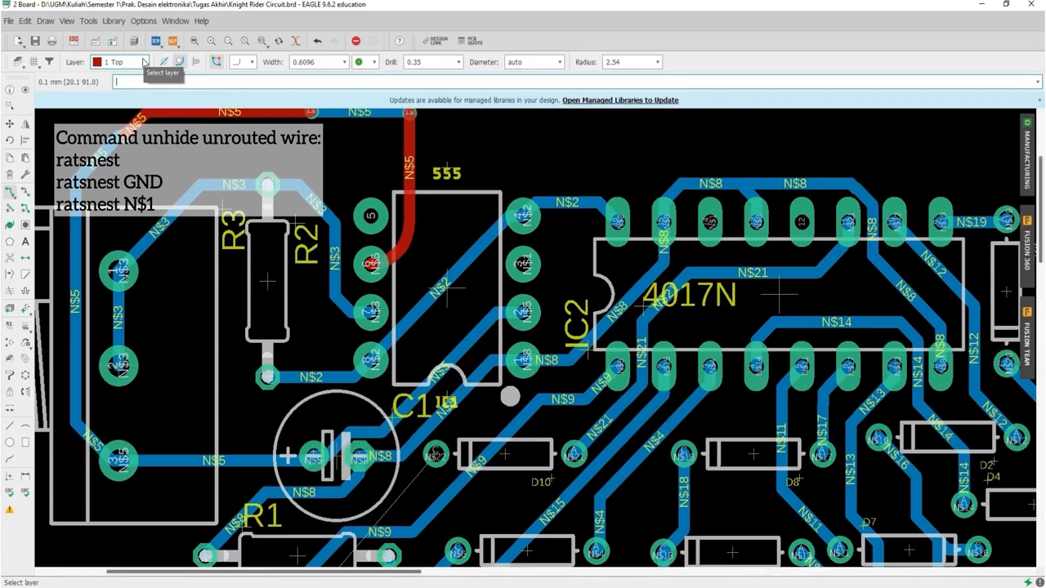
Step: Show the hidden N$1 airwire again with the command ratsnest N$1
text(ratsnest)
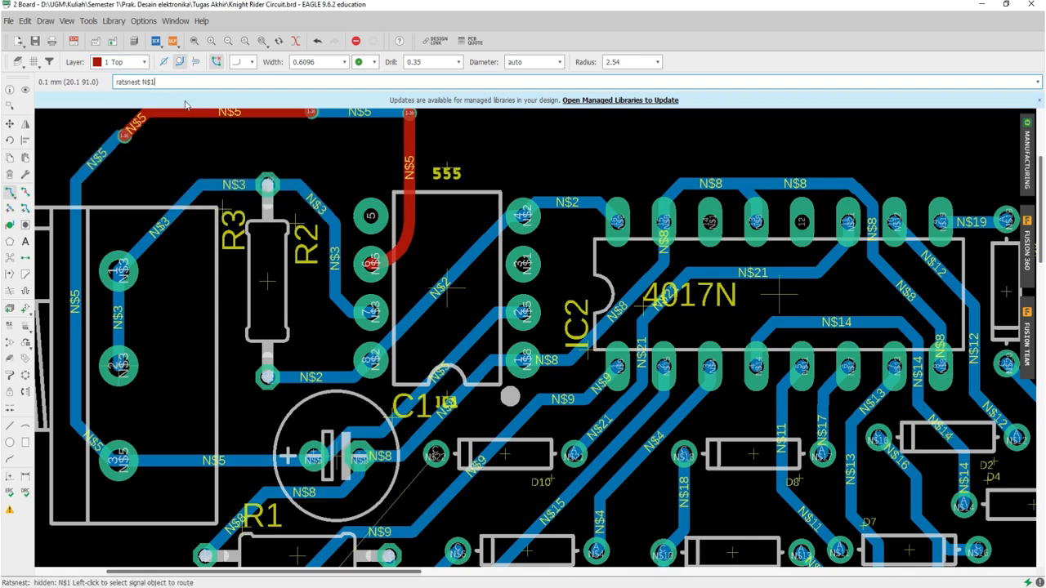
text( N$1)
key(Return)
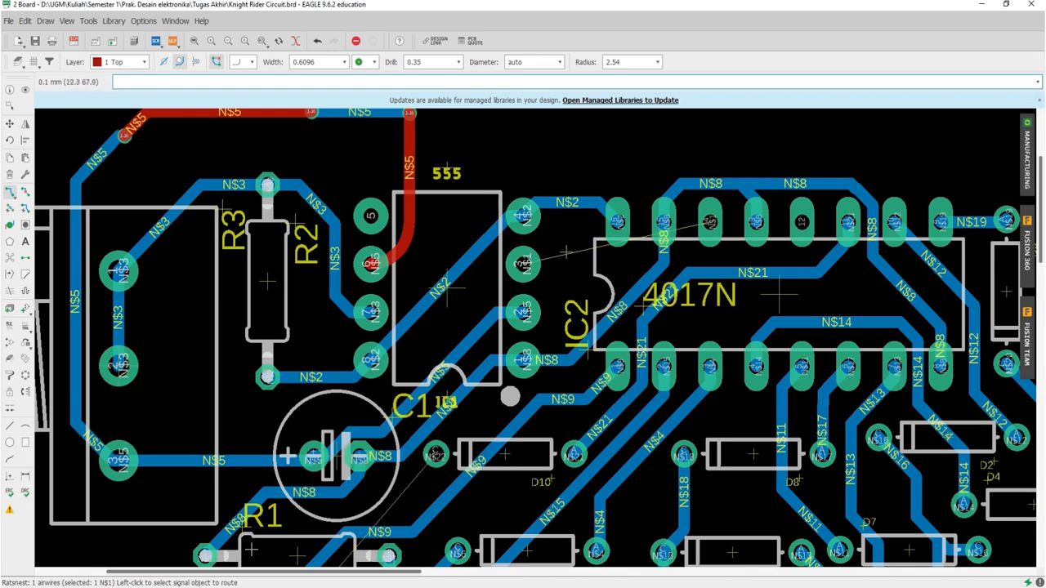
scroll(566, 252, down, 5)
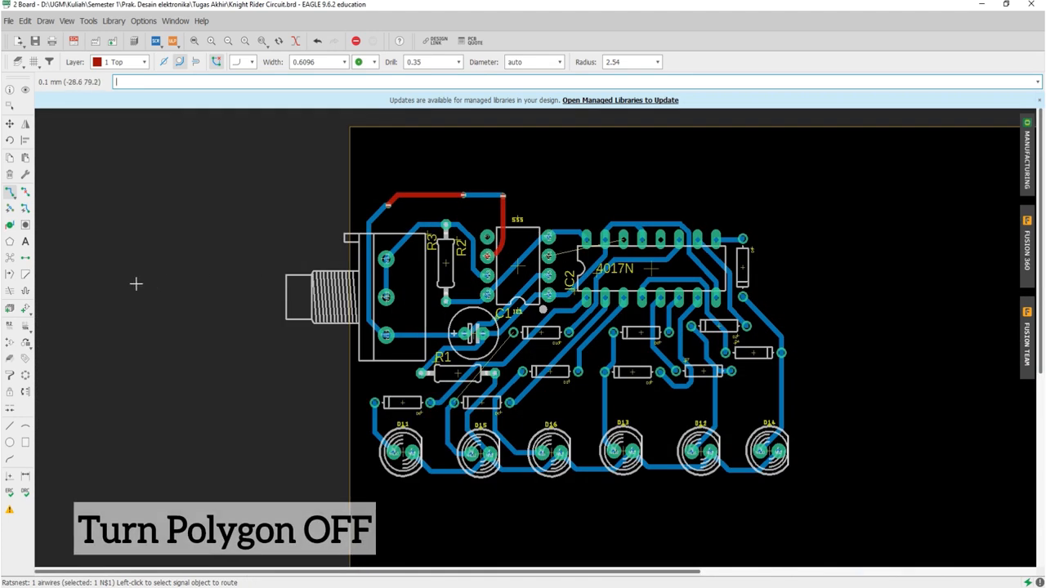
click(9, 241)
scroll(336, 223, up, 2)
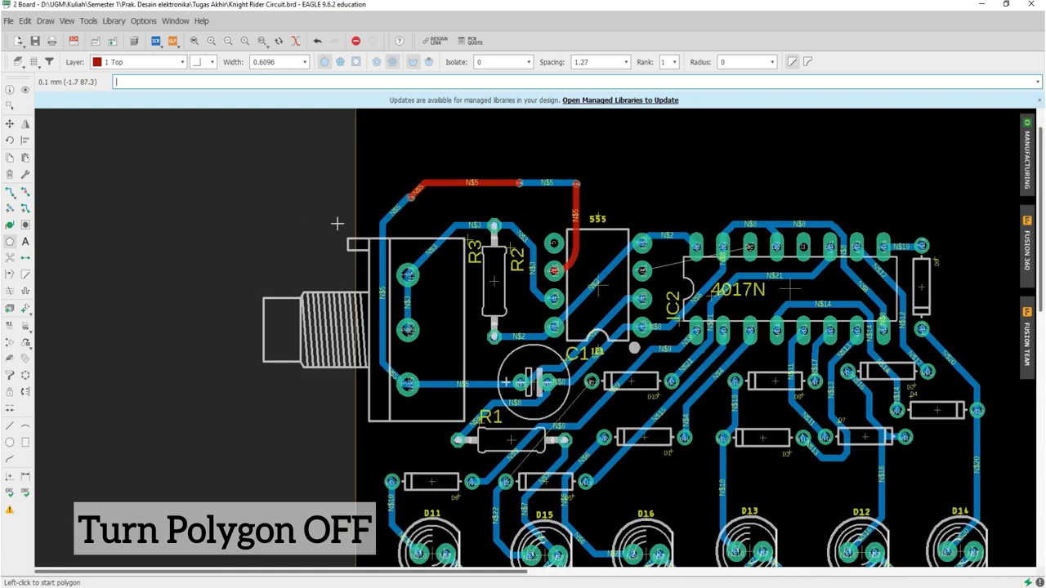
scroll(355, 158, up, 3)
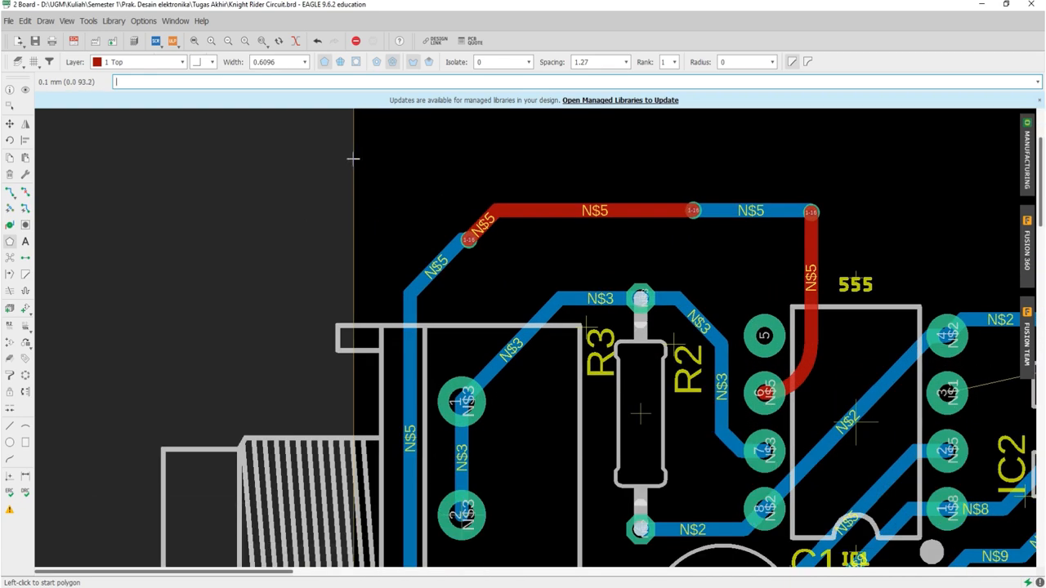
click(353, 158)
scroll(351, 205, down, 3)
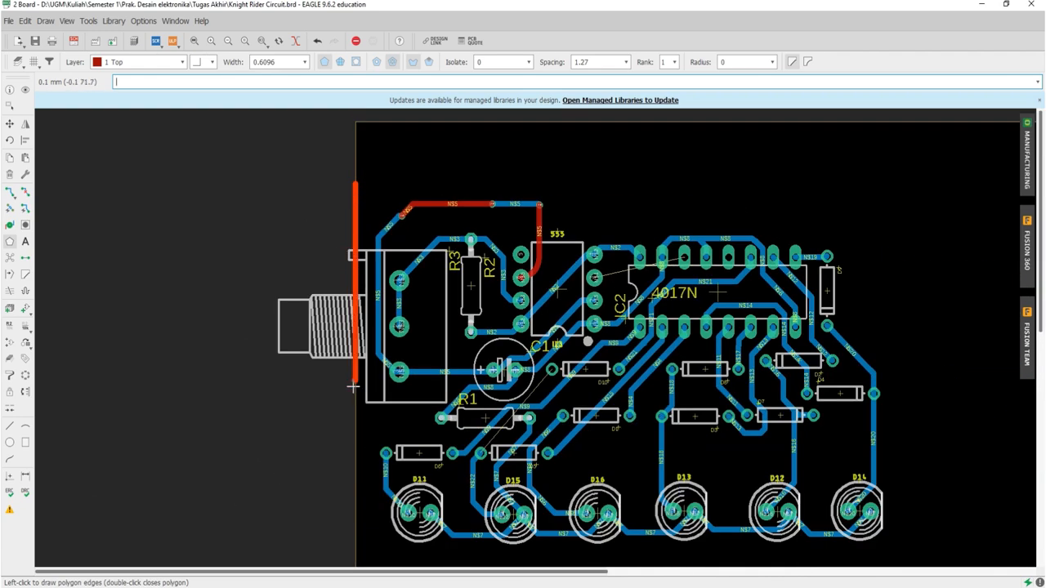
click(381, 561)
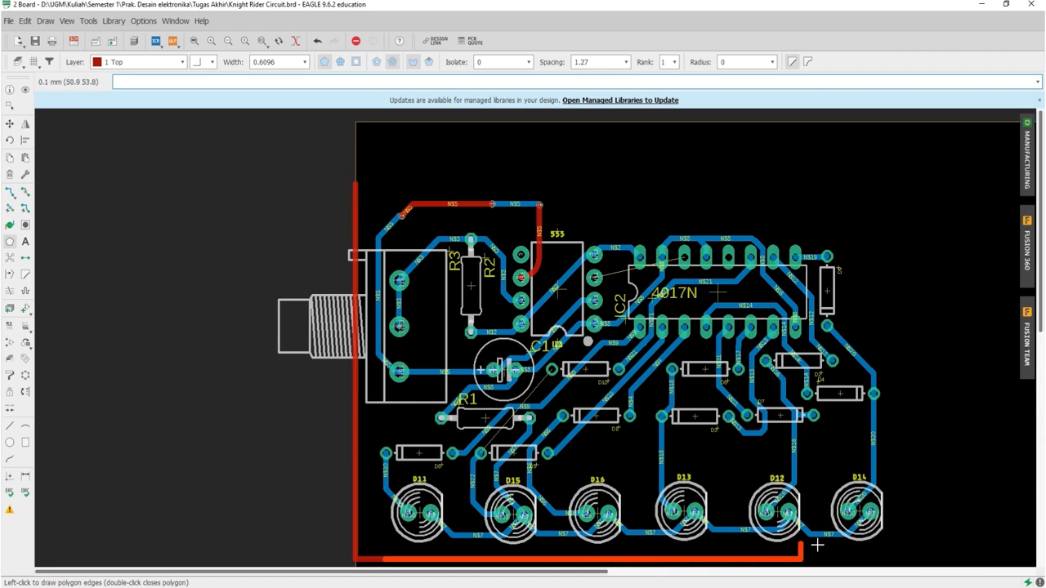
key(Escape)
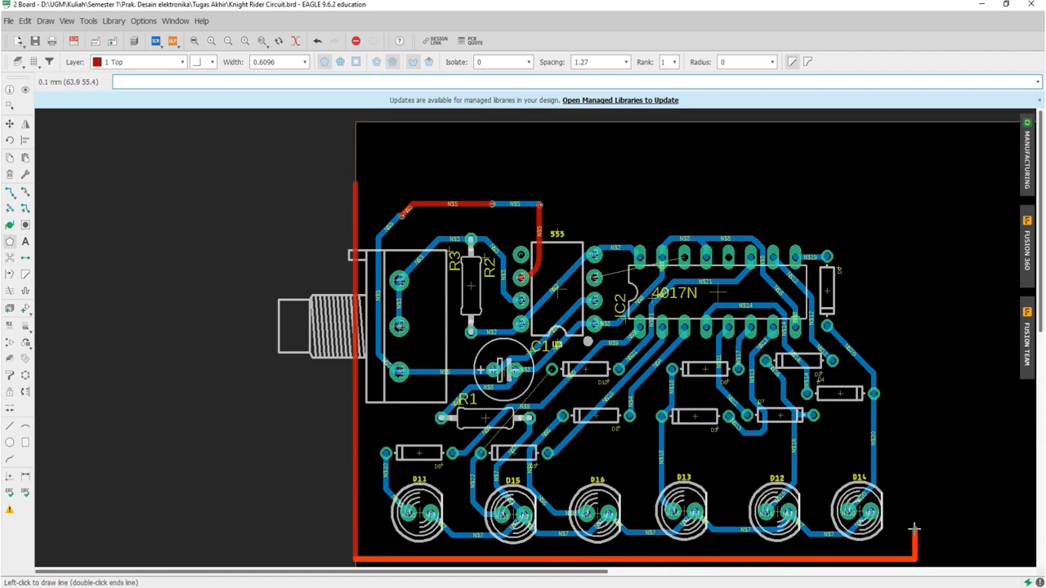
key(Escape)
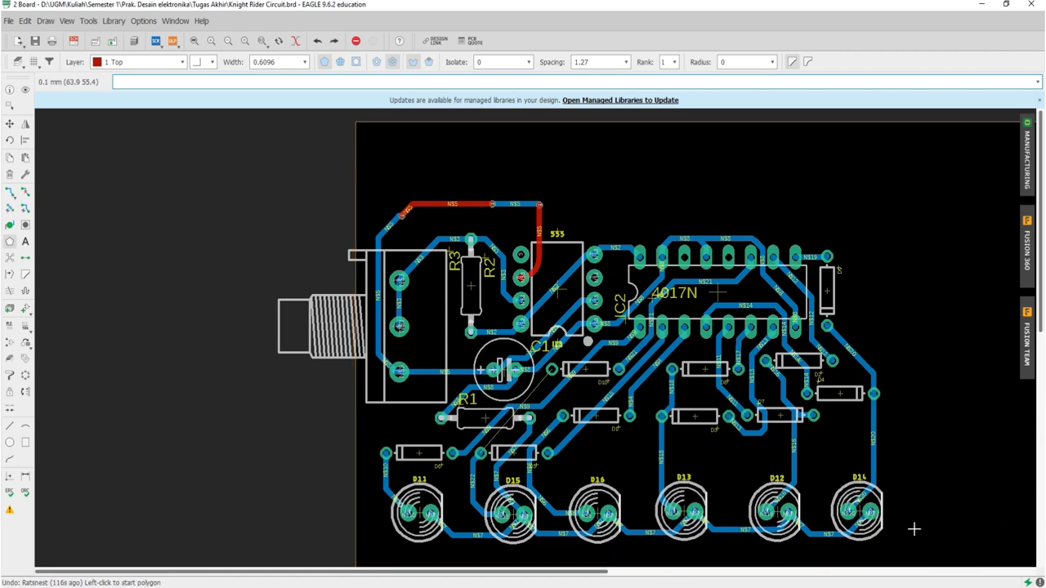
Step: Draw a polygon outline about 63 mm wide around the whole circuit on layer 16 Bottom, with a line width of 0.4064
click(337, 201)
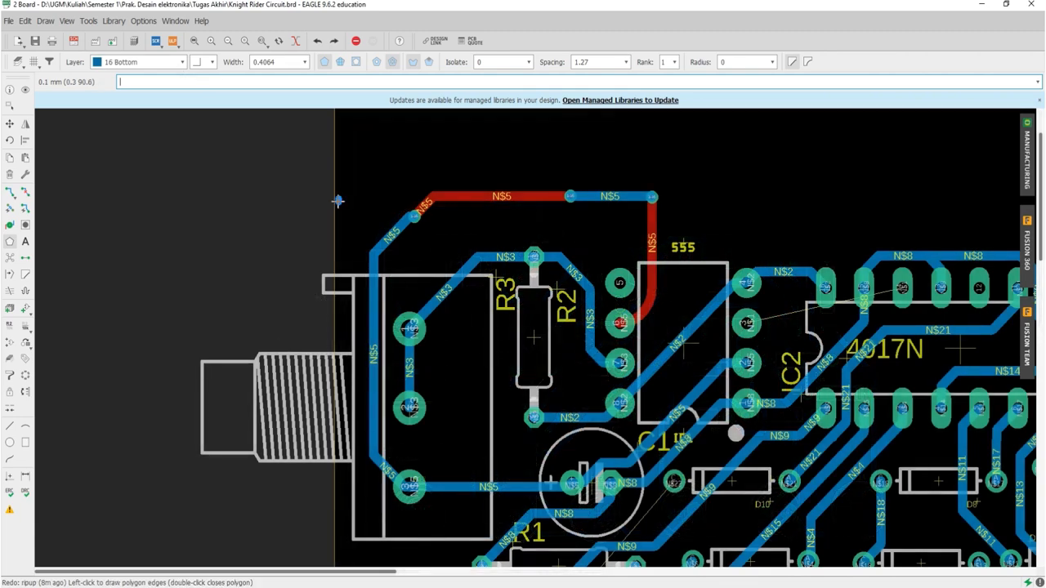
scroll(345, 307, down, 3)
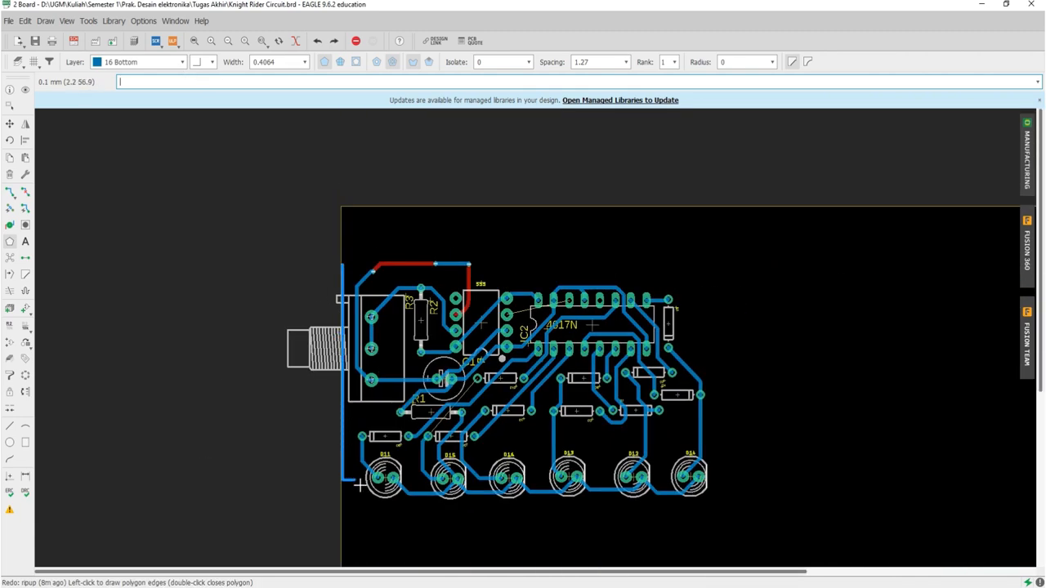
click(341, 521)
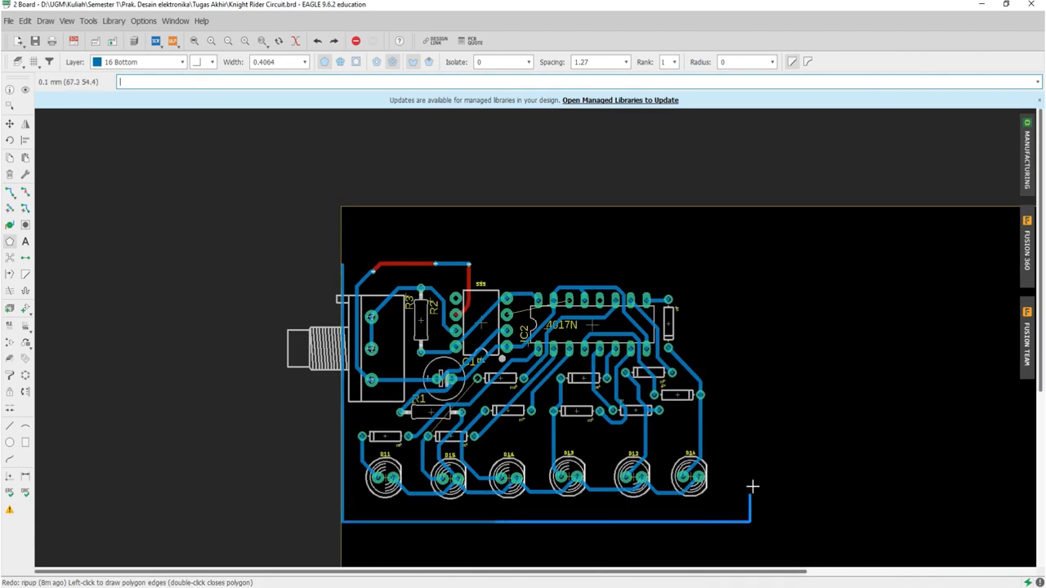
click(726, 320)
scroll(540, 245, up, 3)
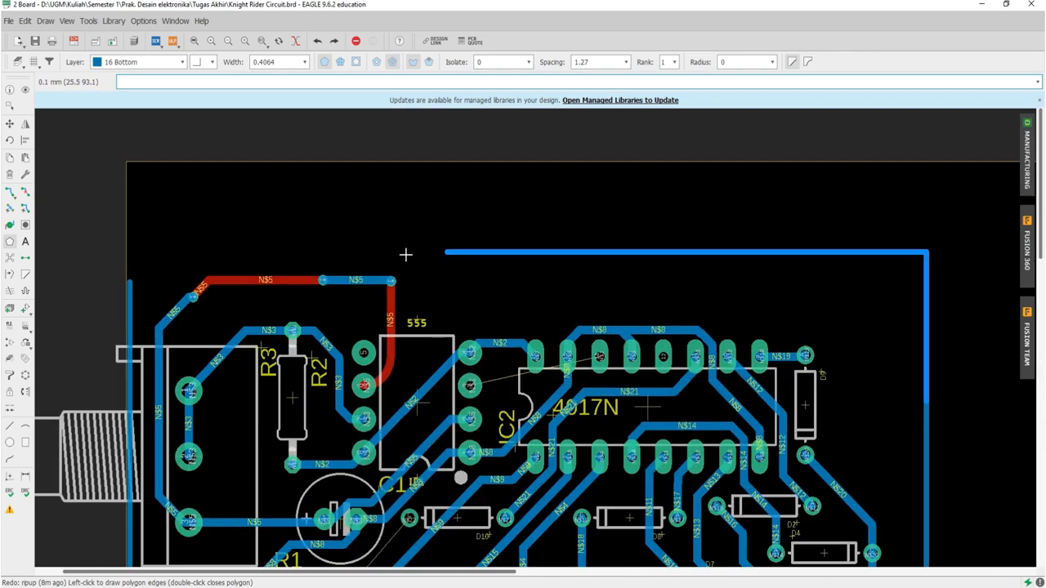
scroll(409, 255, up, 1)
click(116, 238)
Step: Close the bottom-layer polygon at its starting point near the board's upper-left corner and assign it the signal name GND
scroll(62, 248, up, 1)
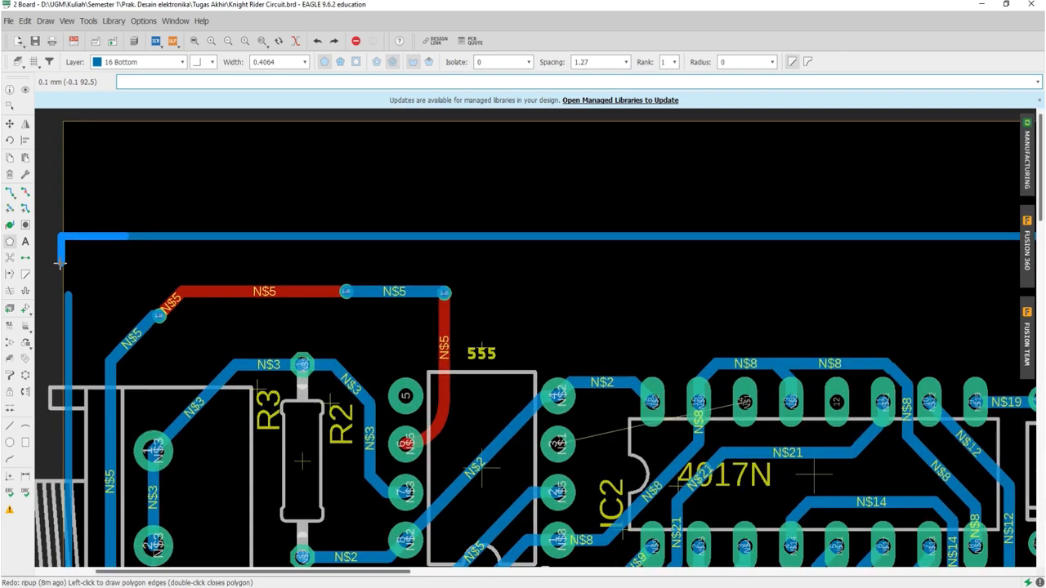
scroll(61, 270, up, 1)
scroll(64, 290, up, 1)
scroll(63, 296, up, 1)
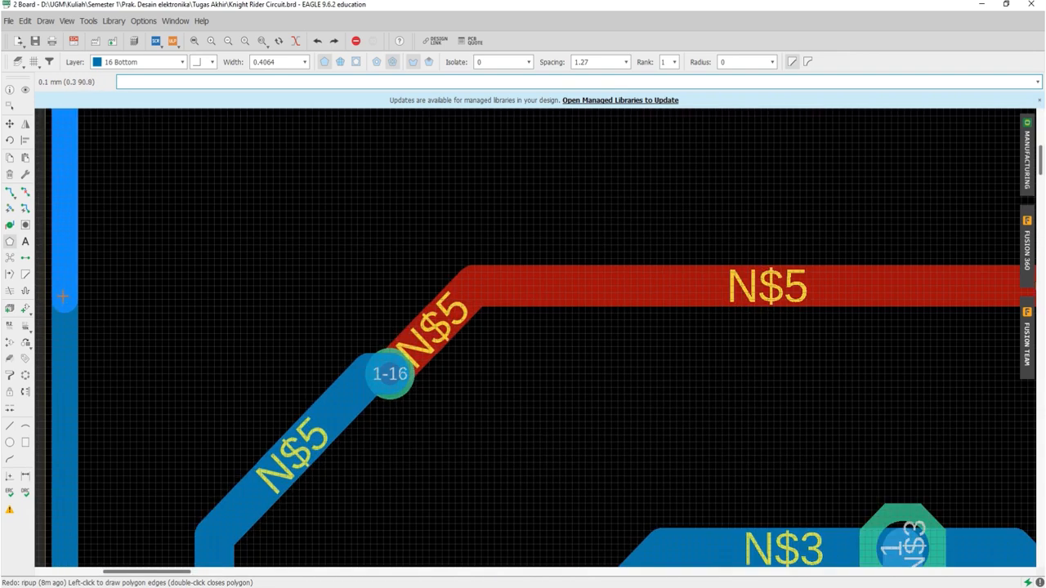
double_click(63, 297)
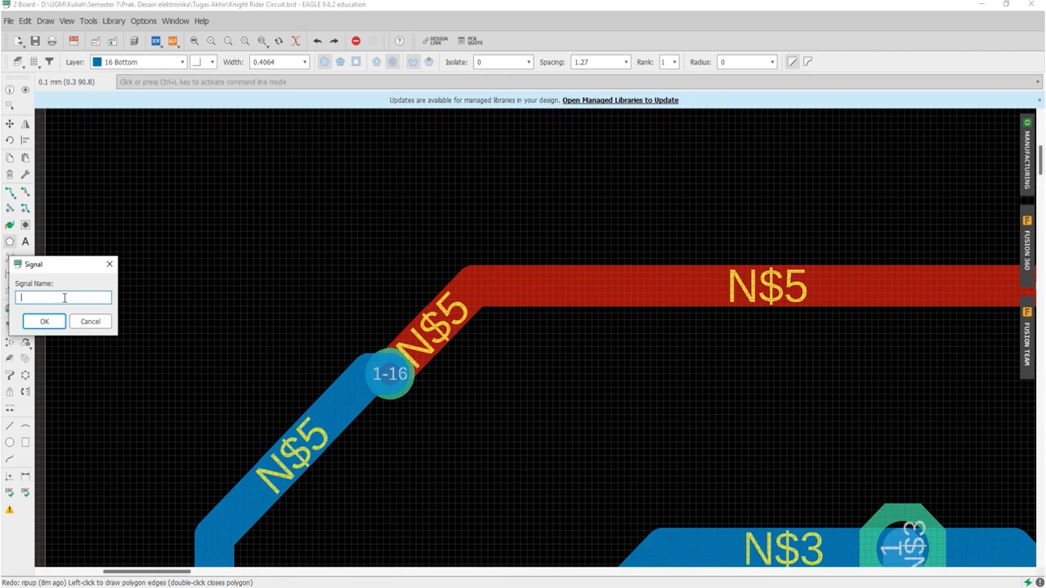
text(GND)
key(Return)
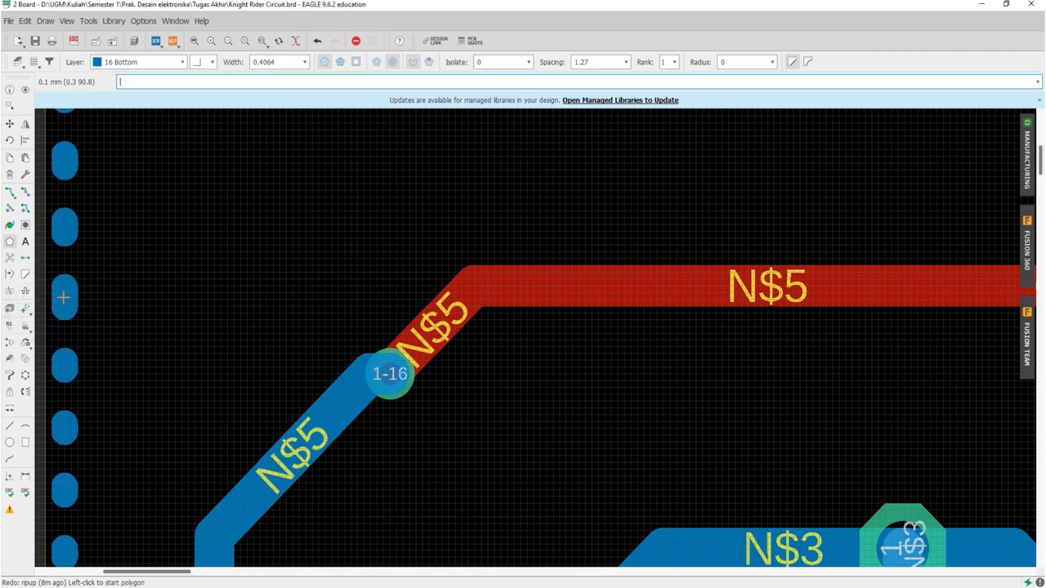
scroll(63, 297, down, 8)
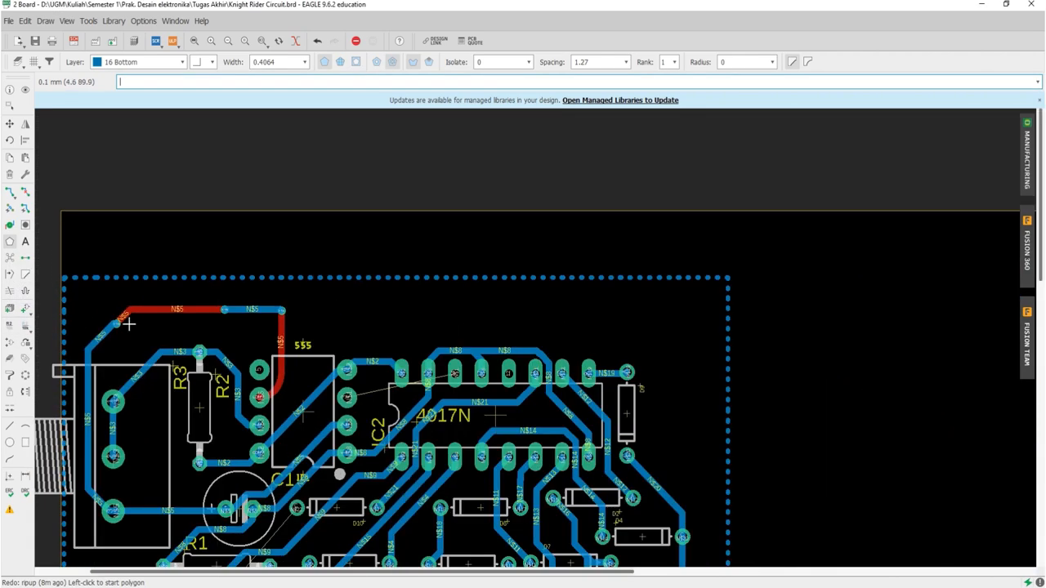
scroll(395, 382, up, 3)
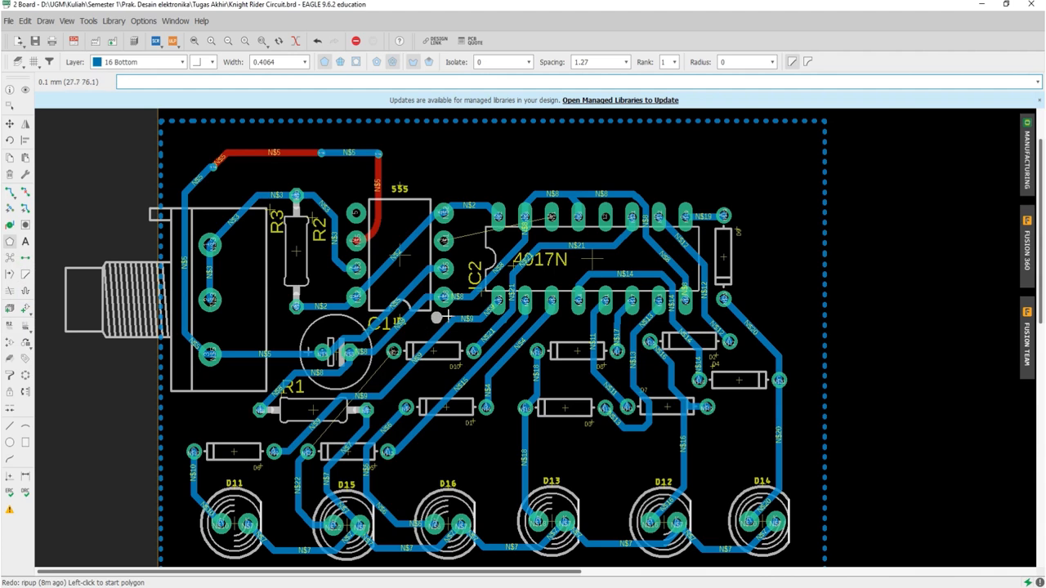
scroll(446, 316, down, 1)
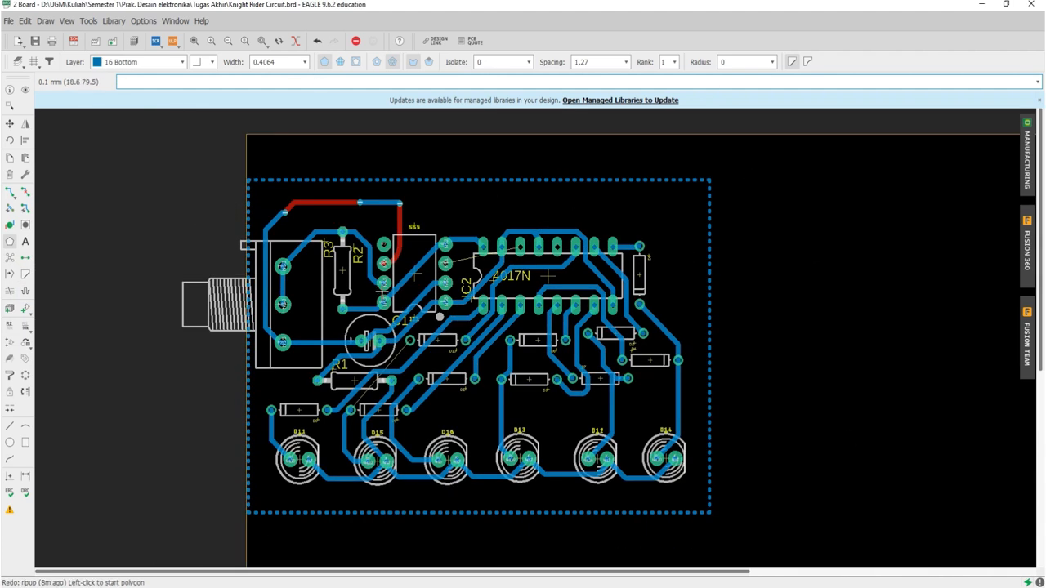
Step: Fill the GND polygon with Ratsnest, set the polygon spacing to 1.9304, and recalculate to inspect the clearances
click(8, 264)
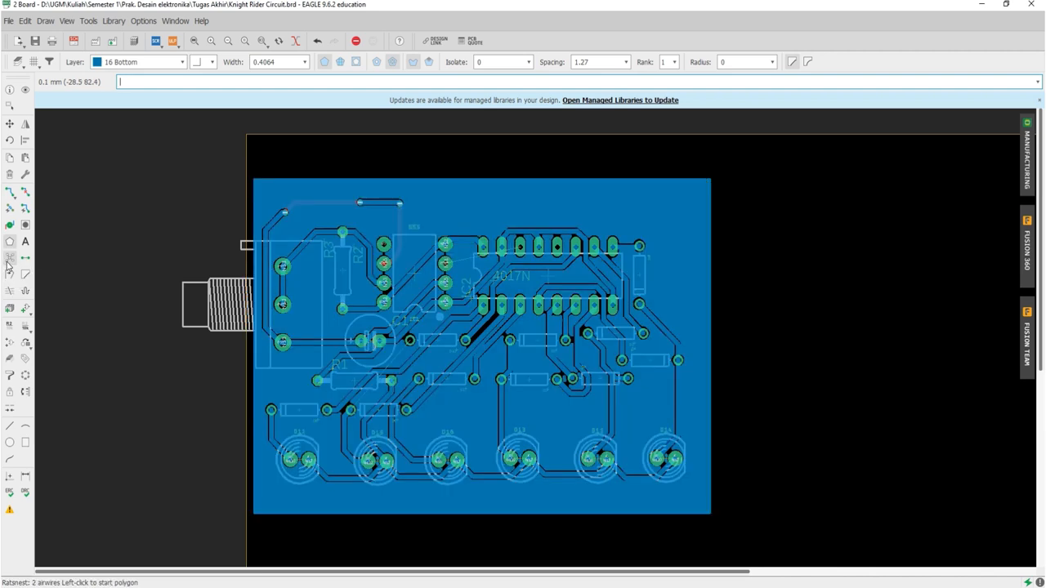
click(605, 62)
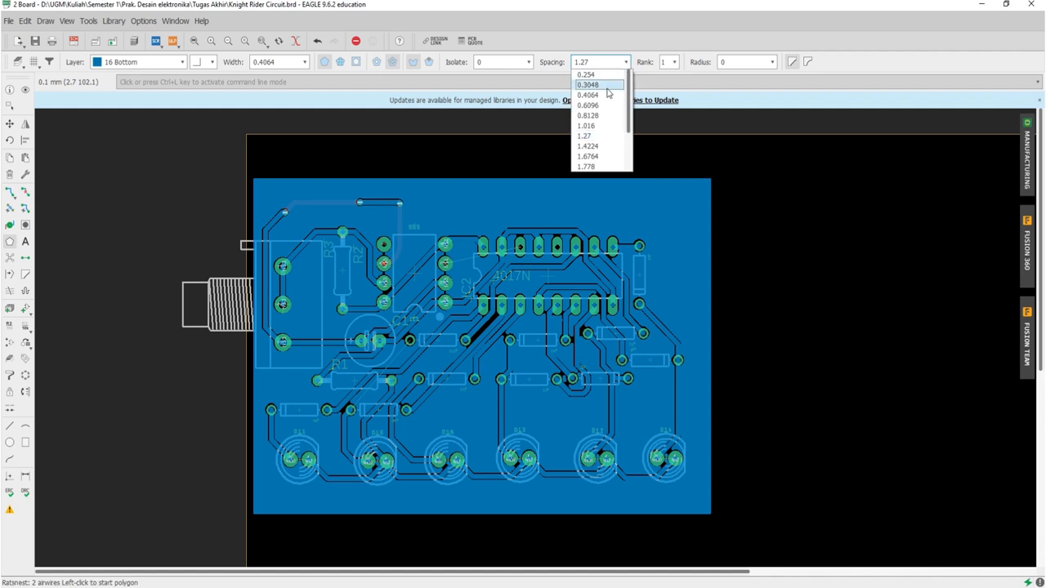
scroll(593, 139, down, 1)
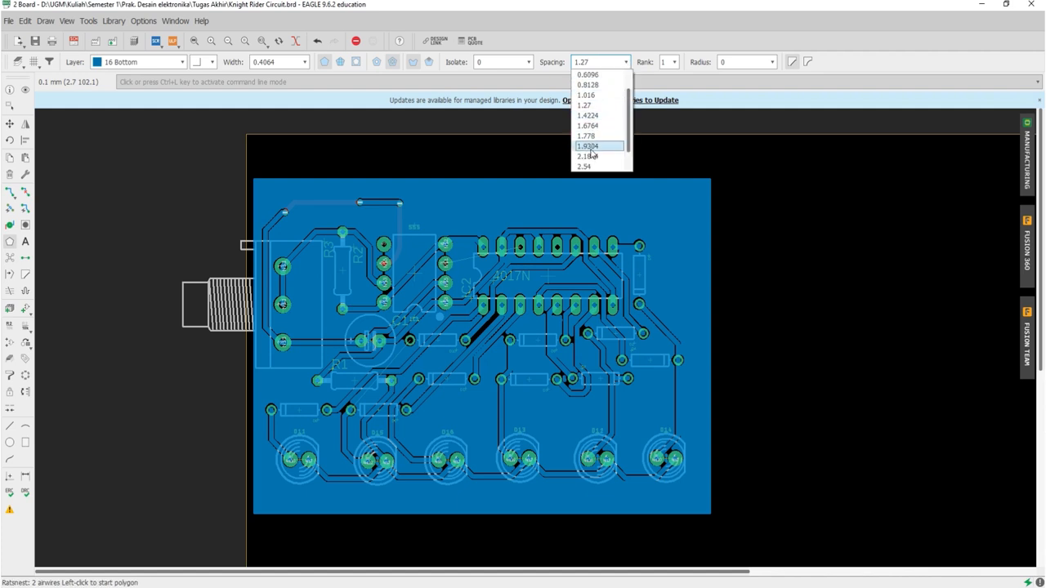
click(589, 146)
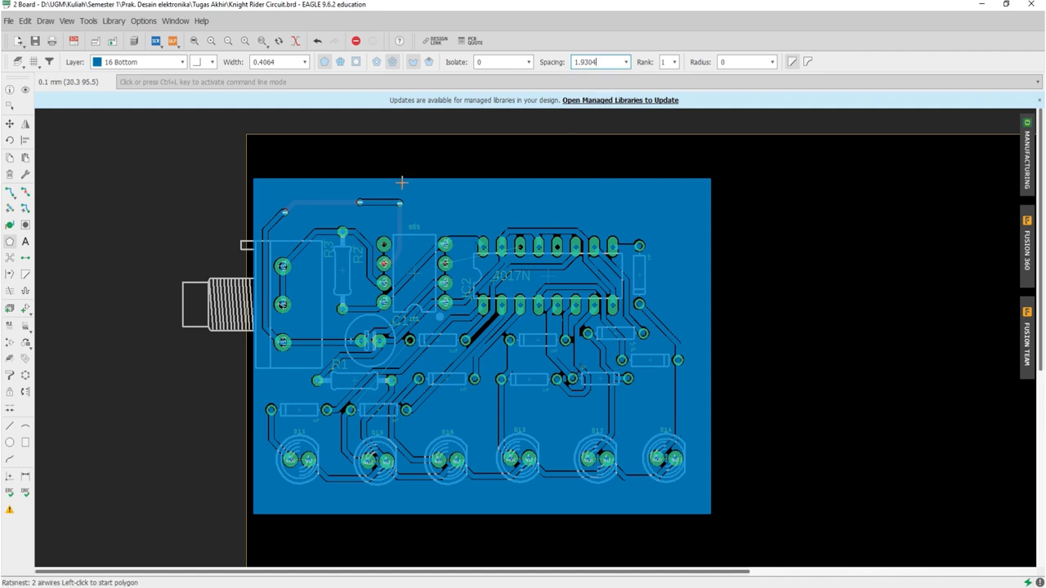
click(9, 258)
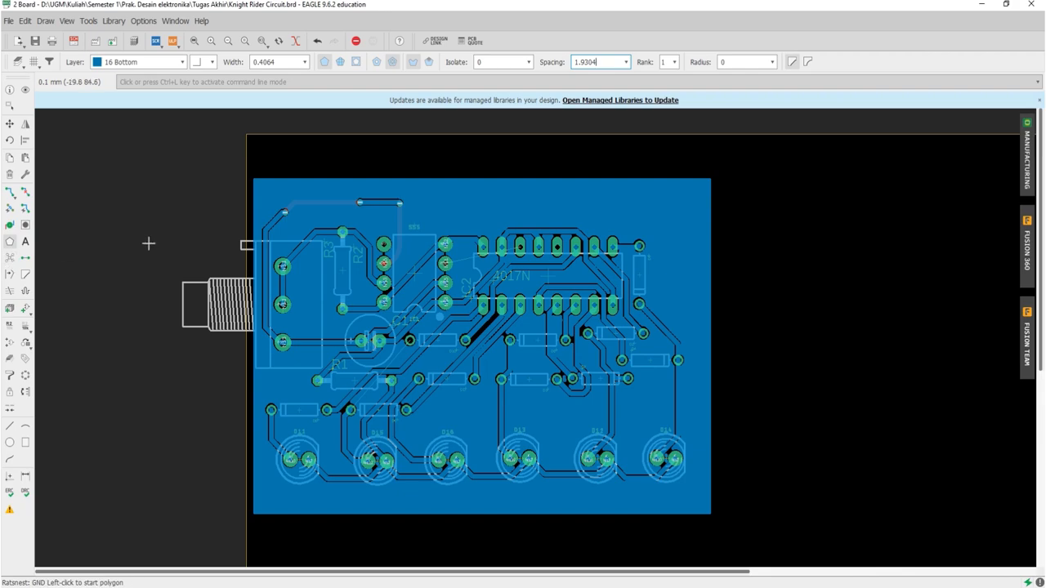
scroll(422, 291, up, 4)
scroll(421, 291, down, 2)
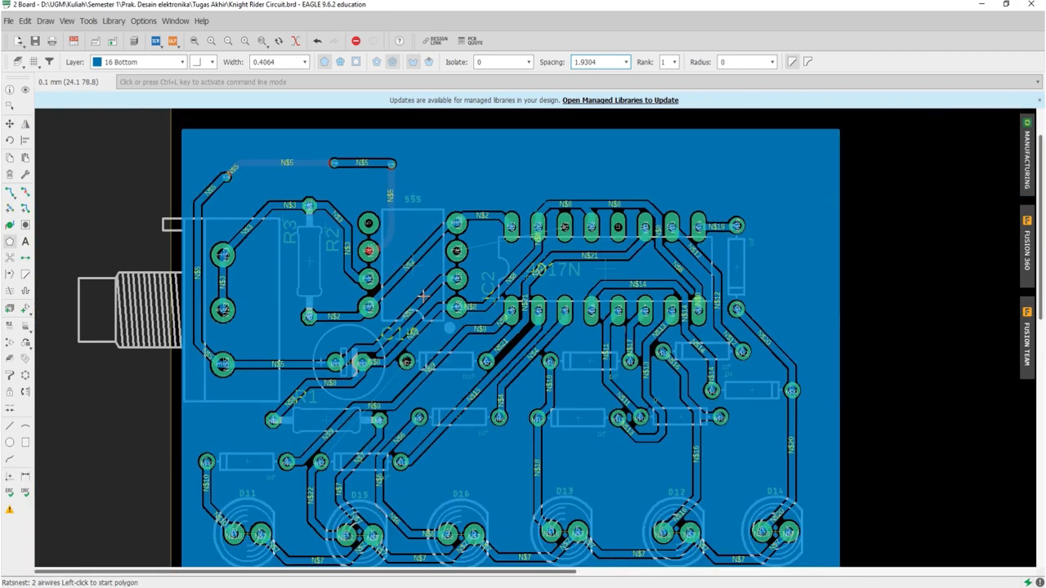
scroll(422, 291, up, 2)
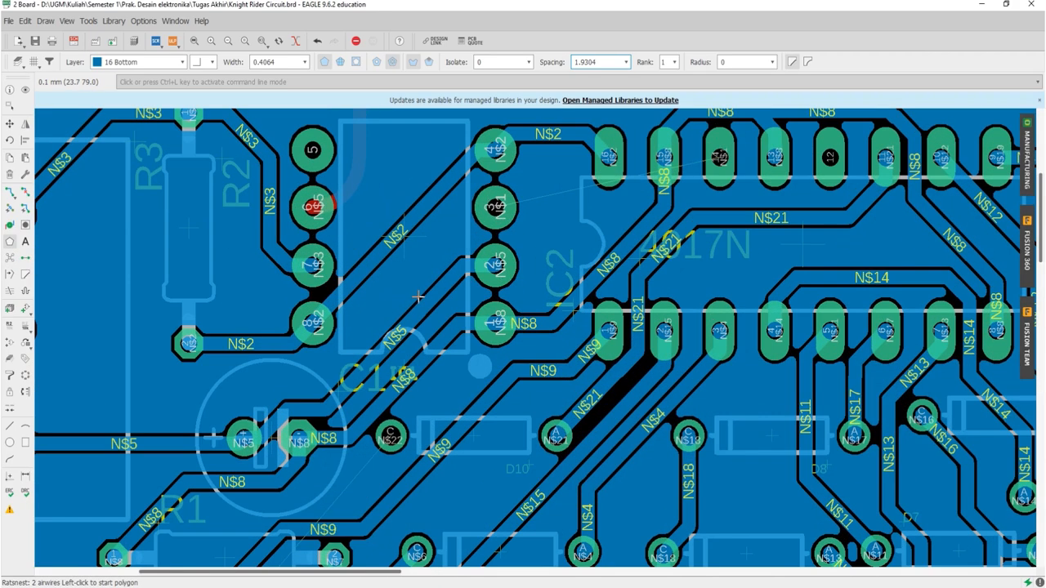
Step: Set the Polygon tool's isolate distance to 1.27 and recalculate the ratsnest
click(522, 65)
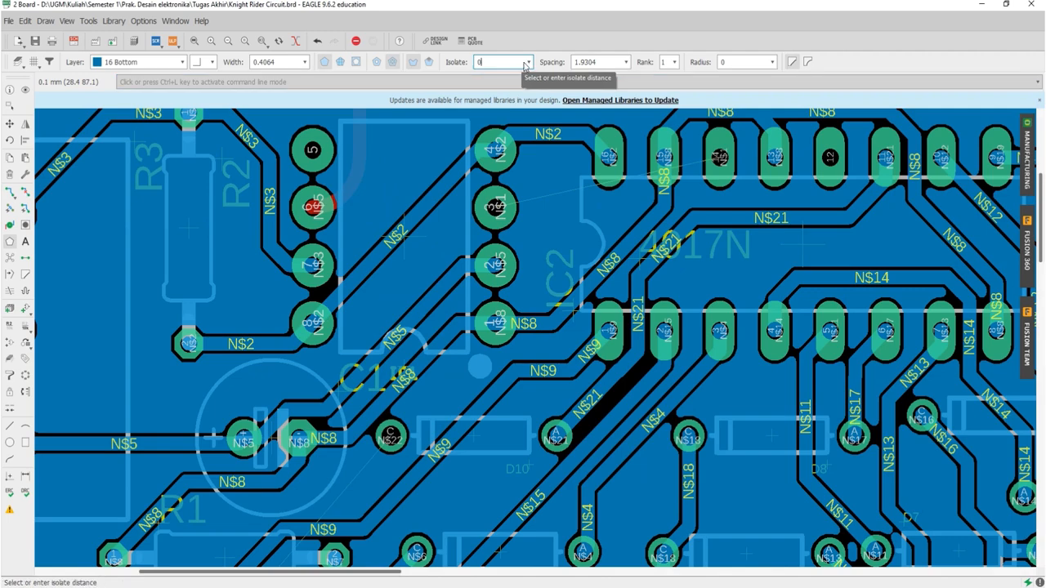
click(528, 63)
click(490, 145)
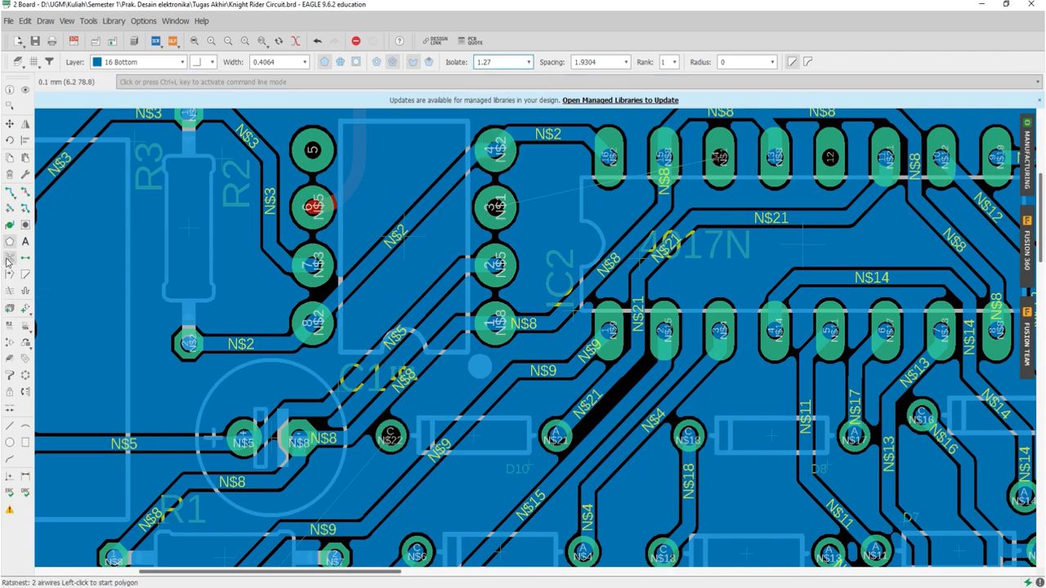
scroll(270, 258, down, 2)
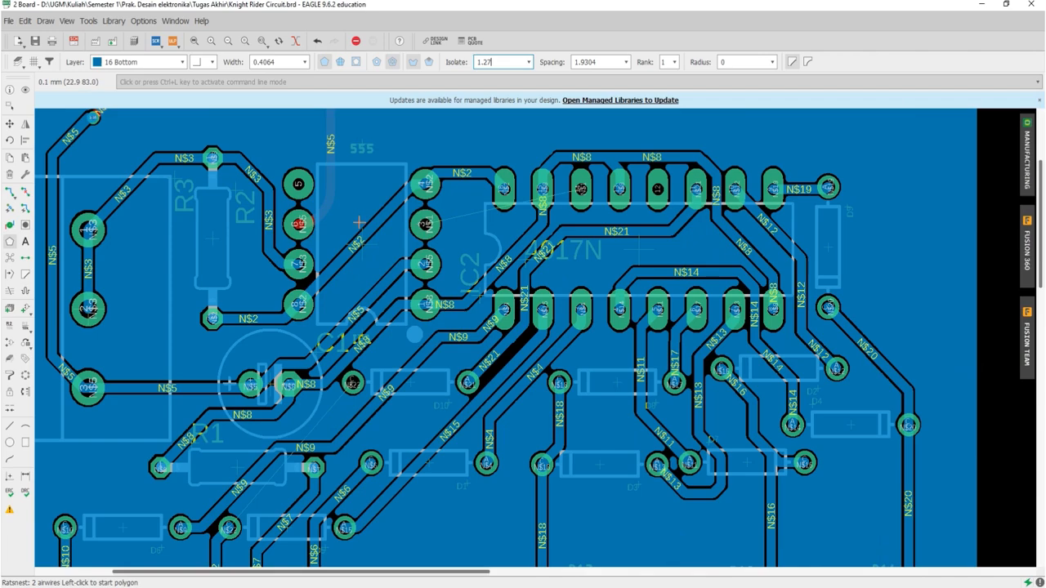
scroll(363, 228, down, 3)
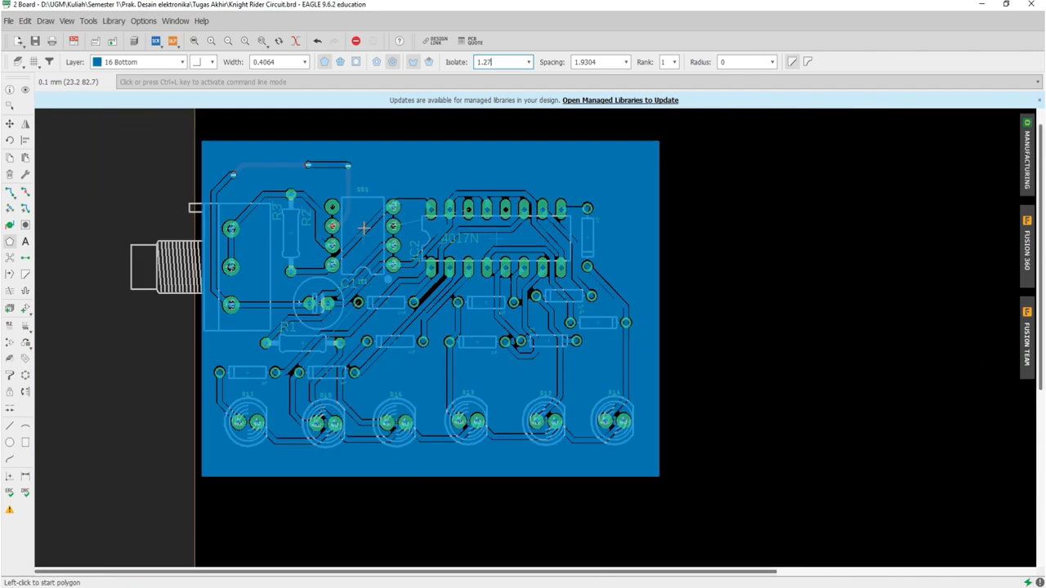
Step: Edit the properties of the existing GND polygon, setting its isolate distance to 1.27
right_click(397, 143)
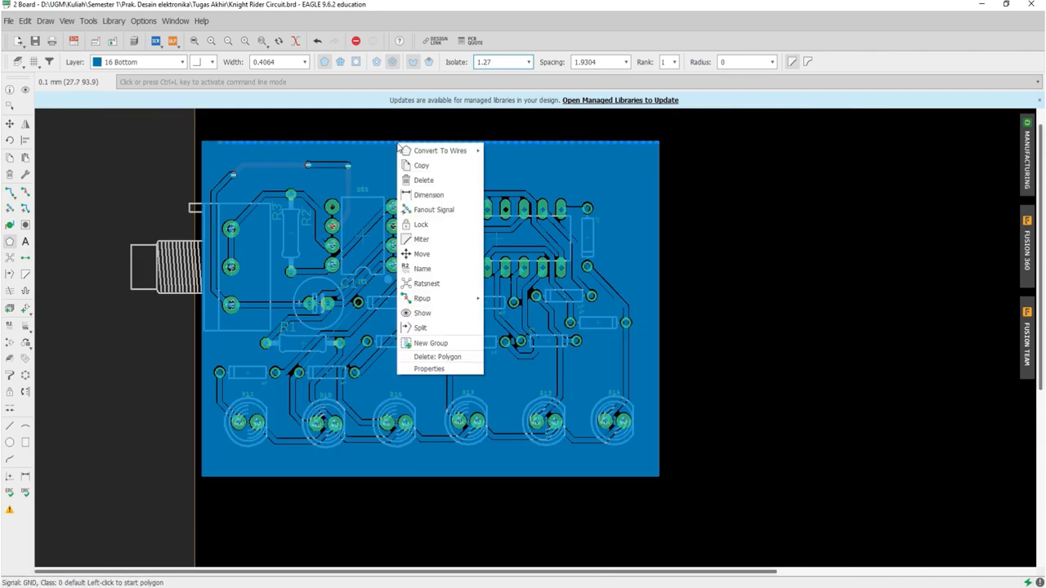
click(444, 370)
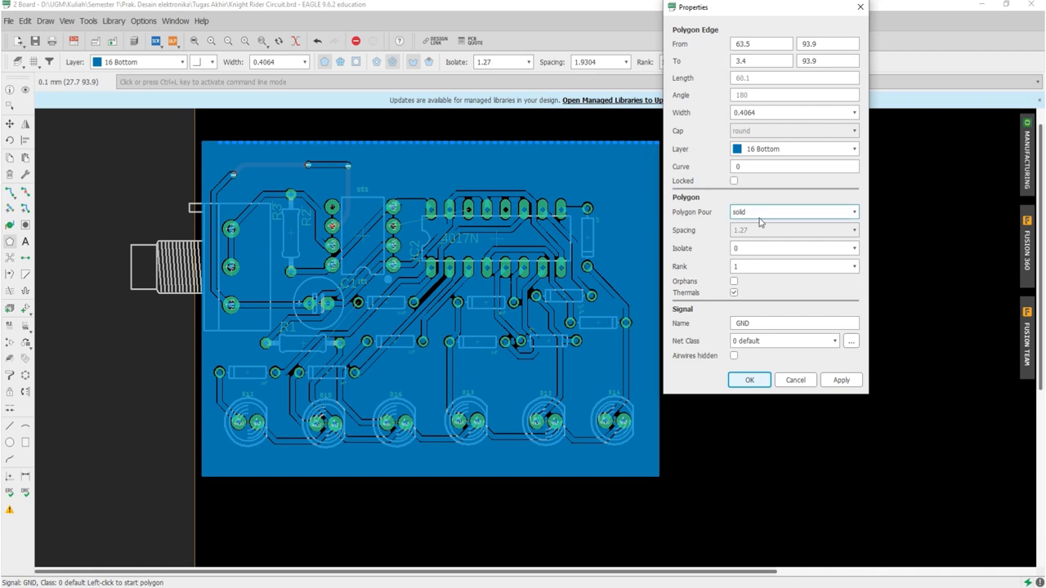
click(812, 247)
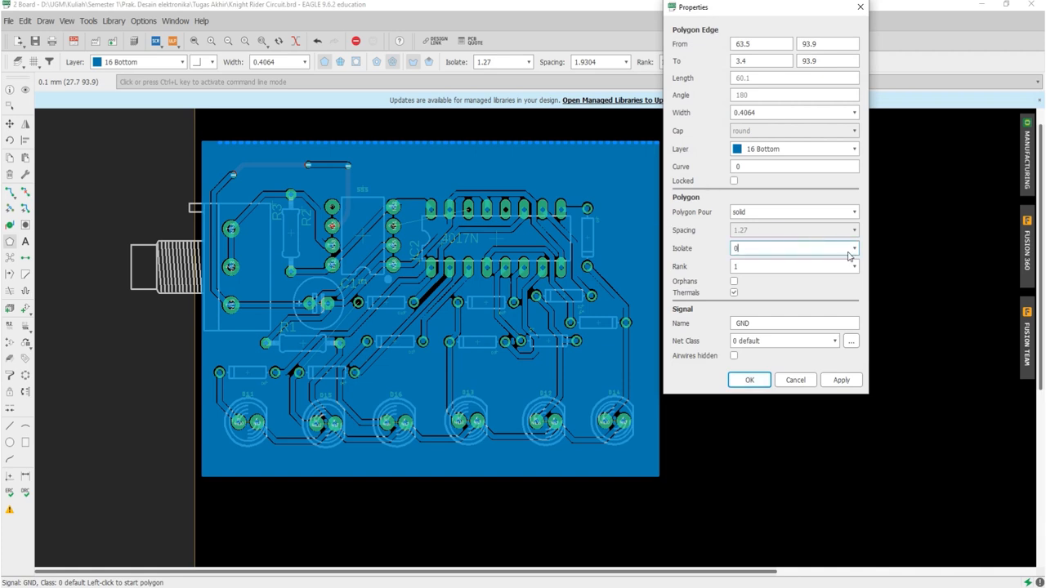
click(853, 250)
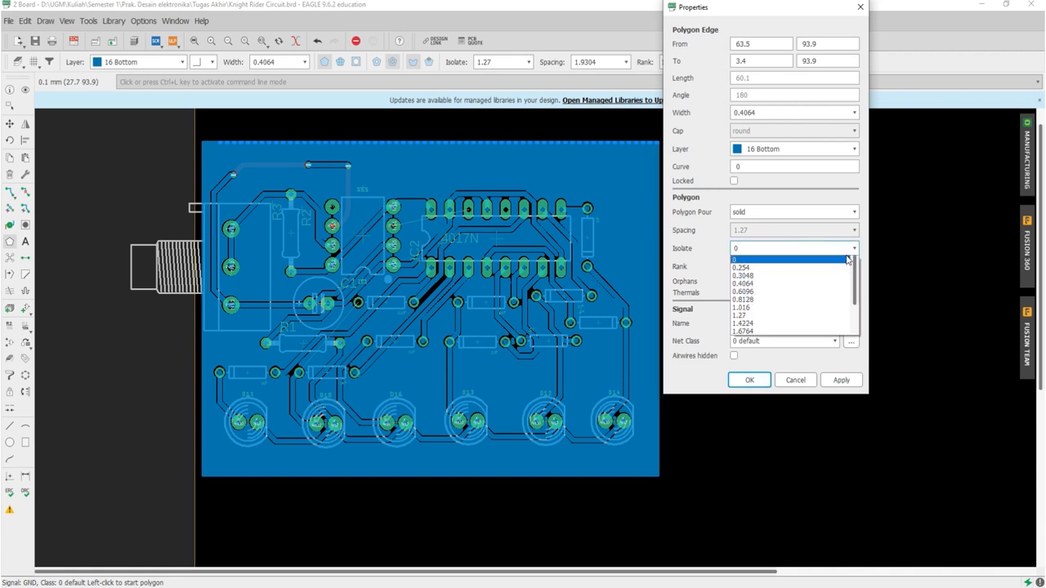
click(769, 315)
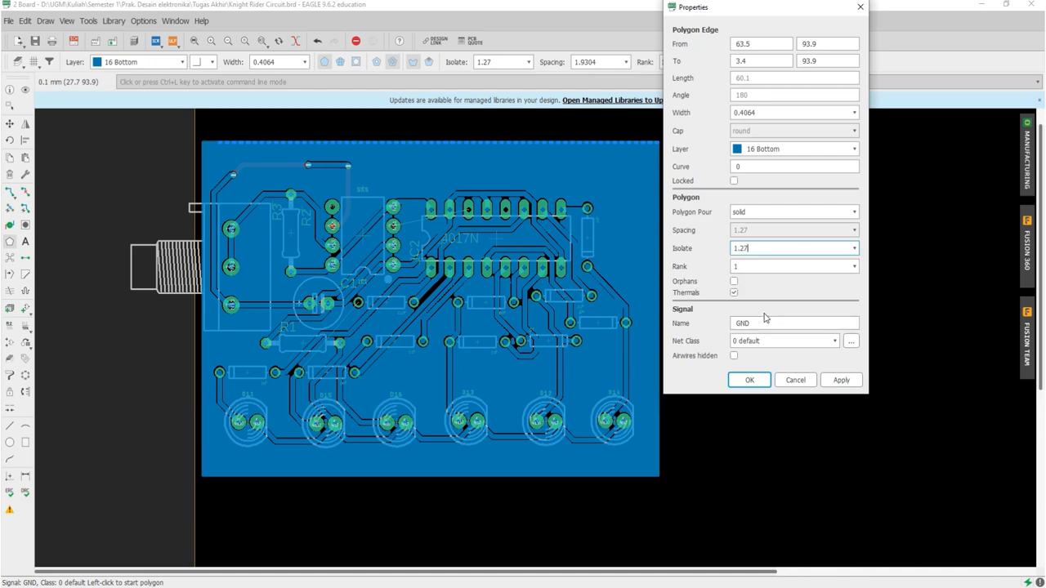
click(761, 380)
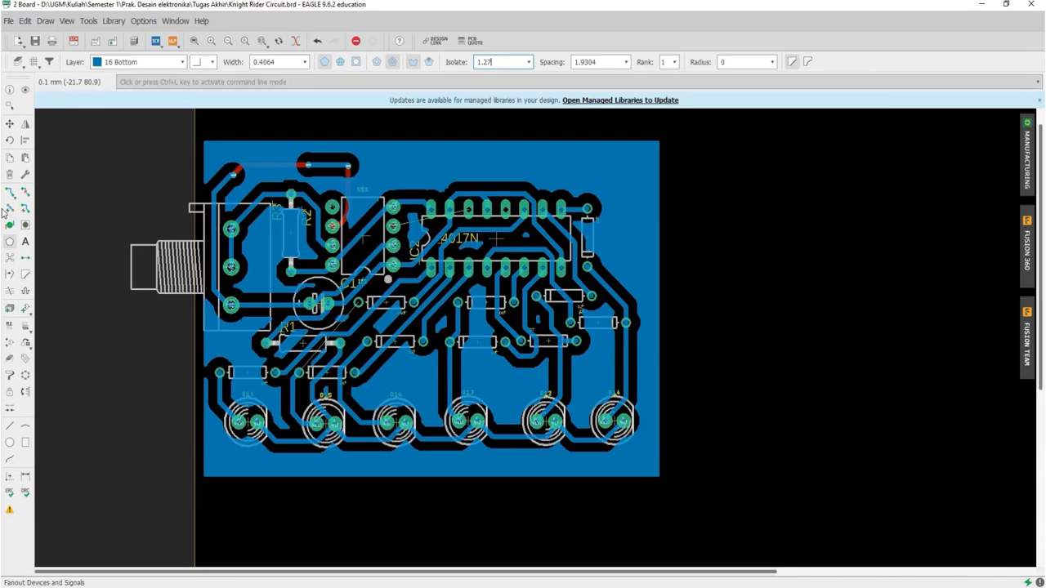
Step: Rip up the GND polygon's fill and disable polygon processing with the command set poly off, checking it with Ratsnest
click(25, 196)
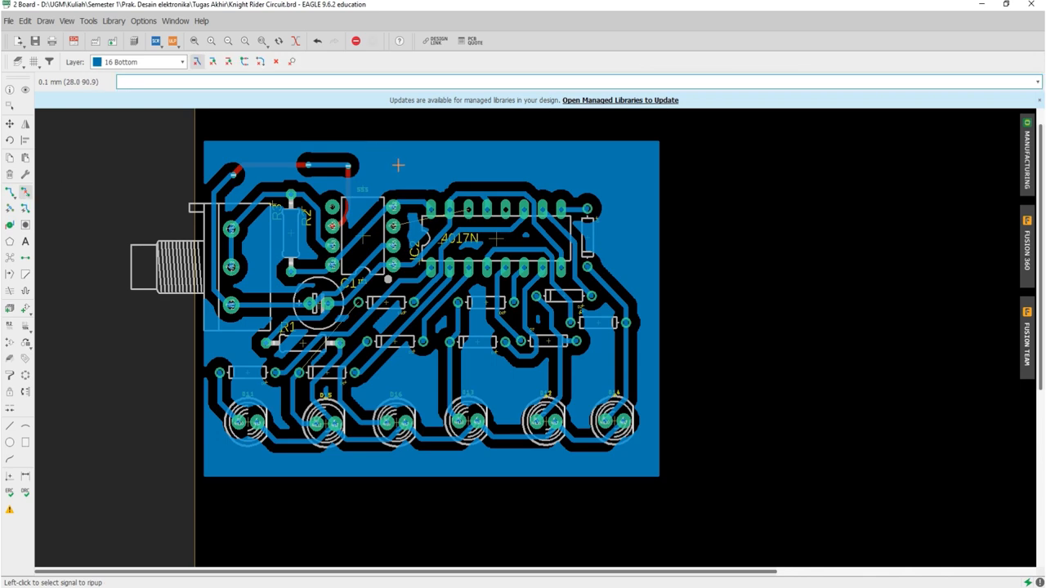
click(402, 143)
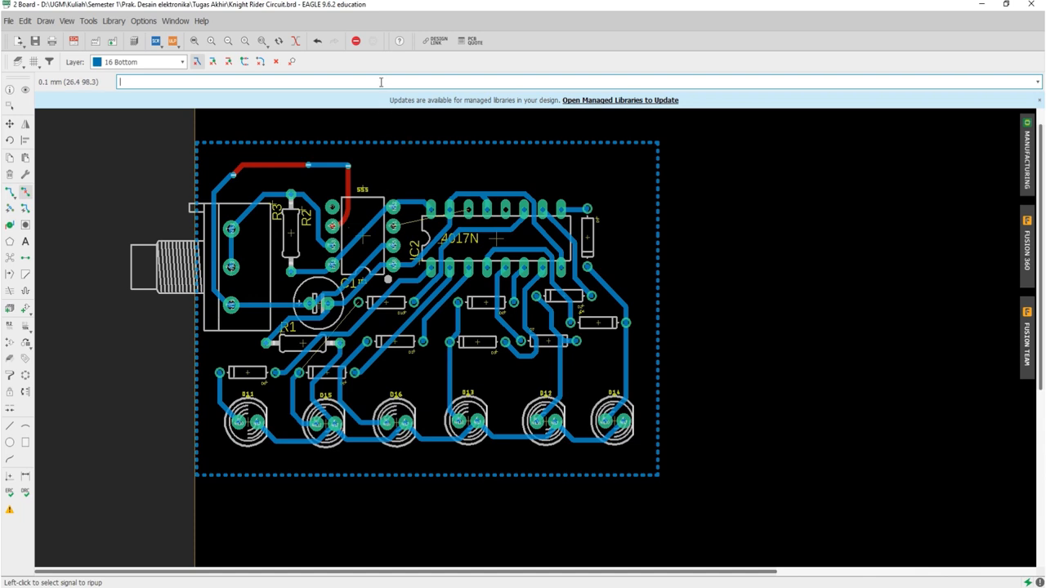
text(set poly off)
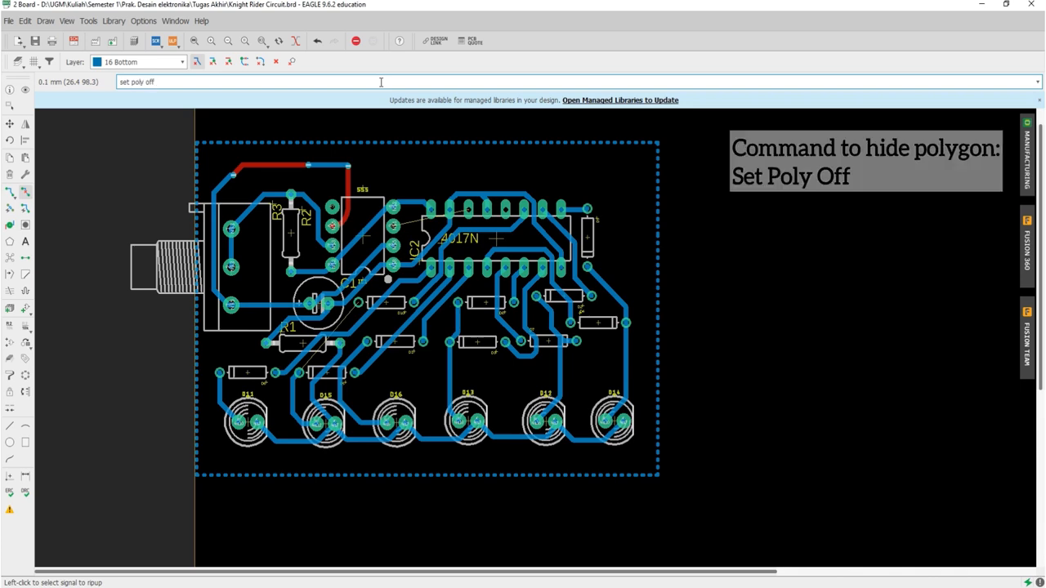
key(Return)
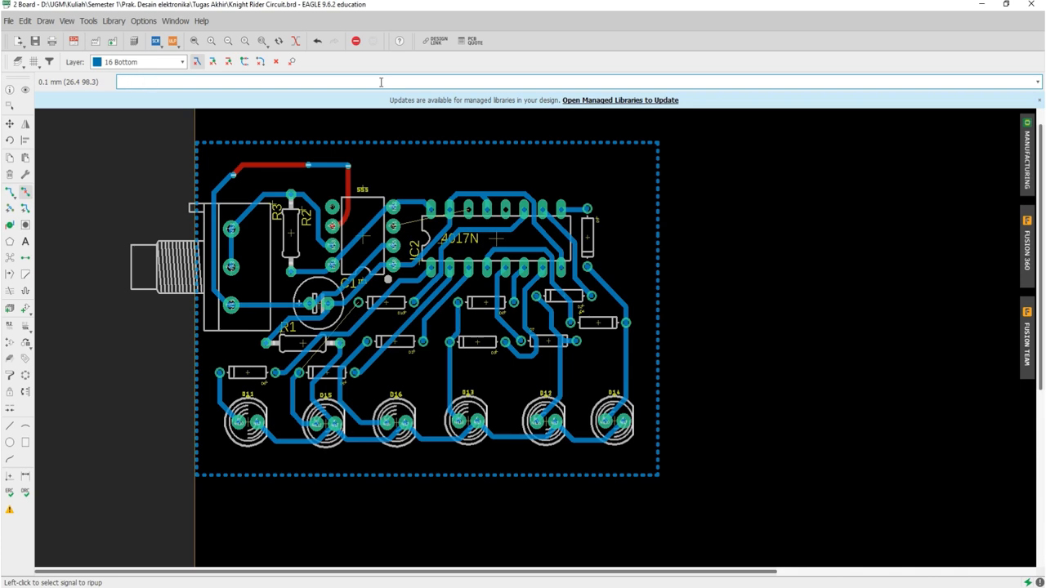
click(9, 257)
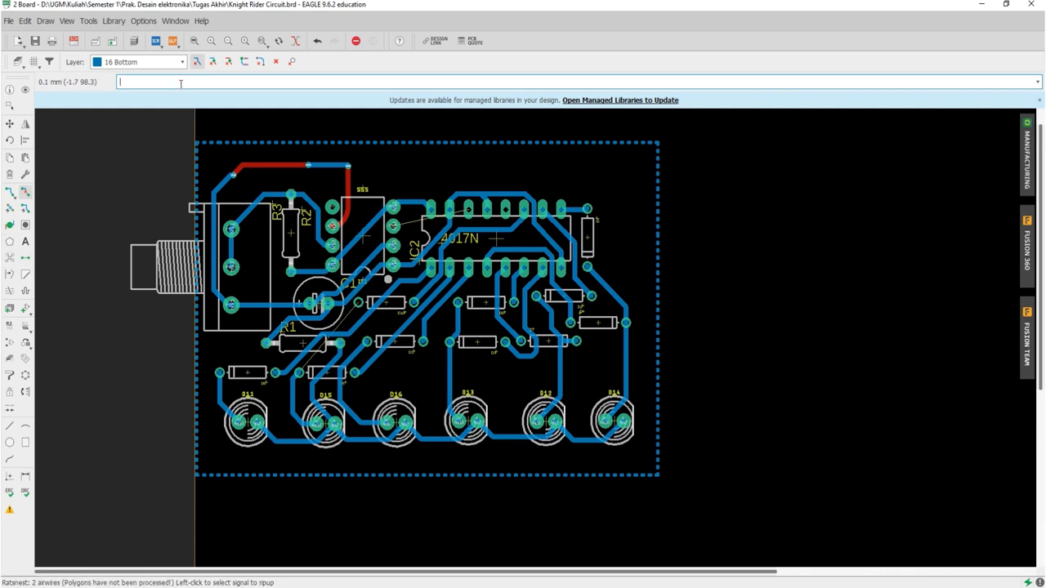
Step: Re-enable polygon processing with the command set poly on and refill the GND polygon using Ratsnest
text(set poly on)
key(Return)
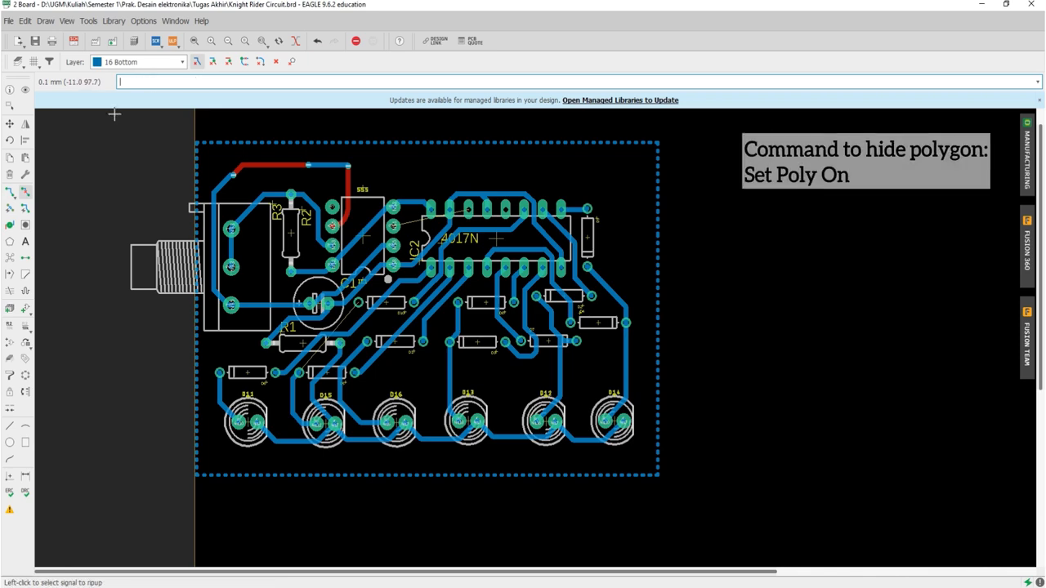
click(9, 257)
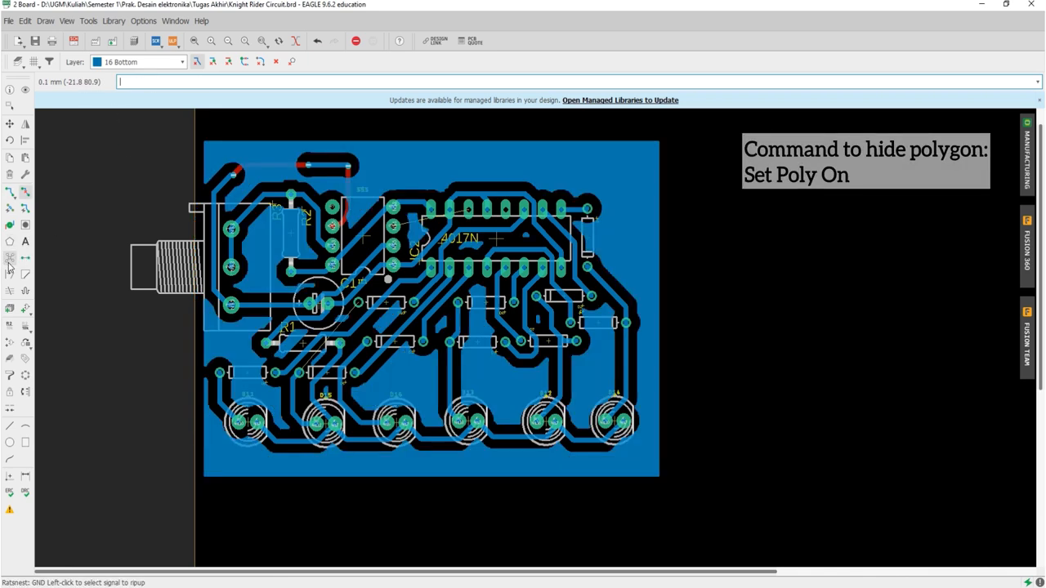
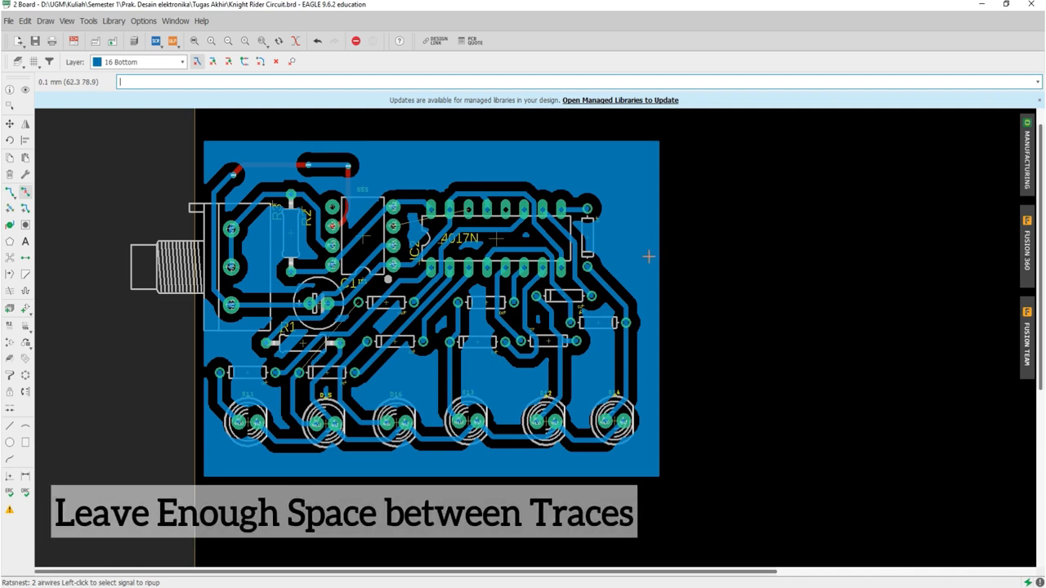
Step: Examine the trace spacing around the LEDs and the Design Rule Check clearances between different-signal wires, pads and vias
scroll(540, 349, up, 3)
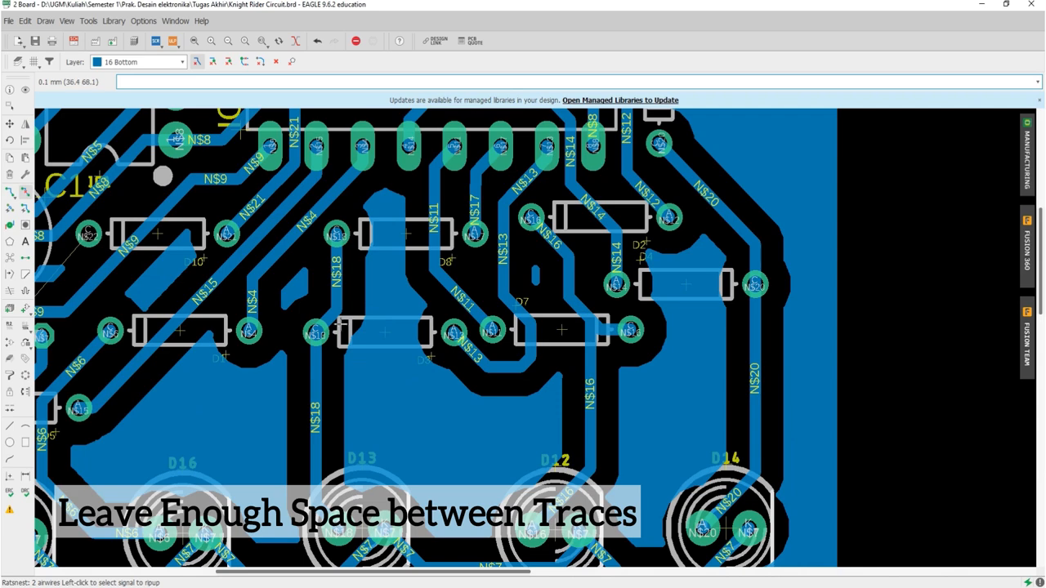
scroll(338, 296, down, 4)
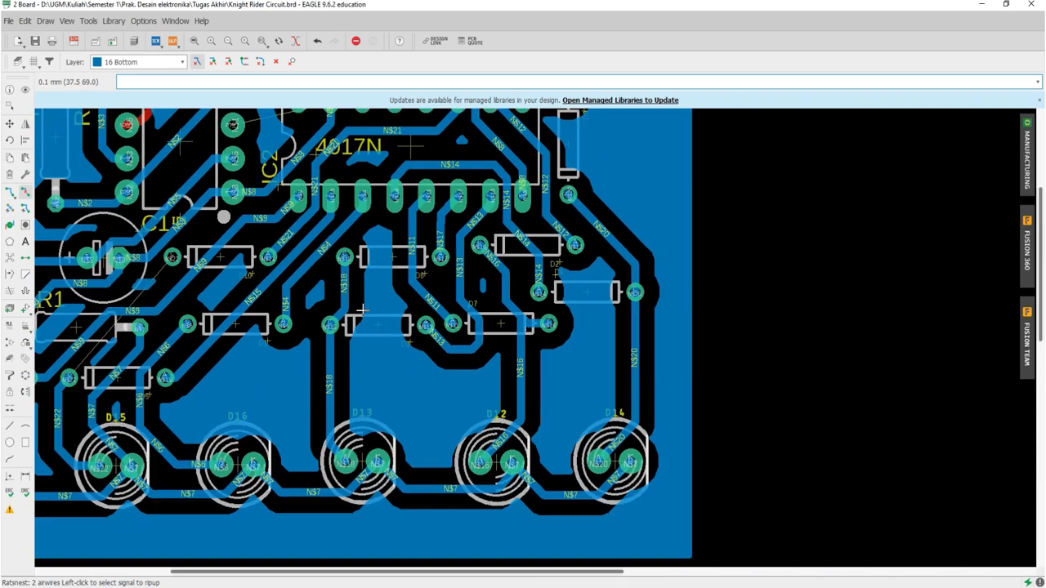
scroll(225, 438, up, 3)
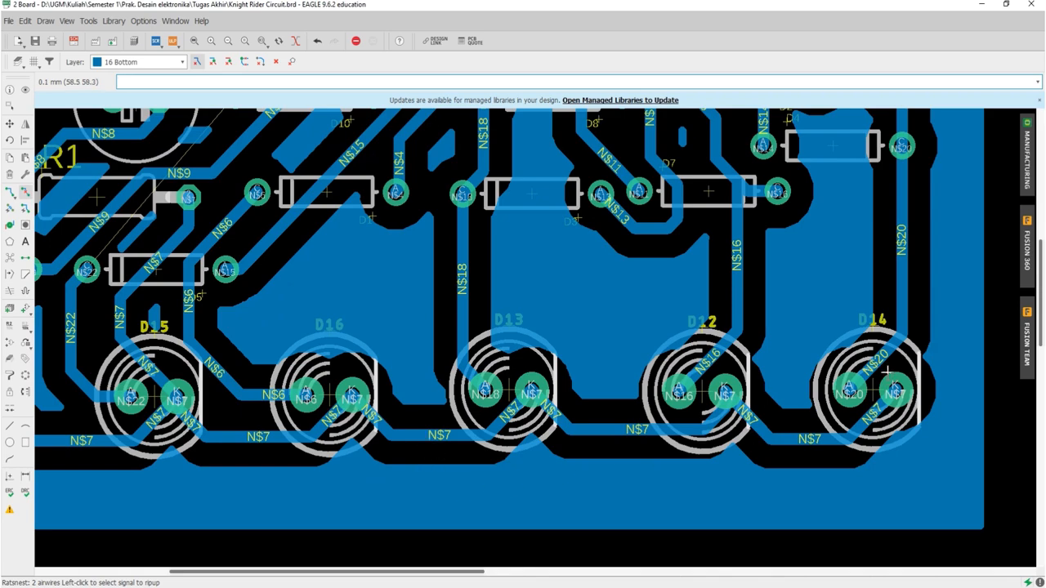
scroll(884, 372, up, 2)
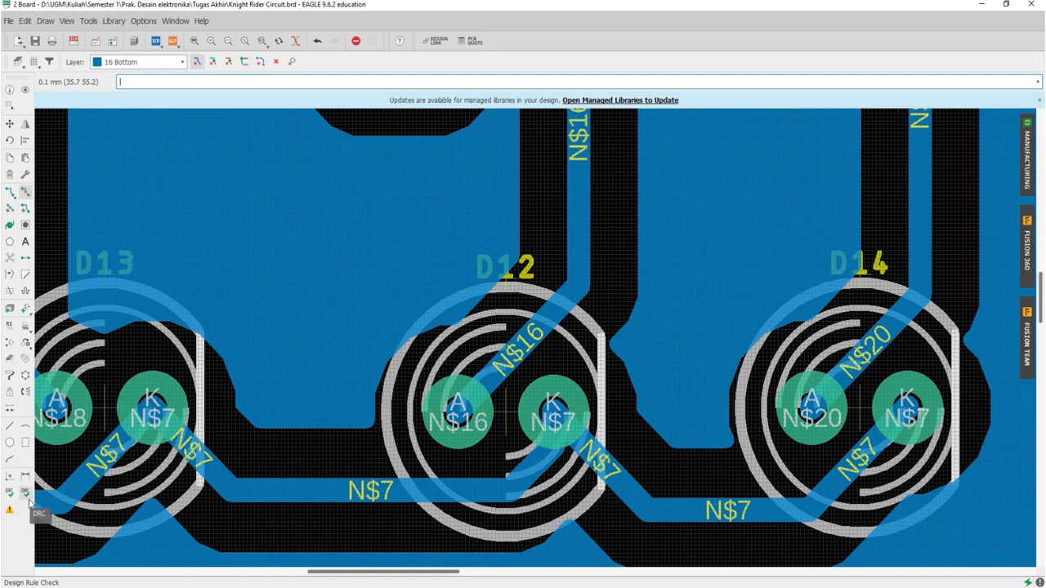
click(25, 494)
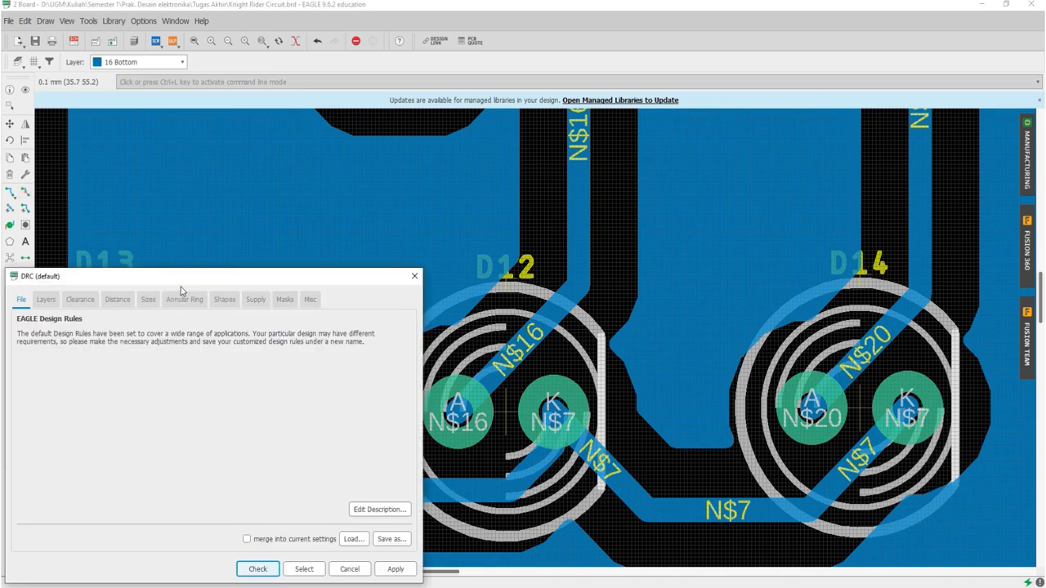
drag(181, 279, 347, 153)
click(248, 173)
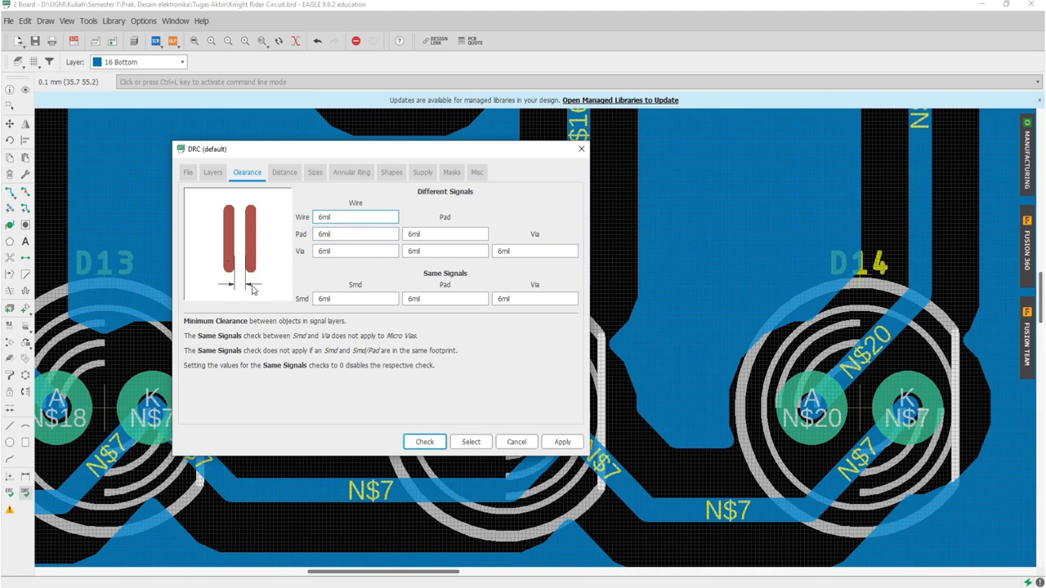
click(324, 234)
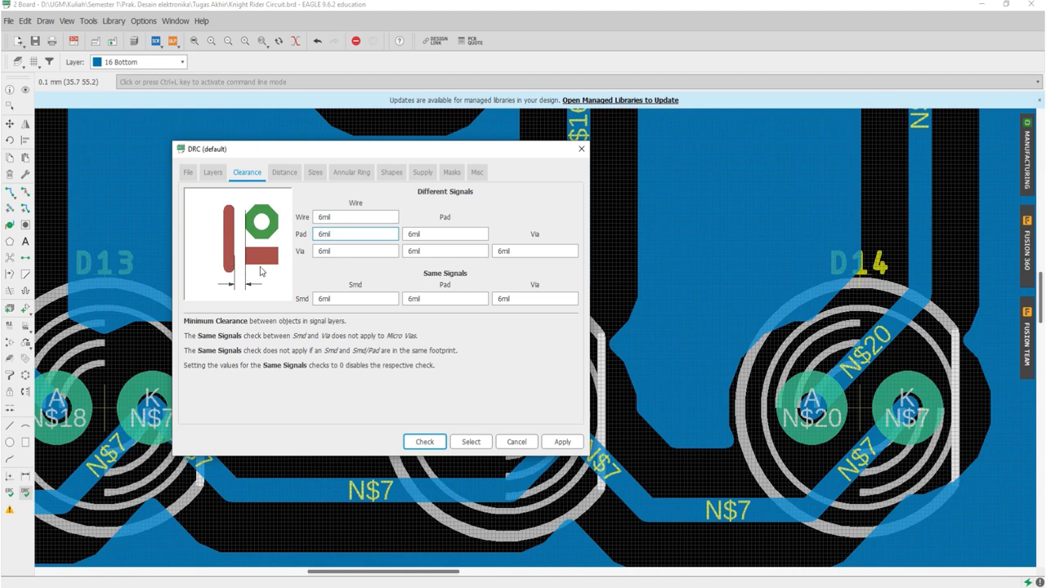
click(406, 236)
click(414, 234)
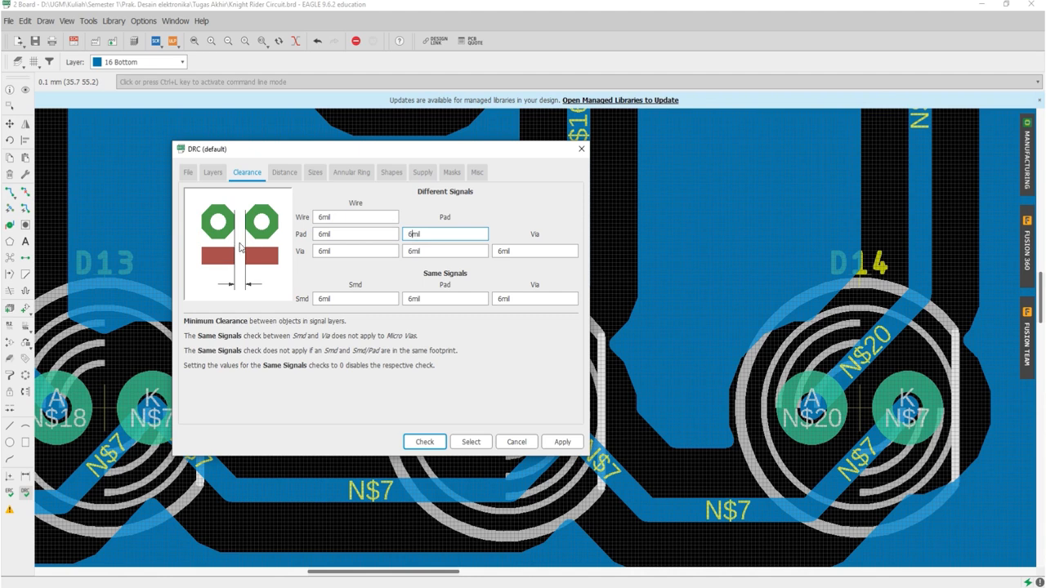
click(360, 252)
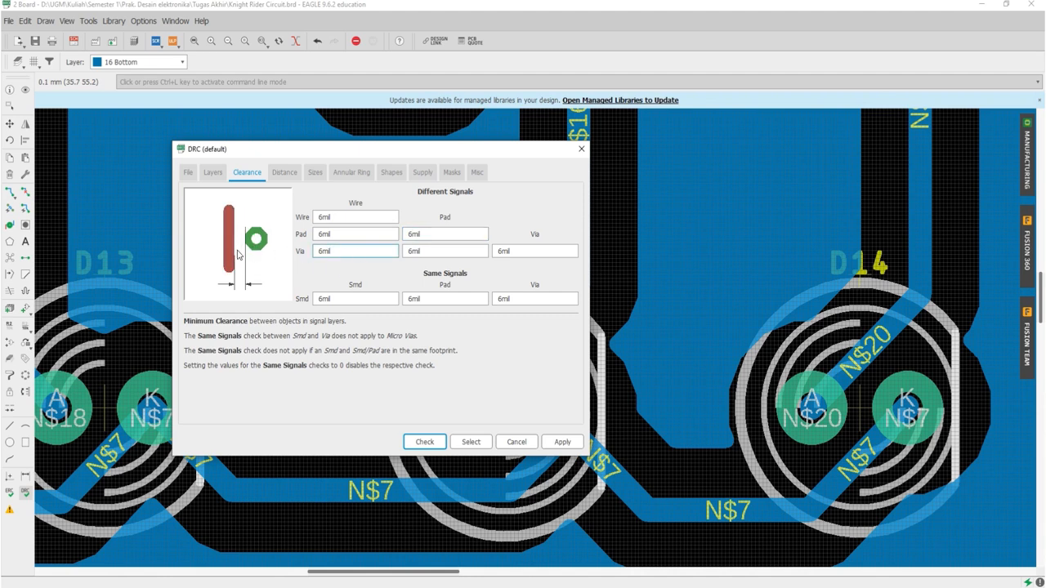
key(Tab)
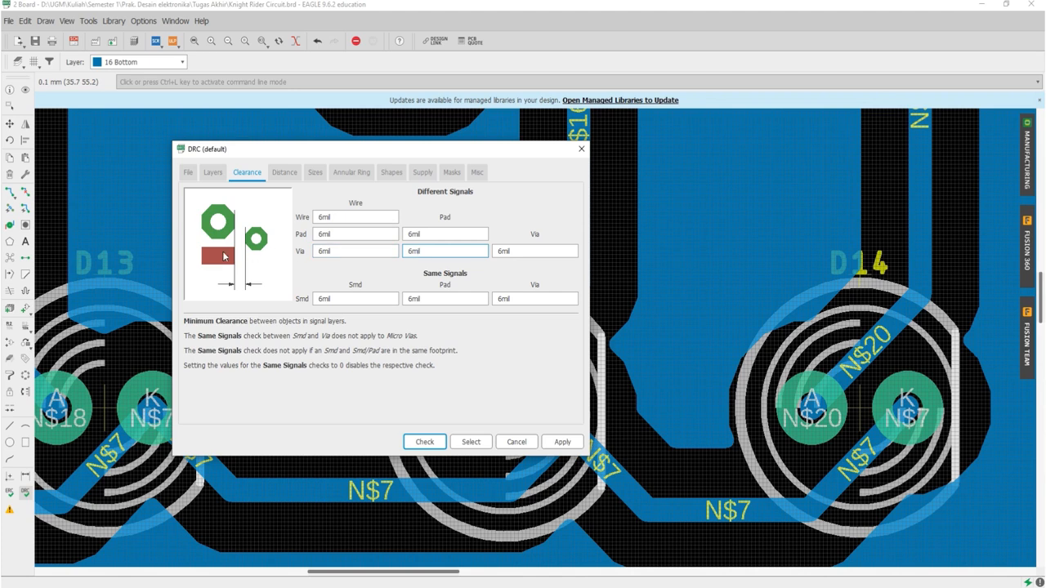
click(512, 253)
Step: Review the same-signal SMD clearances and the minimum distance rules, and close the design rules without applying anything
click(356, 298)
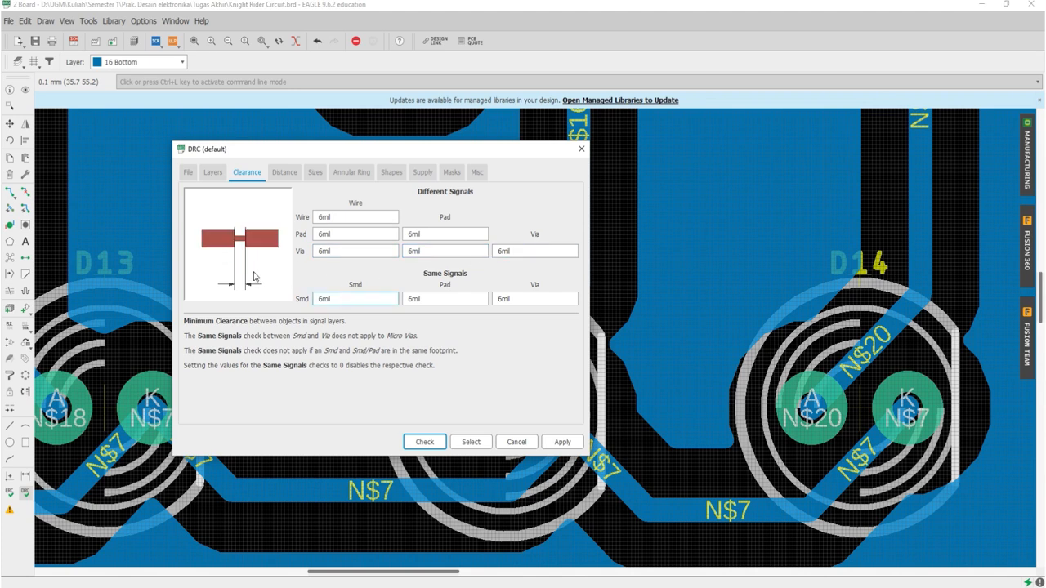
click(429, 300)
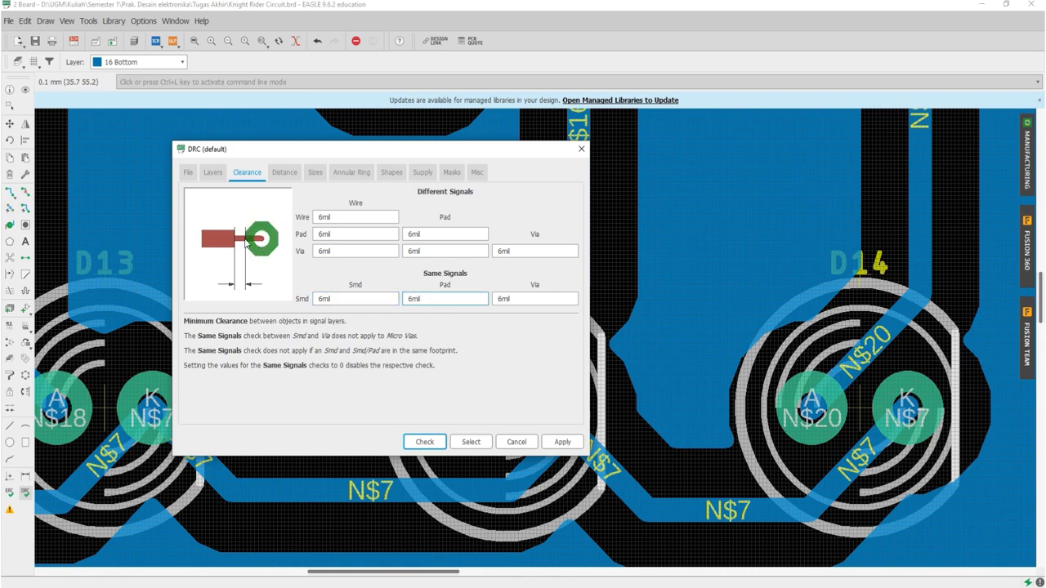
click(508, 299)
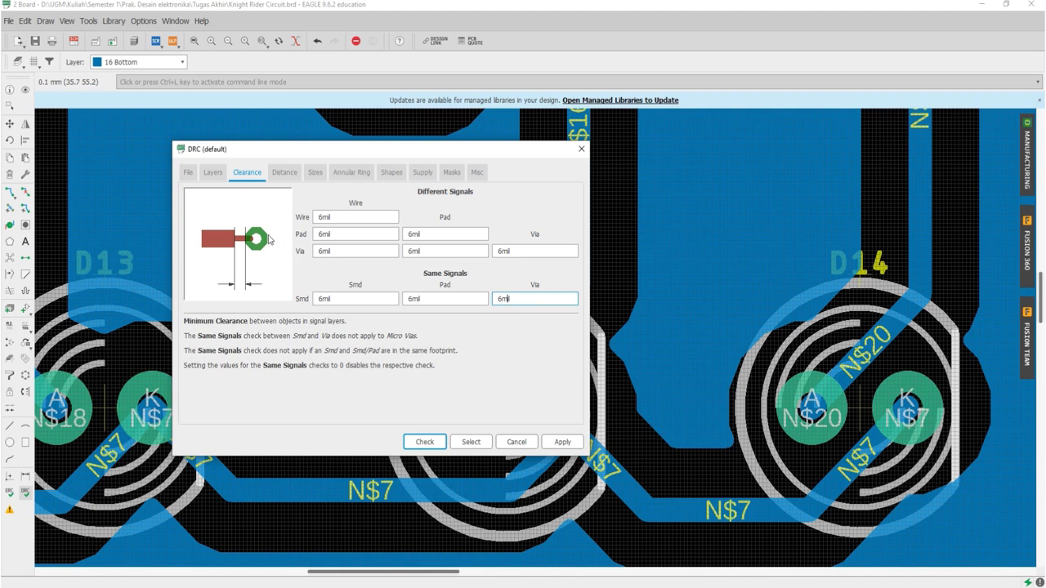
click(284, 172)
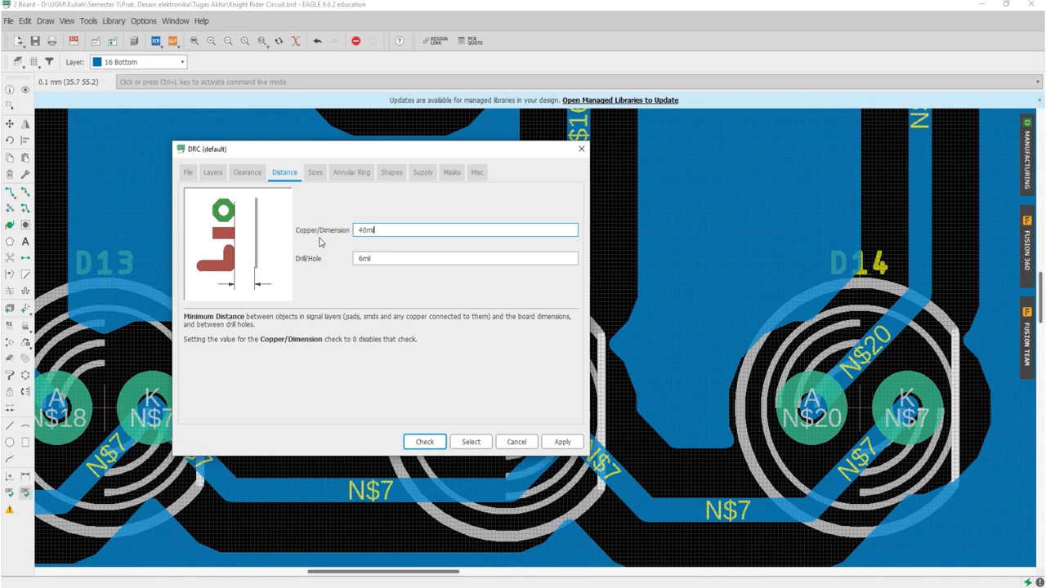
click(517, 441)
Step: Delete the GND polygon from the board
scroll(434, 358, down, 8)
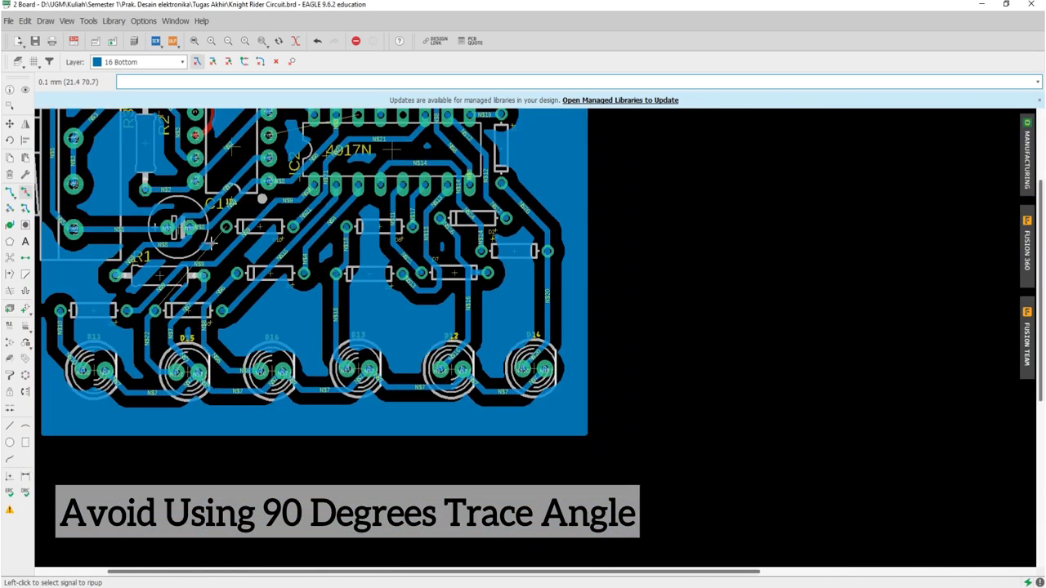
scroll(157, 222, down, 2)
scroll(154, 134, up, 6)
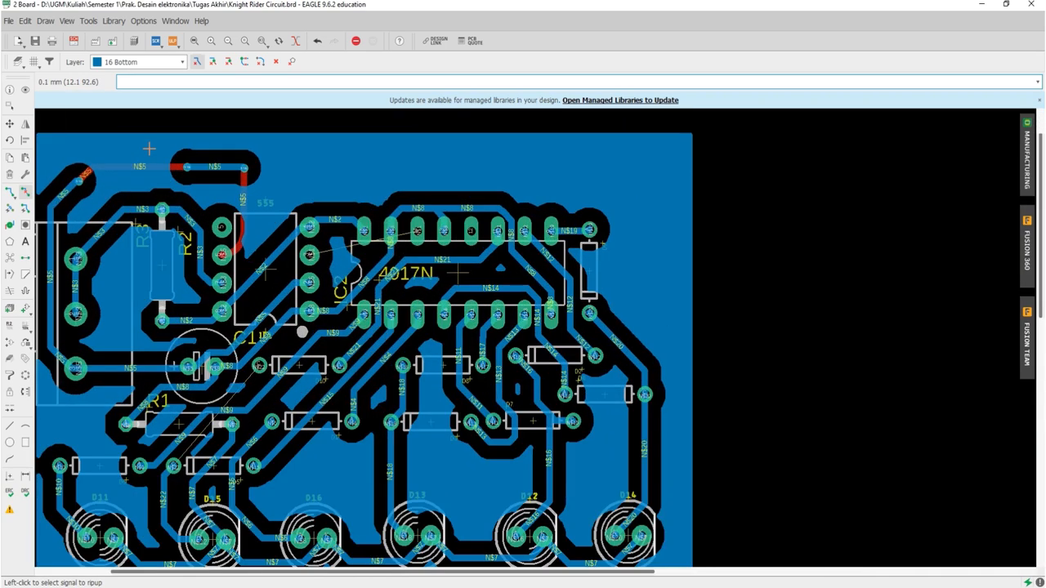
right_click(153, 134)
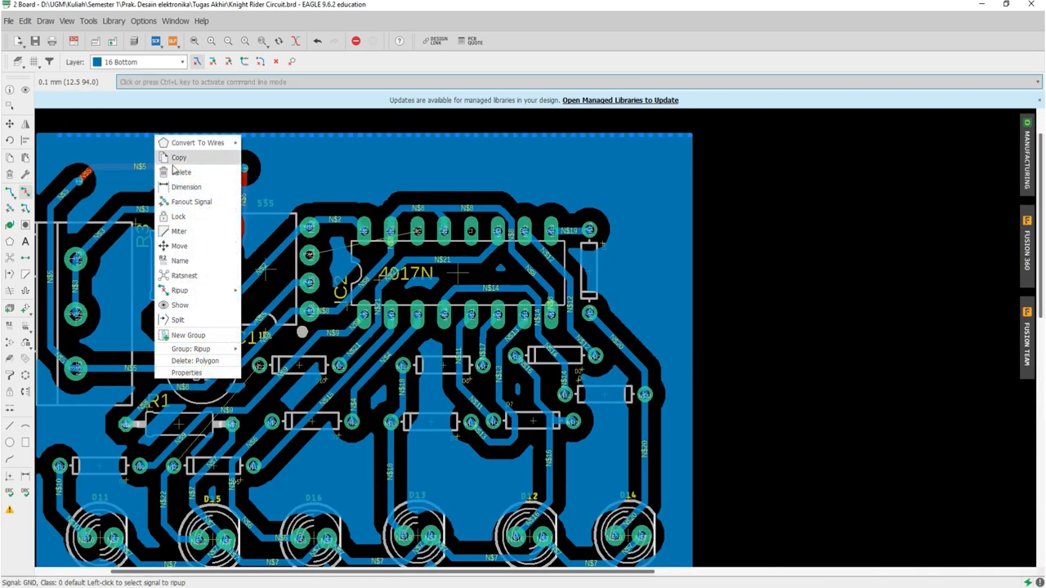
click(196, 359)
Step: Group the N$5 trace segments and vias running above R2 and R3 to the 555's pin 6, and delete them
scroll(245, 205, down, 2)
scroll(194, 177, up, 5)
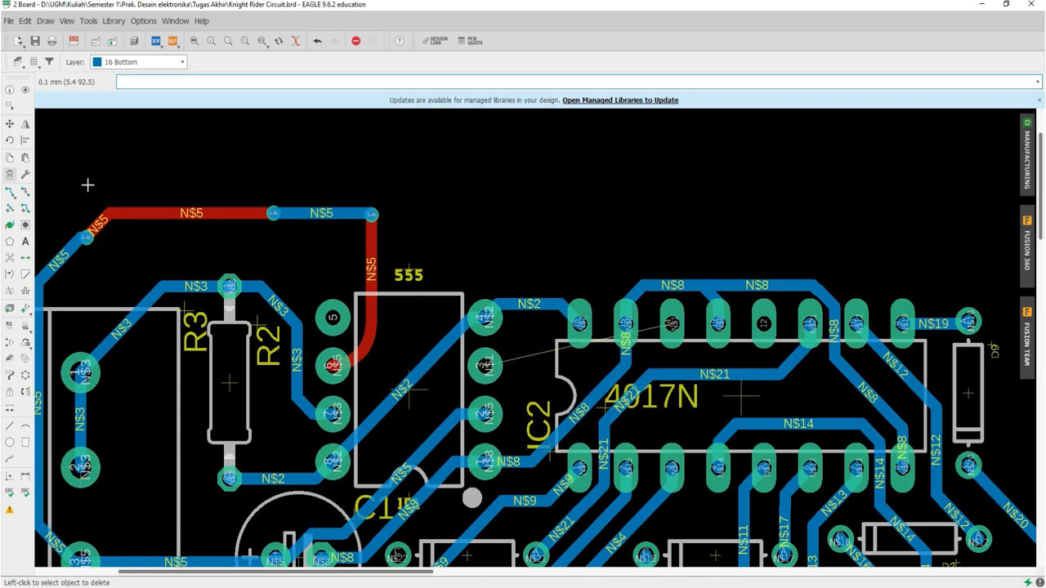
click(9, 105)
drag(112, 170, 403, 272)
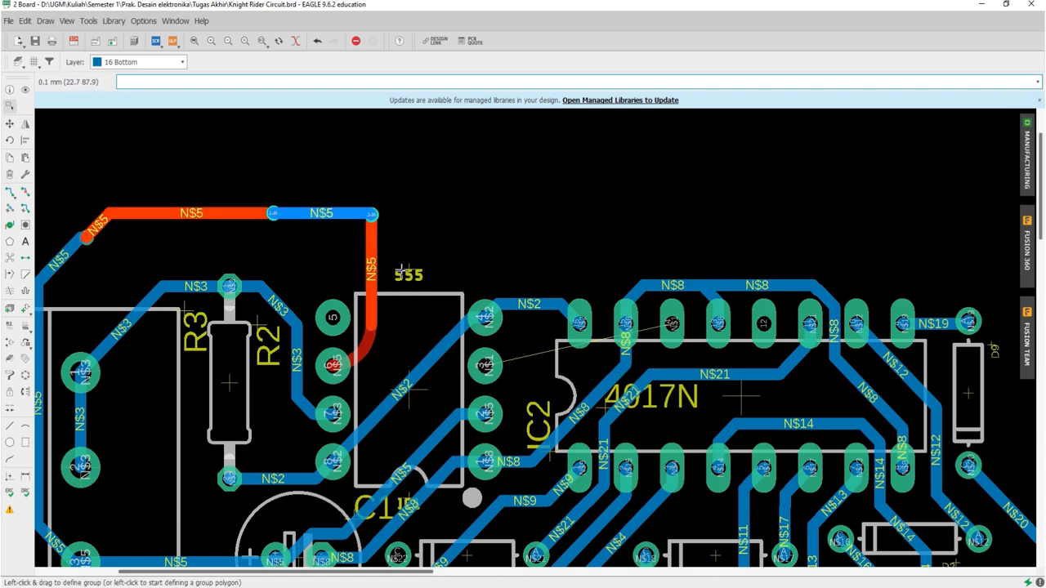
key(Delete)
key(Delete)
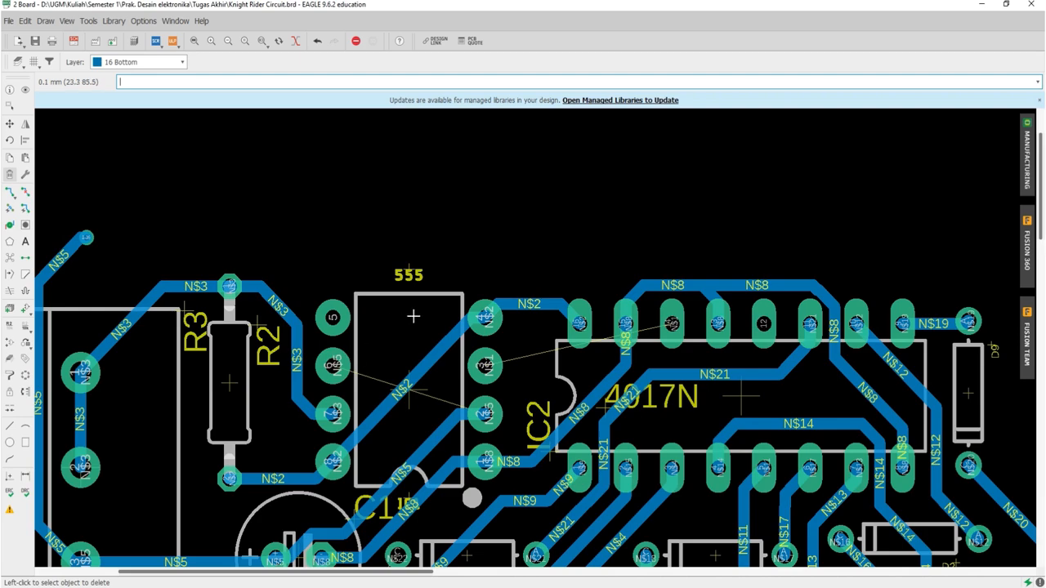
Step: Delete the leftover via at the open upper end of the diagonal N$5 trace
scroll(415, 316, down, 4)
scroll(258, 264, up, 6)
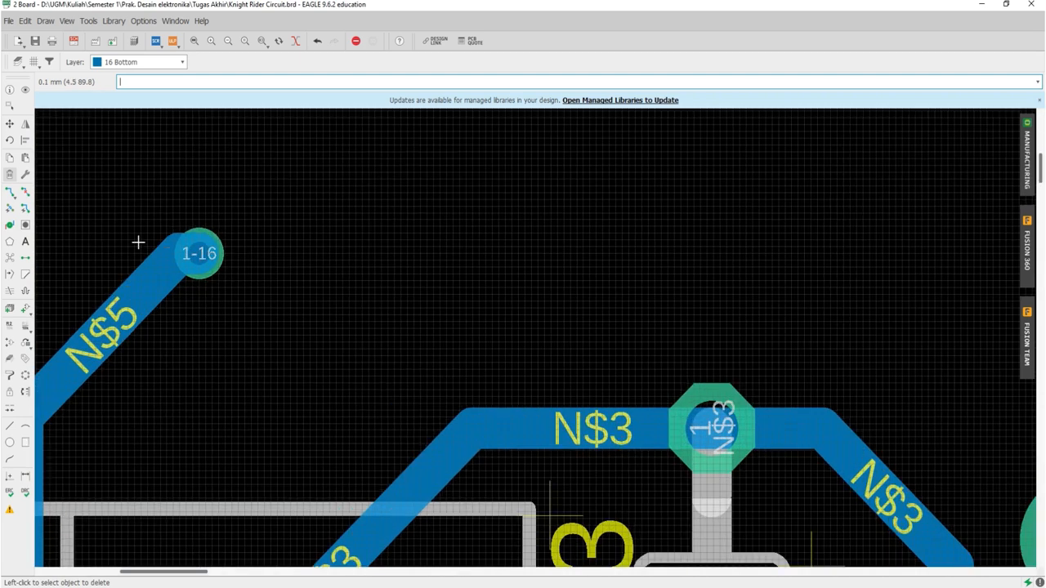
click(201, 254)
Step: Route a horizontal N$5 segment on the bottom layer from the diagonal trace's open end, with a width of 0.6096
click(8, 194)
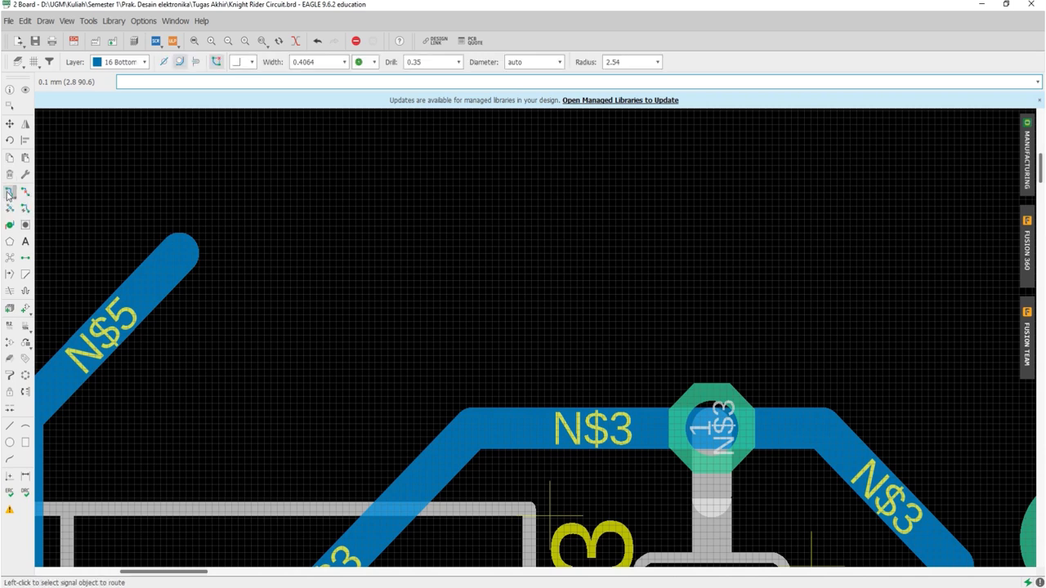
click(193, 247)
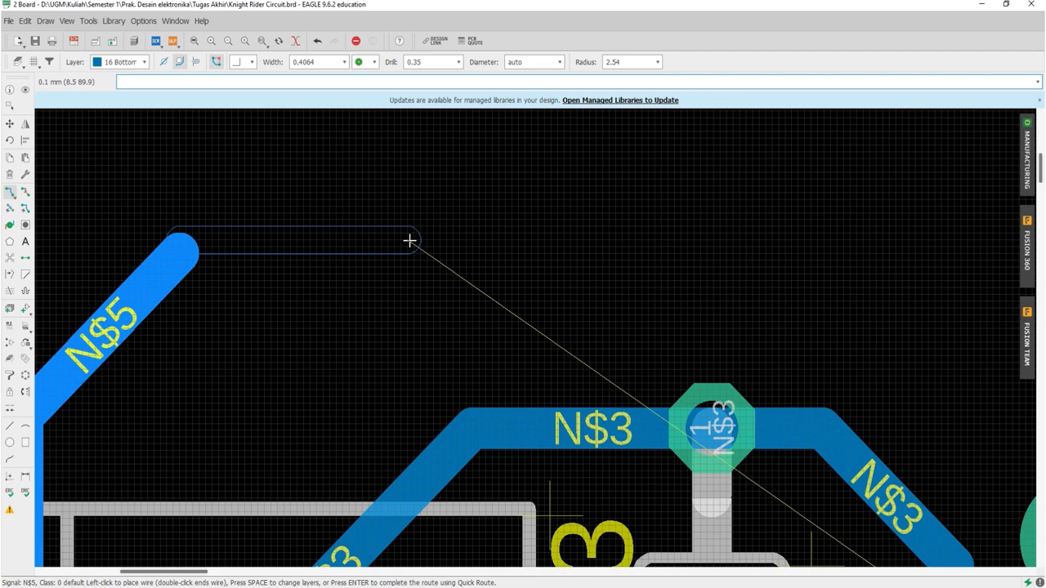
click(344, 62)
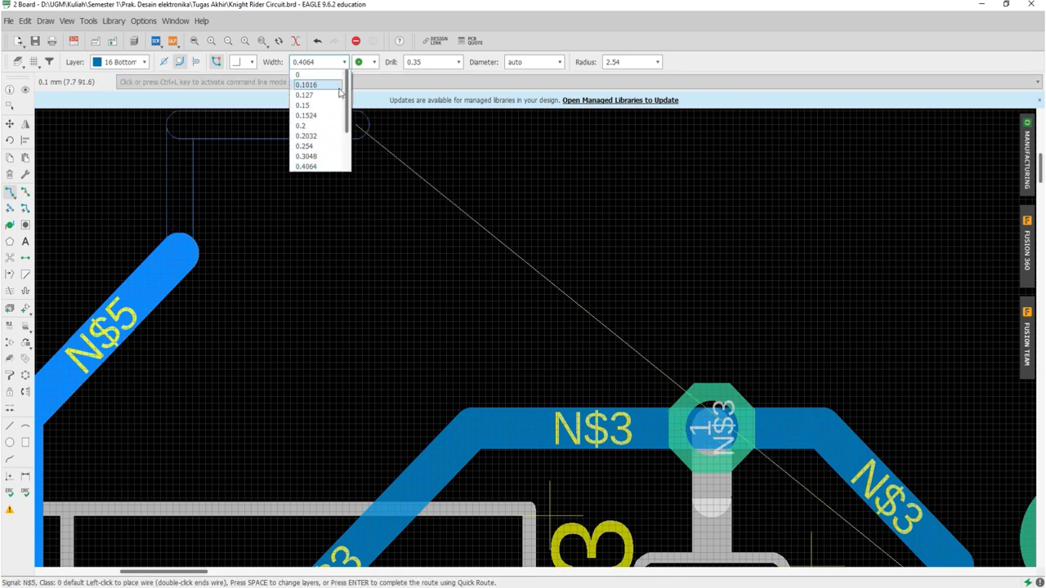
scroll(335, 139, down, 1)
click(334, 156)
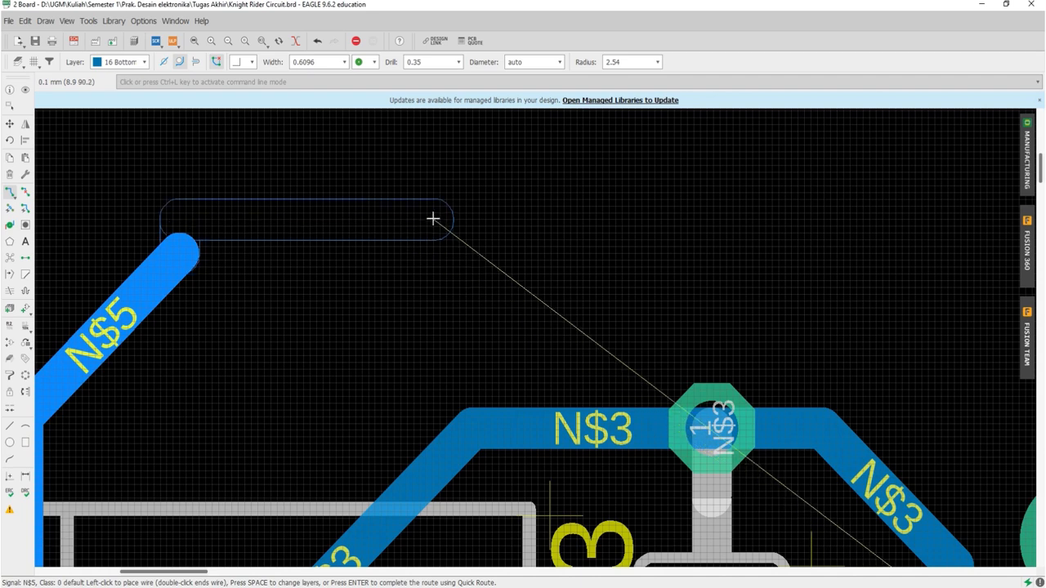
click(440, 262)
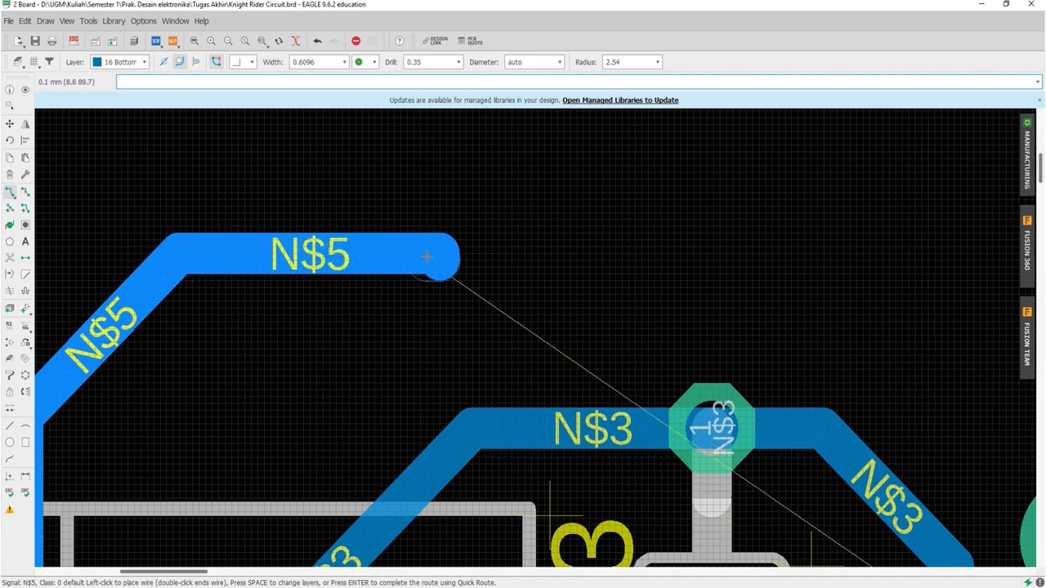
key(Escape)
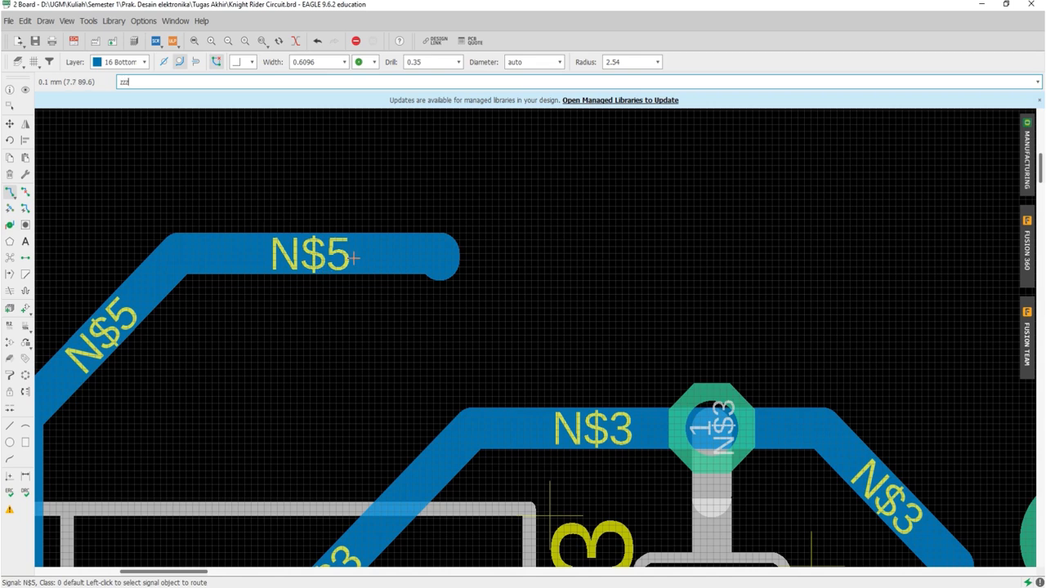
Step: Delete the short stub at the open end of the horizontal N$5 segment
click(441, 257)
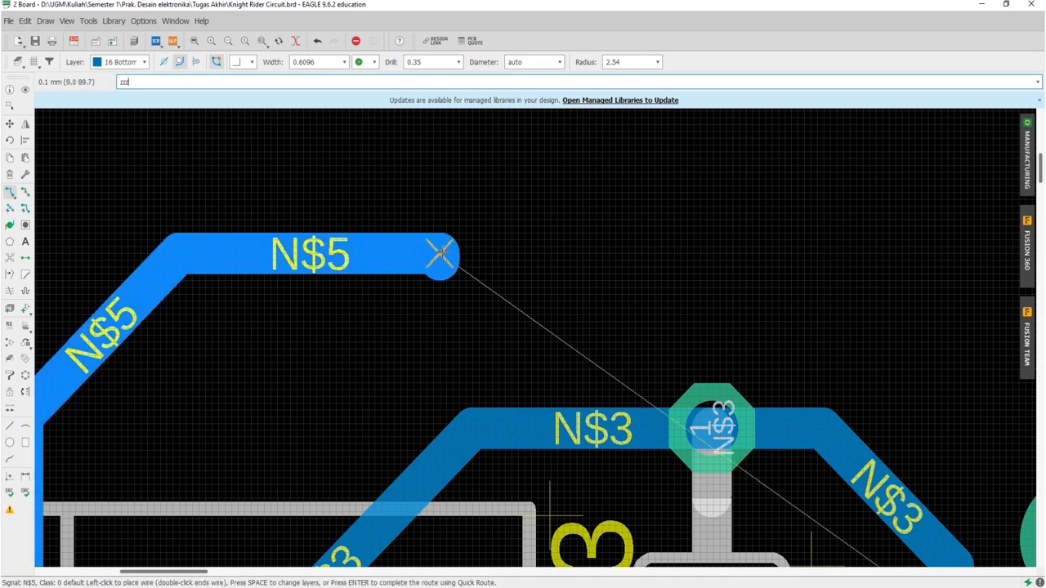
click(9, 174)
click(450, 256)
click(451, 256)
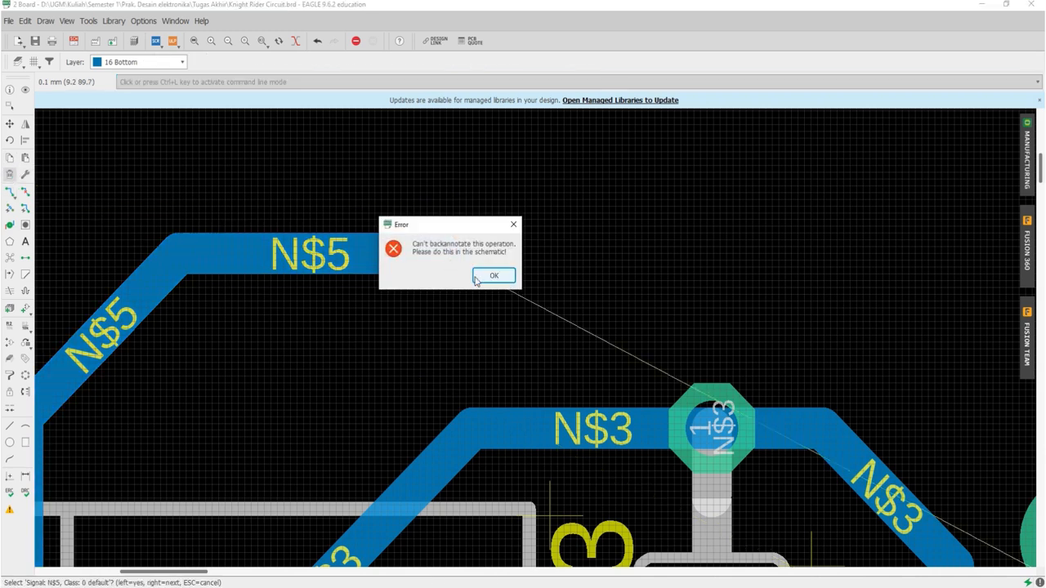
click(494, 276)
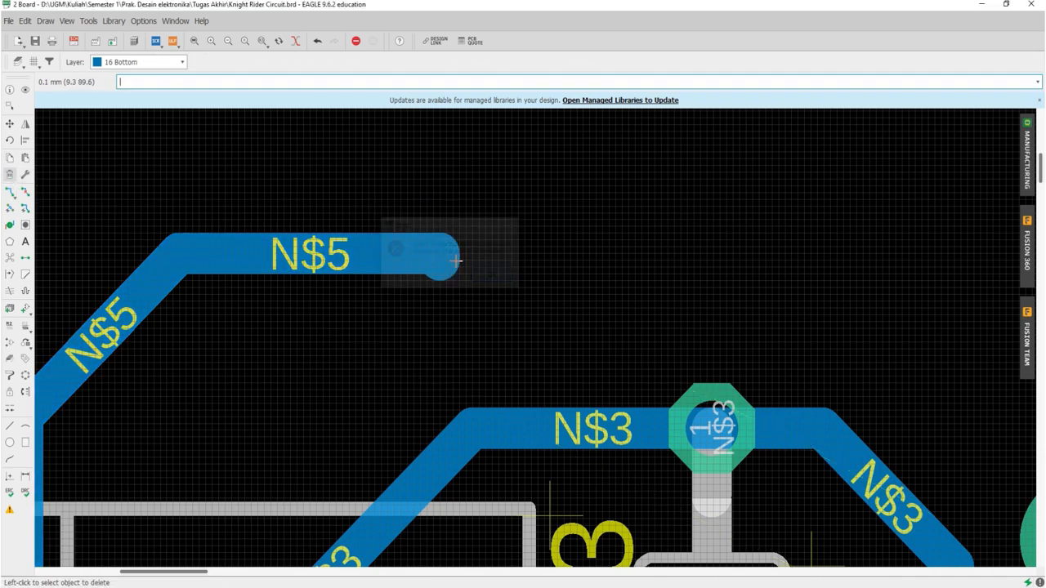
Step: Extend the N$5 trace on the bottom layer as an upward staircase with 90-degree corners, ending it above the 555's left-hand pads
click(10, 191)
scroll(422, 258, down, 2)
click(425, 257)
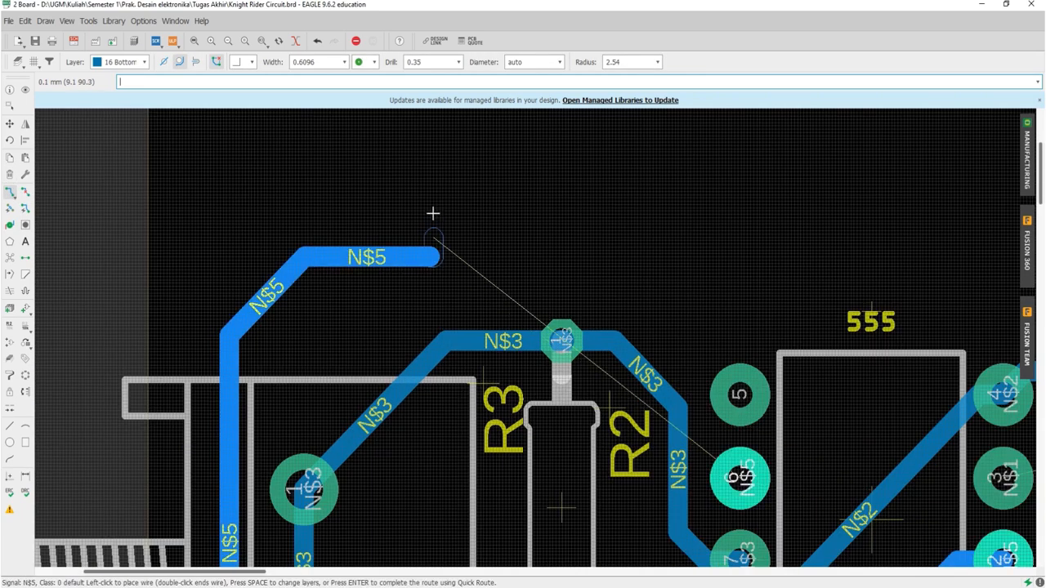
click(431, 191)
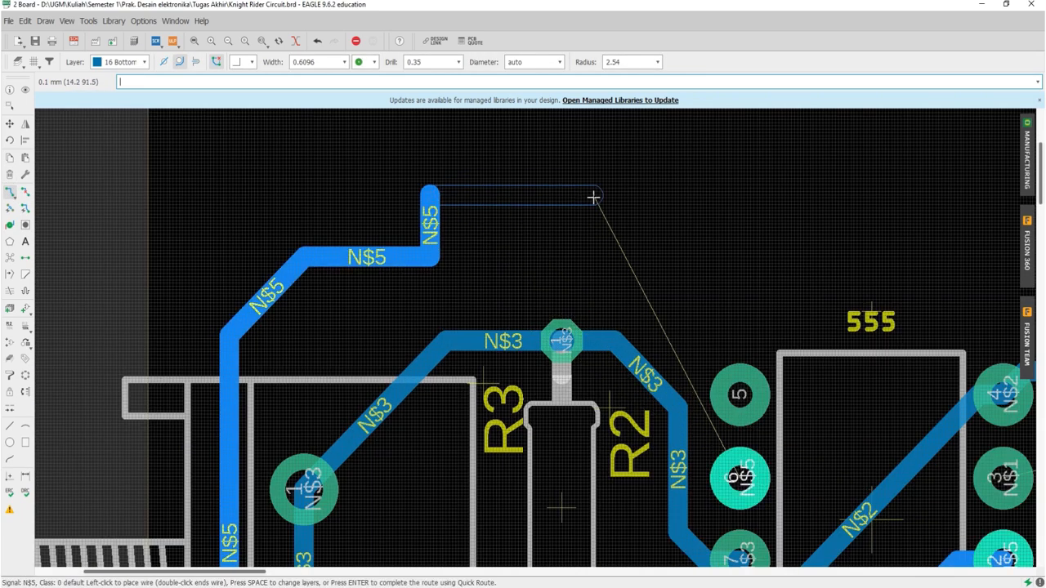
click(593, 196)
click(595, 156)
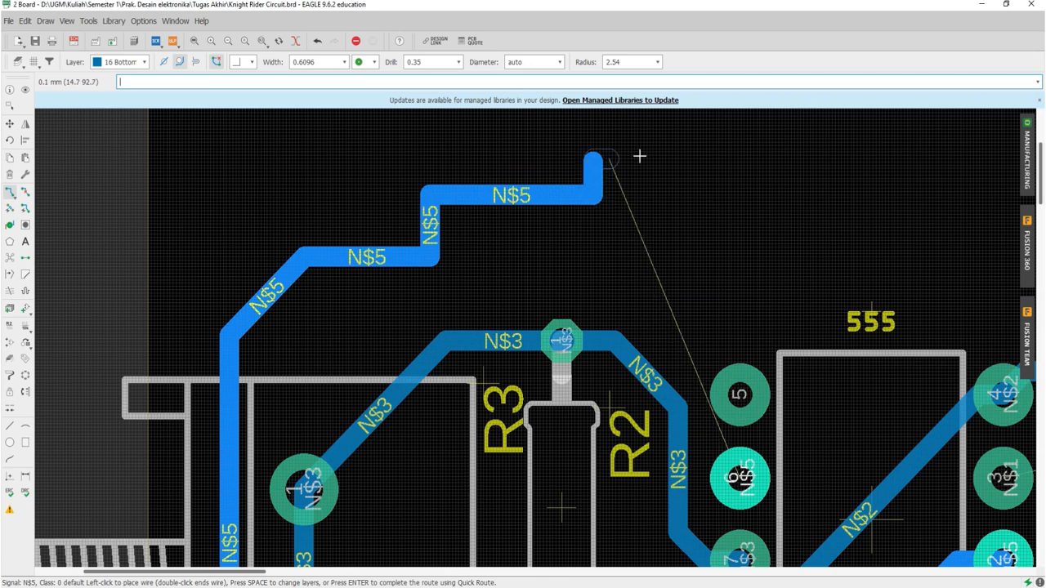
click(695, 152)
double_click(695, 152)
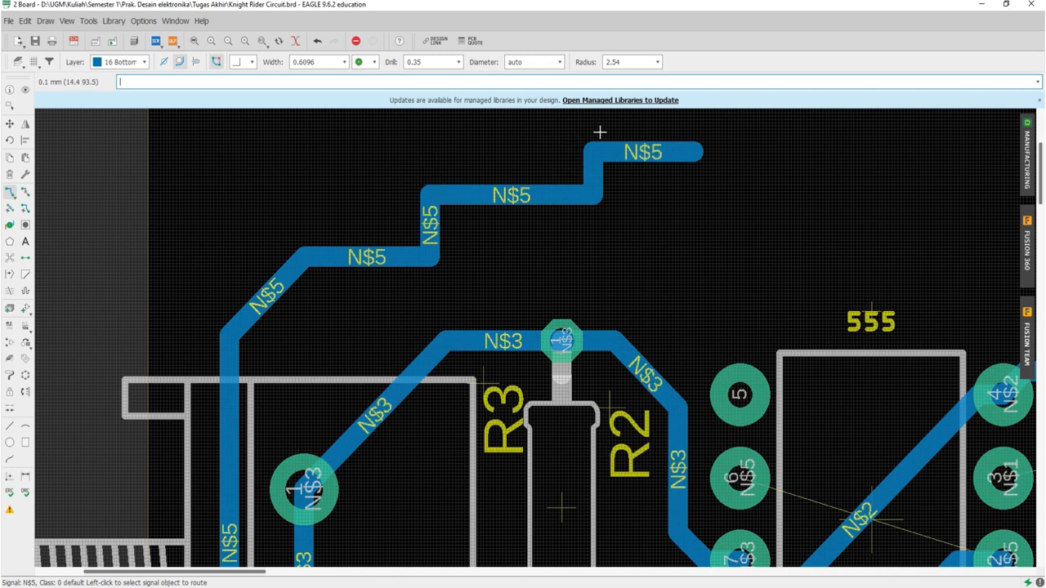
Step: Extend the N$5 trace from its open end with 45-degree bends, curving down past the 555 label and back, and end it there
scroll(399, 323, down, 3)
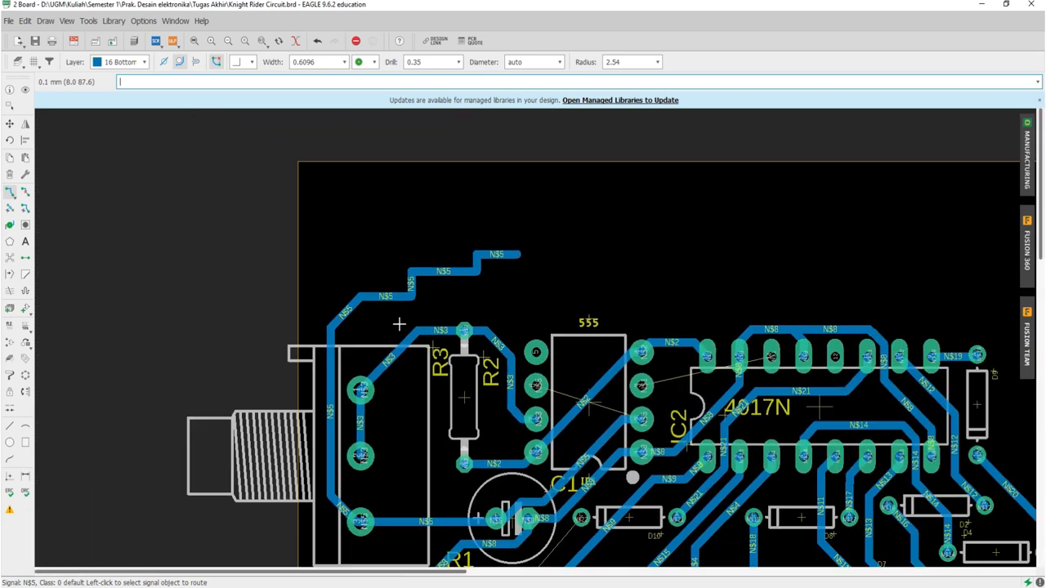
scroll(491, 249, up, 2)
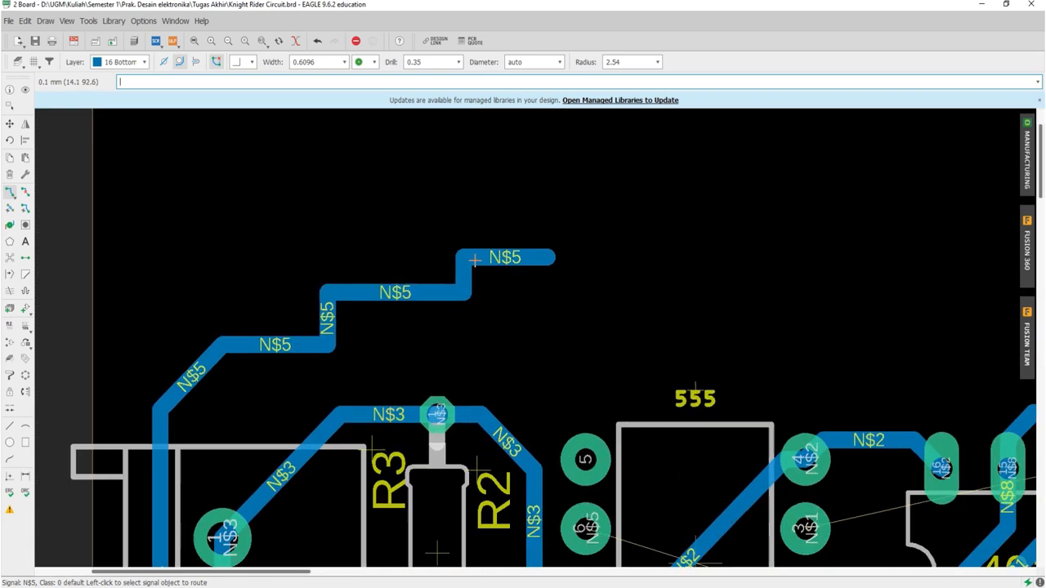
scroll(342, 309, up, 3)
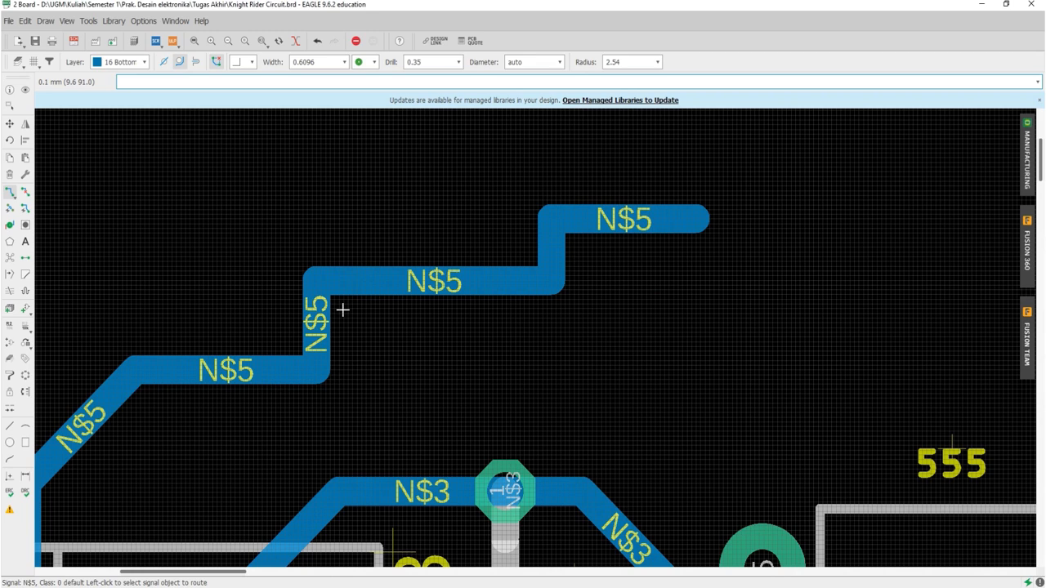
click(244, 65)
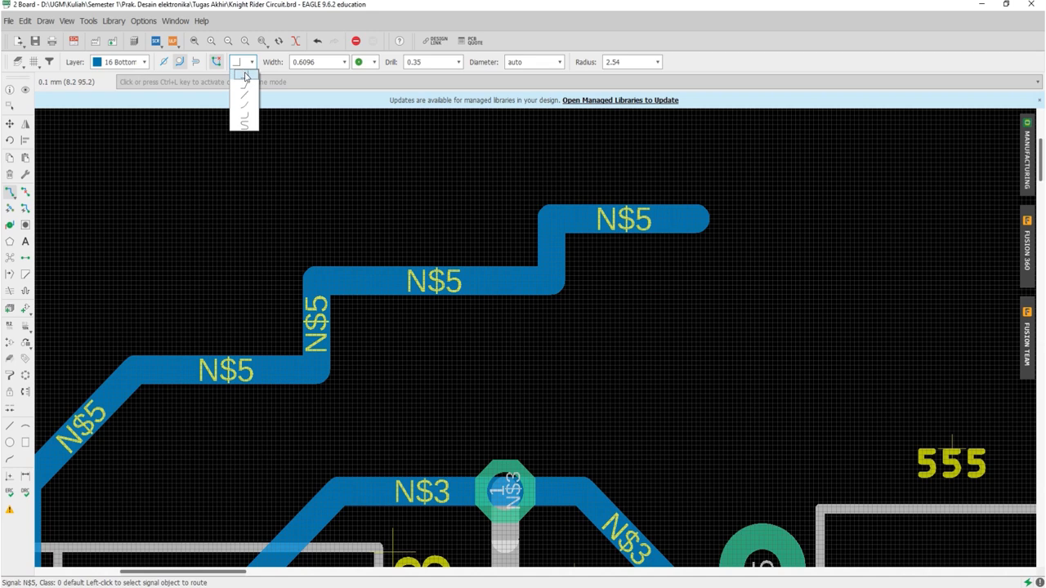
click(247, 87)
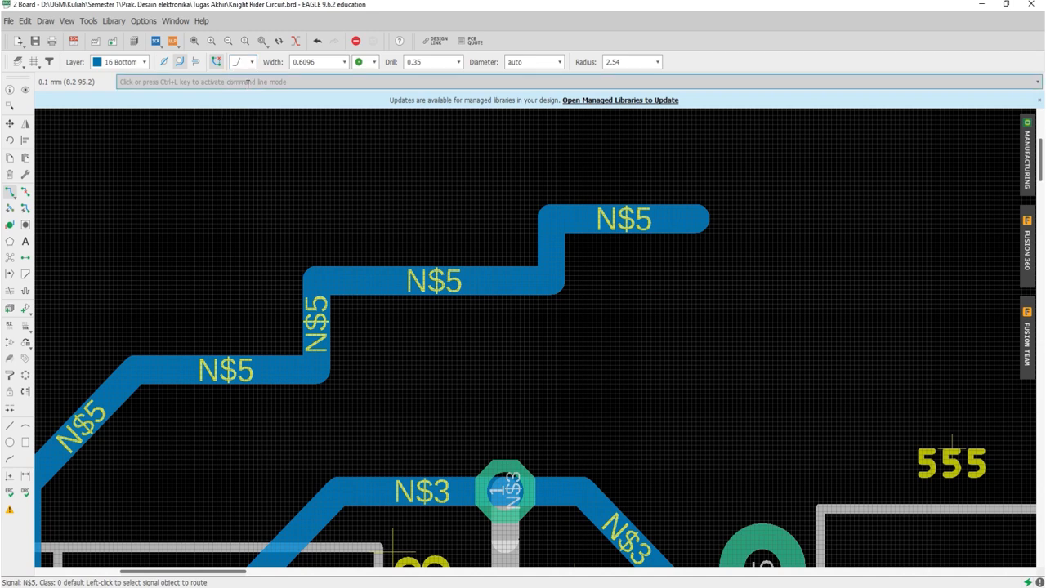
click(700, 221)
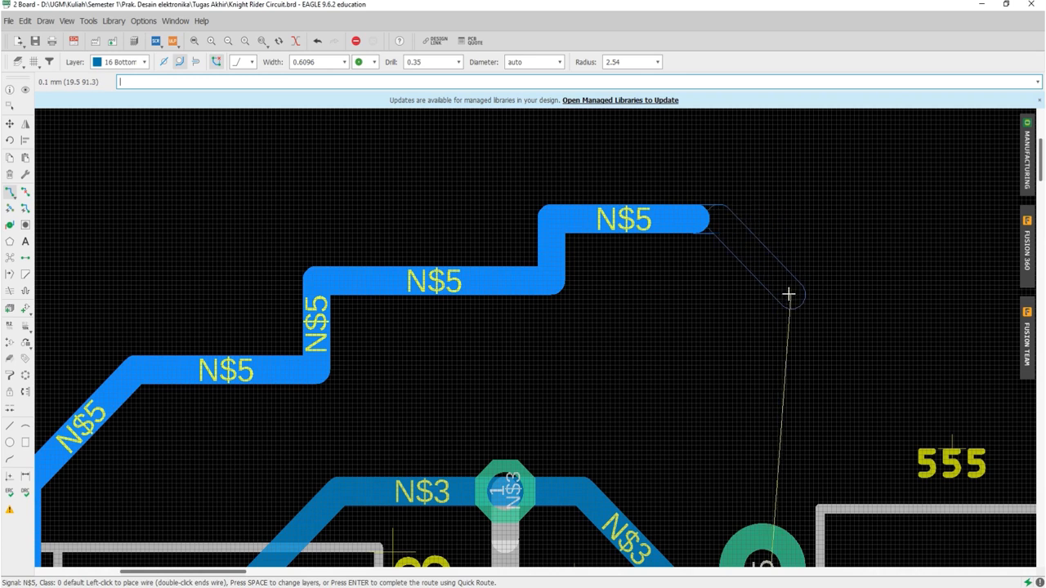
click(815, 322)
click(914, 323)
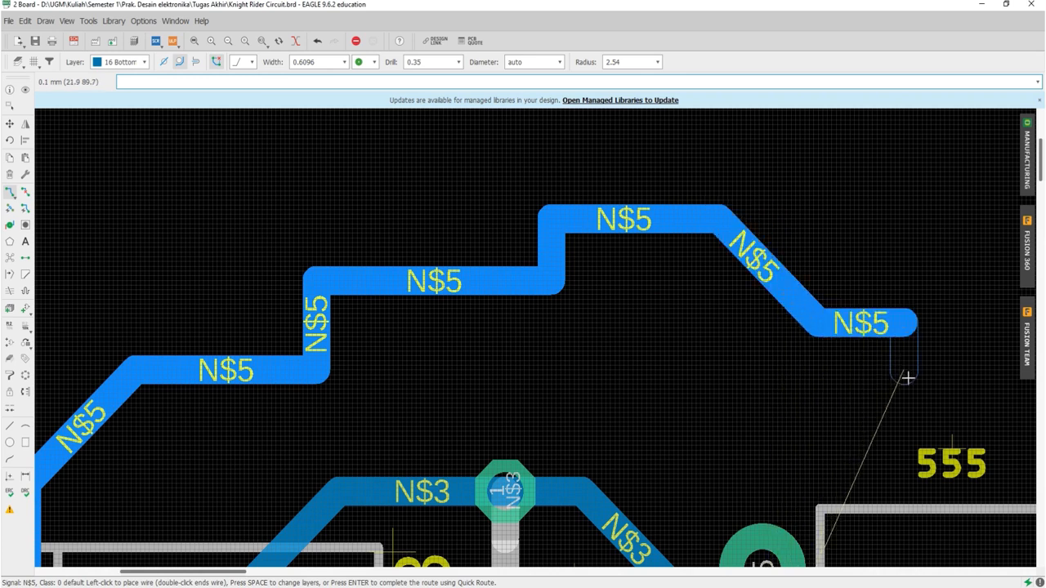
click(945, 412)
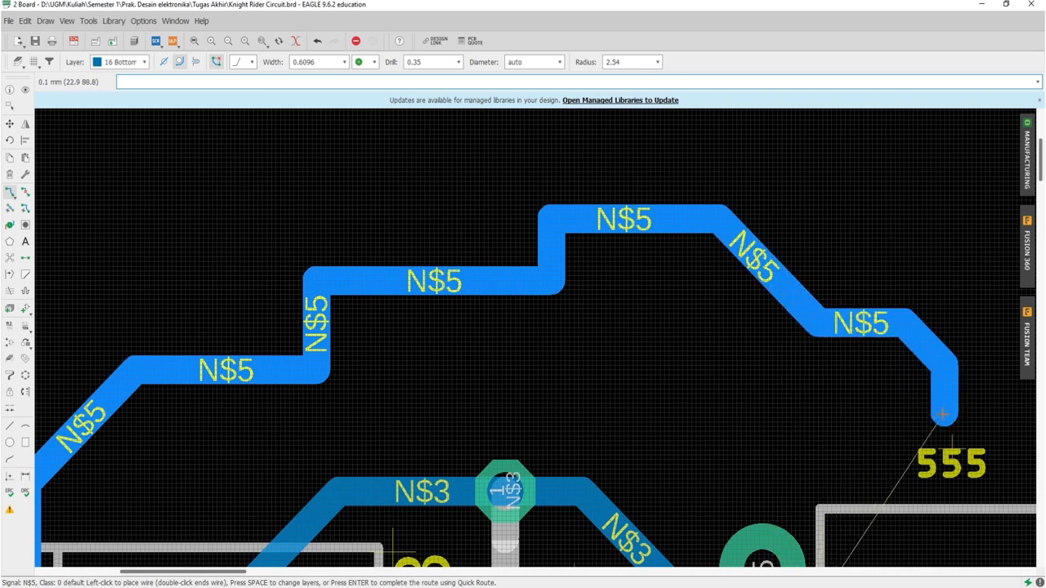
click(835, 463)
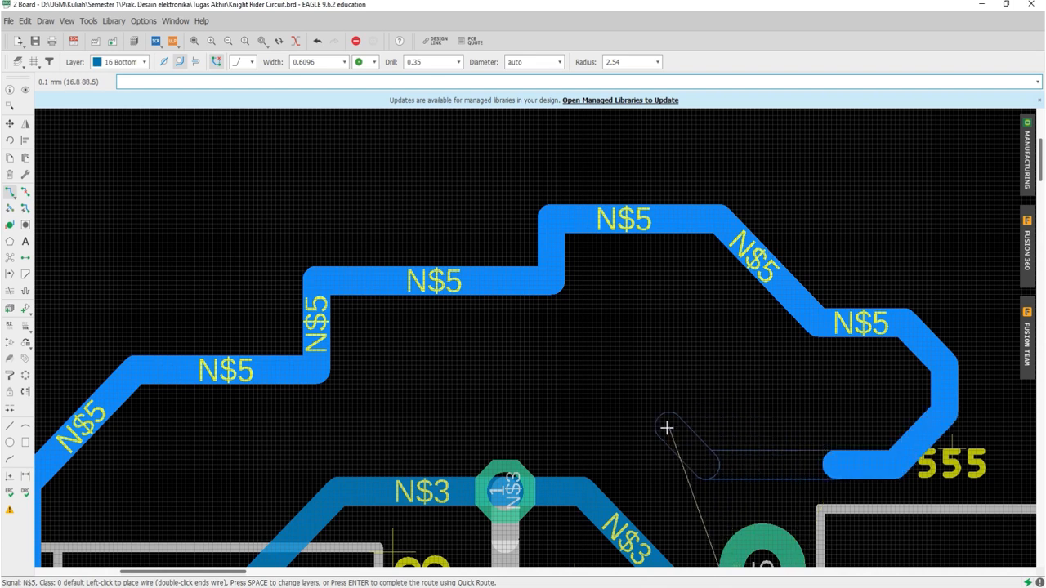
click(667, 427)
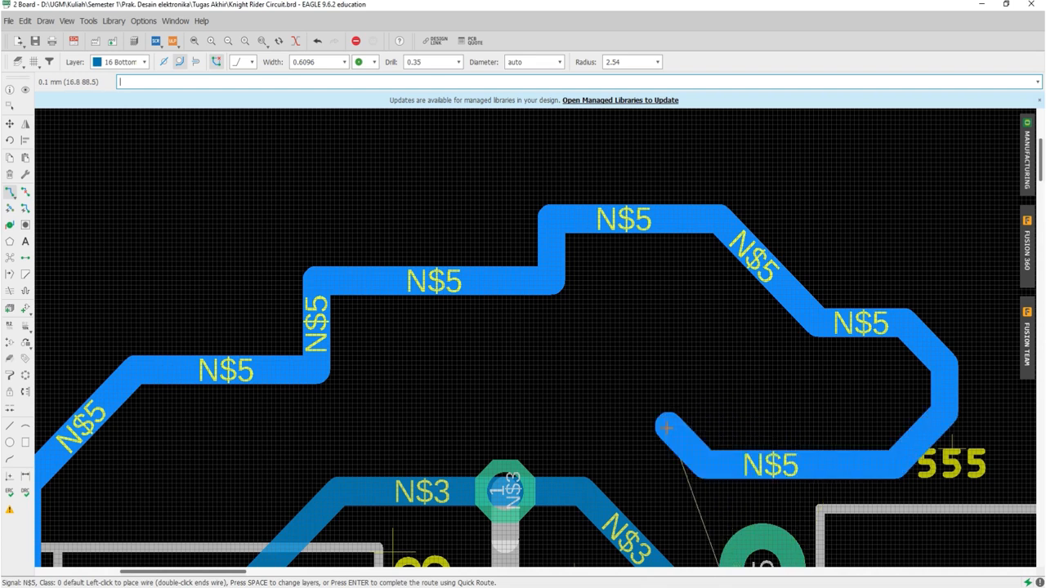
double_click(667, 428)
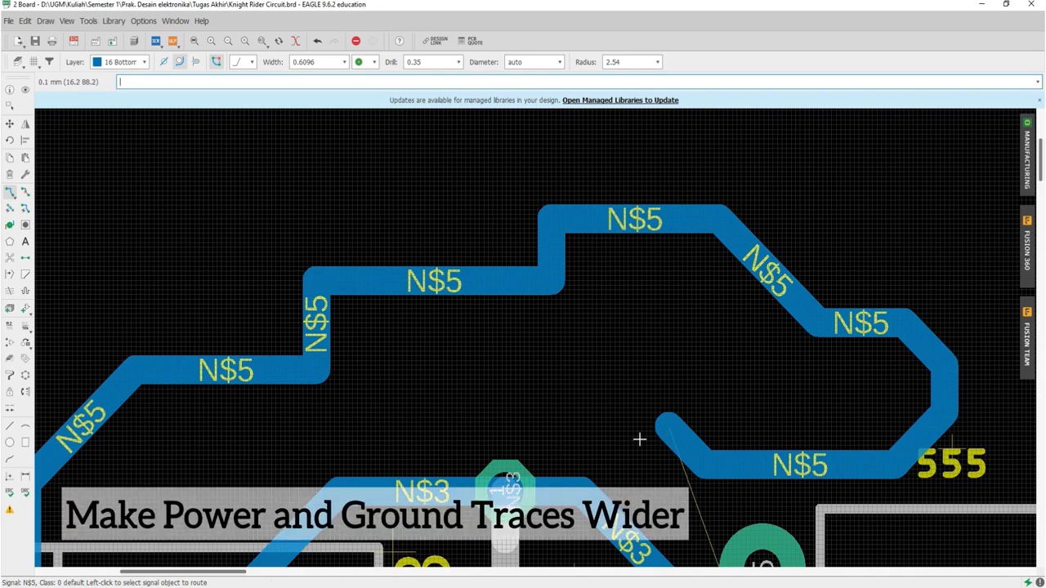
scroll(592, 365, down, 5)
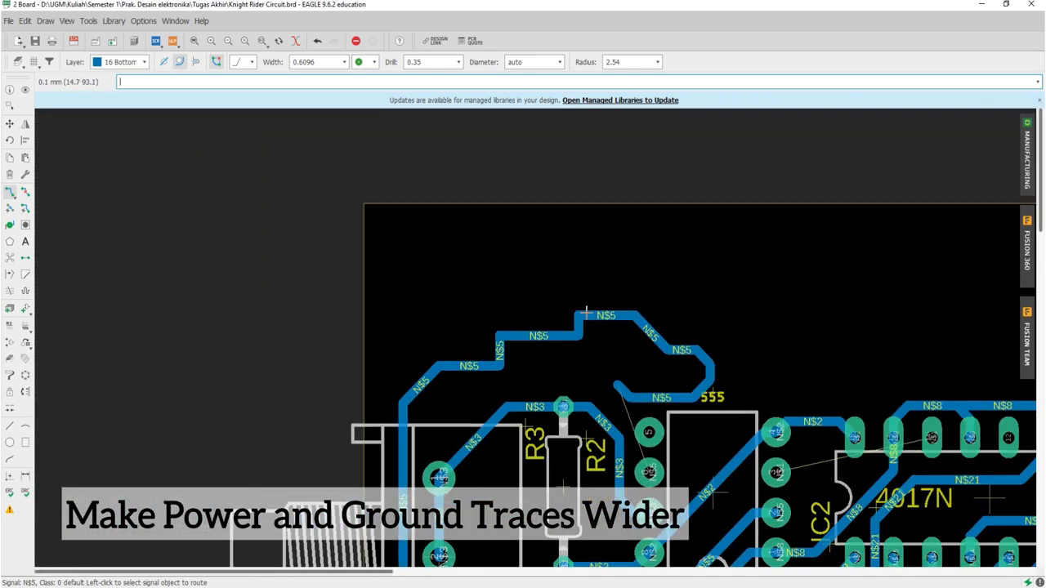
scroll(586, 313, down, 2)
scroll(540, 461, up, 3)
scroll(539, 462, down, 2)
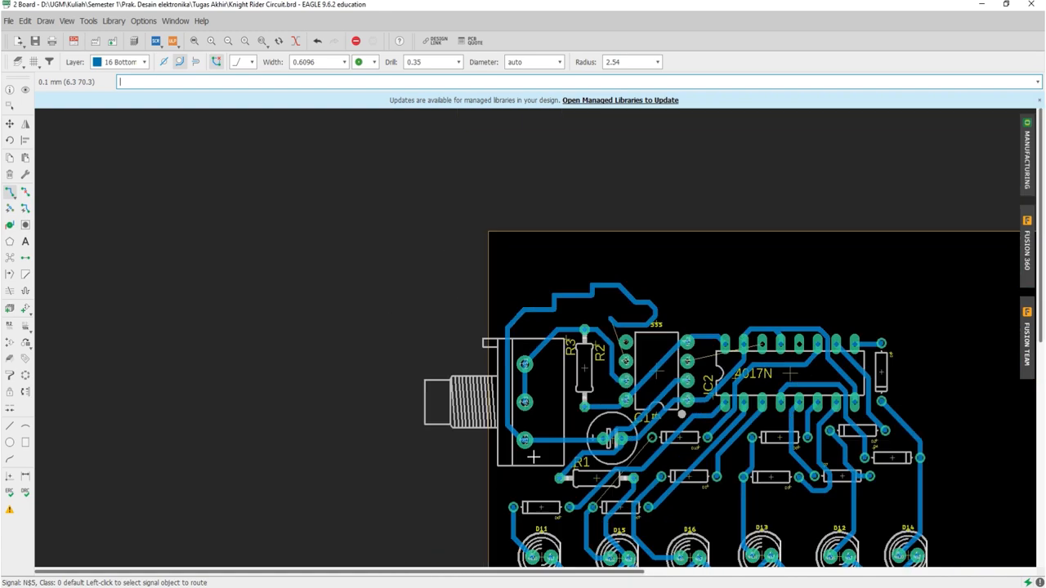
scroll(626, 445, down, 1)
scroll(691, 483, up, 2)
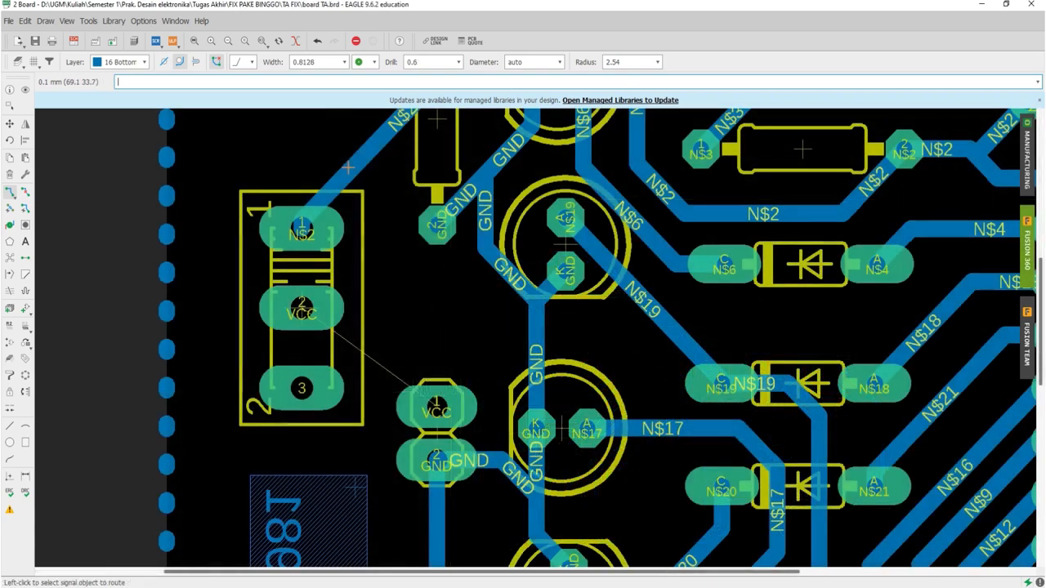
Step: Check the width in the properties of the diagonal N$2 trace leading to pad 1 of the three-pad connector
right_click(348, 168)
click(386, 399)
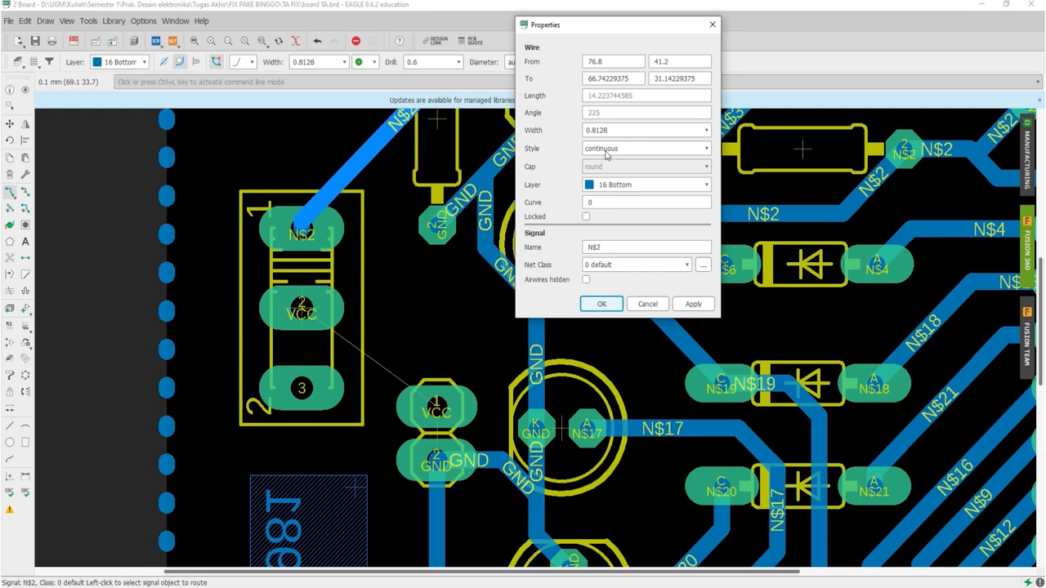
click(601, 304)
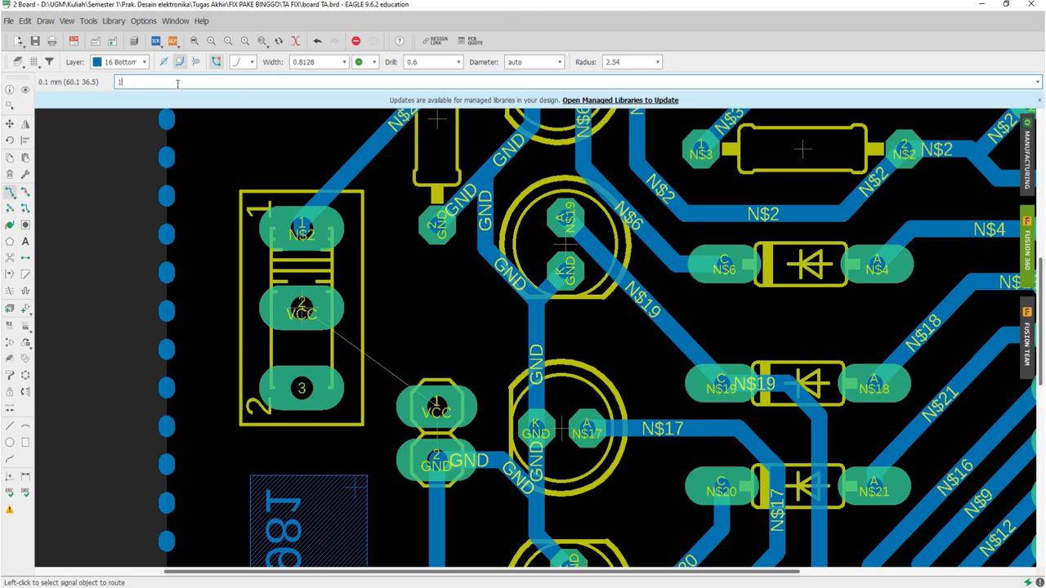
Step: Route the VCC airwire between the three-pad connector's pad 2 and the two-pad header's pad 1 with a trace width of 1
key(Return)
click(295, 309)
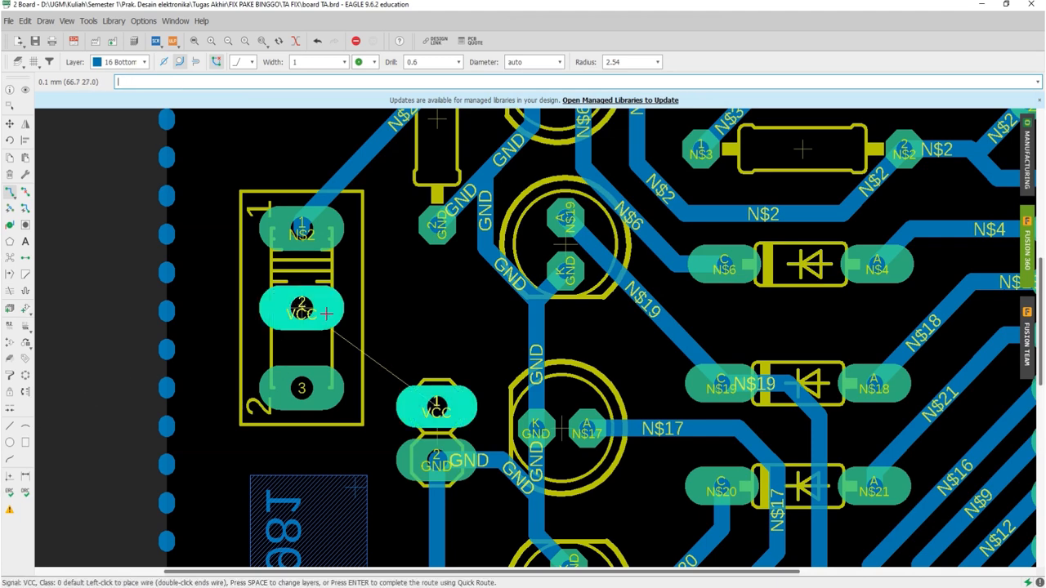
click(415, 332)
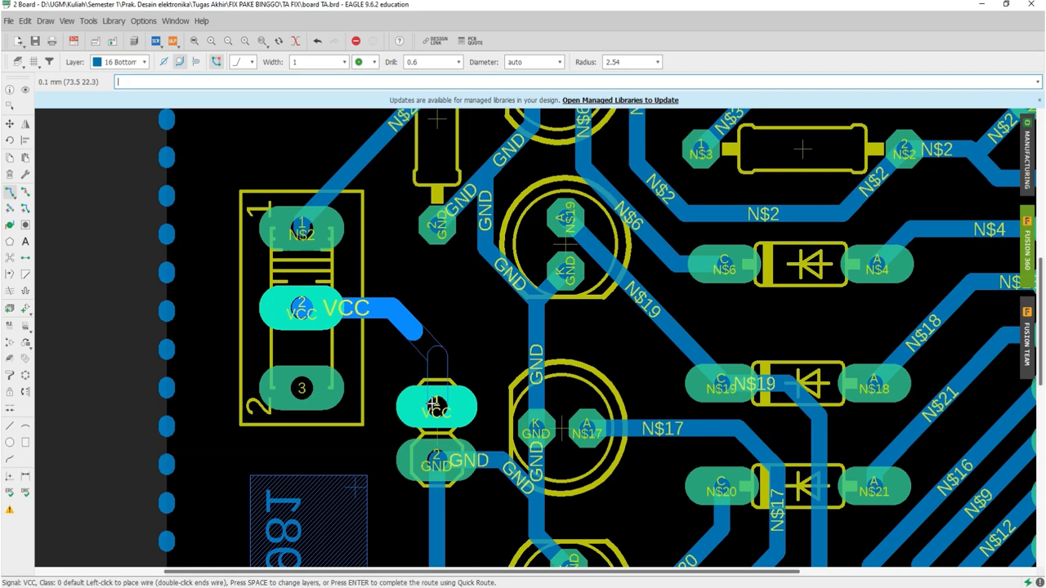
click(436, 403)
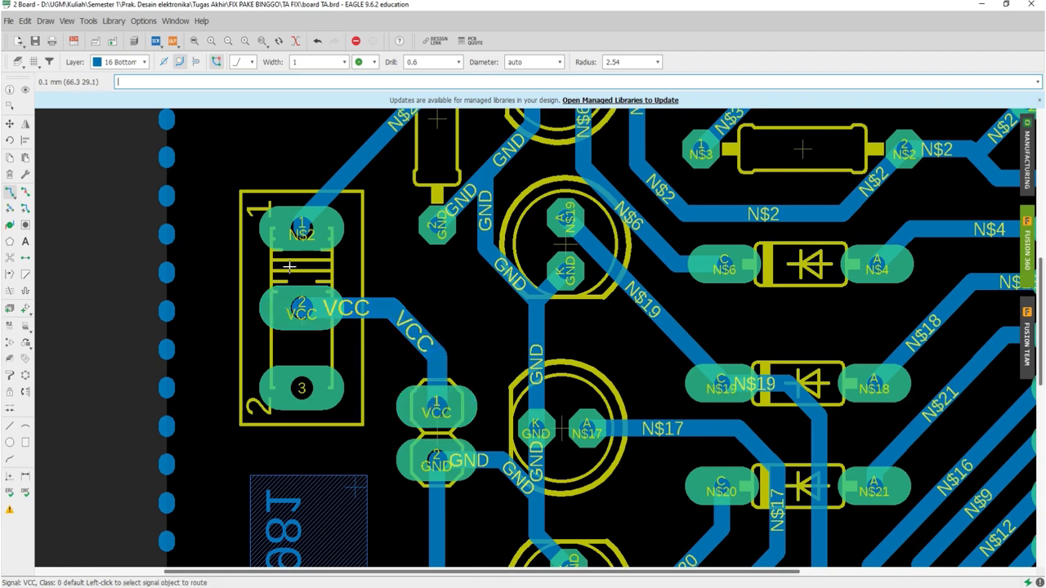
Step: Place a via spanning layers 1-16 with a 0.6 drill at the centre of the 16-pin IC
scroll(372, 311, down, 2)
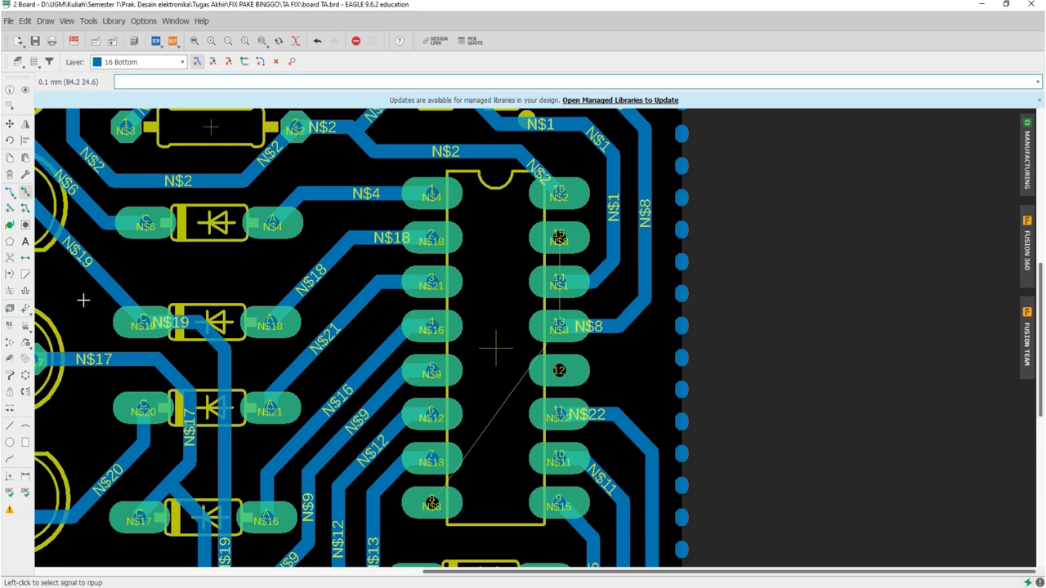
click(9, 225)
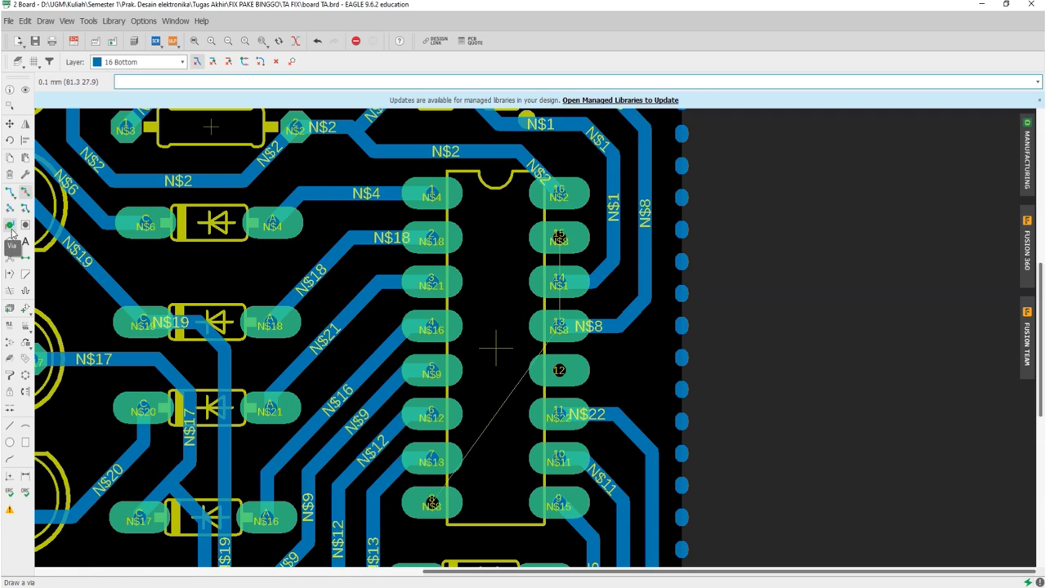
click(11, 232)
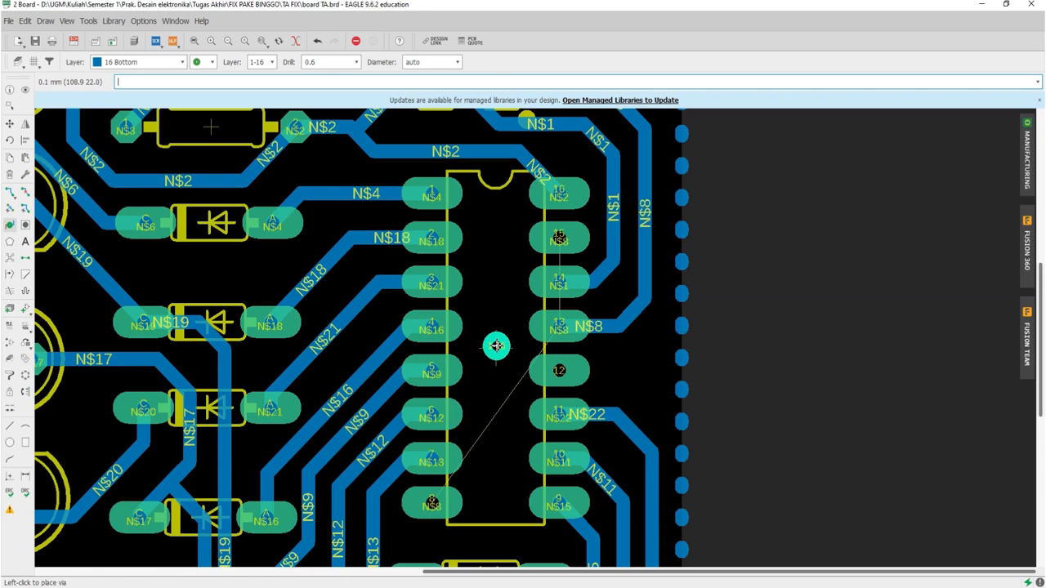
click(496, 346)
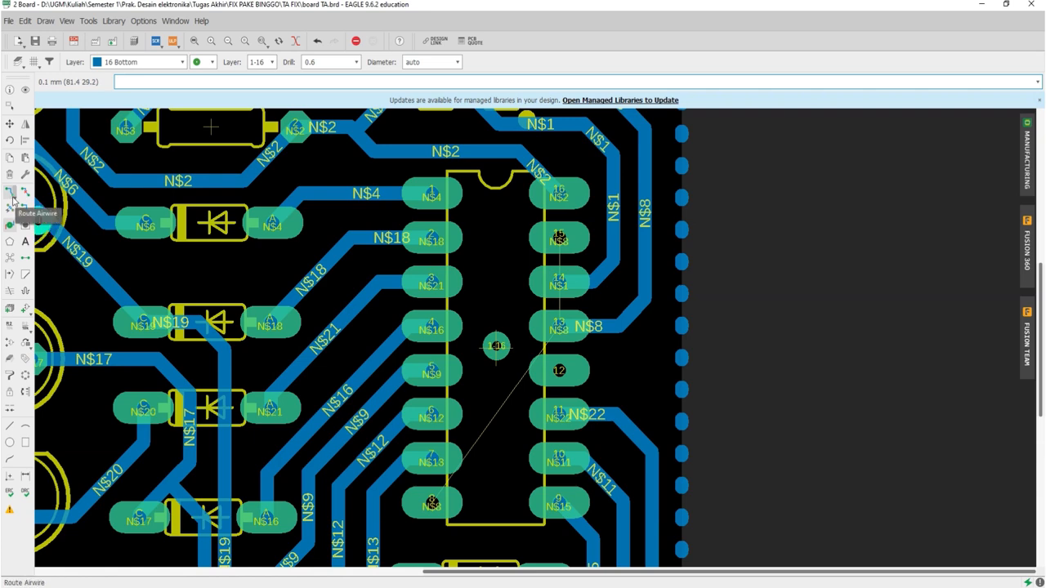
Step: Set the airwire routing layer to 1 Top
click(9, 195)
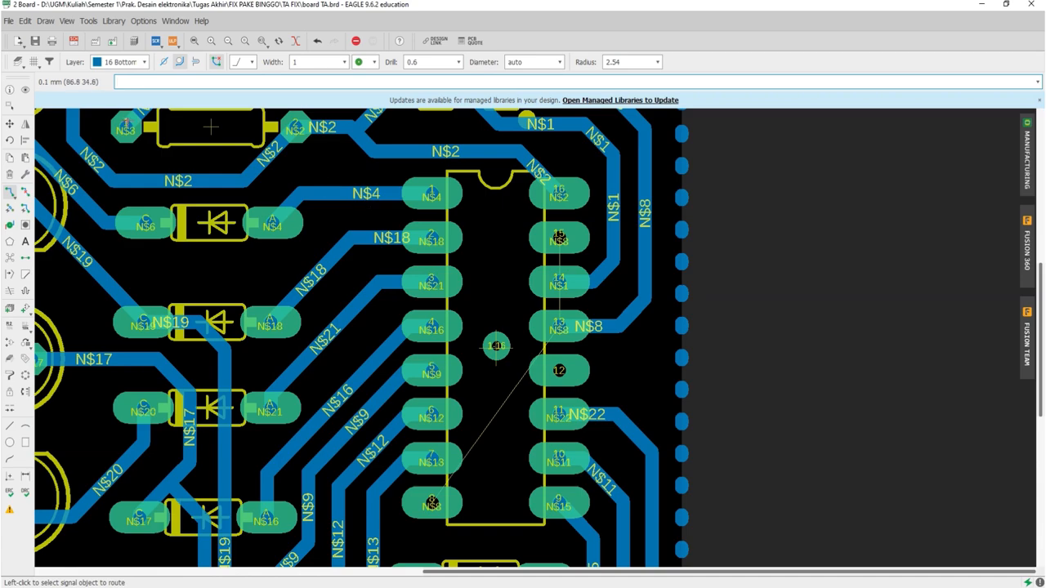
click(120, 62)
click(115, 75)
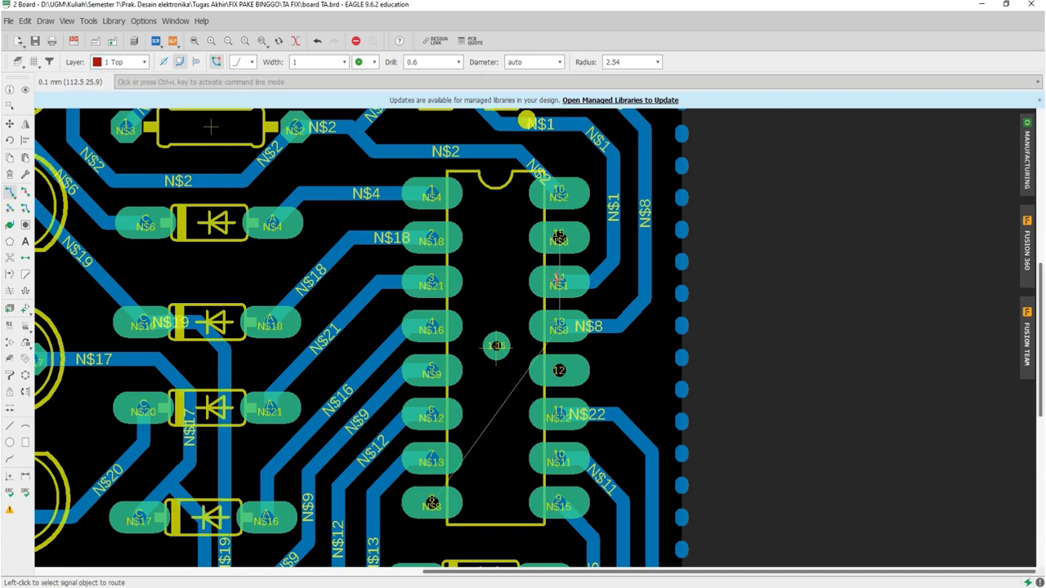
scroll(556, 281, up, 4)
scroll(557, 280, down, 1)
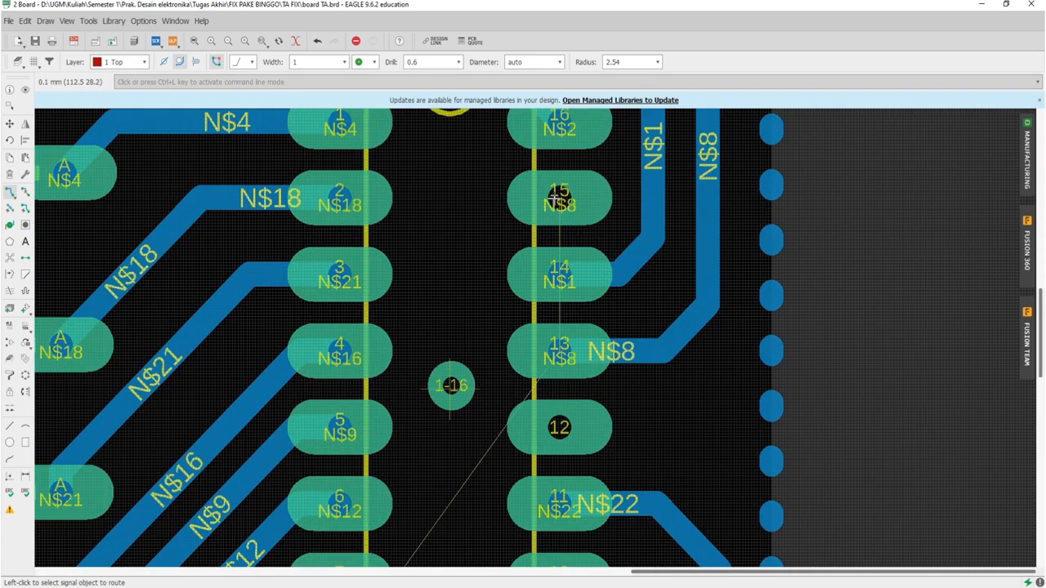
click(556, 199)
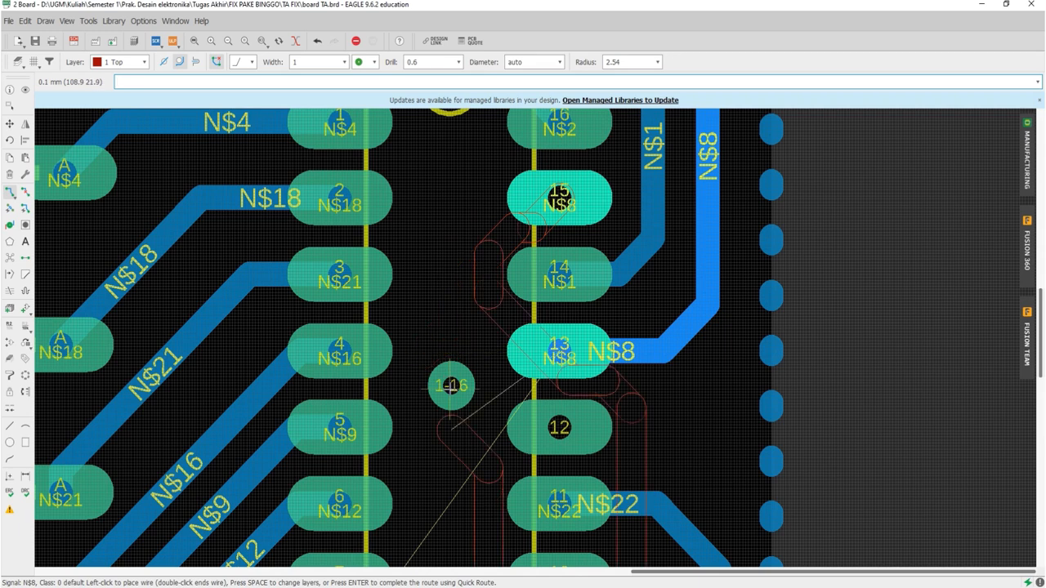
key(Escape)
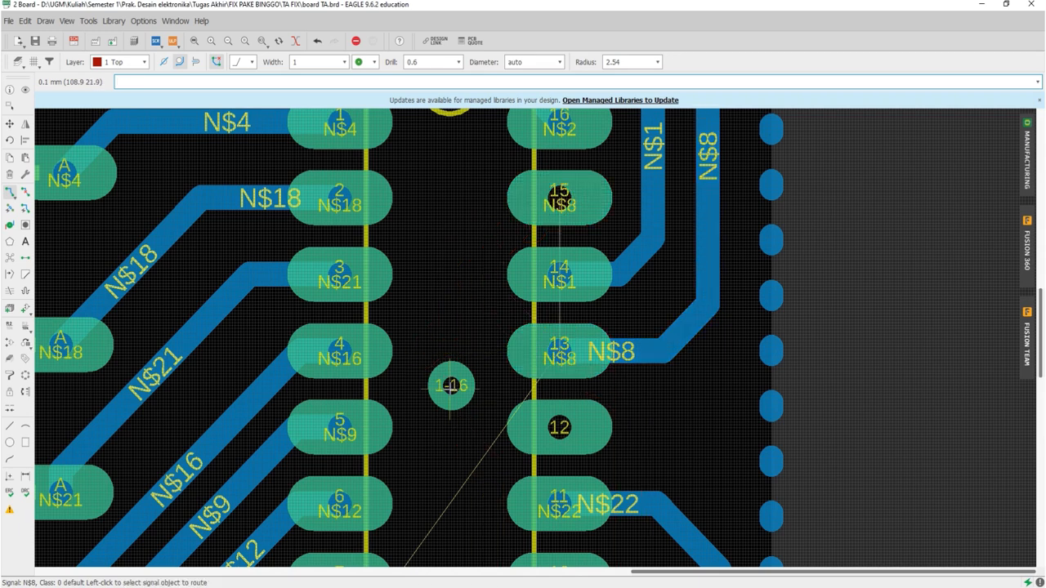
Step: Assign the via inside the 16-pin IC to signal N$8 through its properties
click(9, 89)
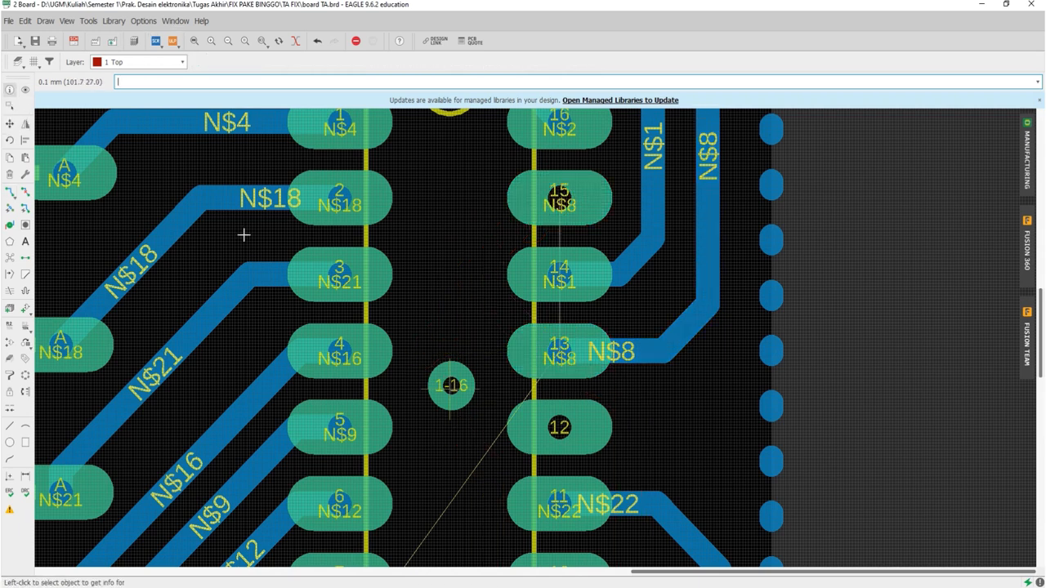
click(450, 384)
click(450, 385)
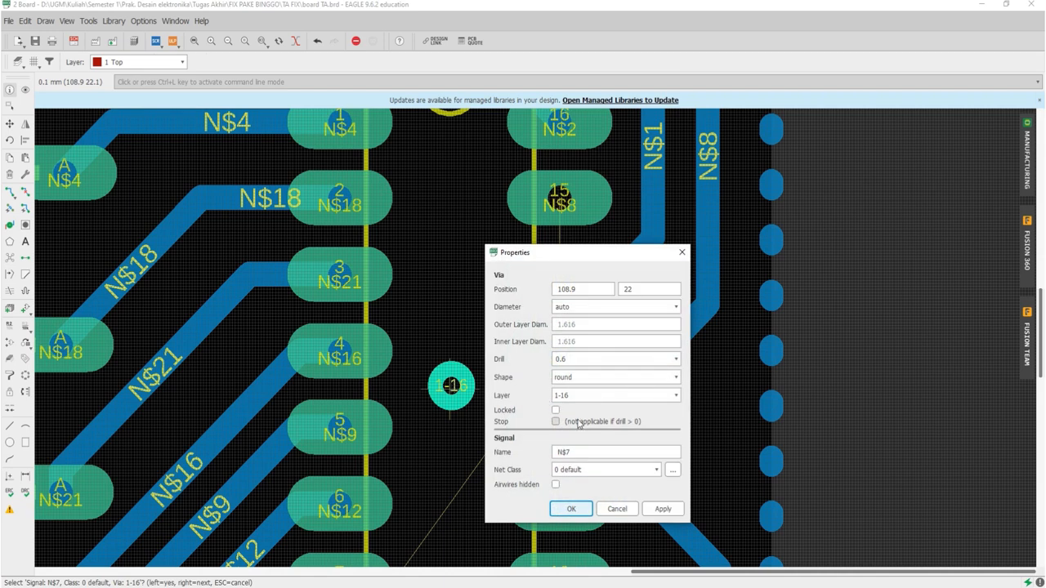
click(587, 452)
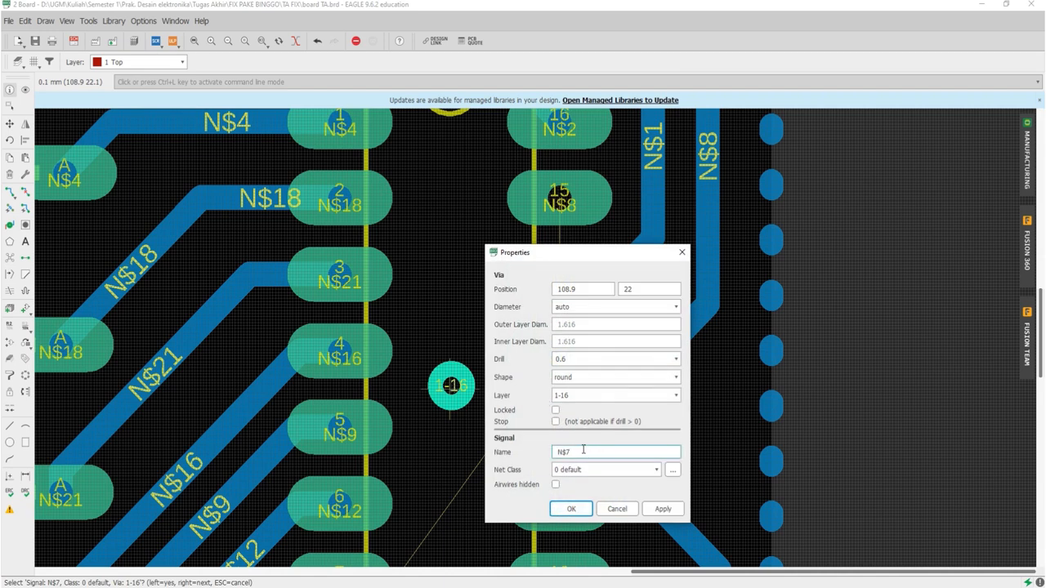
text(8)
click(571, 506)
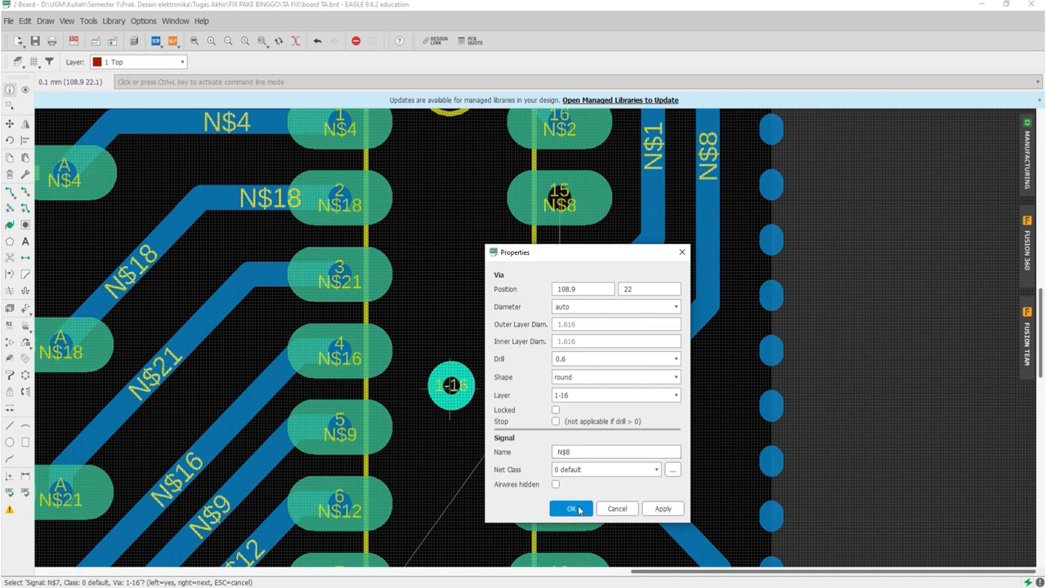
click(568, 492)
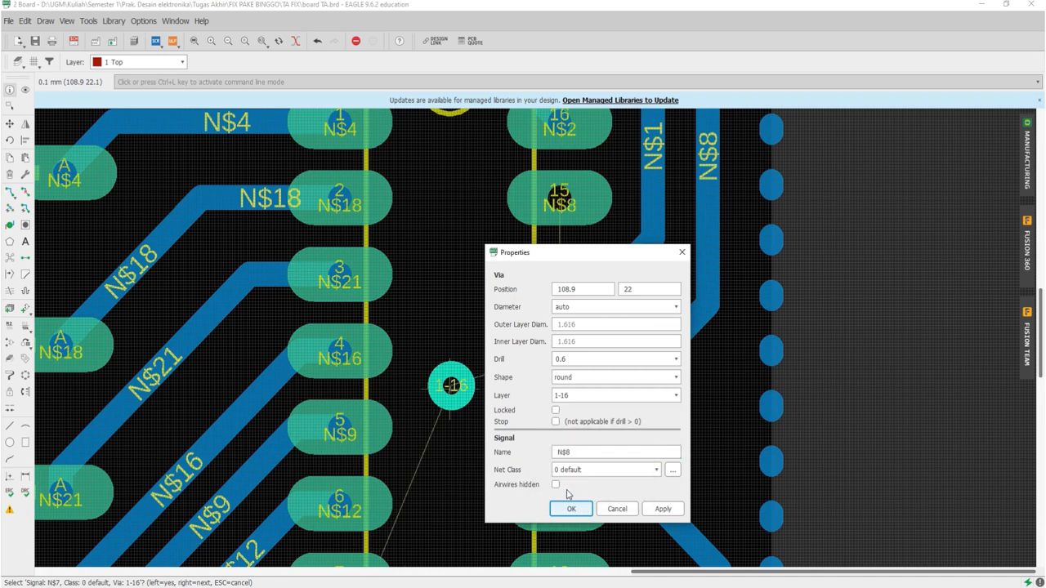
click(617, 509)
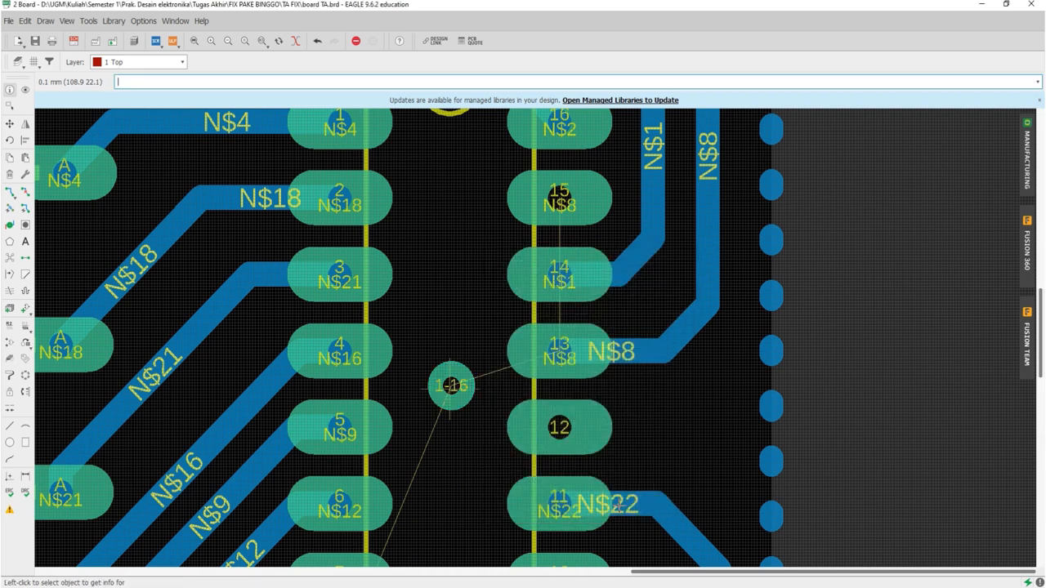
text(za)
Step: Route the N$8 airwire from pad 15 of the 16-pin IC to the via on layer 1 Top, with a 45-degree bend and width 1
click(8, 192)
click(559, 208)
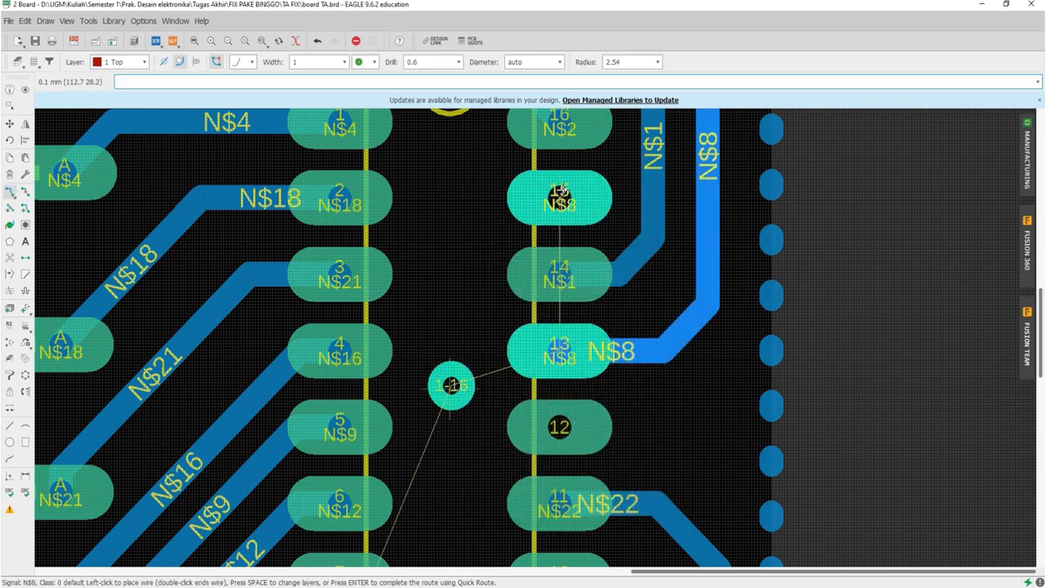
click(448, 229)
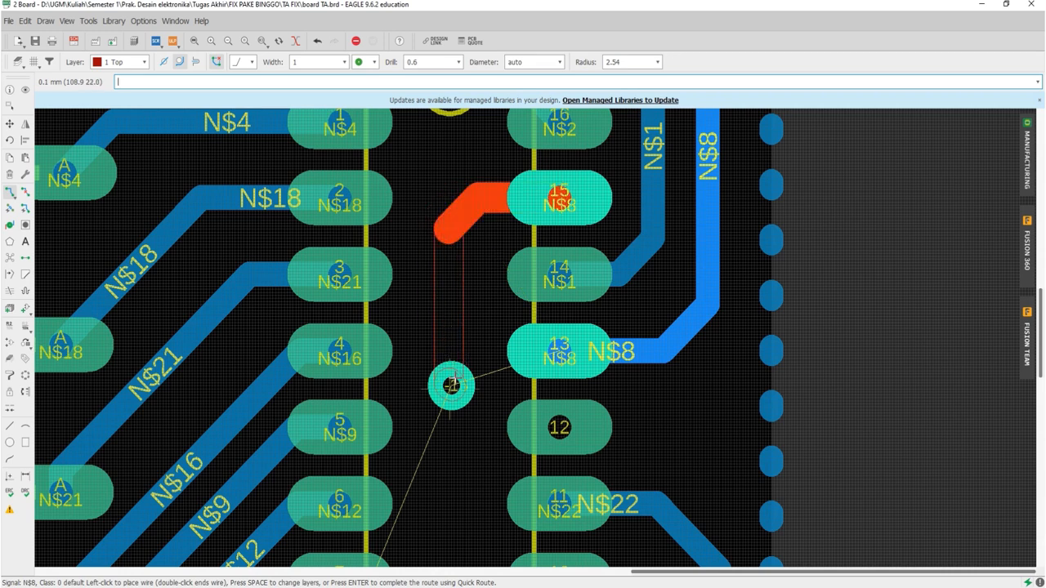
click(453, 380)
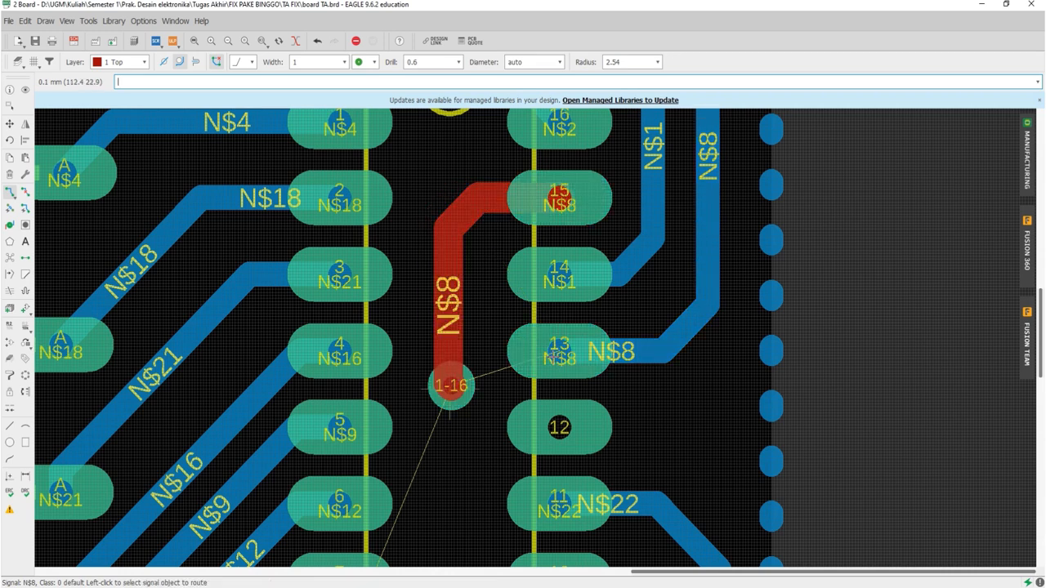
Step: Route the N$8 airwire on layer 1 Top from the via inside the 16-pin IC to pad 13 with a trace width of 1
click(453, 382)
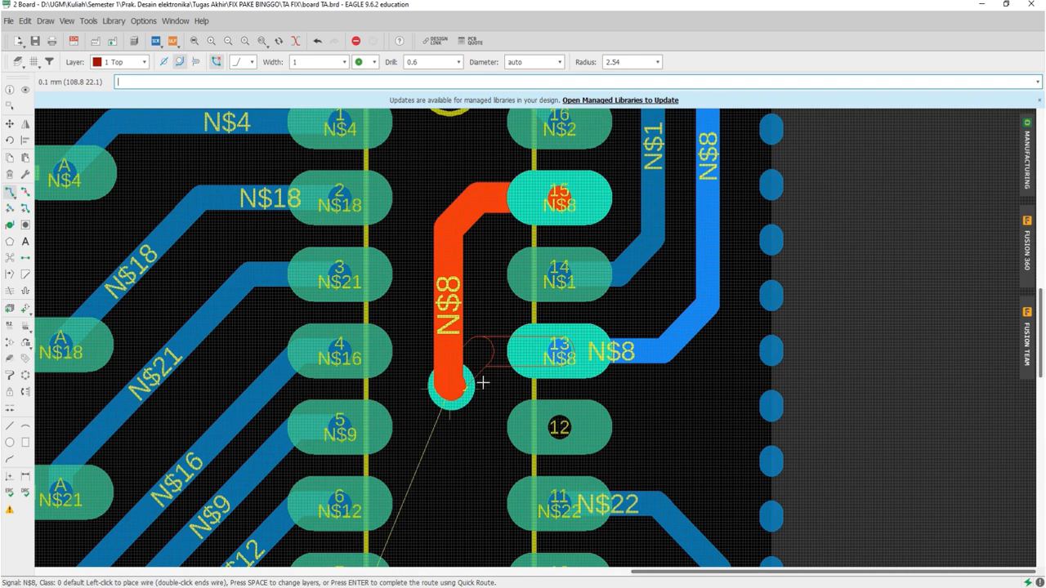
key(Escape)
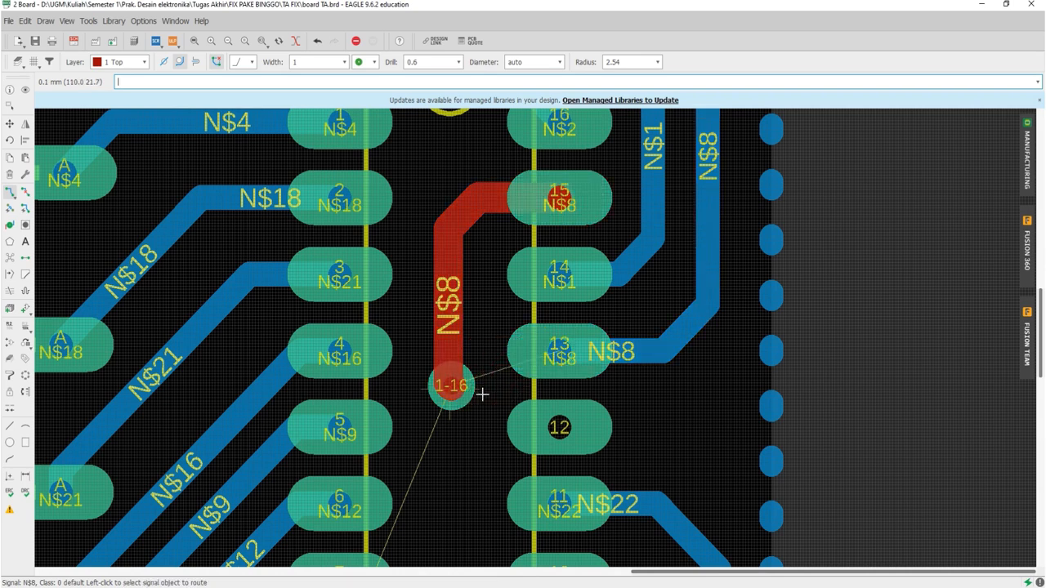
click(461, 389)
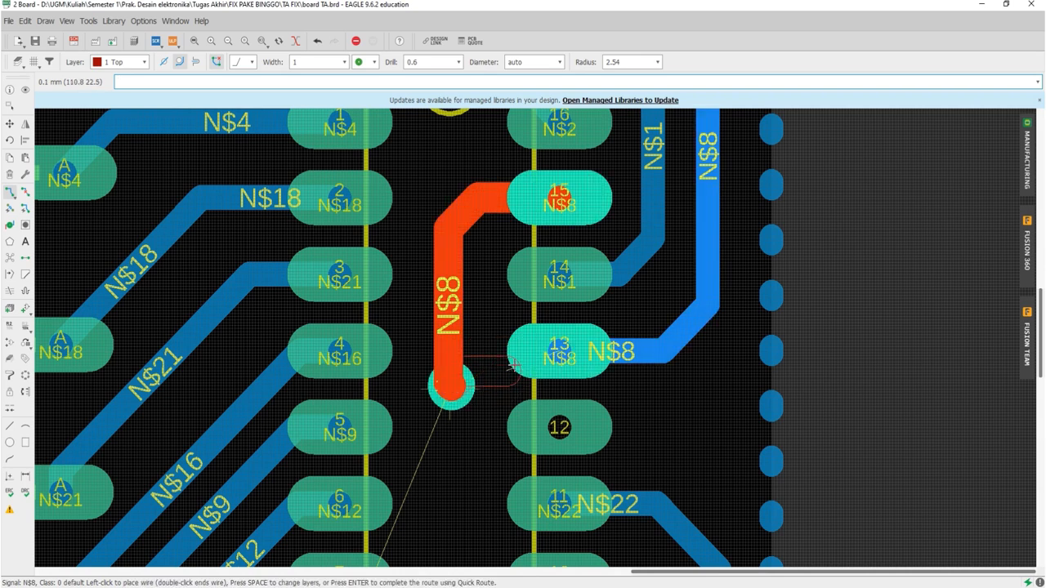
click(560, 358)
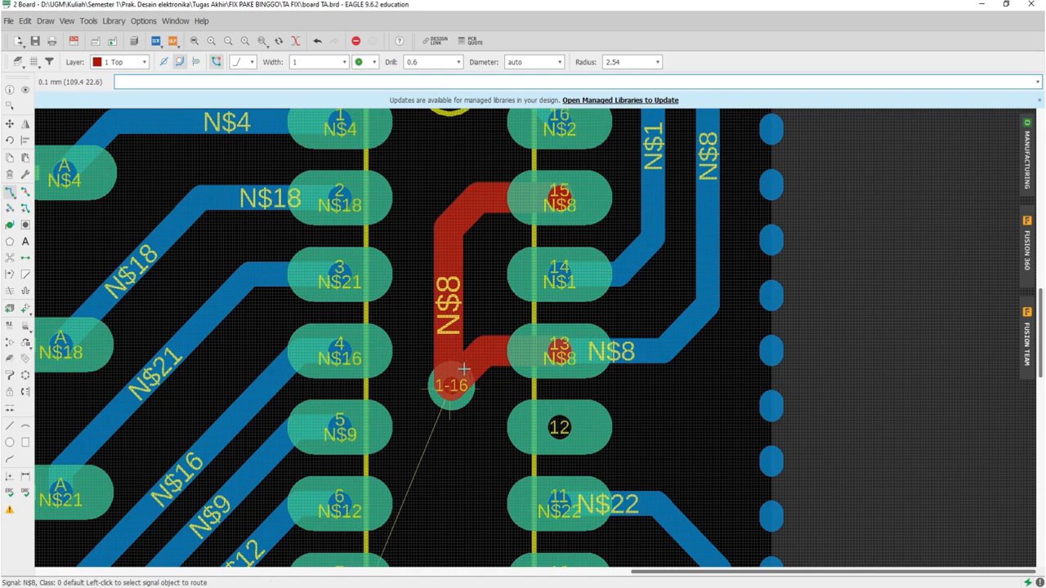
Step: Route the N$8 airwire from pad 8 of the 16-pin IC up to the via on layer 1 Top with a trace width of 1
scroll(451, 384, down, 4)
scroll(439, 458, up, 5)
scroll(392, 408, down, 5)
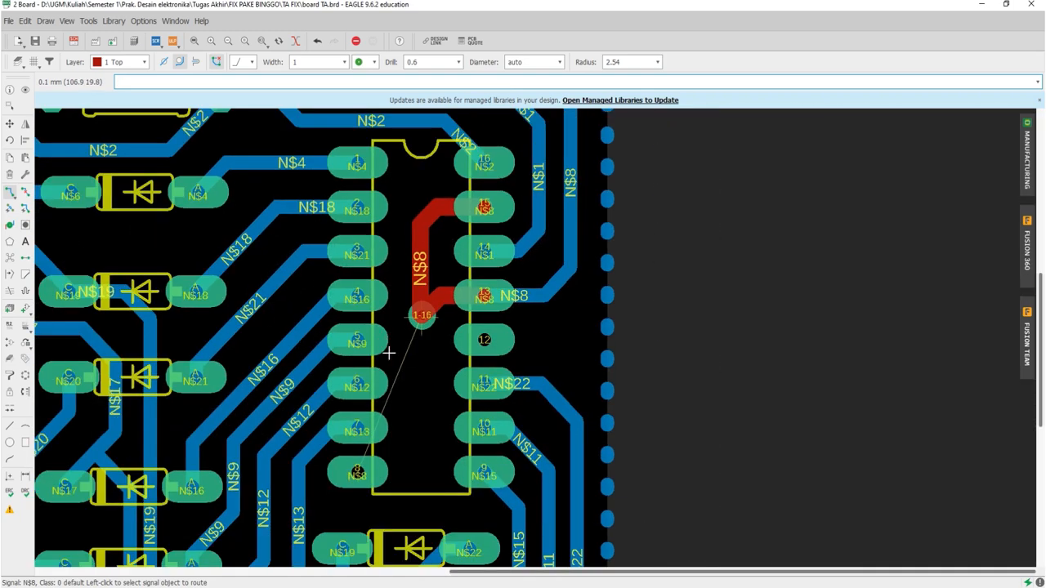
scroll(393, 445, up, 4)
click(359, 482)
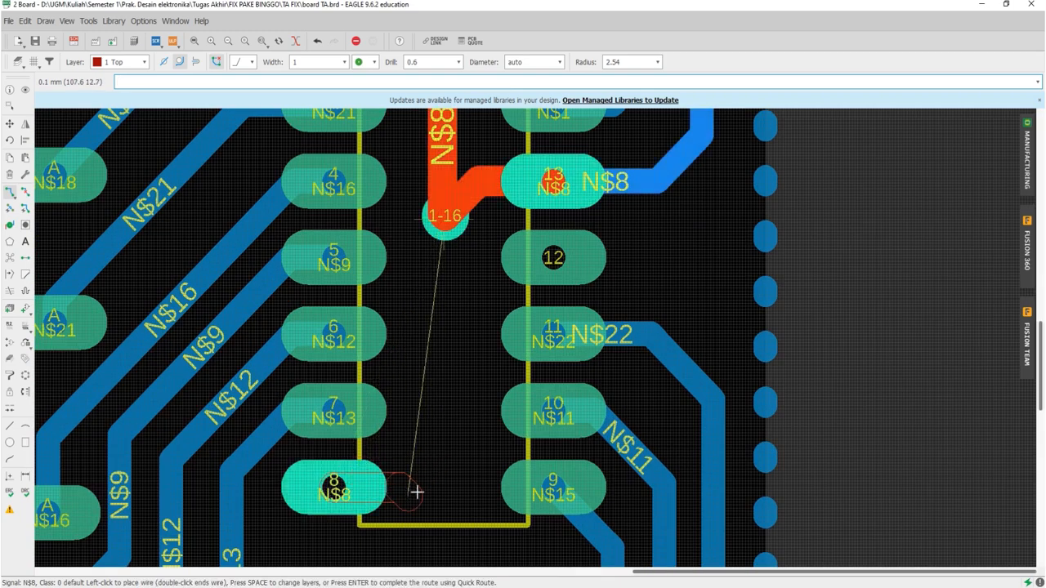
click(427, 466)
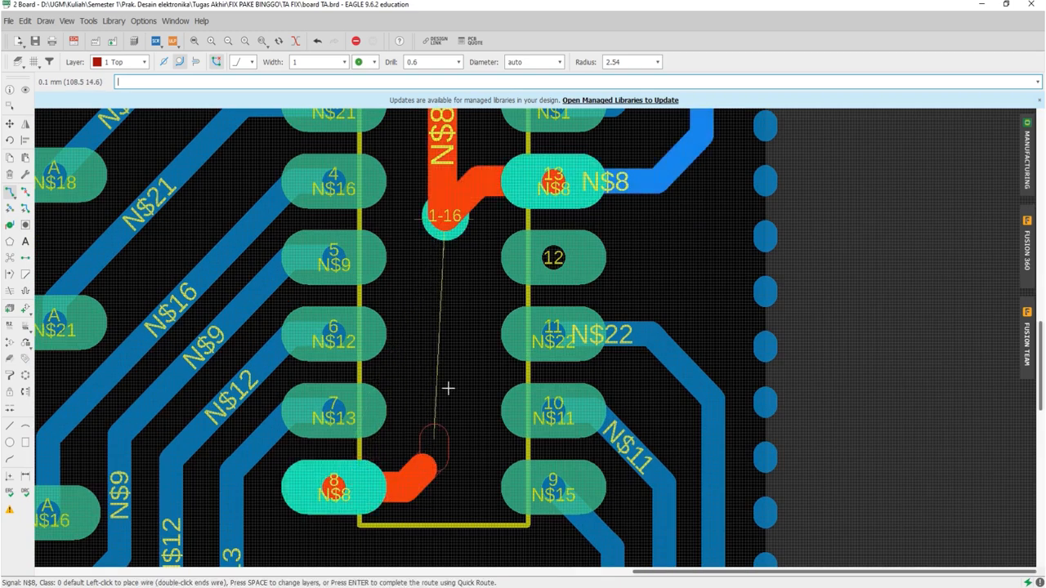
click(442, 219)
Step: Move the N$8 via inside the 16-pin IC, with its attached top-layer traces, up level with pad 13
click(8, 123)
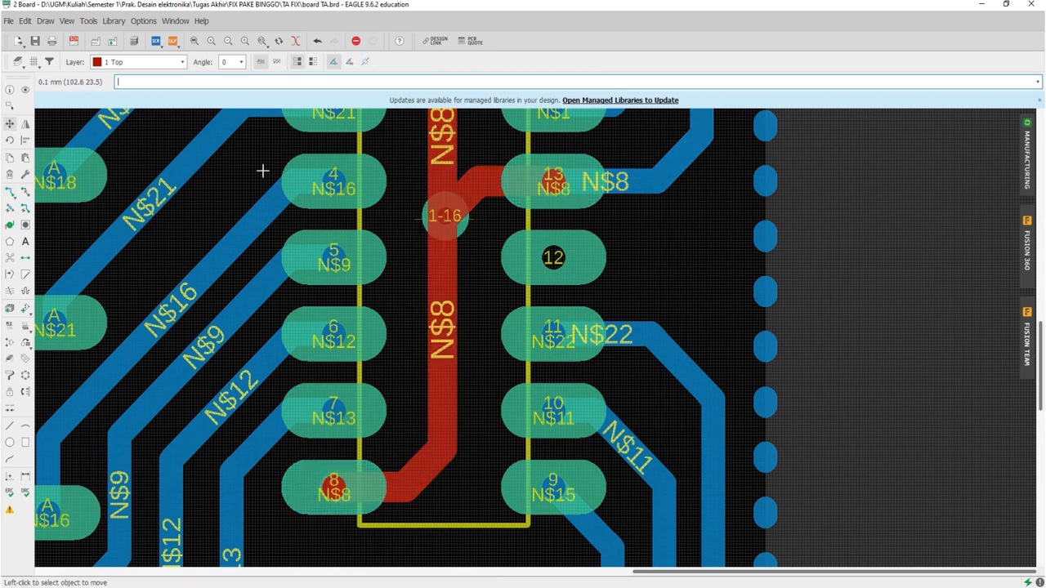
click(442, 216)
key(Escape)
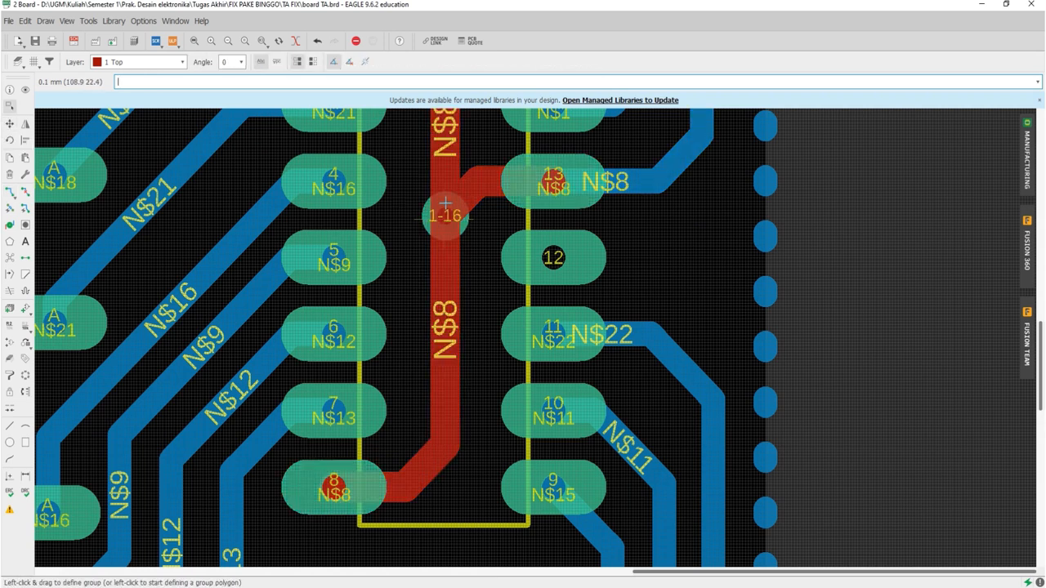
click(446, 216)
click(449, 216)
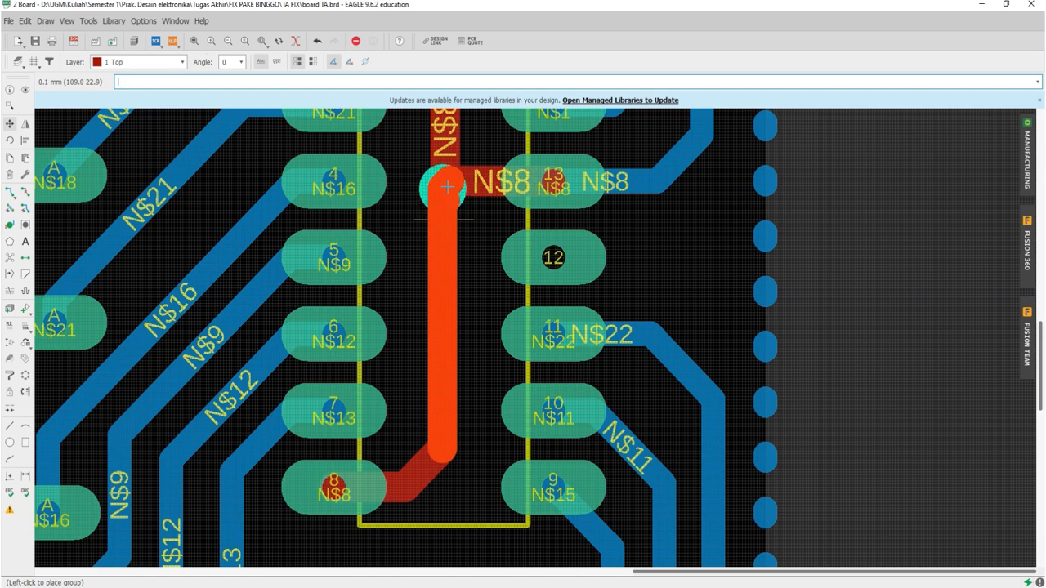
click(442, 183)
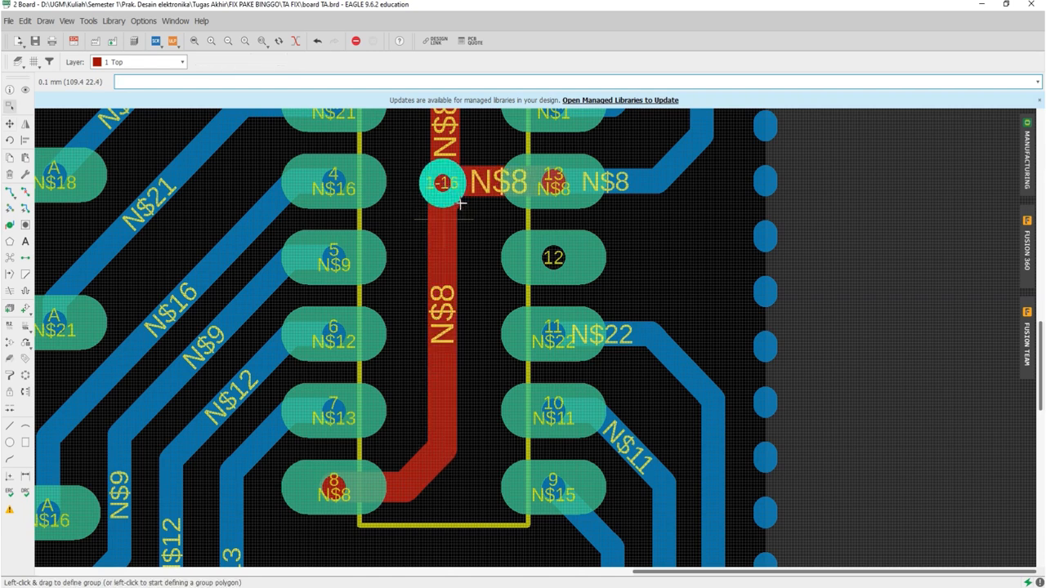
click(460, 203)
click(10, 124)
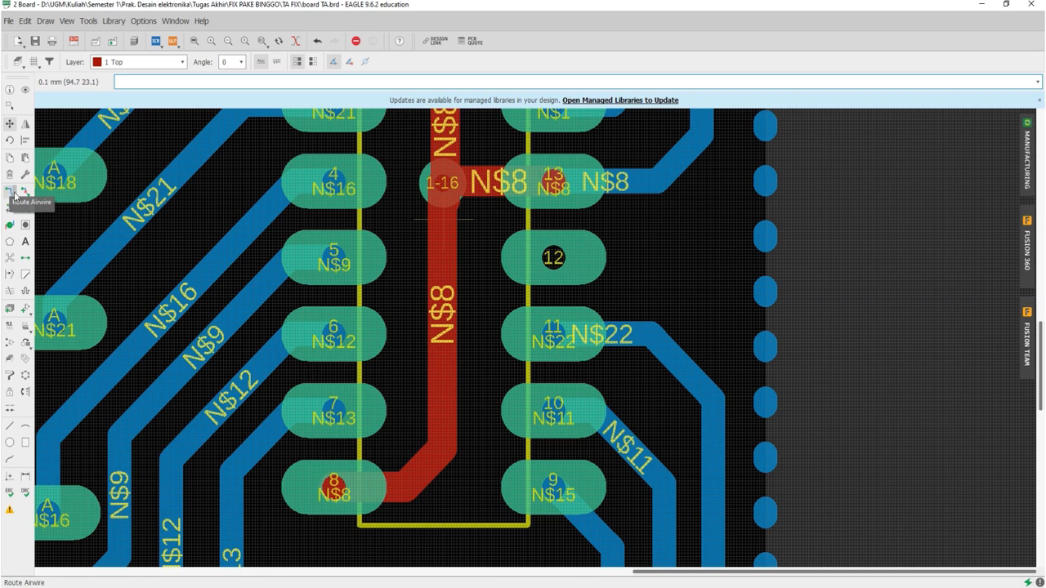
click(9, 109)
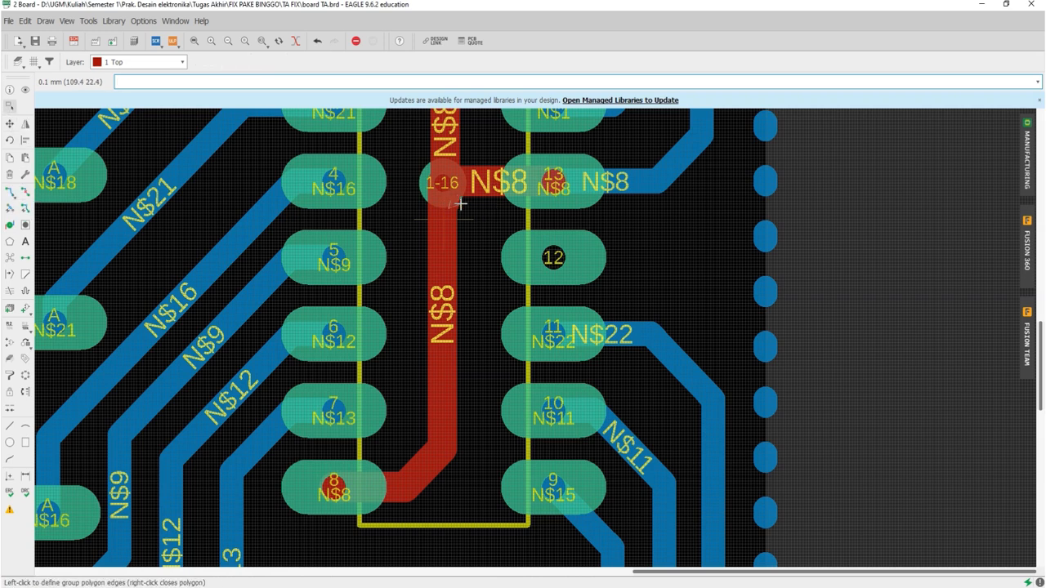
click(24, 191)
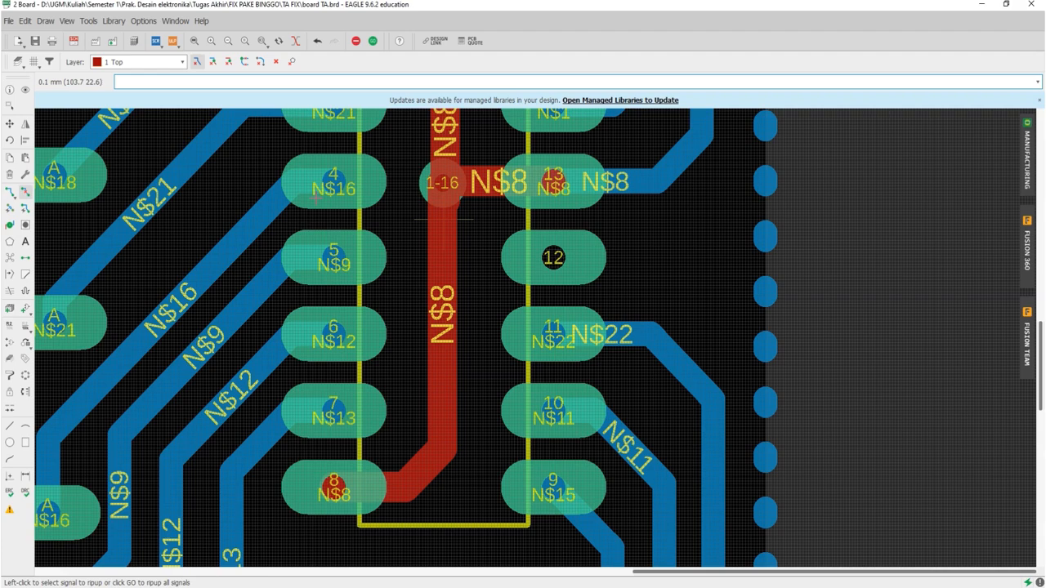
click(454, 203)
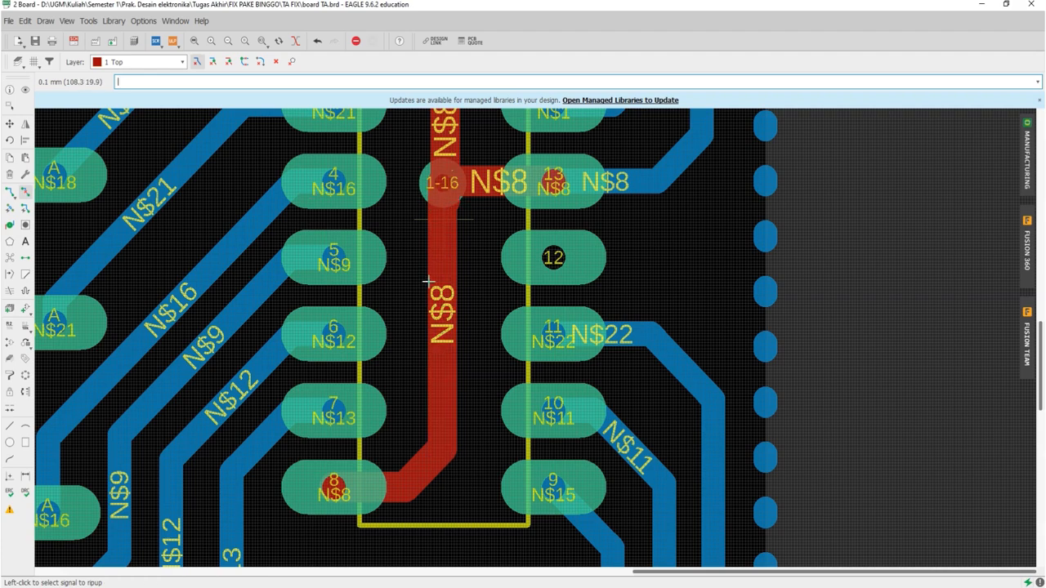
scroll(431, 294, down, 5)
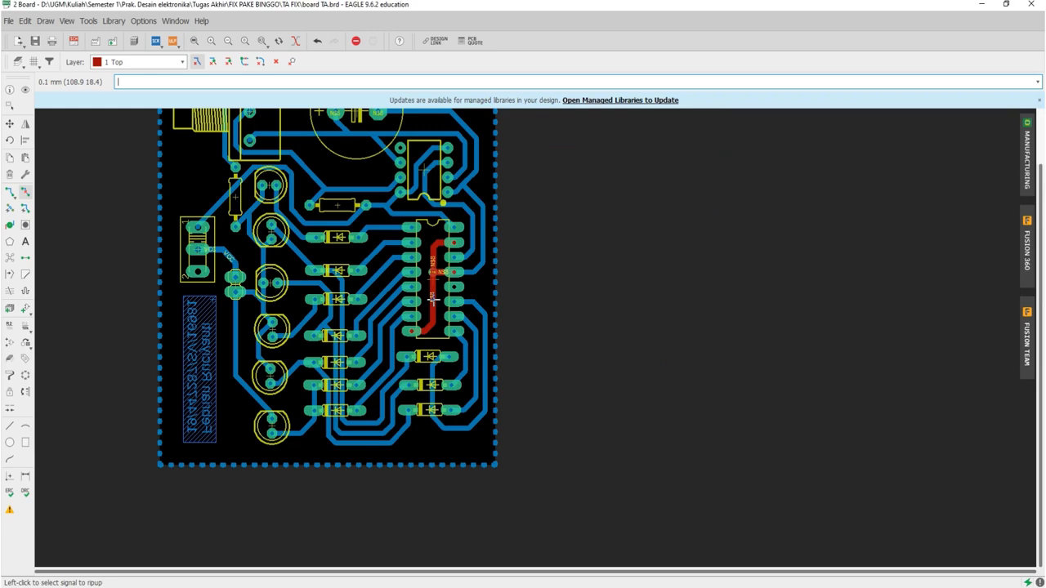
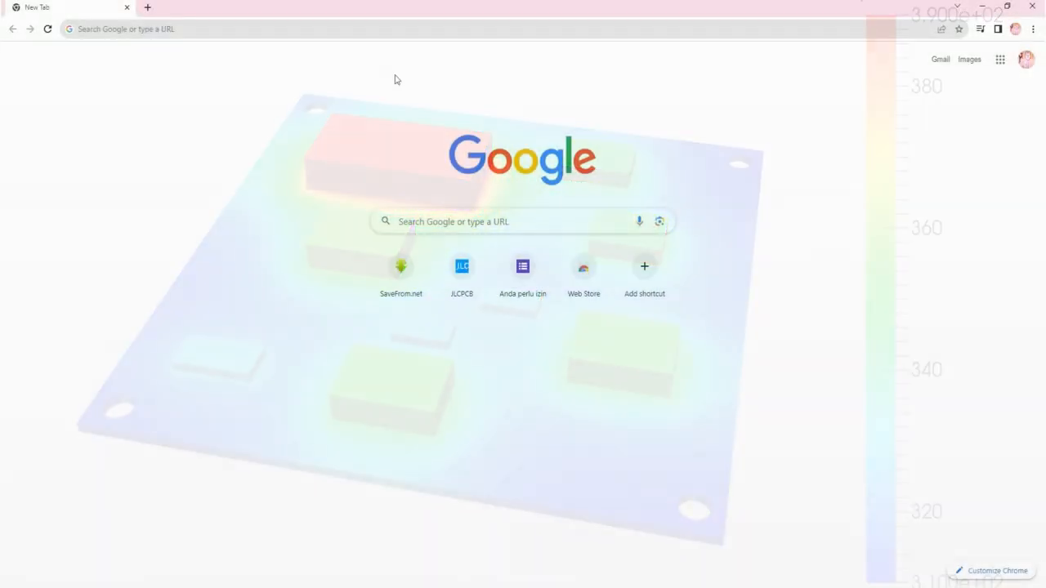
Step: Switch to Chrome and search the web for "trace width calculator"
click(396, 26)
text(trace)
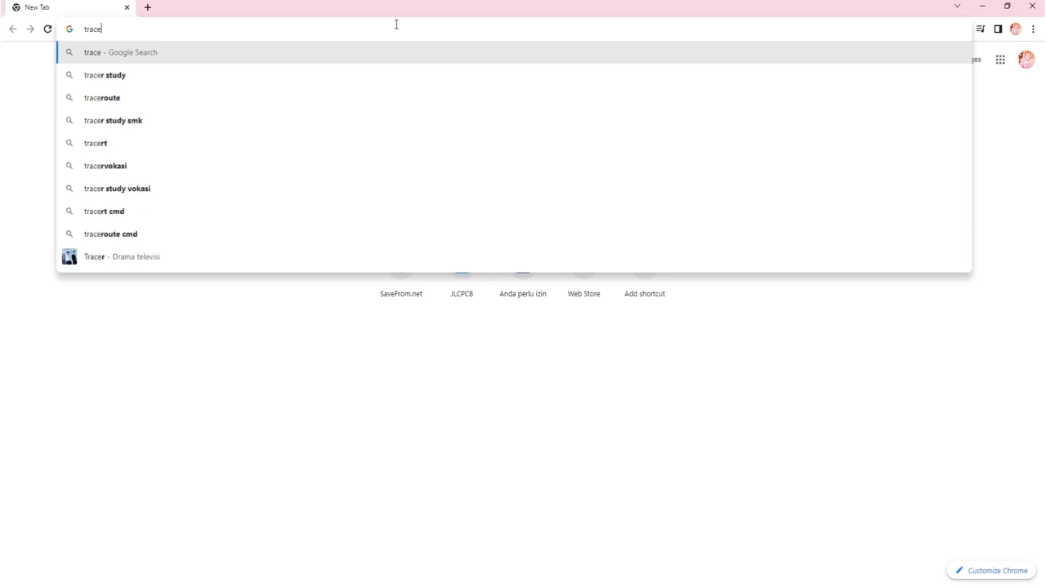
text( width)
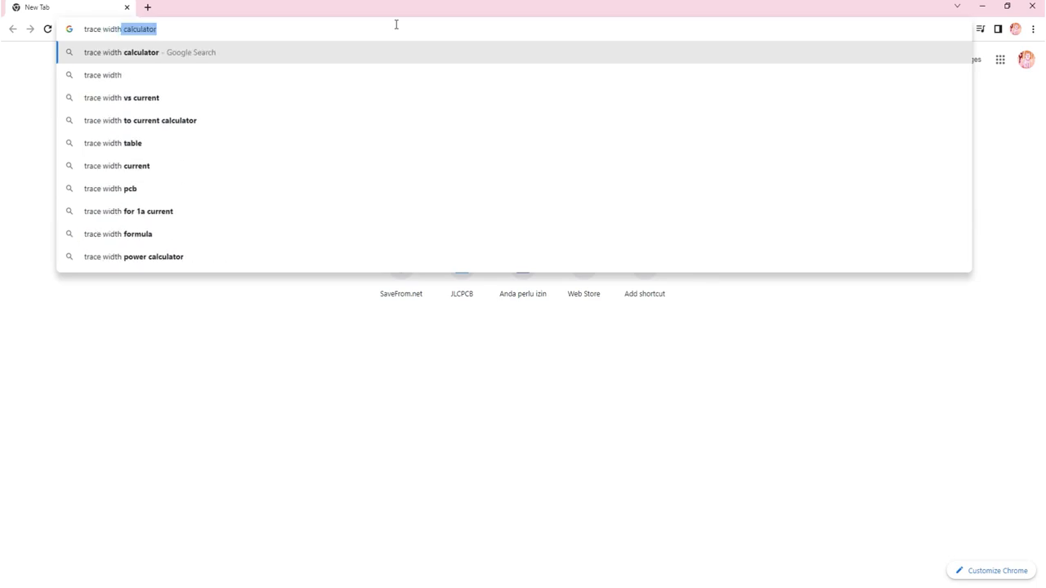
text( calculator)
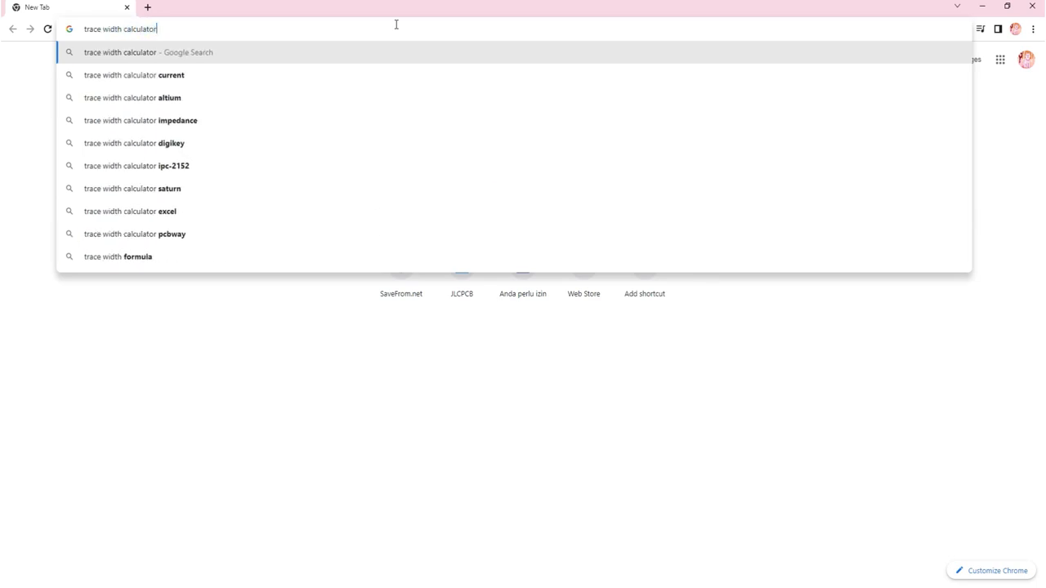
key(Return)
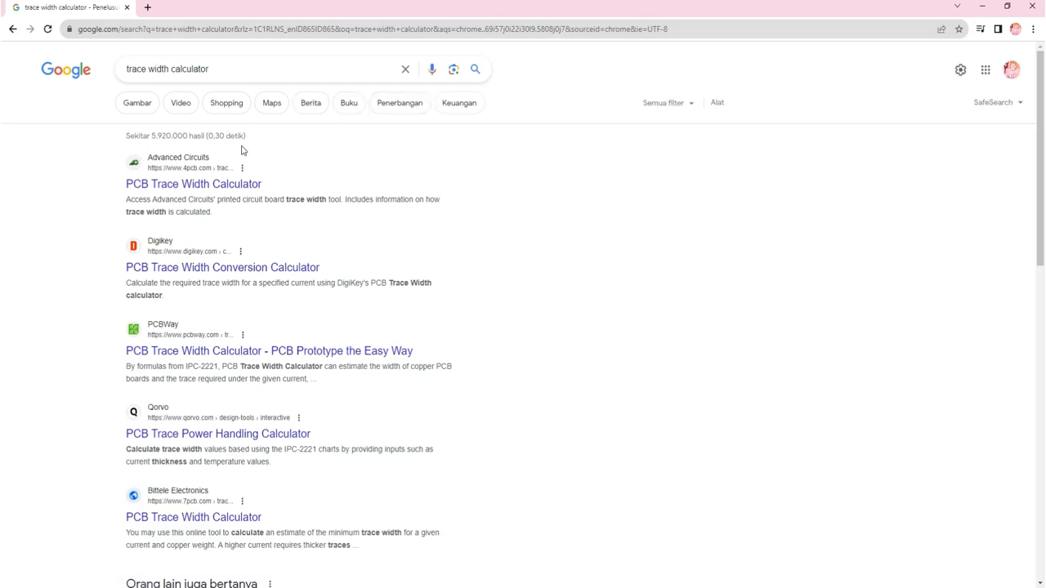
Step: Open the Advanced Circuits PCB Trace Width Calculator result in a new browser tab and switch to it
right_click(160, 186)
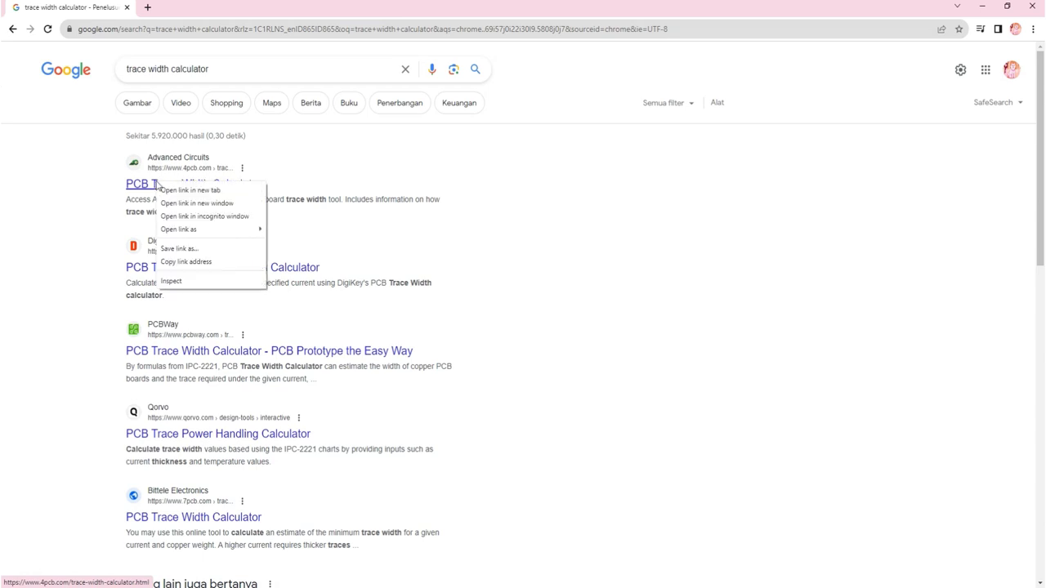
click(163, 191)
click(192, 8)
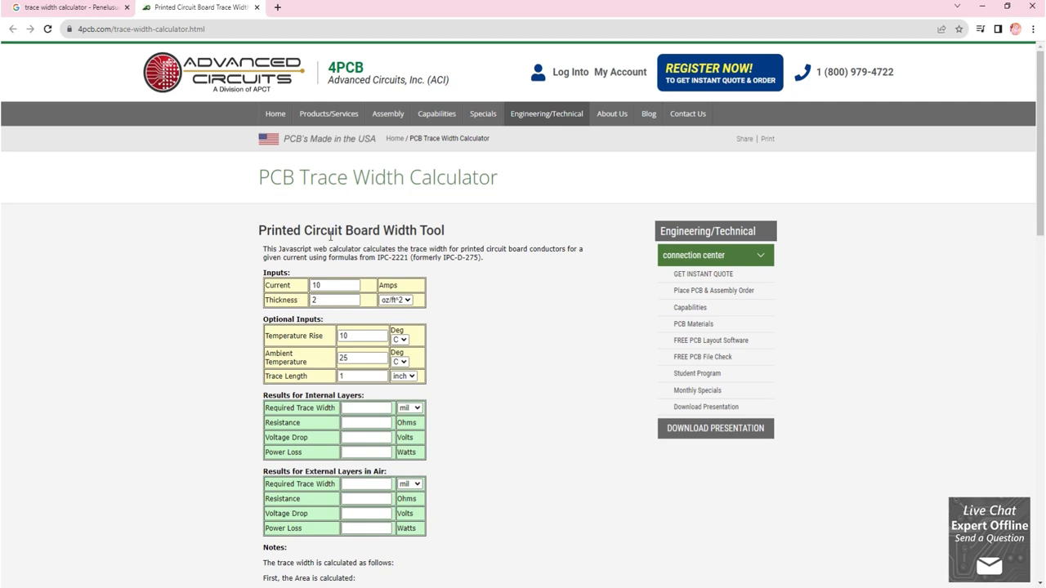
Step: Examine the trace width calculator's inputs and results, the area and width formulas in its notes, and the FAQs
scroll(330, 237, down, 1)
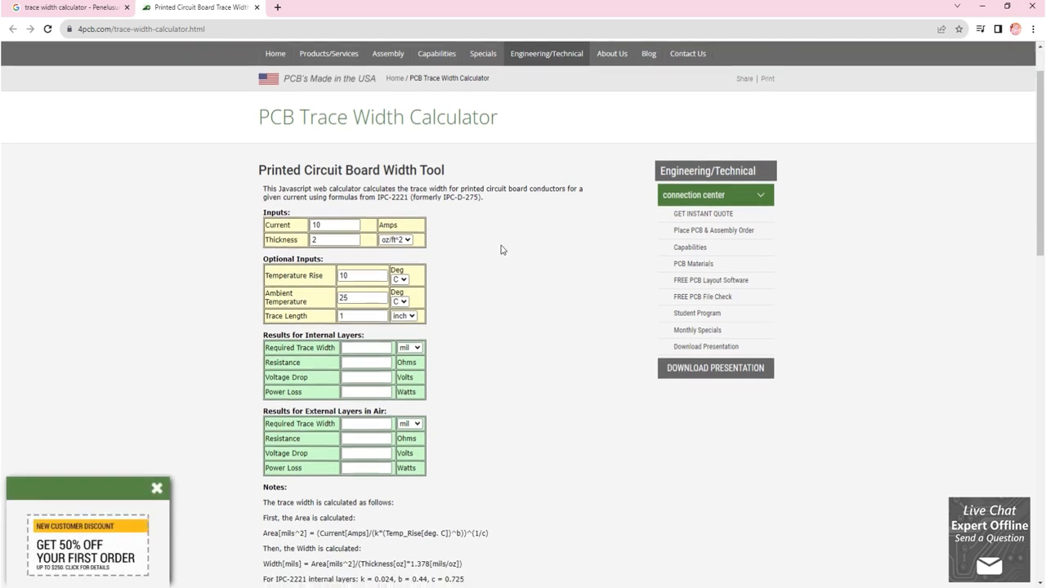
scroll(502, 250, down, 1)
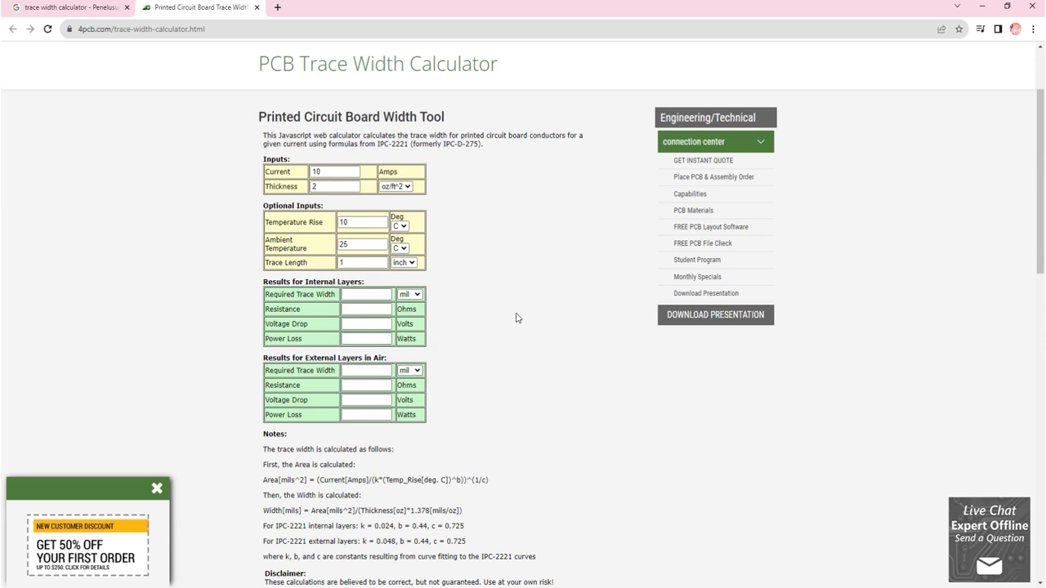
scroll(517, 318, down, 3)
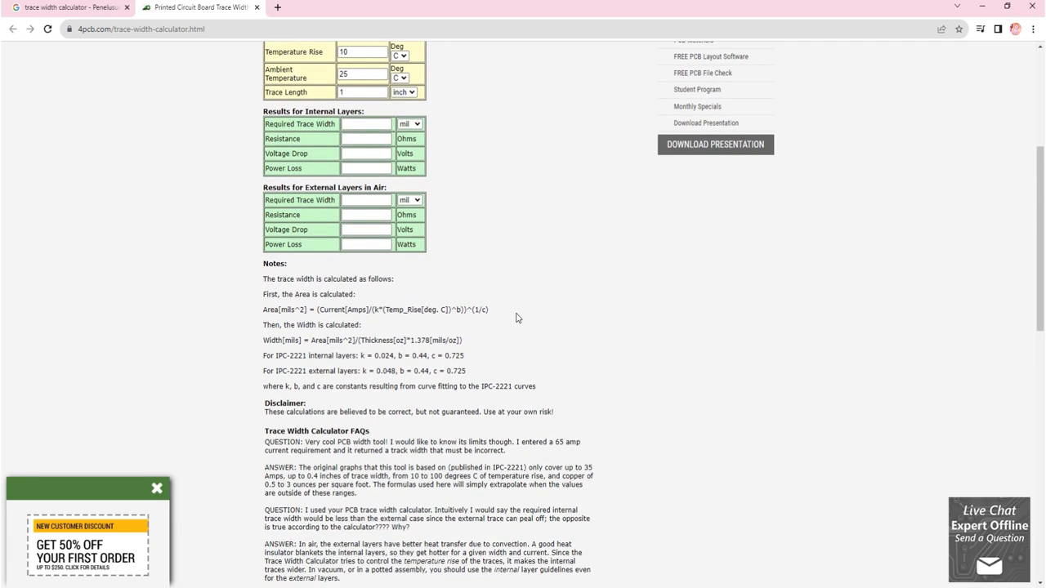
scroll(516, 317, down, 1)
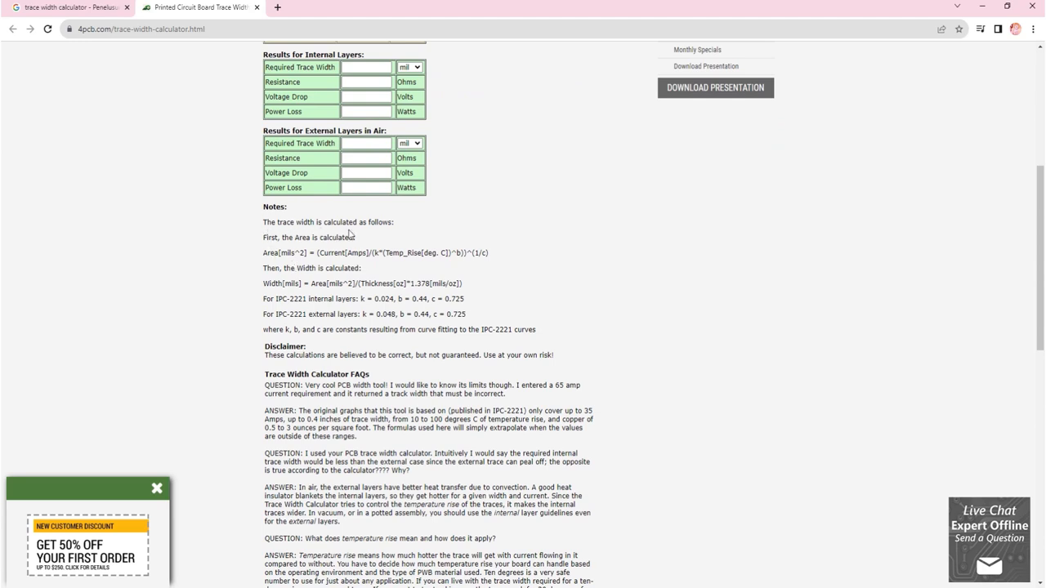
drag(263, 252, 487, 250)
click(475, 276)
drag(269, 285, 471, 278)
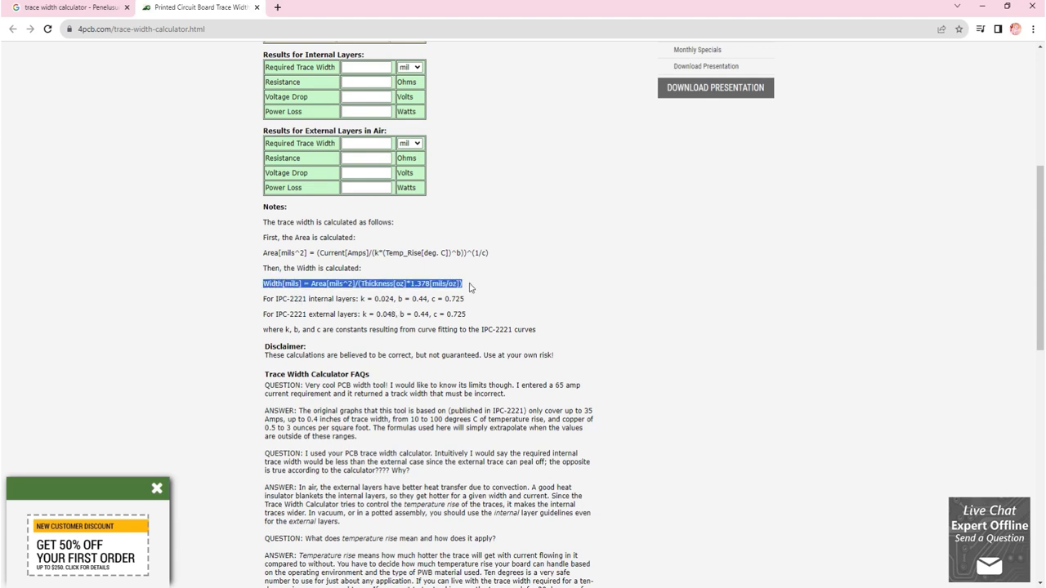
click(504, 297)
scroll(505, 296, down, 2)
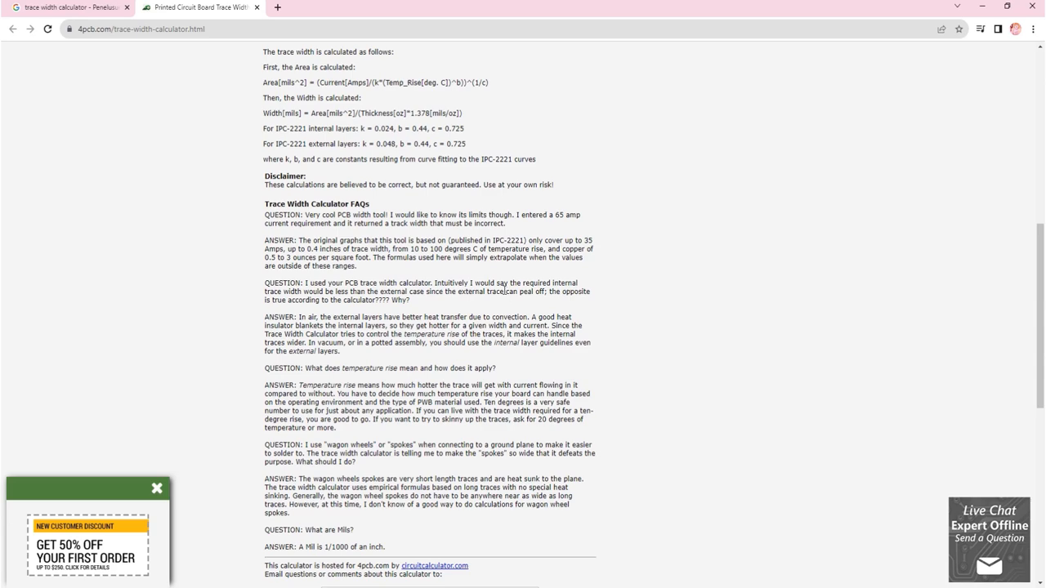
scroll(504, 291, up, 6)
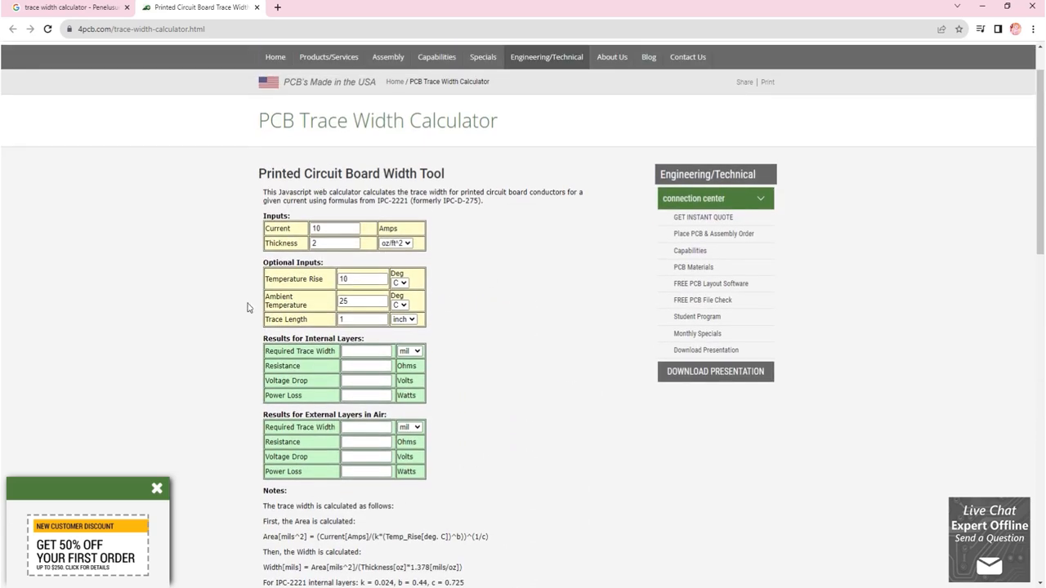
Step: Set the calculator's current to 1 Amp and the trace length to 5
double_click(313, 229)
text(1)
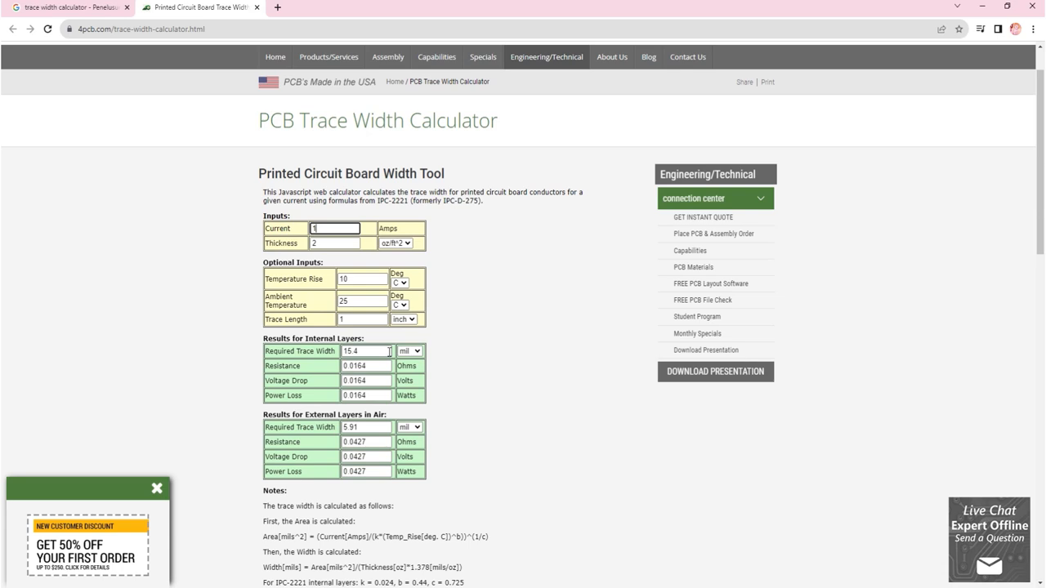
click(353, 319)
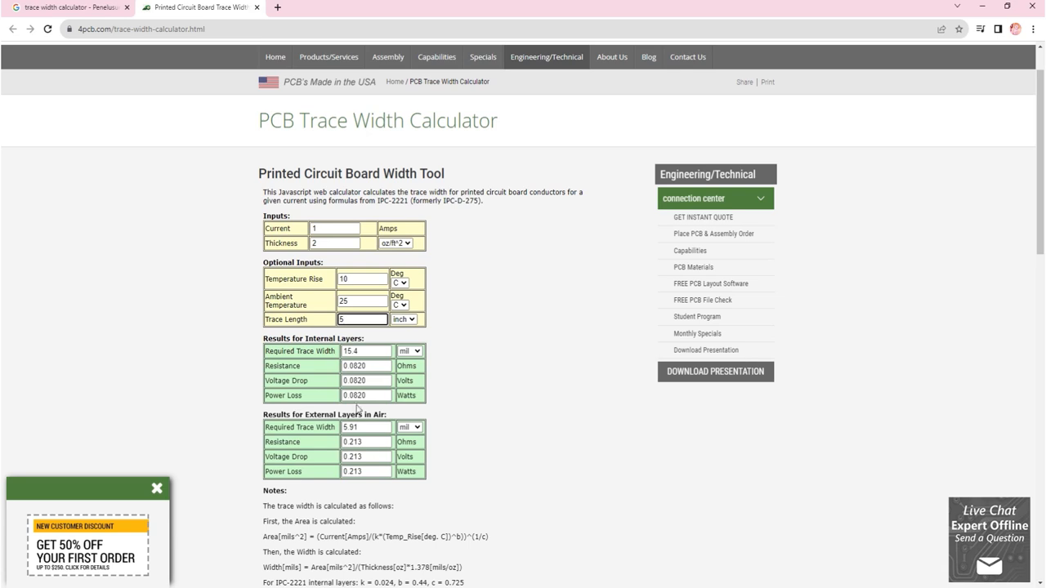
Step: Set the required trace width unit to mm for both the internal layers and the external layers in air
click(410, 351)
click(408, 372)
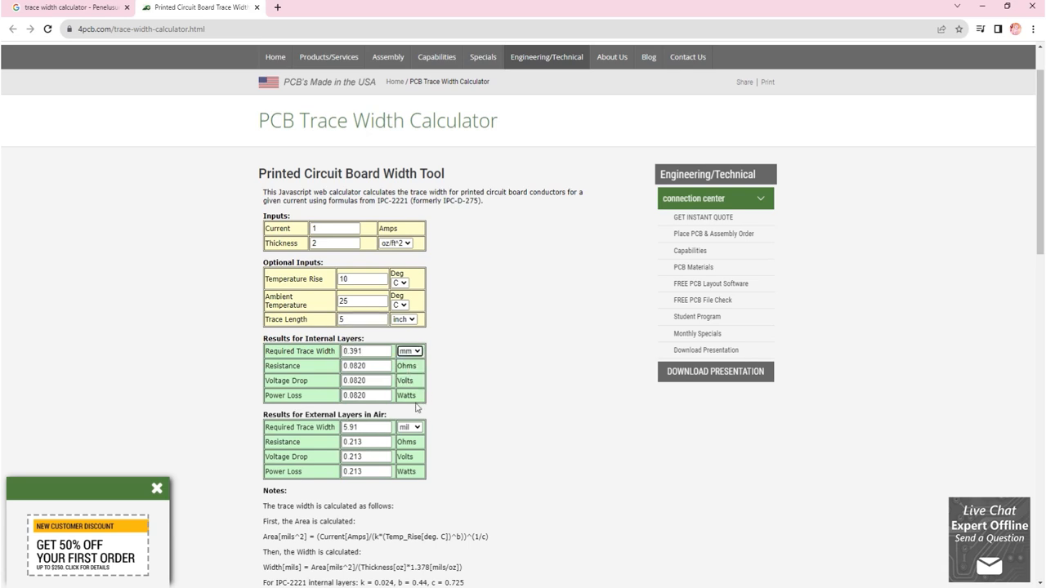
click(409, 427)
click(409, 448)
Step: Try mm as the trace length unit, and set it to cm
click(402, 321)
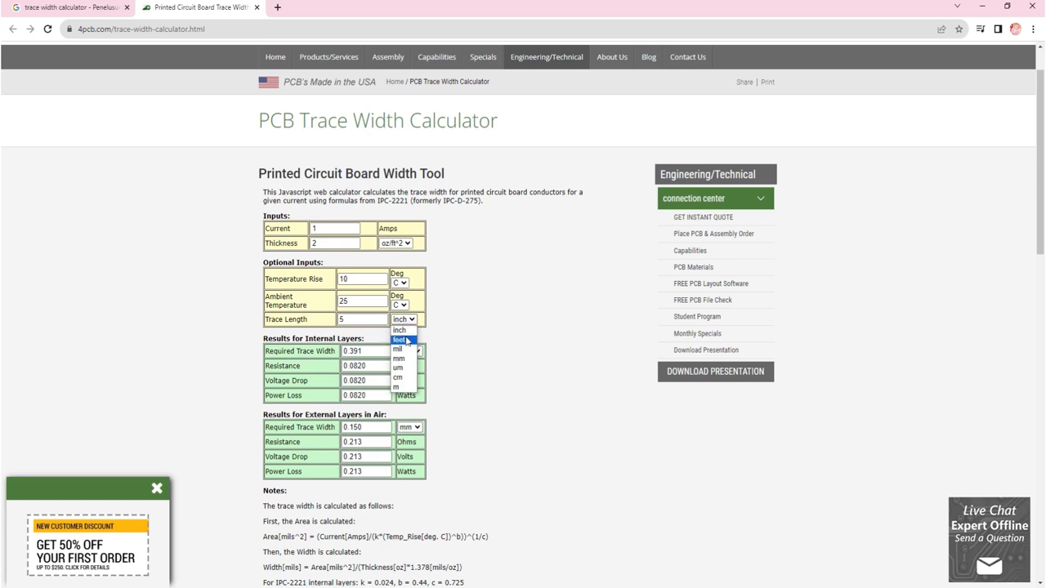
click(401, 358)
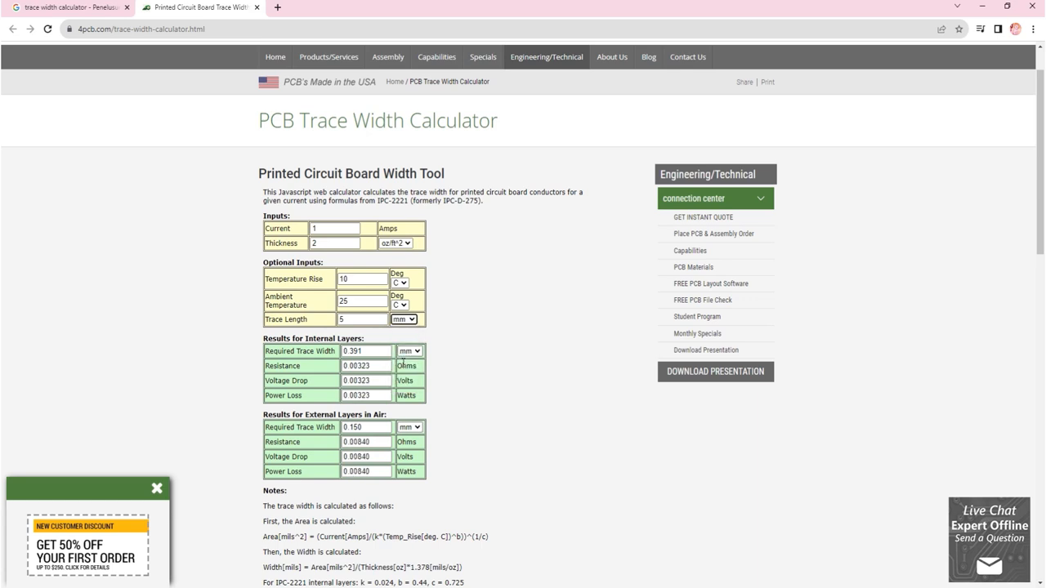
click(401, 319)
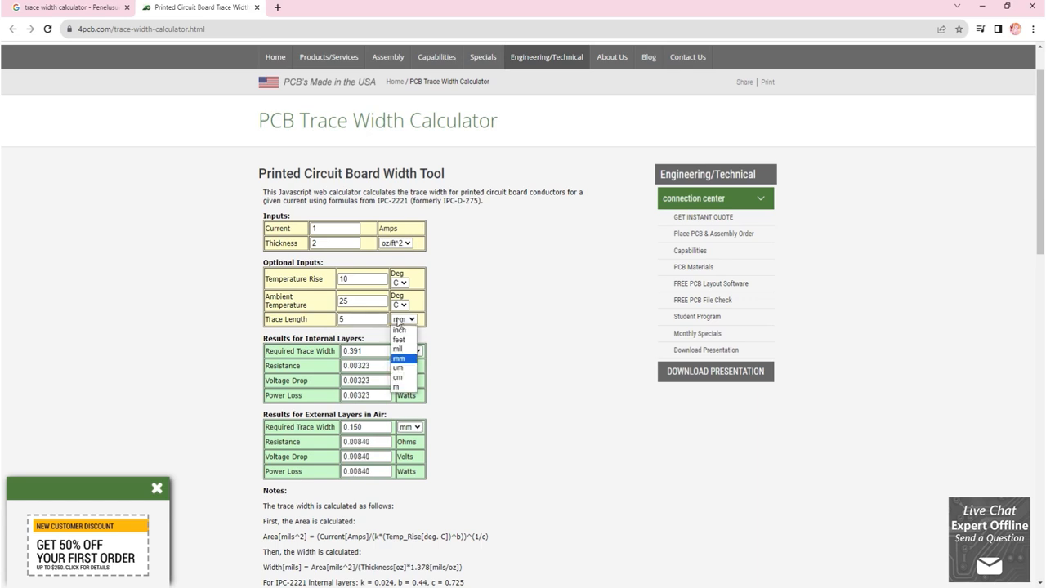
click(398, 376)
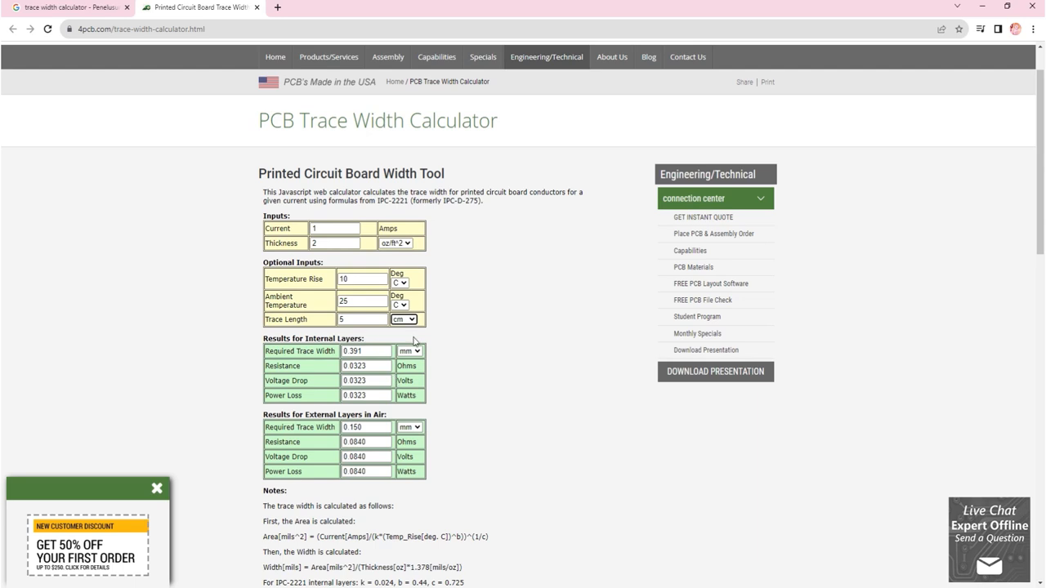
Step: Set the calculator's current to 10 Amps
click(338, 227)
text(0)
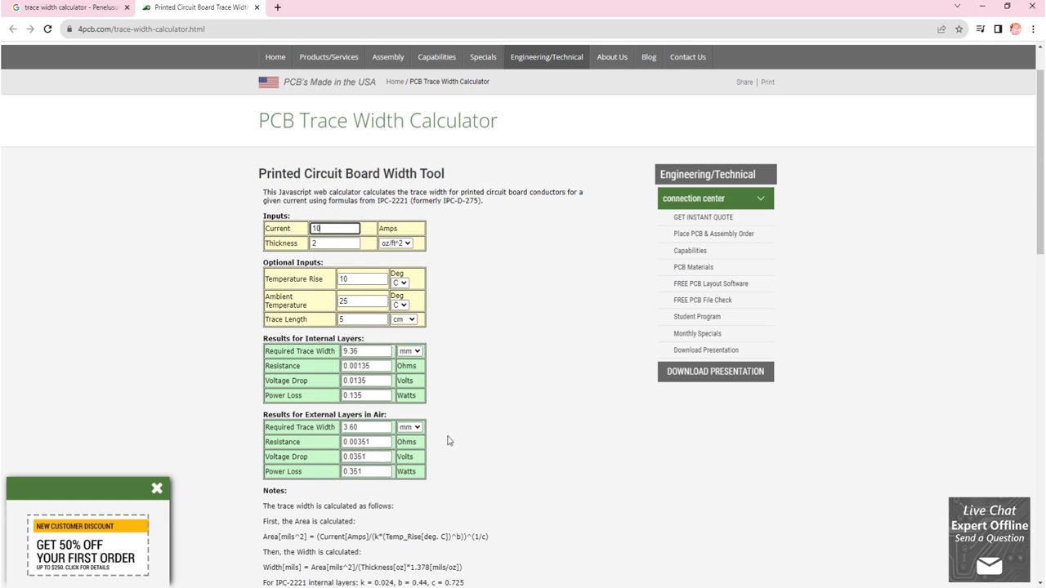
scroll(448, 375, down, 1)
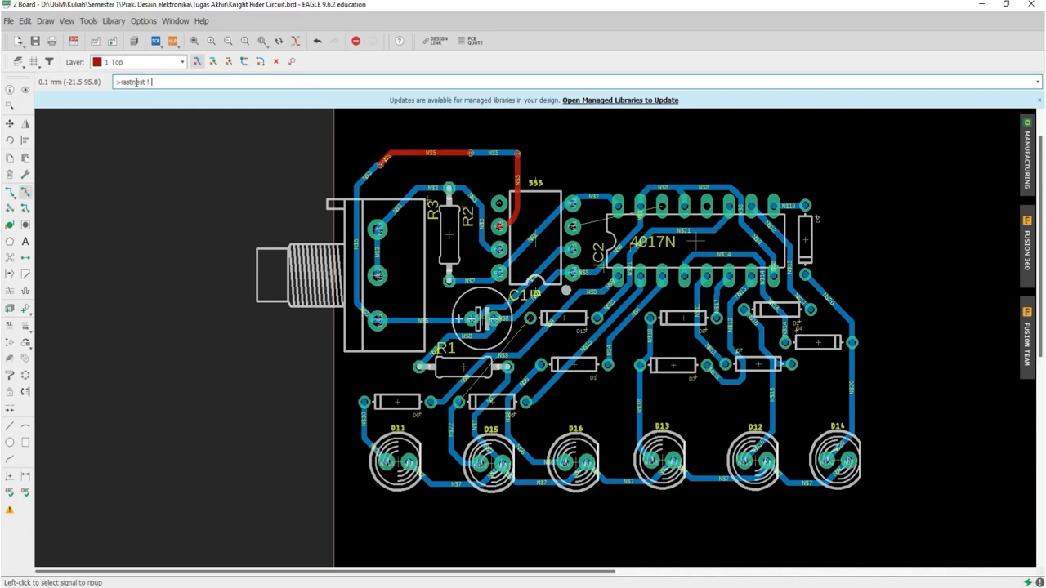
Step: Switch to the EAGLE board and enter the command text "rastnest ! gn"
text(gn)
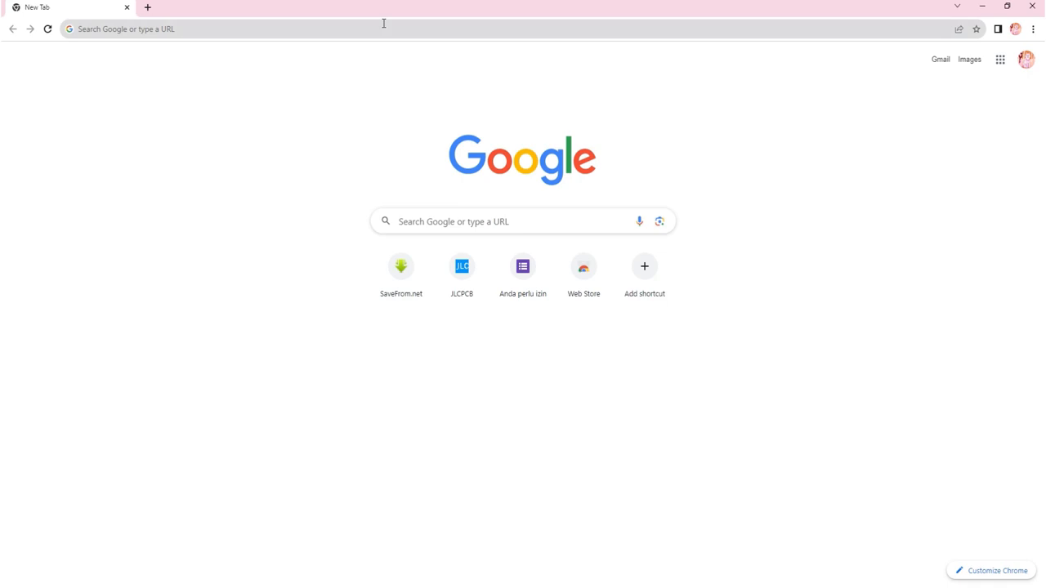
Step: Switch to Chrome and search the web for "PCBway"
click(384, 23)
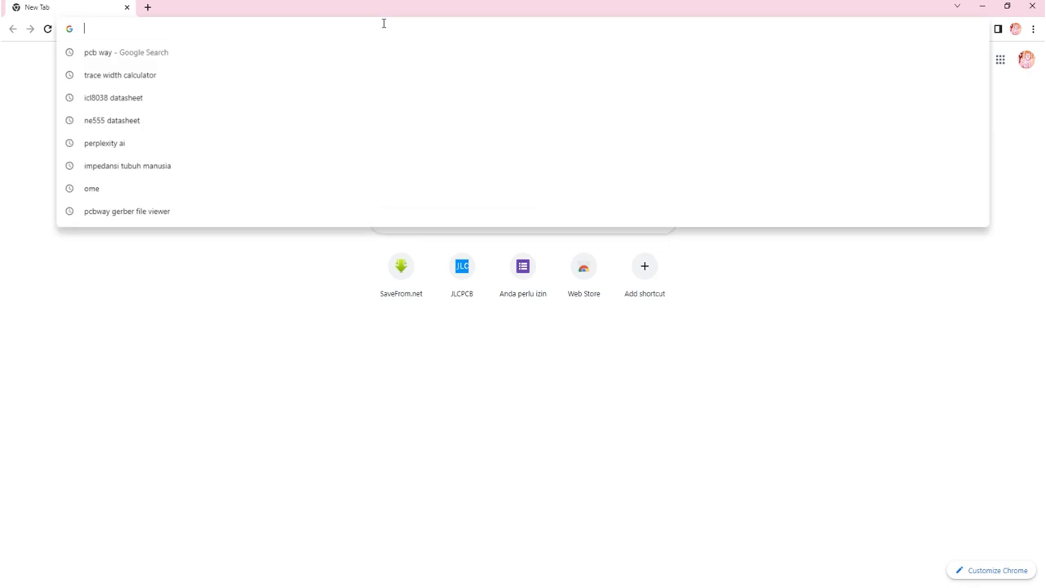
text(PC)
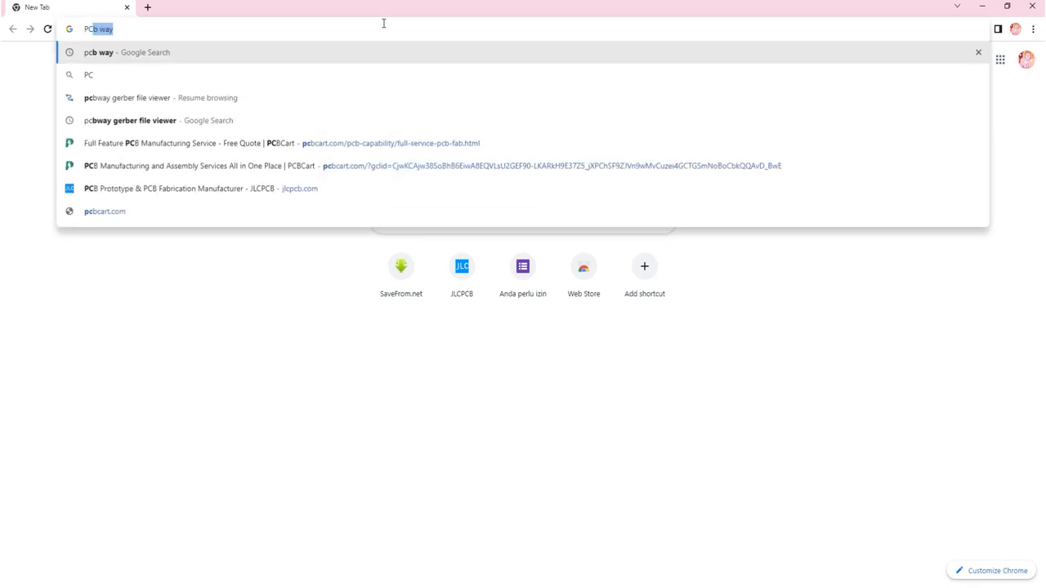
text(Bway)
key(Return)
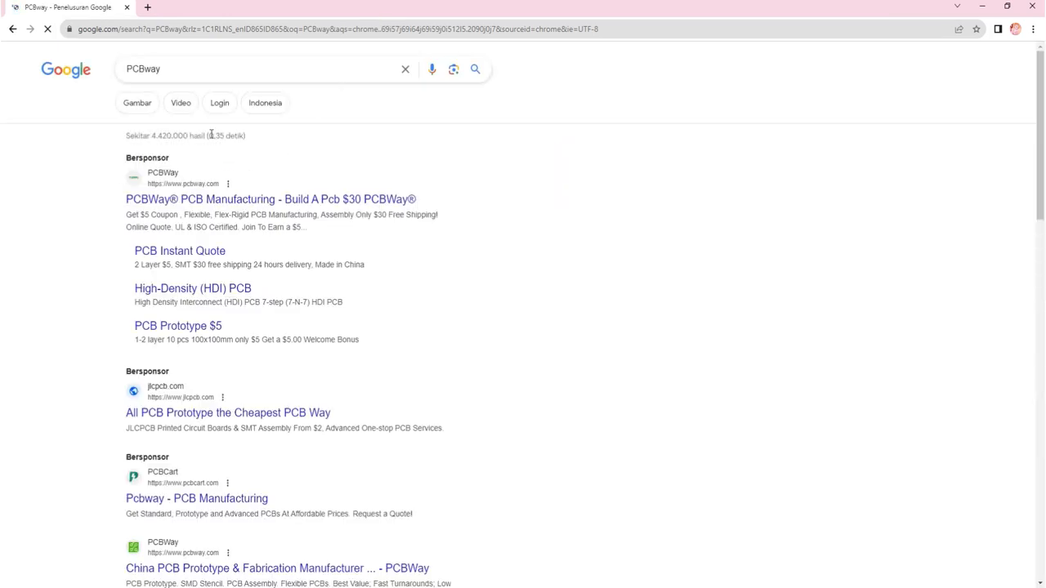
Step: Open the sponsored PCBWay PCB Manufacturing result in a new browser tab and go to the site's Product & Capabilities page
right_click(210, 200)
click(237, 206)
click(182, 8)
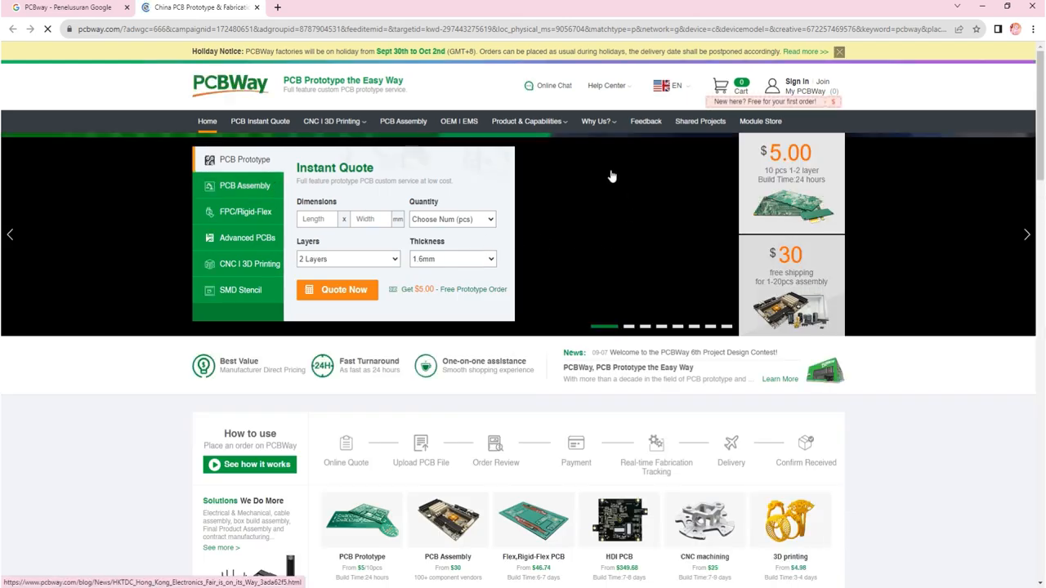
mouse_move(541, 135)
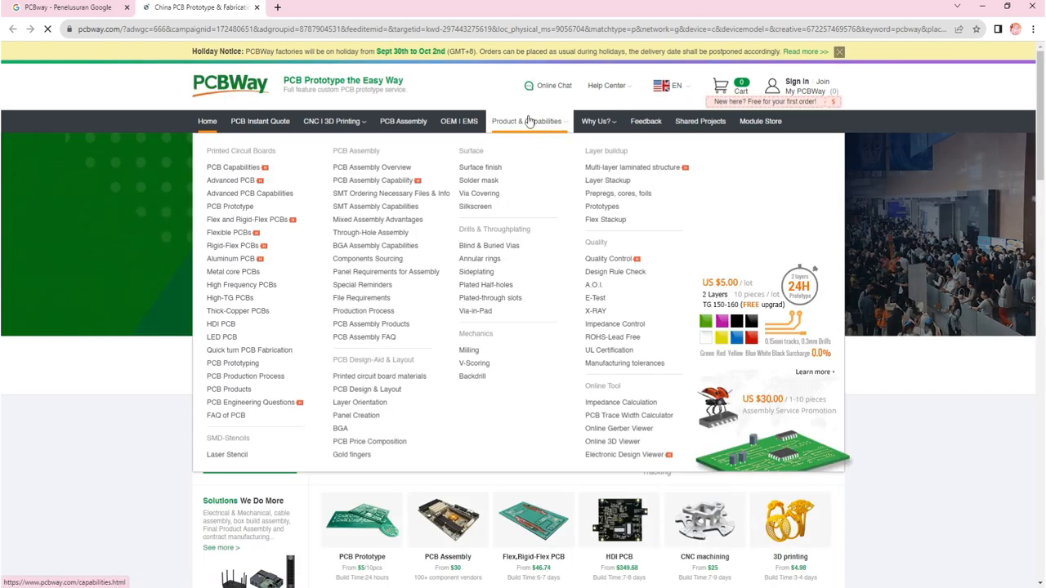
click(529, 121)
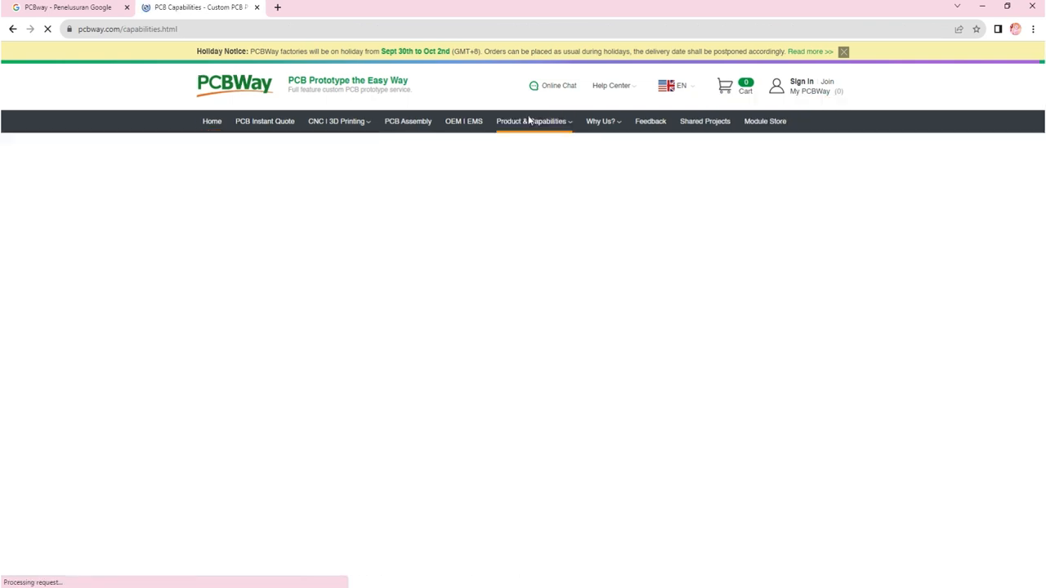
Step: Examine PCBWay's Quick-turn PCB capabilities table, including min trace, spacing and drill sizes, and the Advanced PCB capabilities table
scroll(679, 242, down, 4)
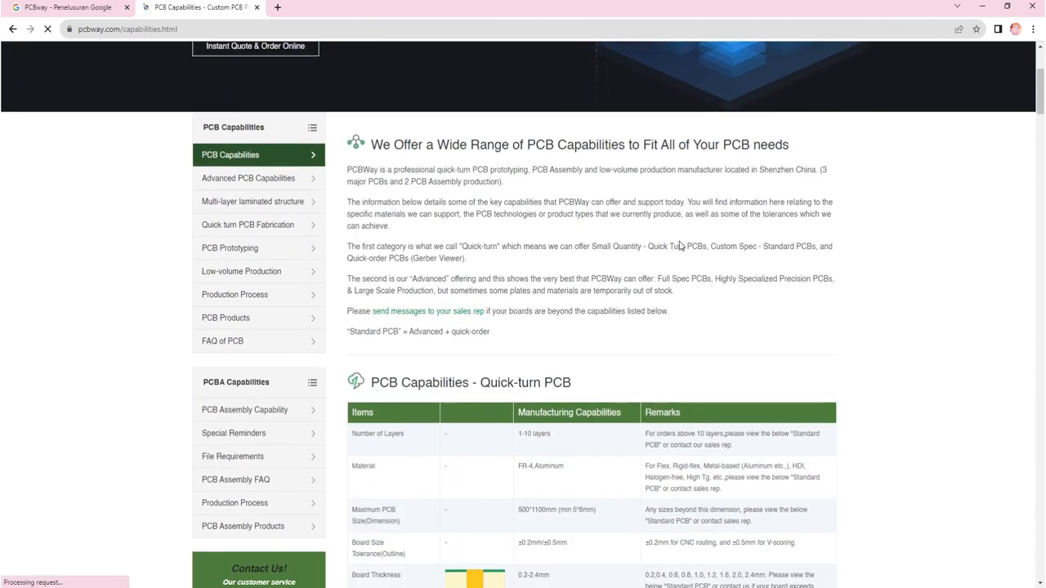
scroll(562, 248, down, 2)
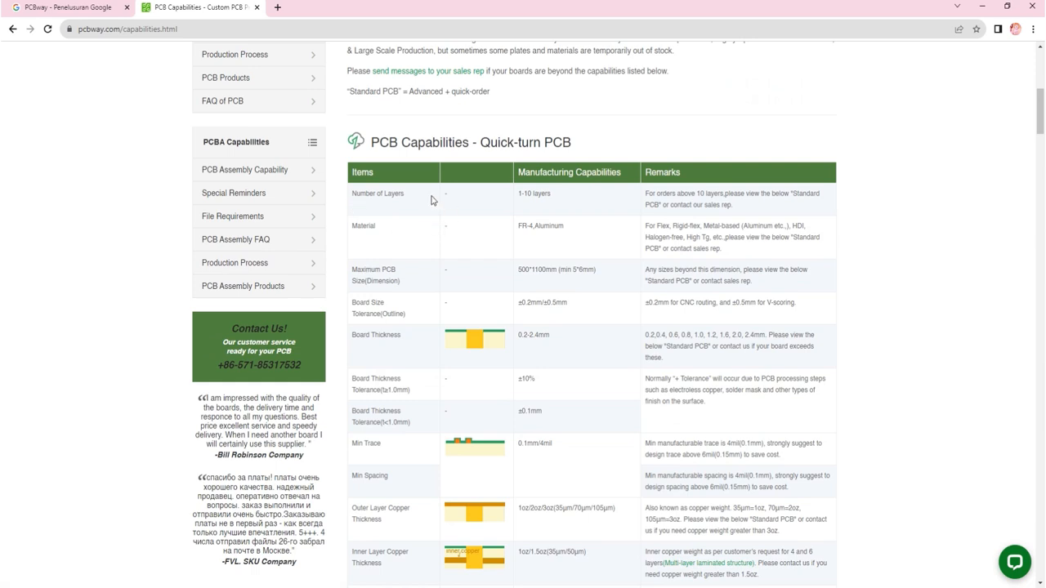
scroll(490, 340, down, 6)
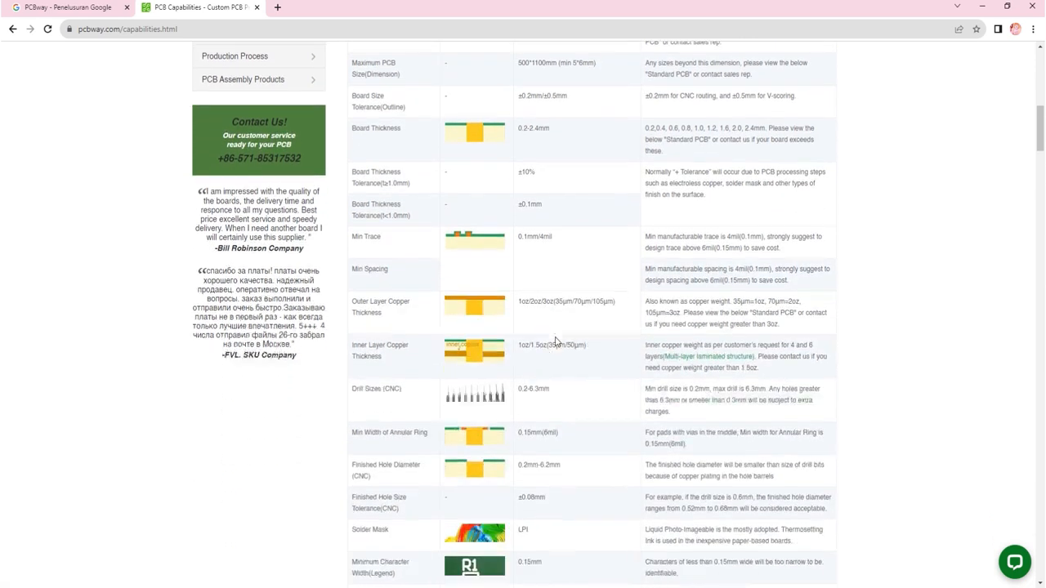
scroll(556, 342, down, 2)
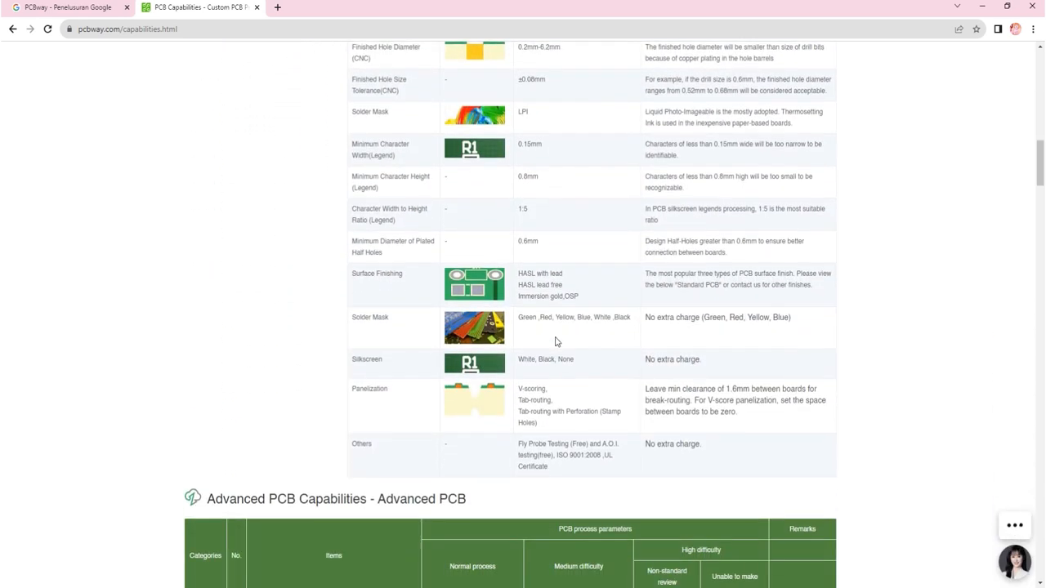
scroll(555, 342, down, 3)
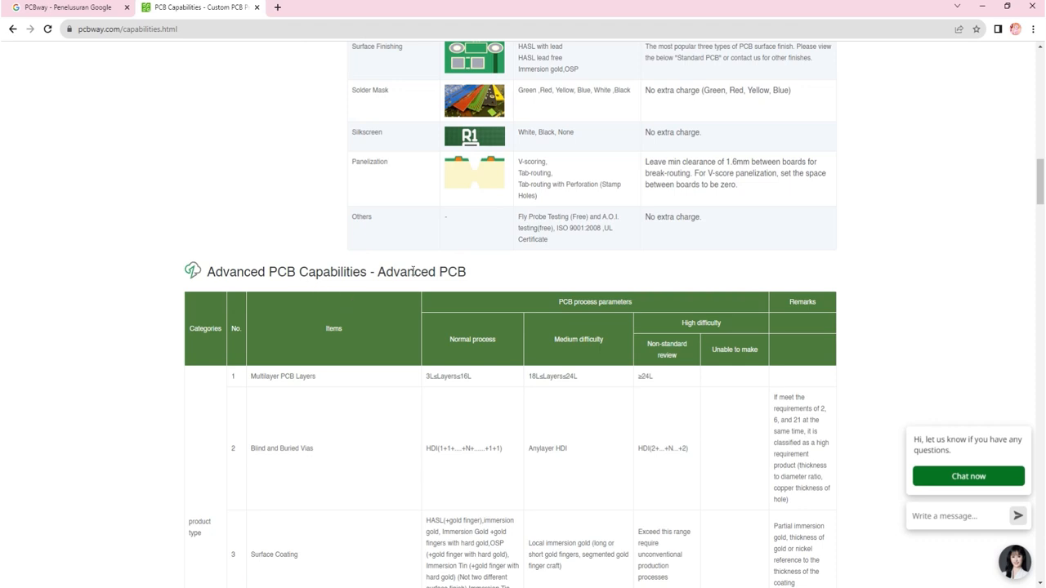
scroll(484, 275, down, 3)
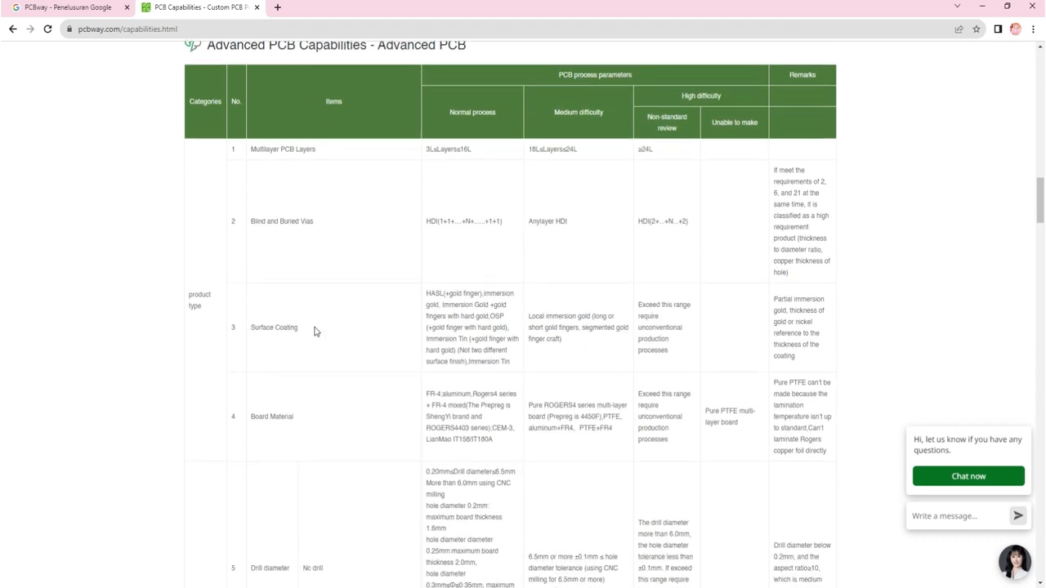
scroll(310, 334, down, 1)
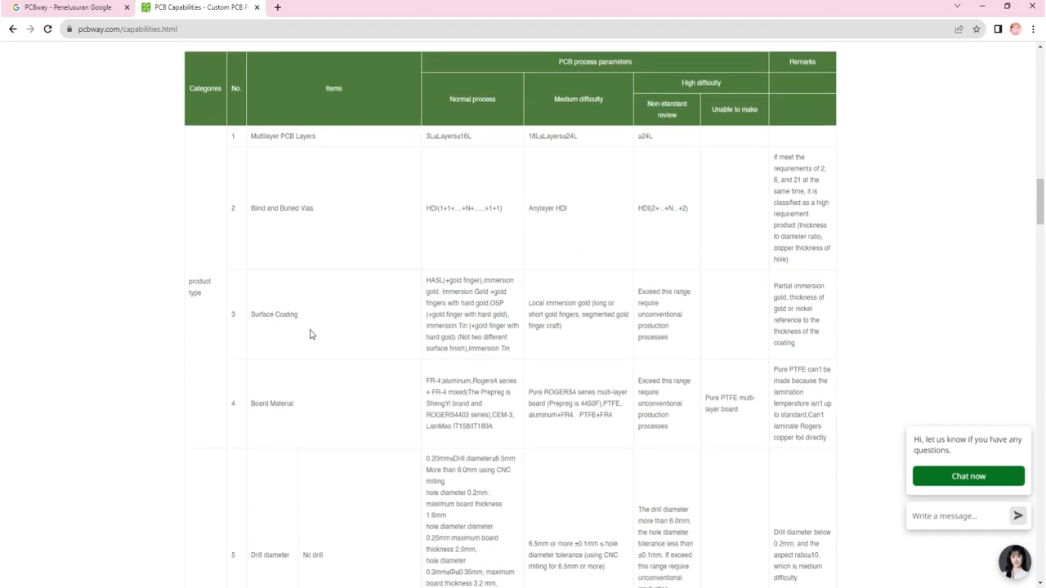
Step: Open jlcpcb.com in a new browser tab and go to its PCB Manufacturing & Assembly Capabilities page
scroll(310, 333, down, 1)
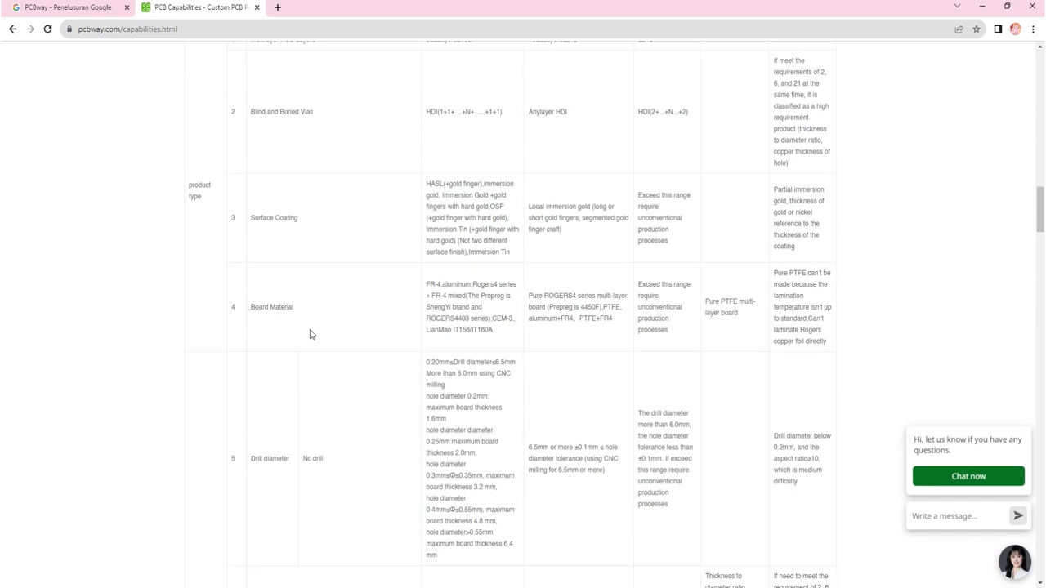
click(278, 7)
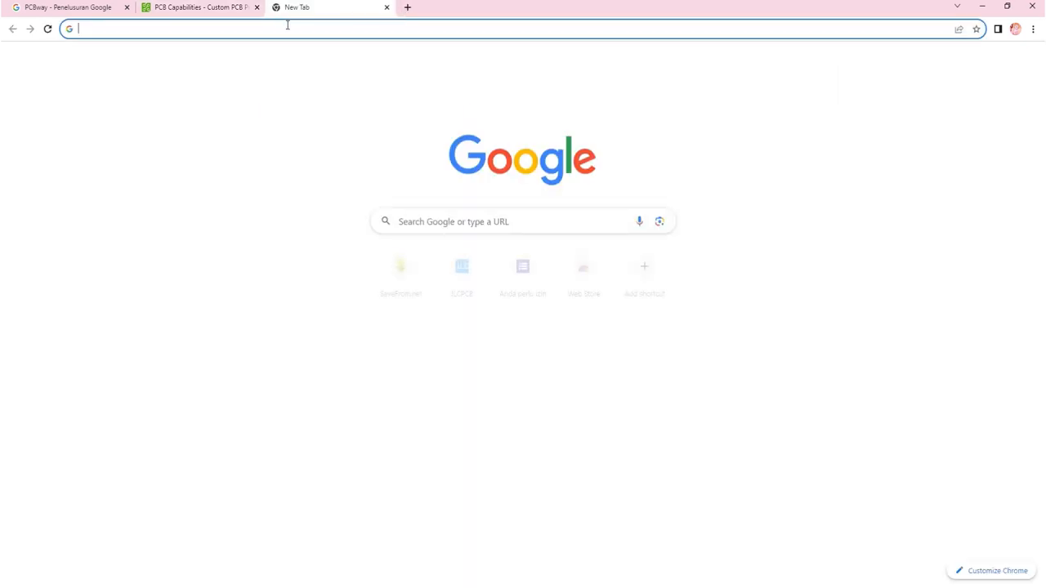
text(JLC)
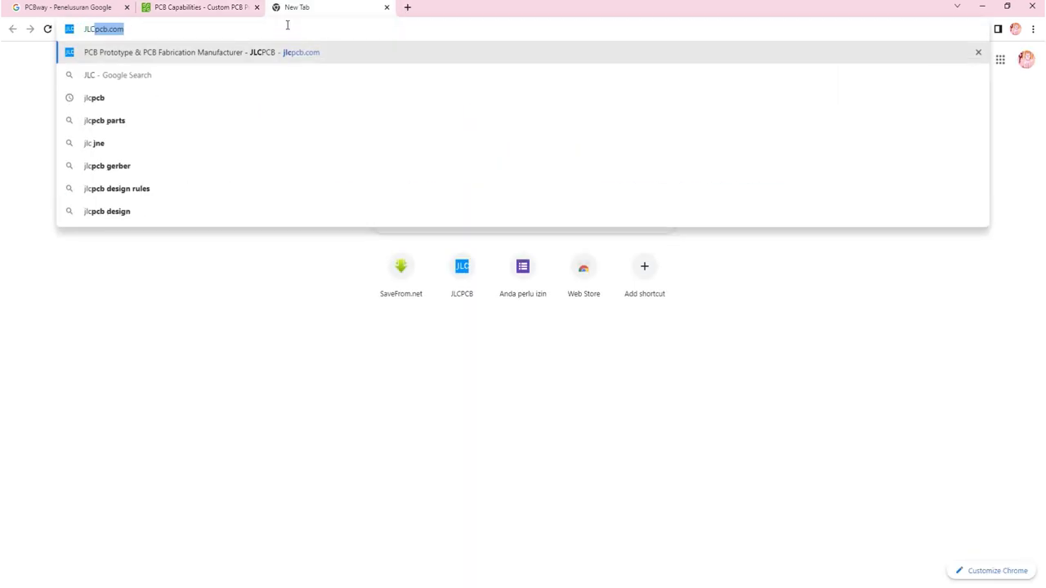
key(Return)
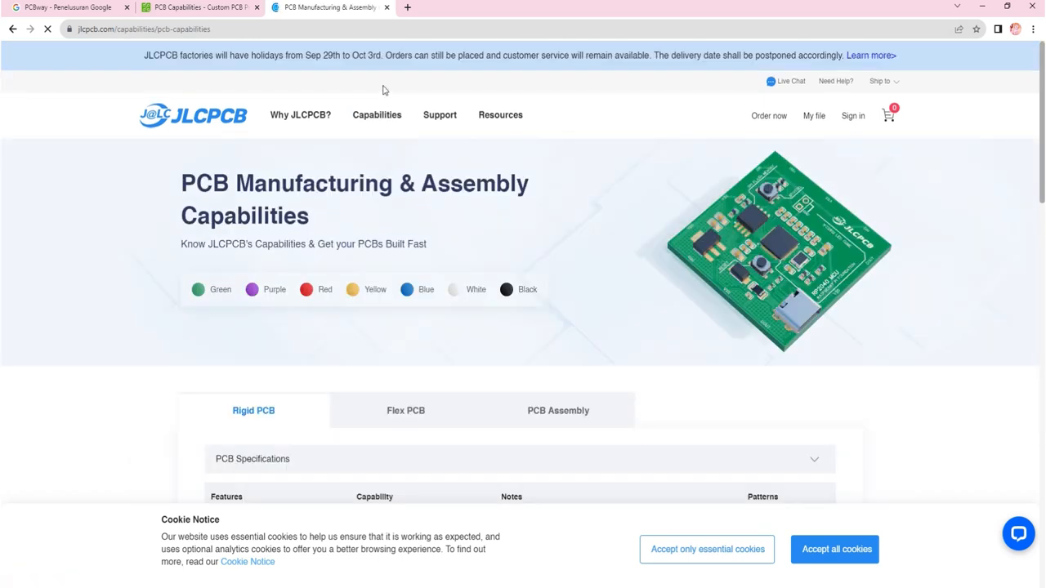
Step: Review JLCPCB's Rigid PCB specifications and place that page in its own window side by side with the PCBWay capabilities page
scroll(384, 90, down, 4)
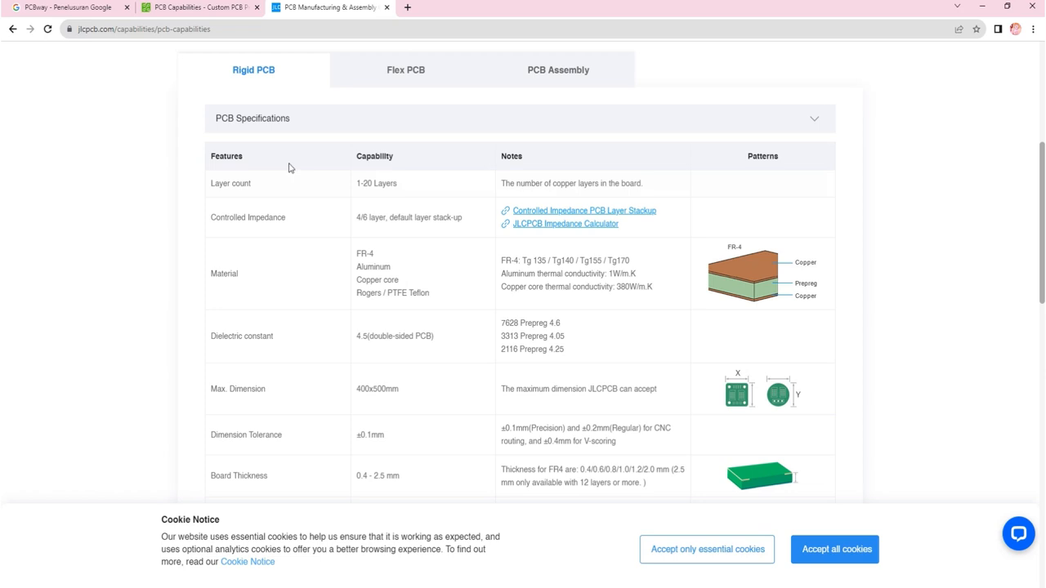
scroll(288, 168, down, 2)
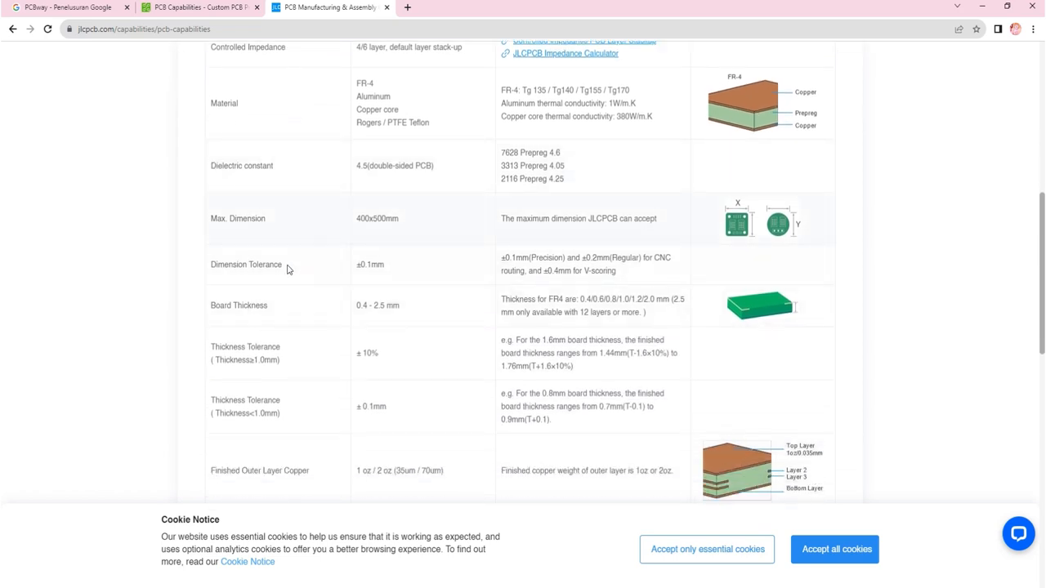
scroll(317, 297, down, 1)
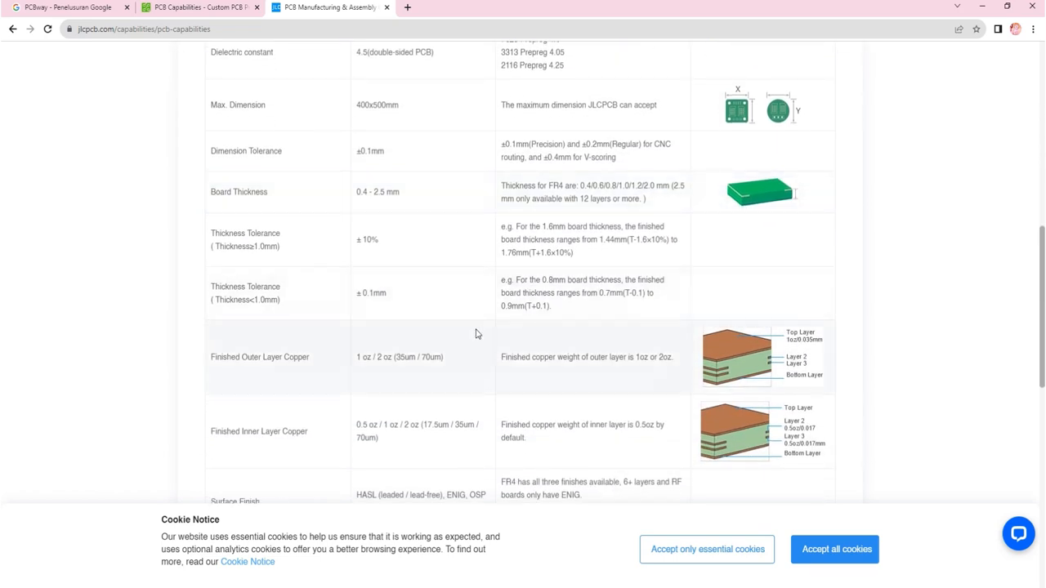
scroll(288, 372, down, 5)
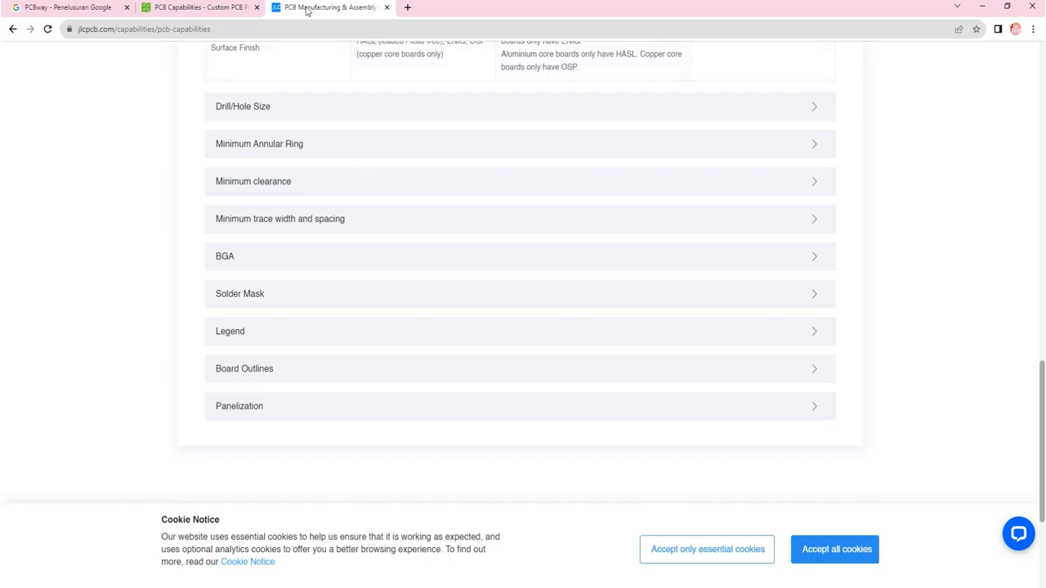
drag(308, 10, 1045, 103)
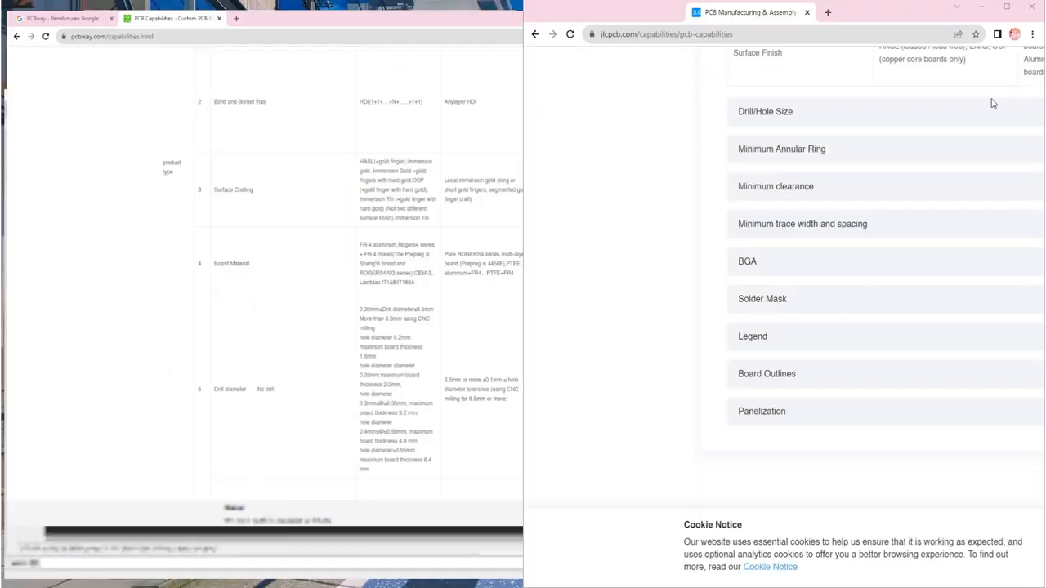
click(117, 105)
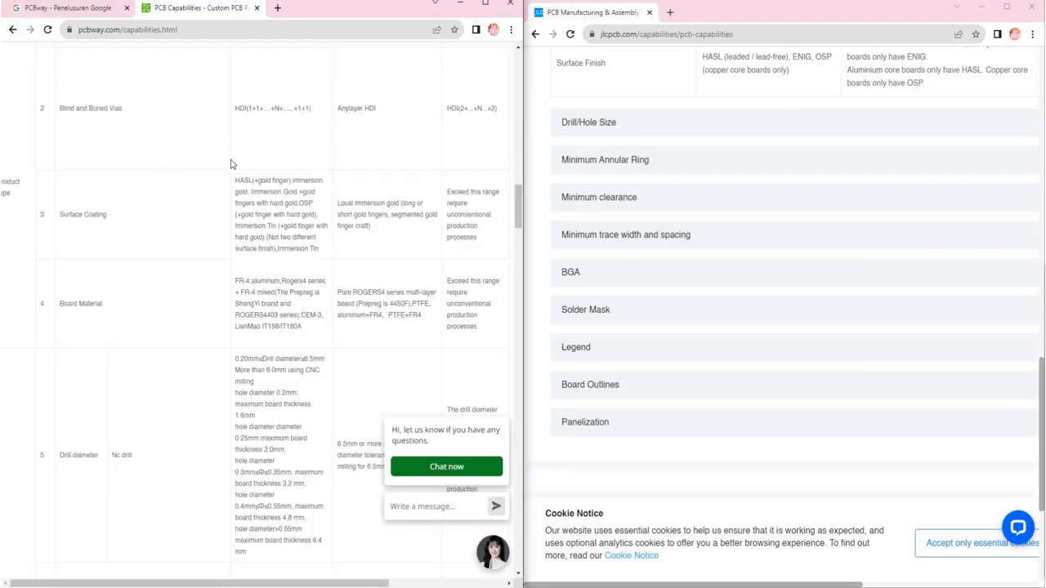
Step: Expand the Drill/Hole Size section of JLCPCB's Rigid PCB capabilities alongside PCBWay's Advanced PCB table
scroll(230, 164, up, 4)
scroll(684, 173, up, 6)
scroll(347, 199, down, 2)
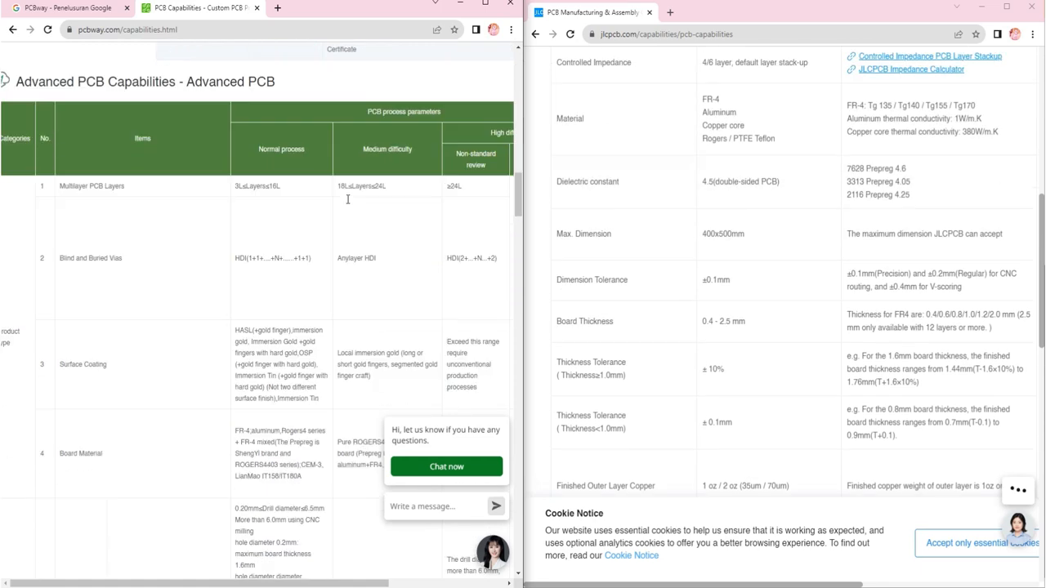
scroll(347, 200, down, 3)
scroll(630, 250, down, 5)
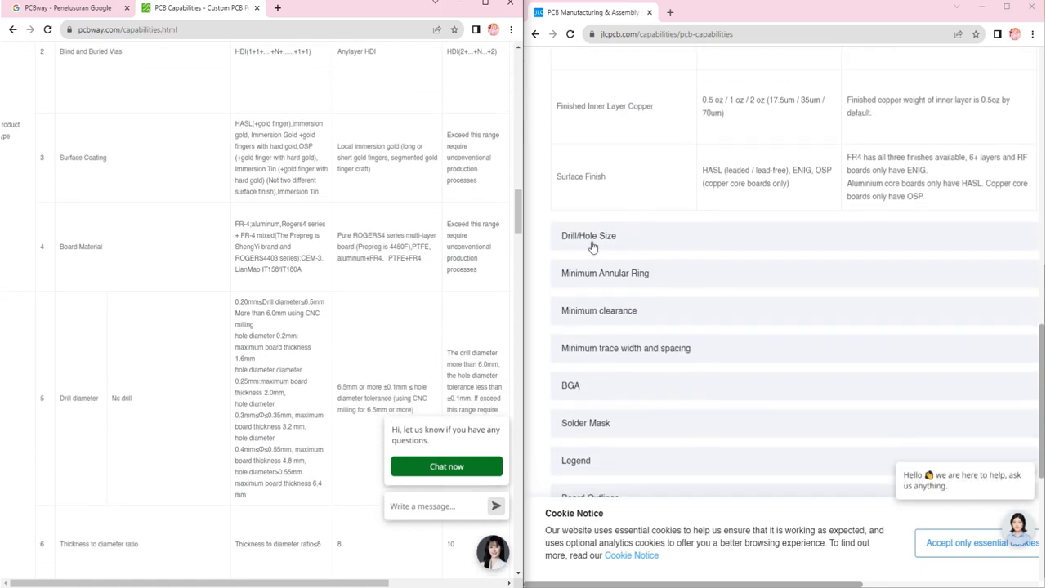
click(590, 237)
Step: Compare PCBWay's drill, hole tolerance, slot, trace width/spacing and weld ring limits with JLCPCB's drill and via hole sizes
scroll(379, 245, down, 3)
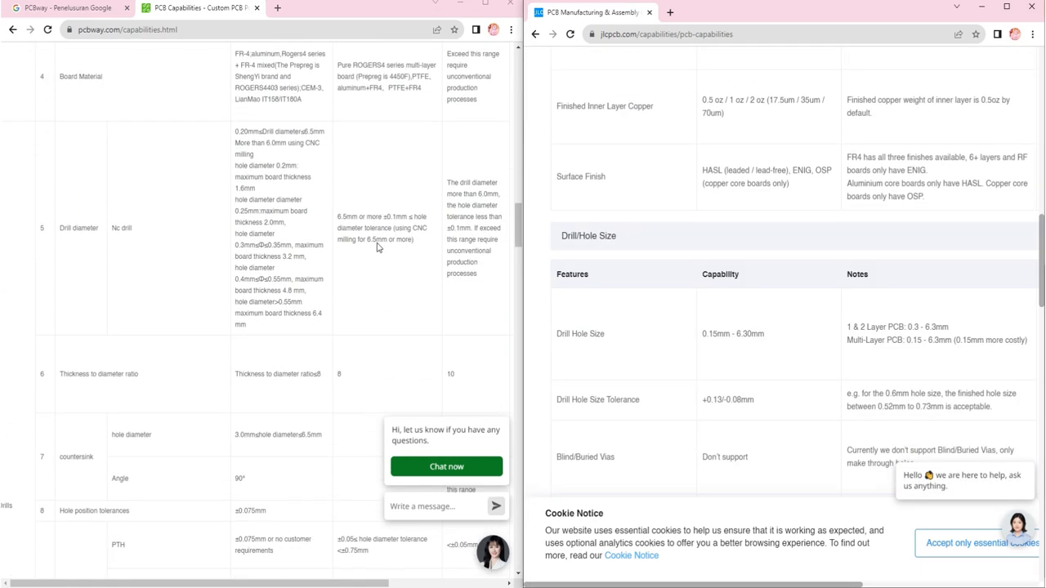
scroll(378, 248, down, 1)
scroll(377, 248, down, 2)
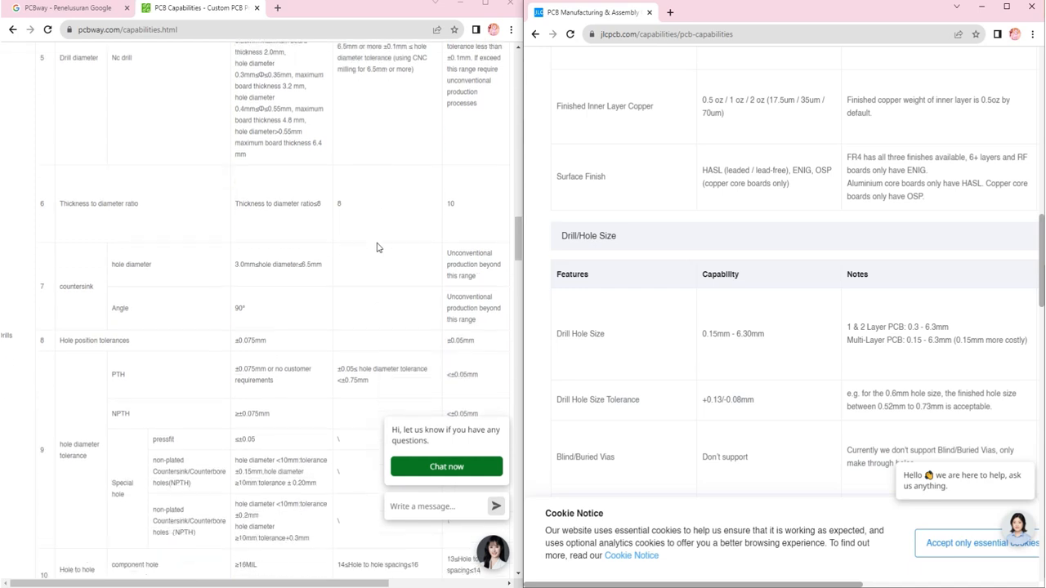
scroll(377, 248, down, 3)
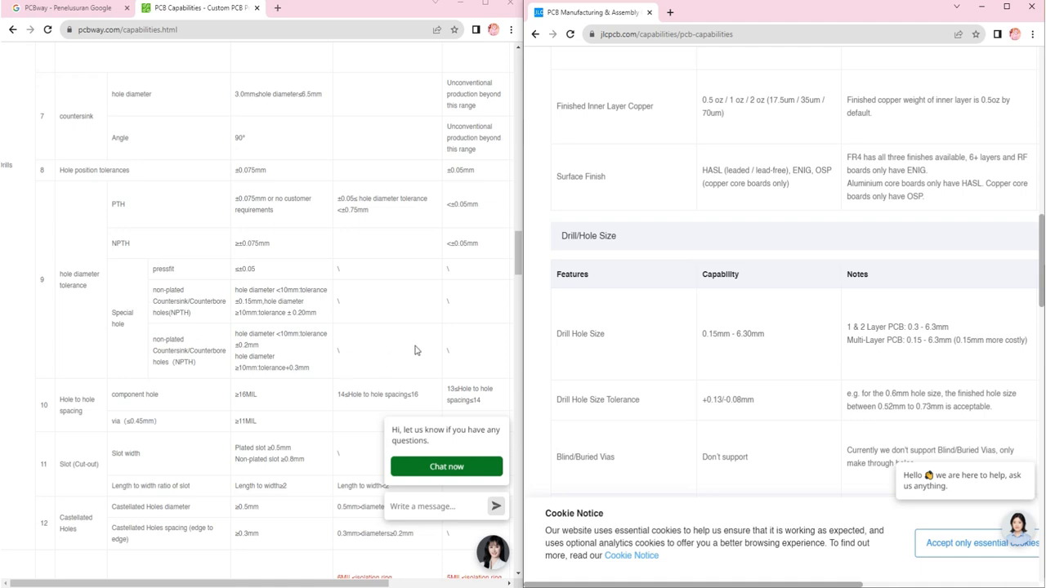
scroll(712, 296, down, 3)
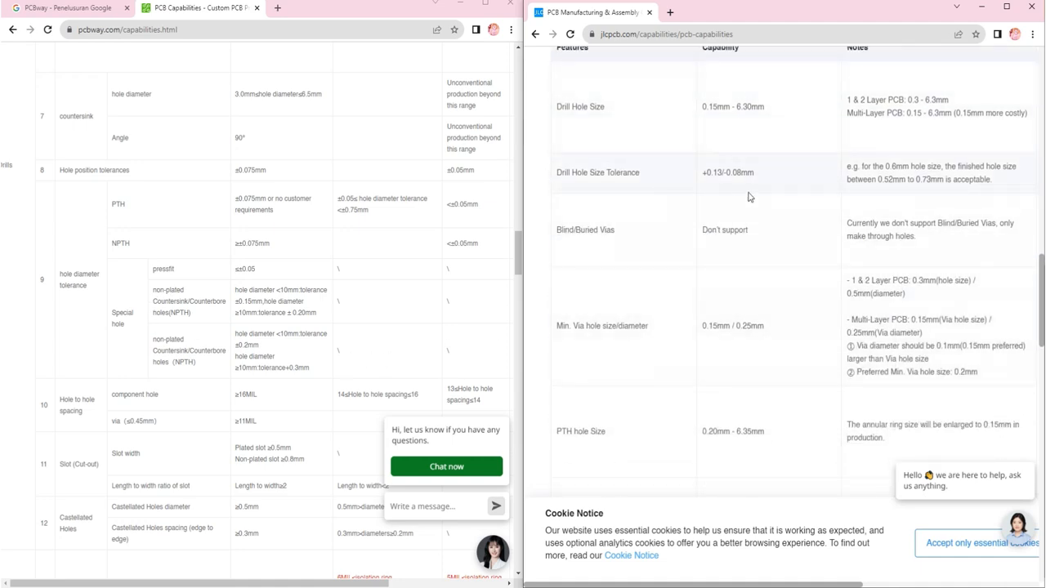
scroll(750, 197, down, 2)
scroll(306, 254, down, 3)
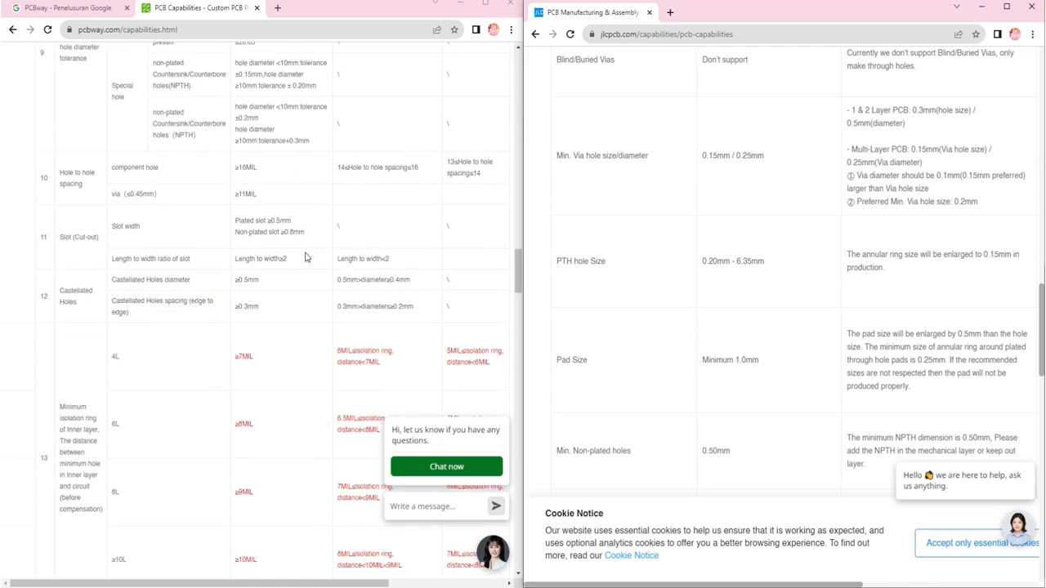
scroll(305, 257, down, 7)
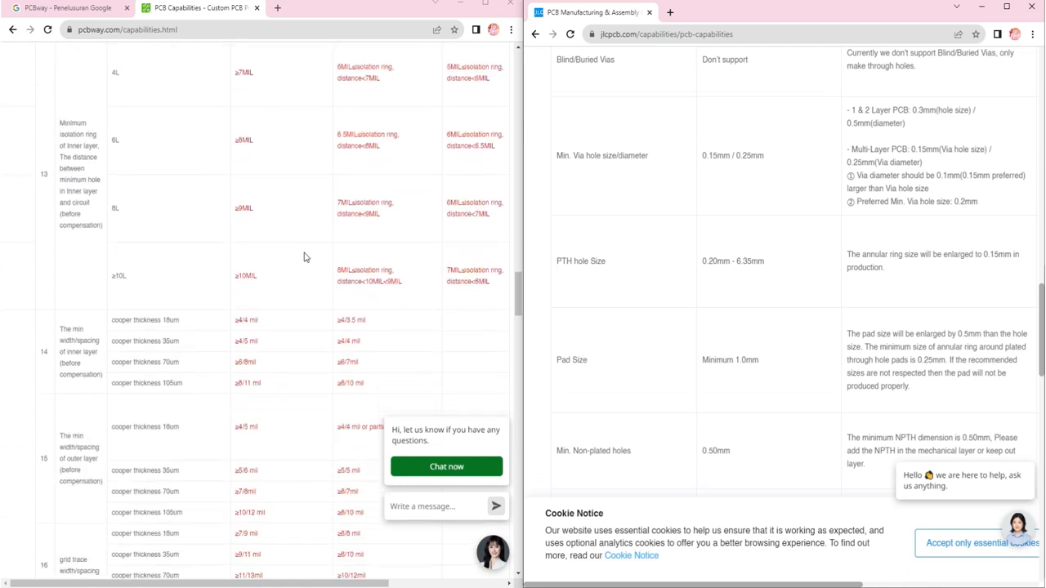
scroll(304, 257, down, 2)
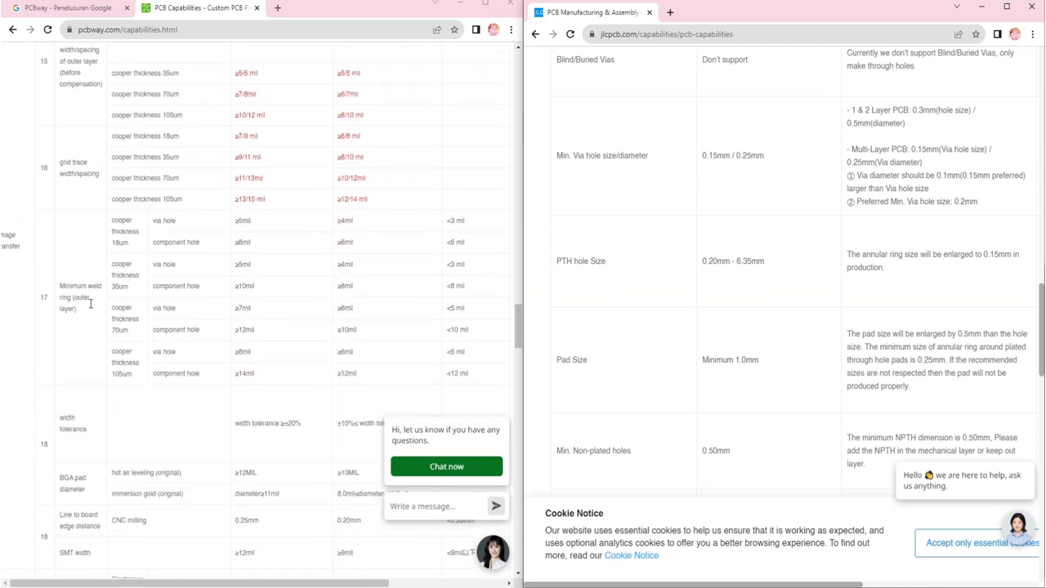
scroll(91, 381, down, 1)
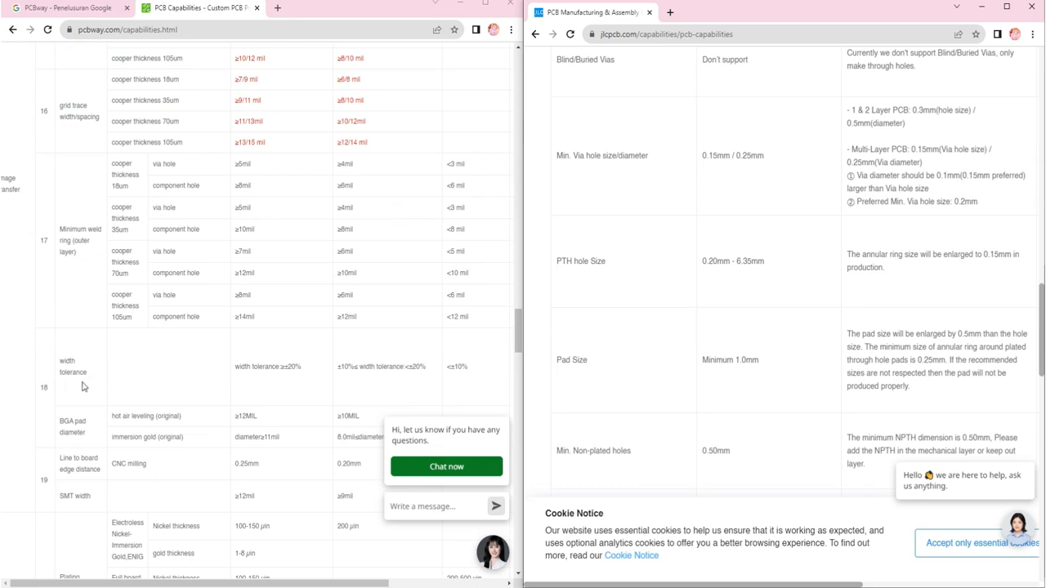
Step: Expand JLCPCB's Minimum trace width and spacing section to view its limits by layer count and copper weight
scroll(641, 337, up, 12)
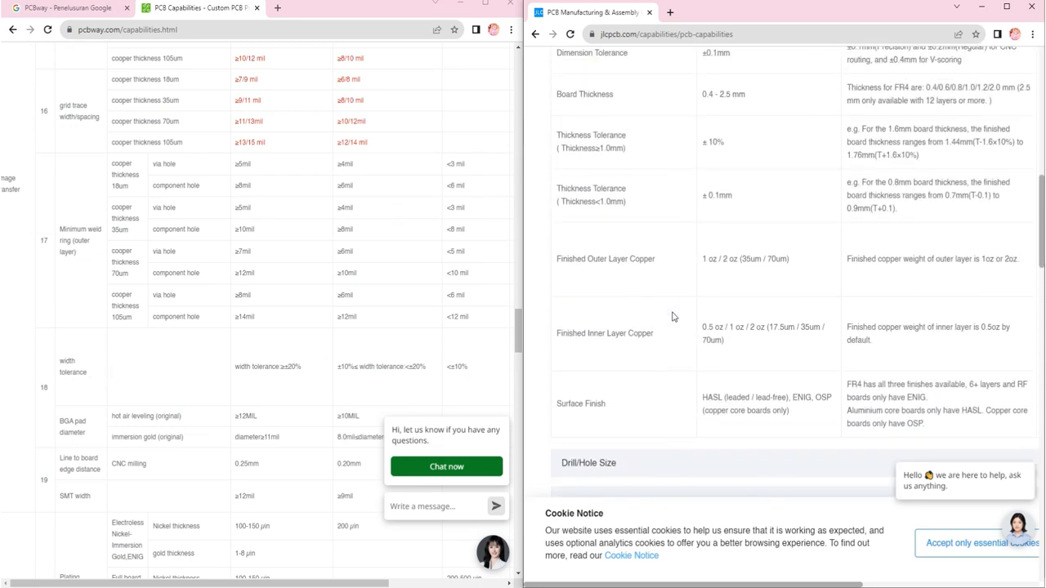
scroll(672, 316, up, 1)
scroll(673, 317, down, 16)
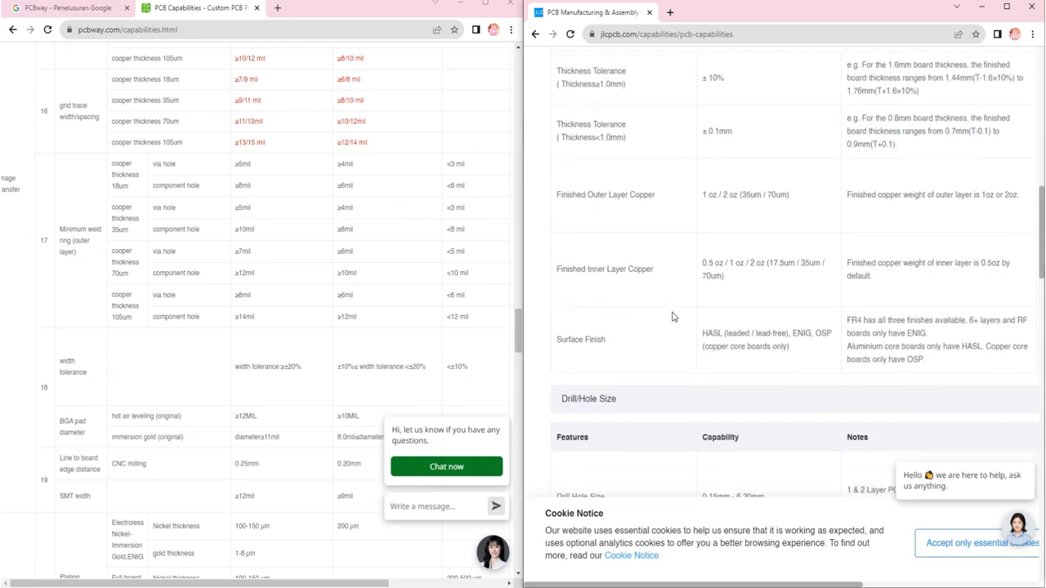
scroll(672, 316, down, 4)
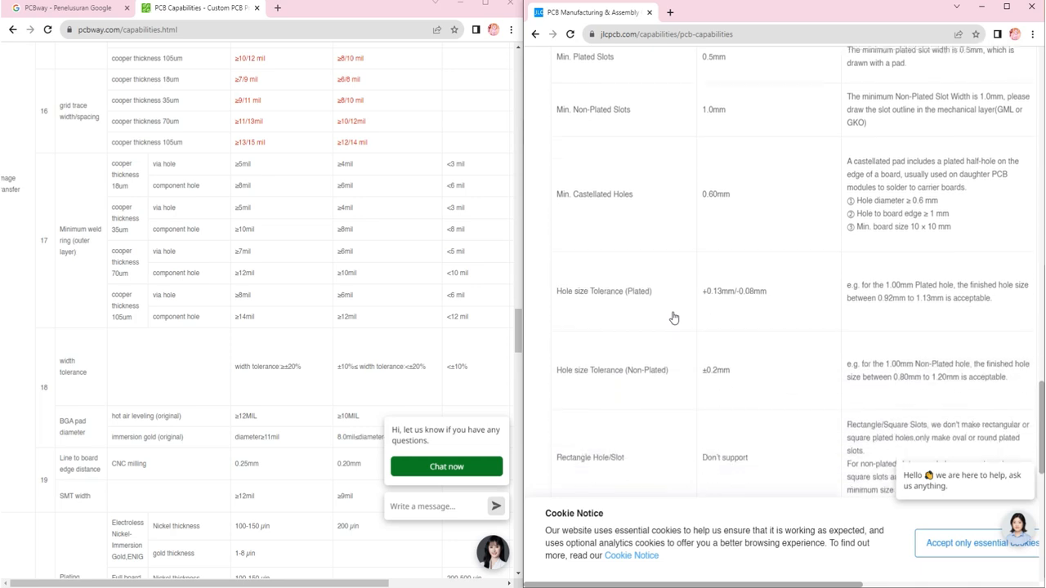
scroll(673, 317, down, 1)
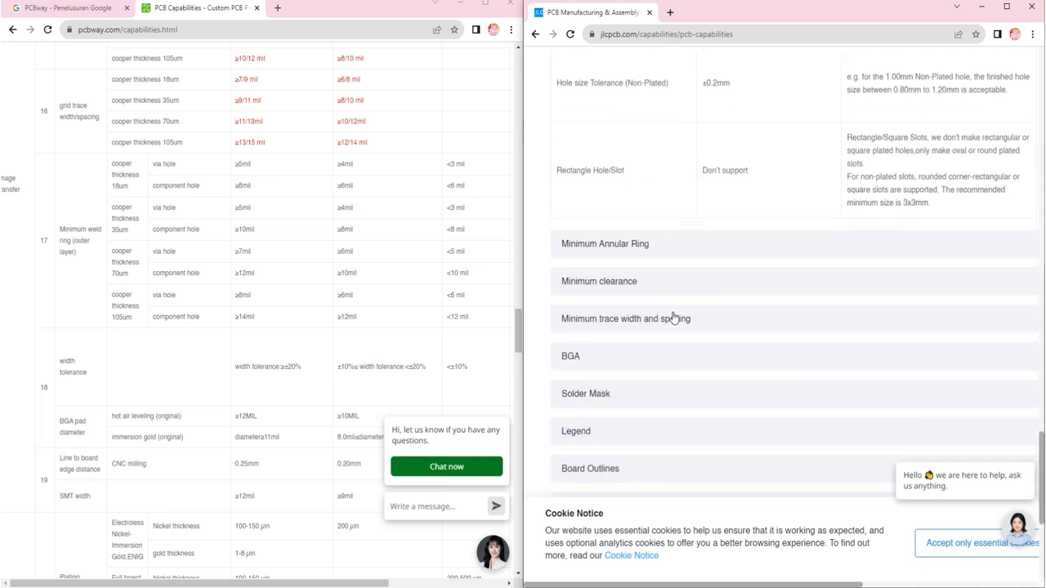
click(651, 322)
scroll(653, 322, down, 2)
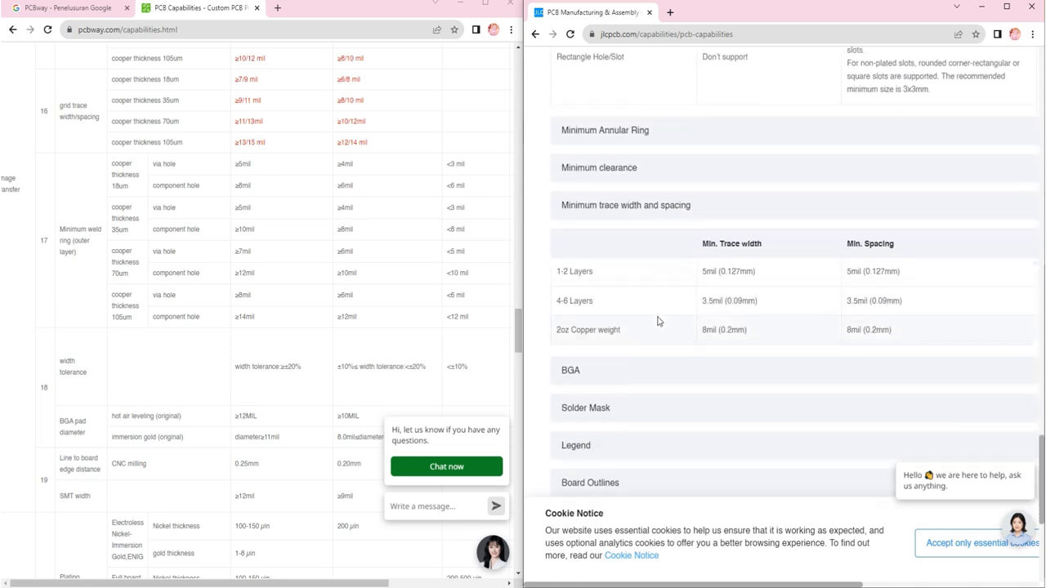